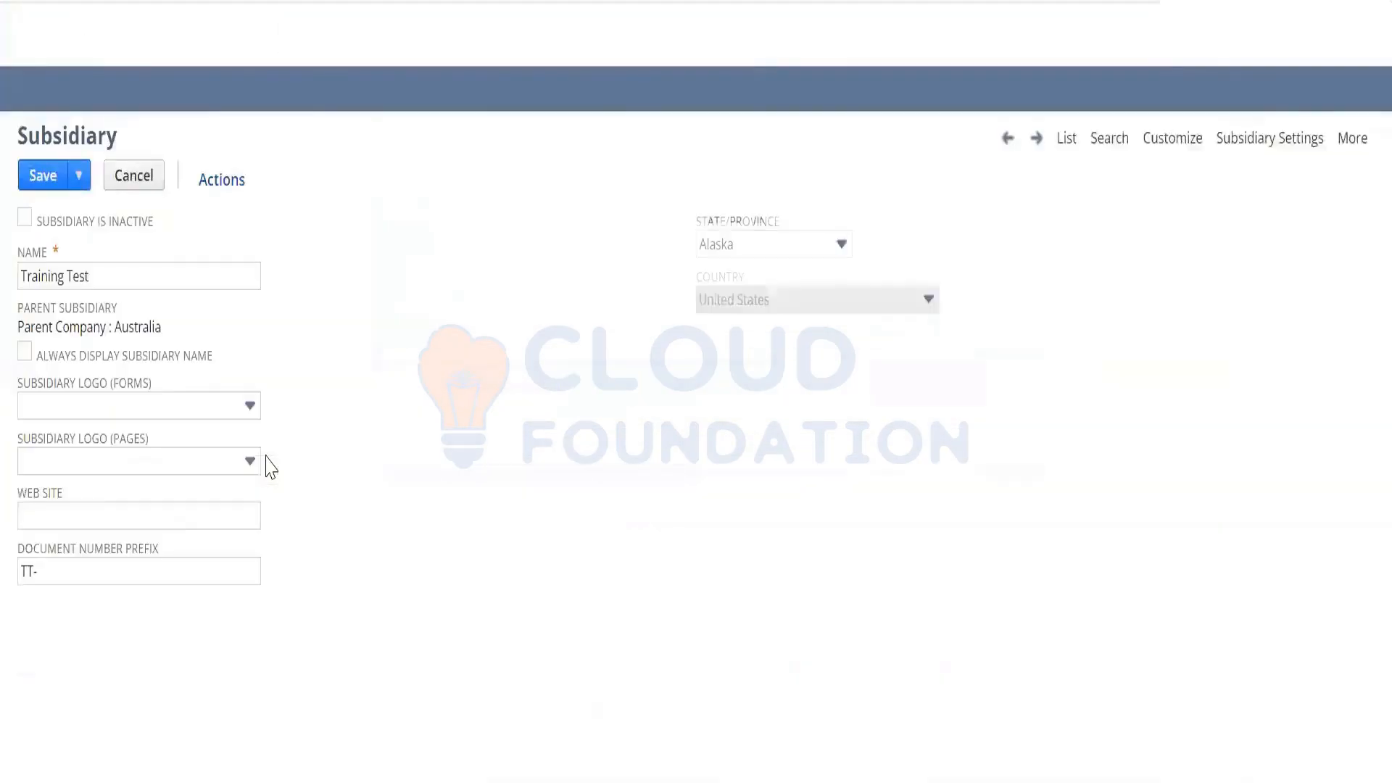
# - Delete the Training Test subsidiary record and confirm the deletion
pyautogui.moveTo(241, 182)
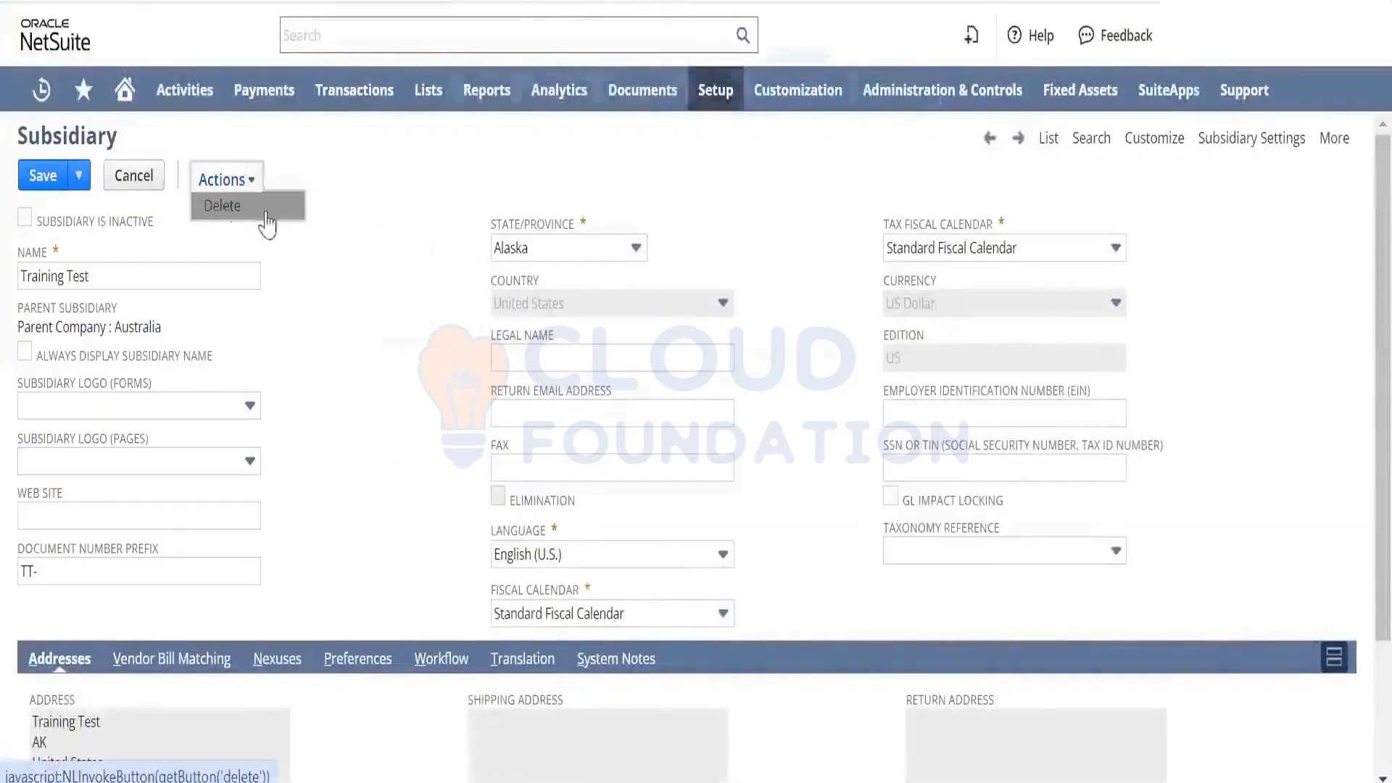
pyautogui.click(222, 206)
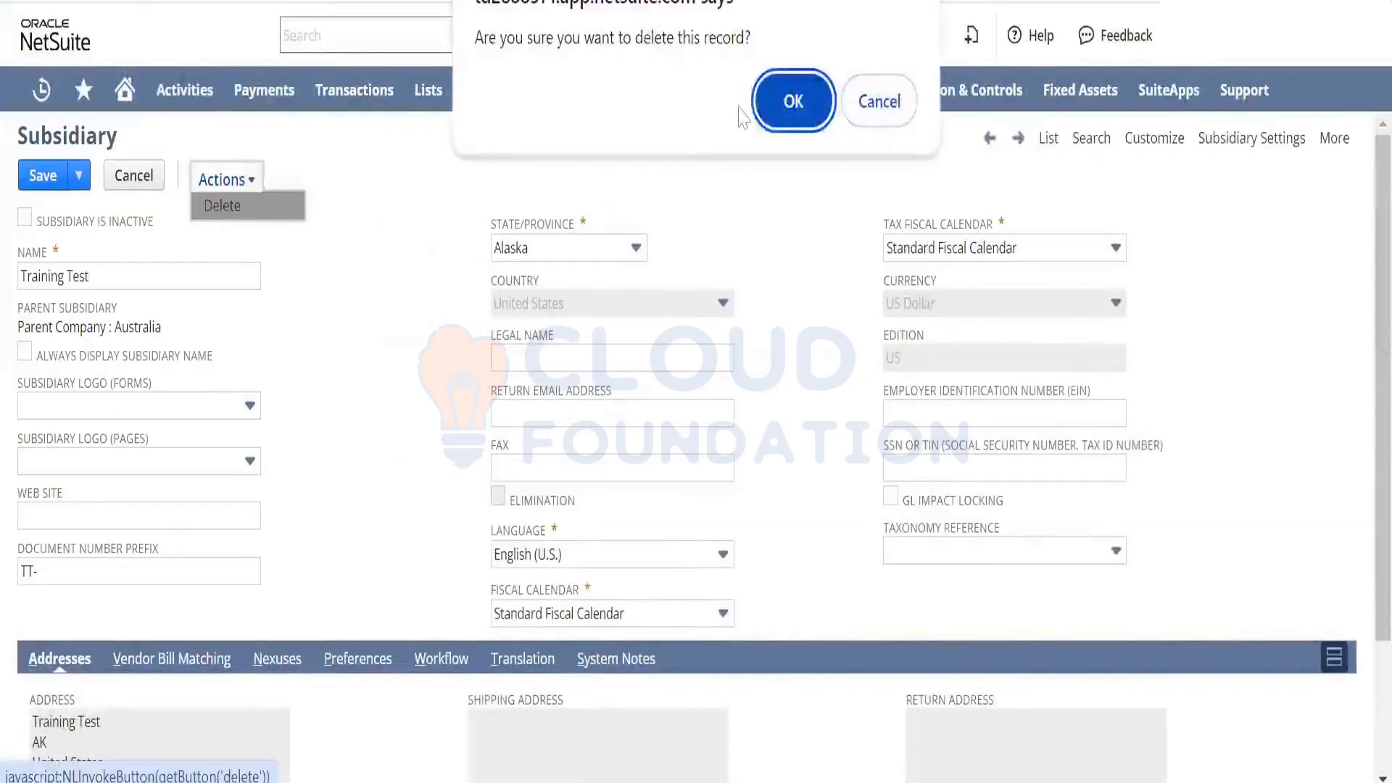
pyautogui.click(778, 115)
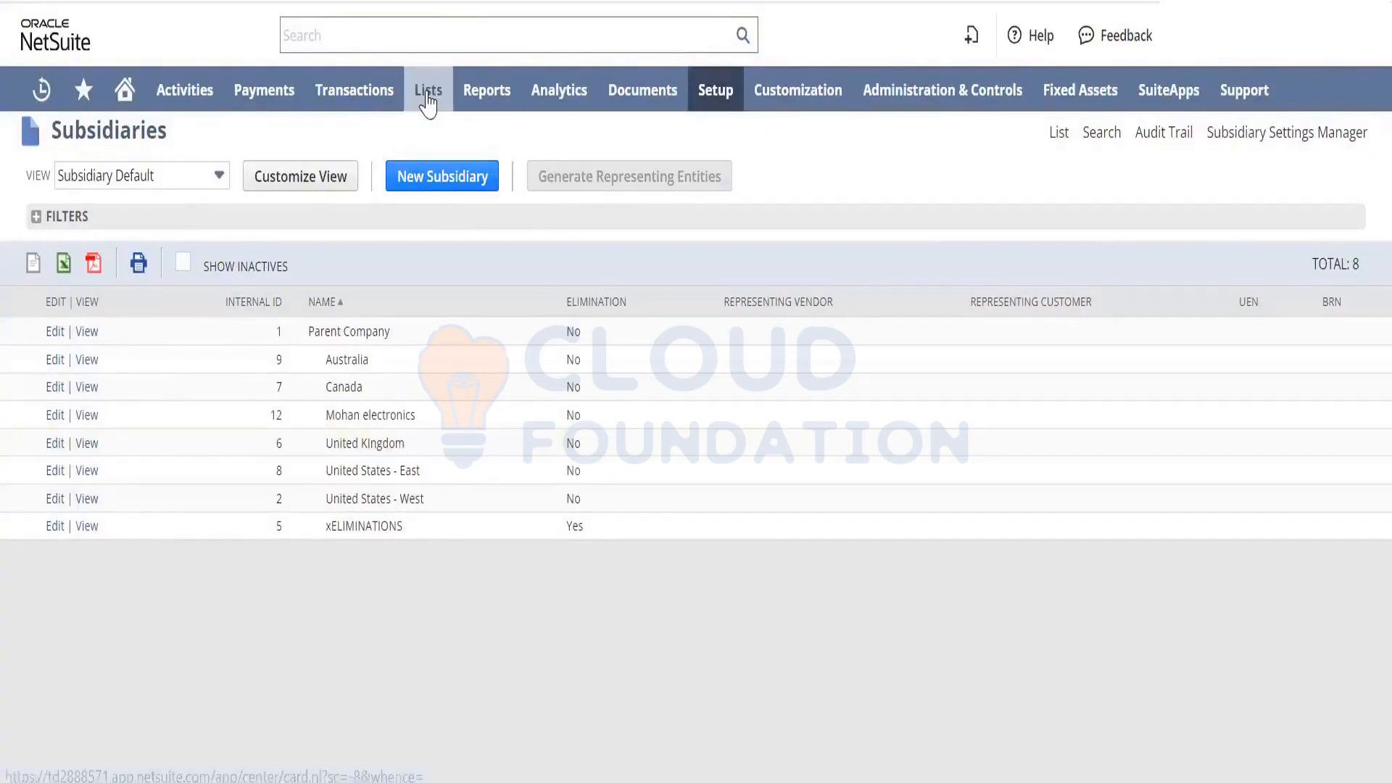
# - Start a new inventory item record
pyautogui.moveTo(426, 95)
pyautogui.moveTo(451, 194)
pyautogui.moveTo(615, 312)
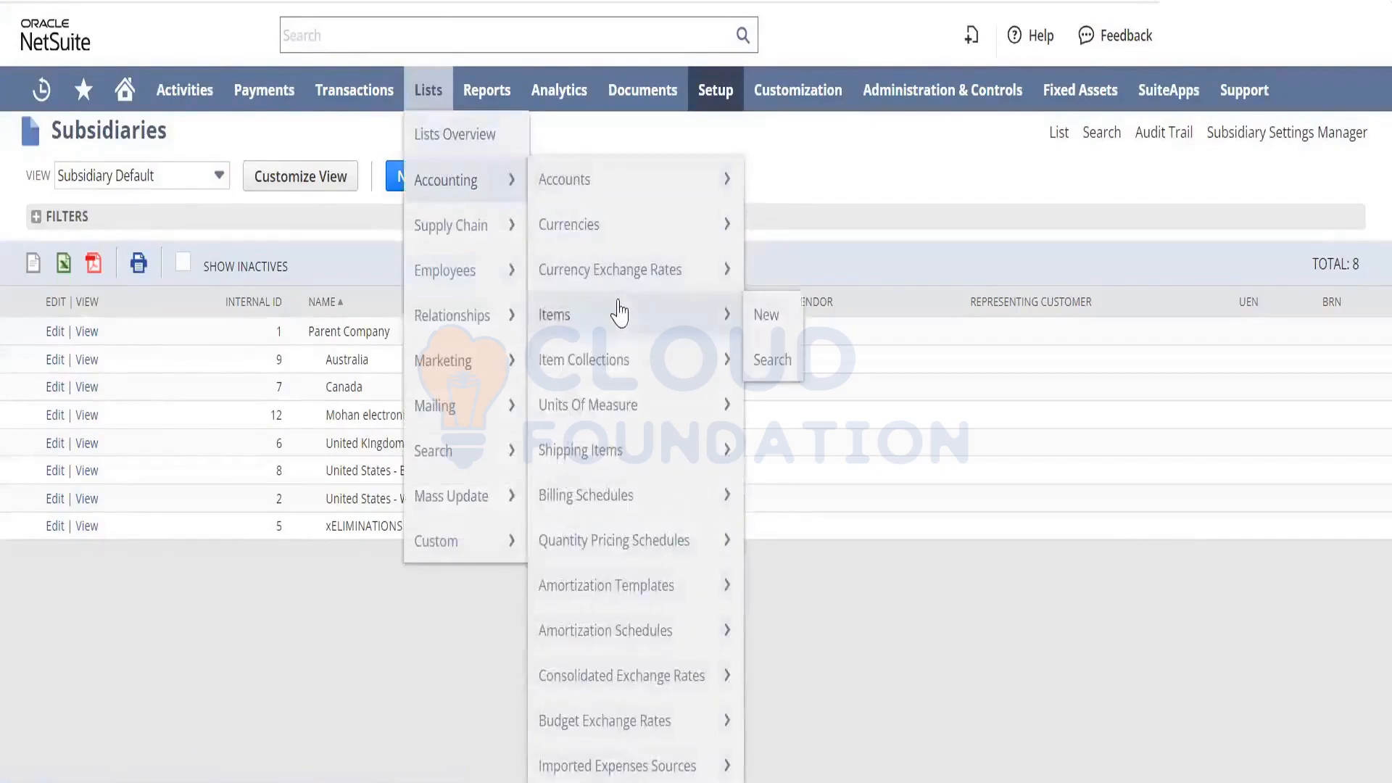
pyautogui.click(762, 314)
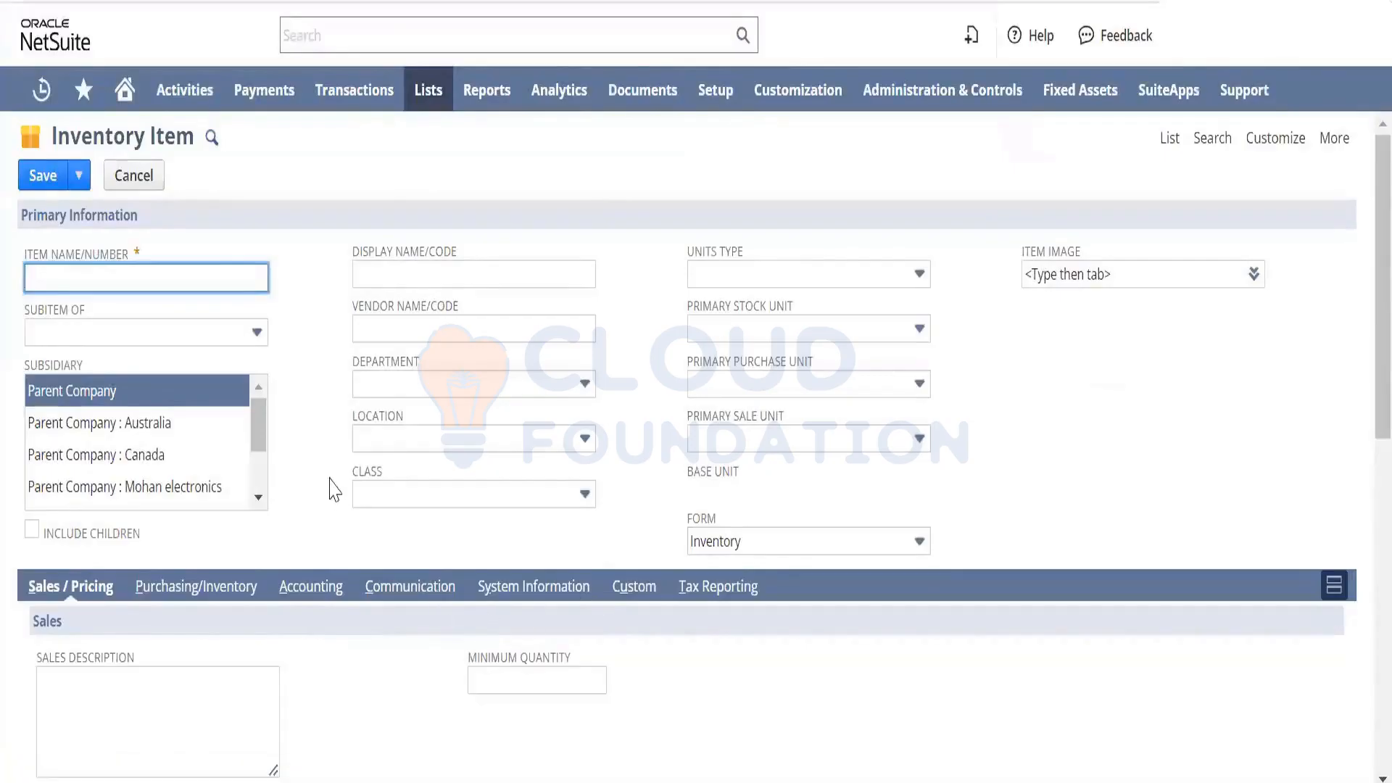
# - Examine the Vendor Bill Matching tolerance and difference fields in the inventory item's purchasing details and highlight their labels
pyautogui.click(218, 589)
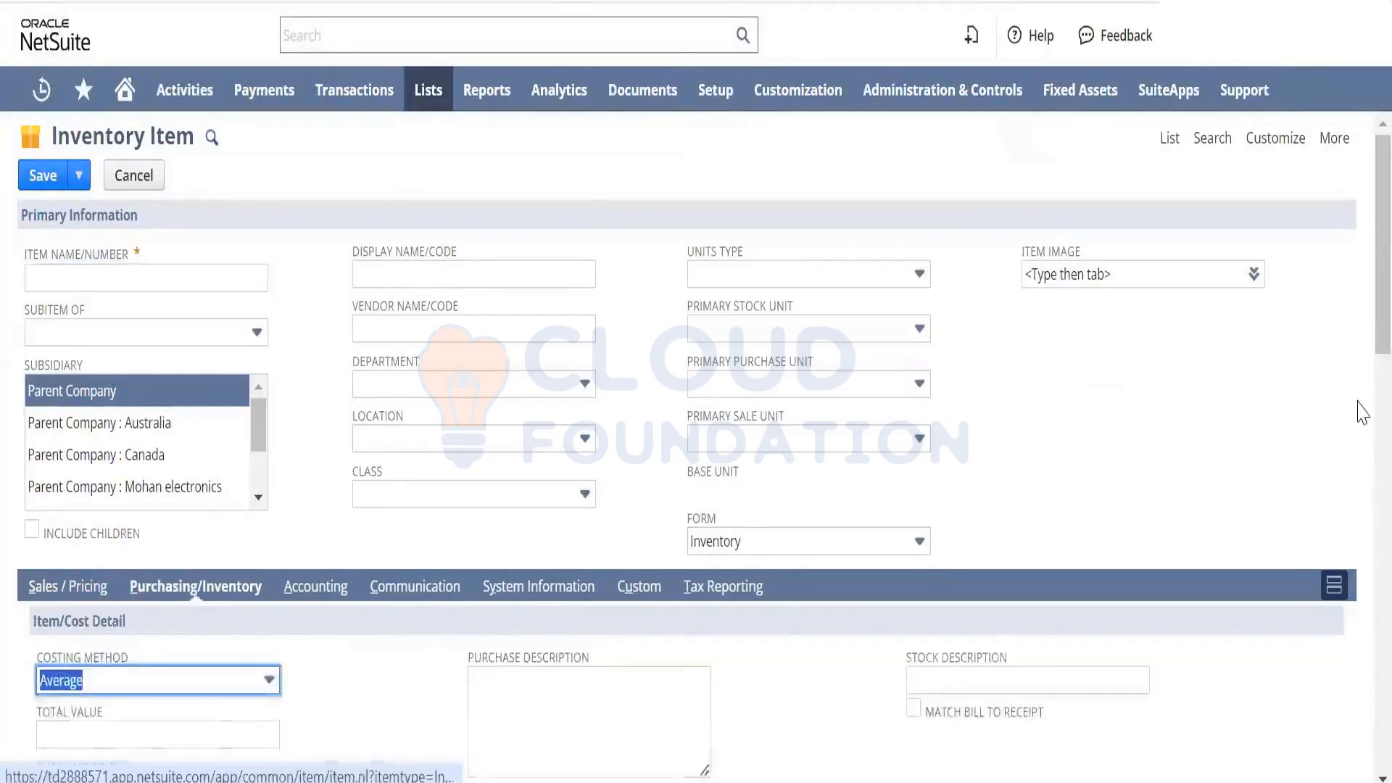
pyautogui.scroll(-10, 1361, 321)
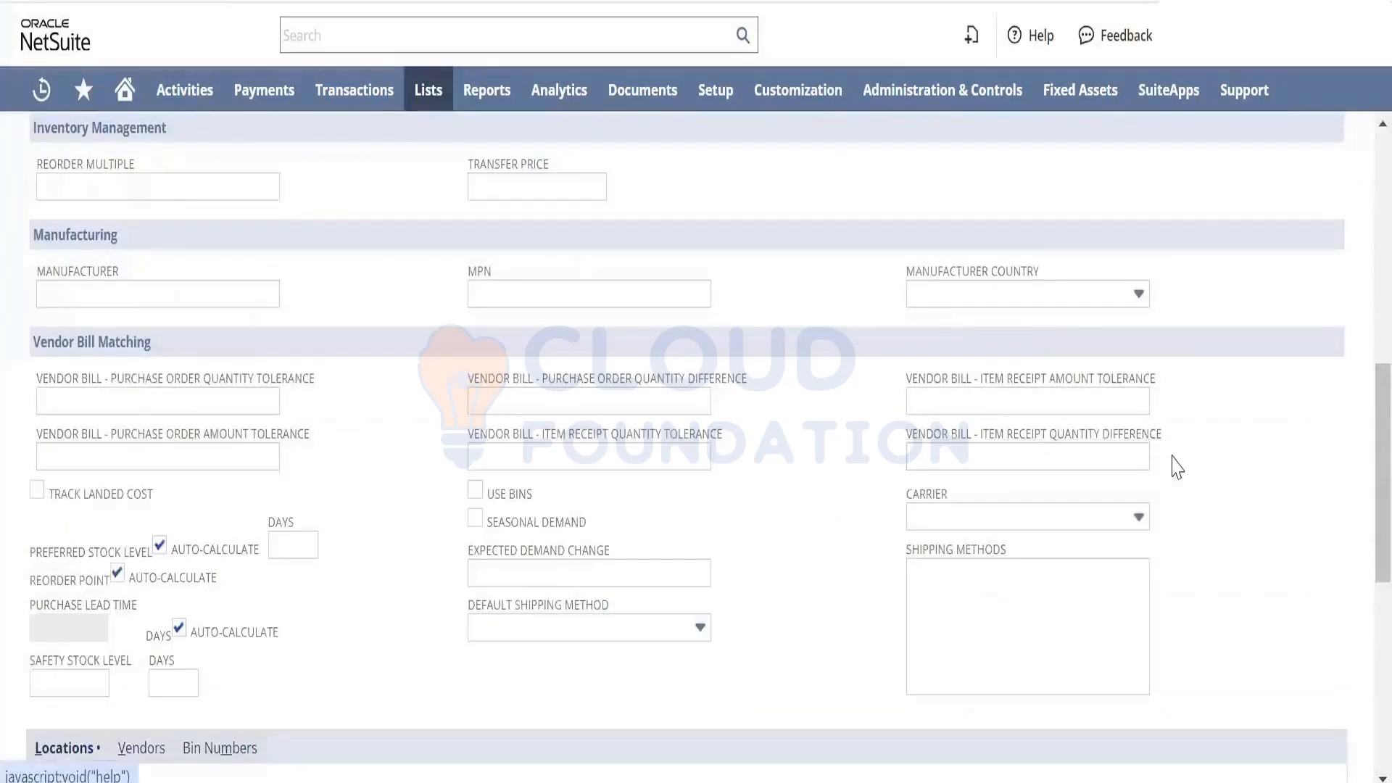
pyautogui.moveTo(1164, 433); pyautogui.dragTo(33, 391)
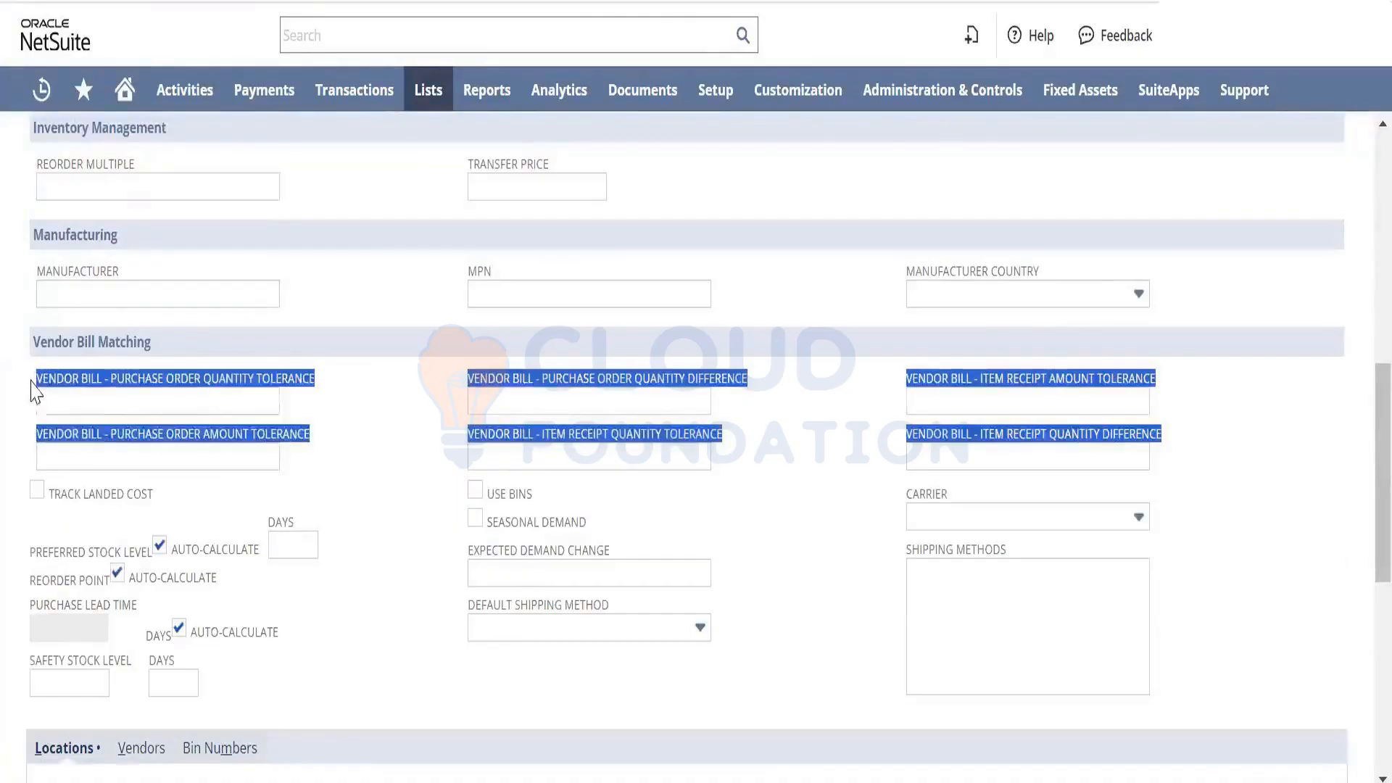
# - Switch to Notepad and replace all its text with "Subsidiary 3 way bill match - Highest level for tolerance"
pyautogui.hotkey('alt', 'Tab')
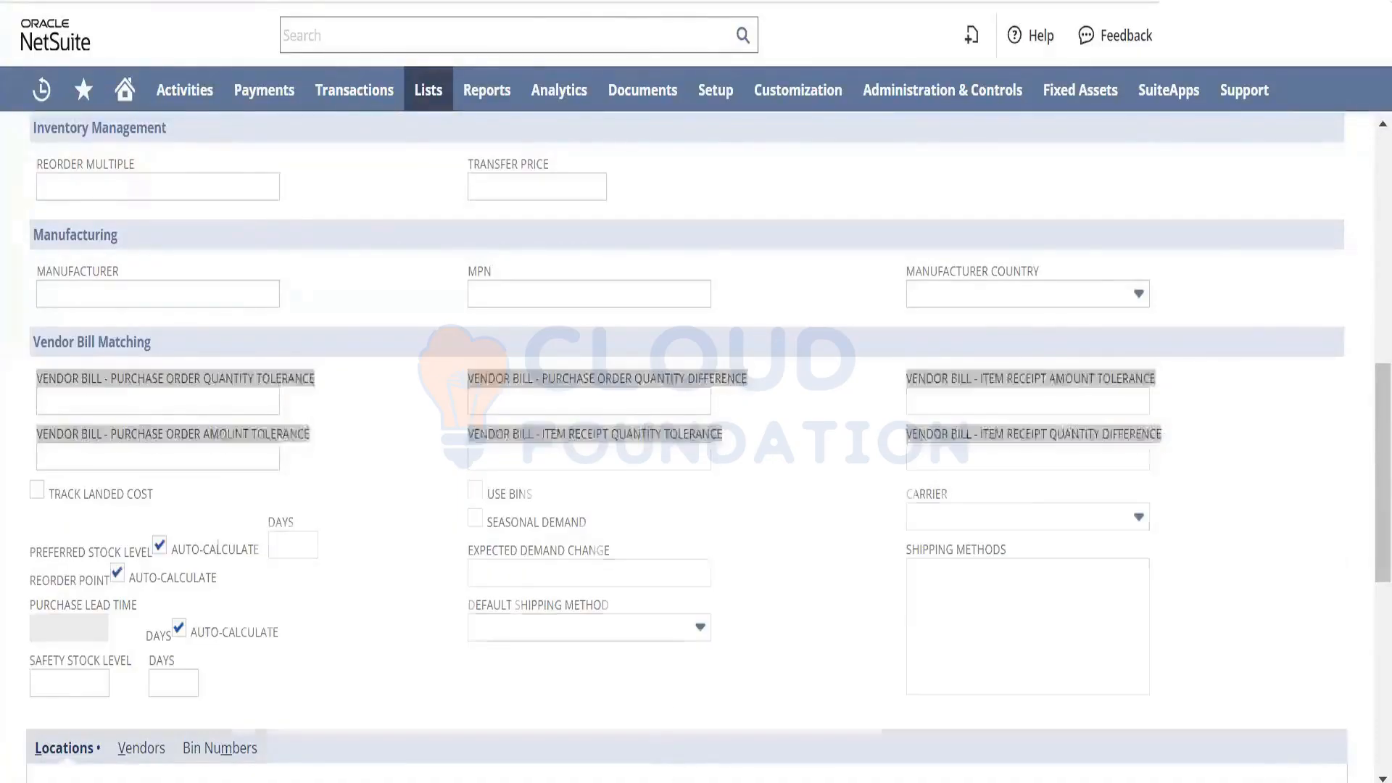
pyautogui.hotkey('ctrl', 'a')
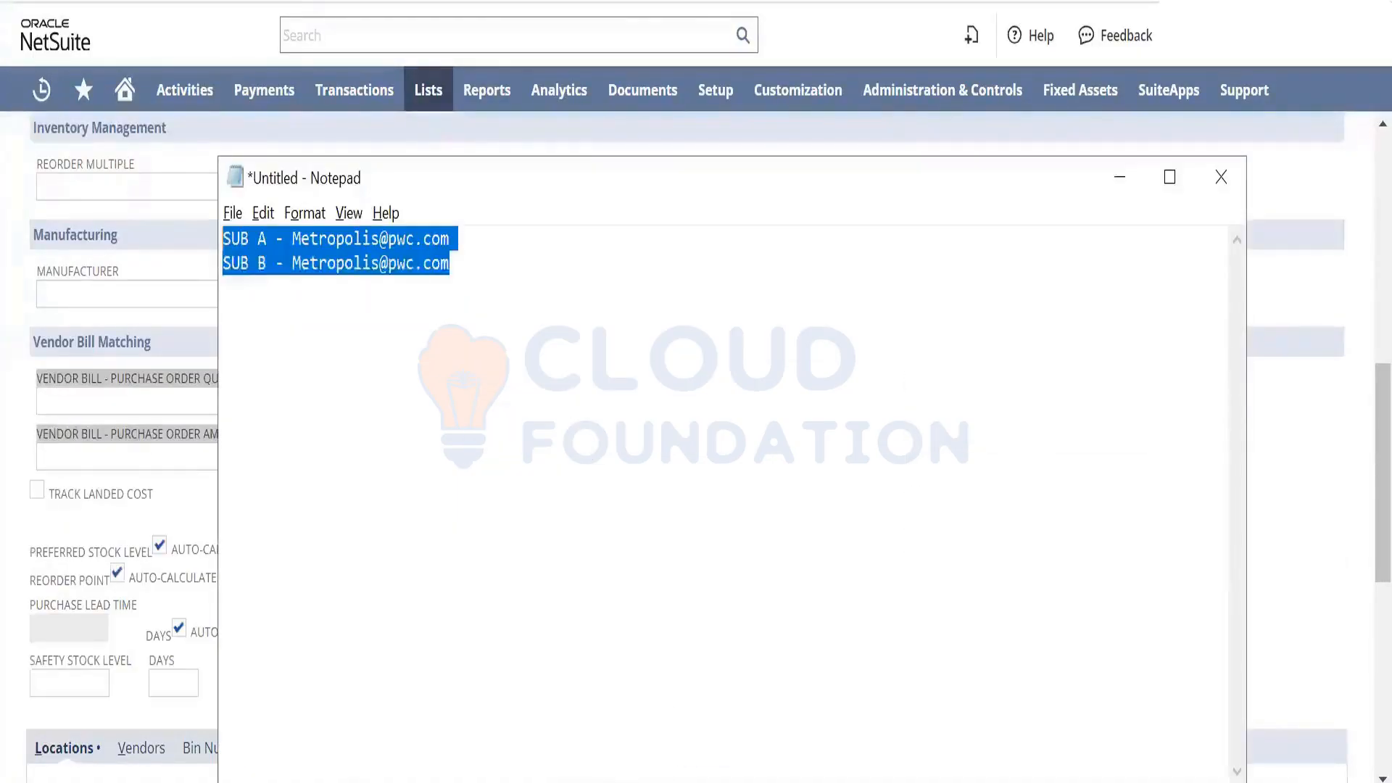
pyautogui.write('Subsidiary')
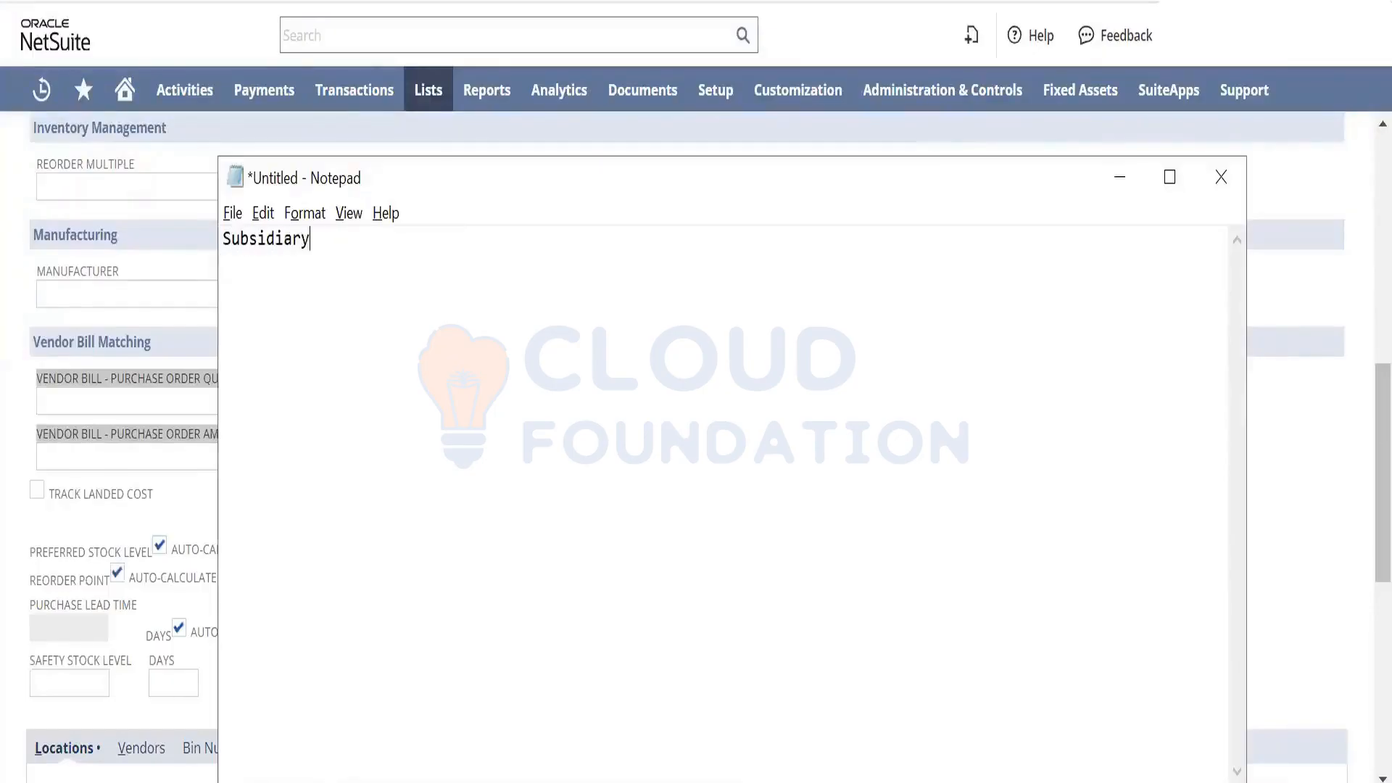
pyautogui.write(' 32 Way')
pyautogui.press('BackSpace')
pyautogui.press('BackSpace')
pyautogui.press('BackSpace')
pyautogui.press('BackSpace')
pyautogui.press('BackSpace')
pyautogui.write('aw')
pyautogui.press('BackSpace')
pyautogui.press('BackSpace')
pyautogui.write('way bill match ')
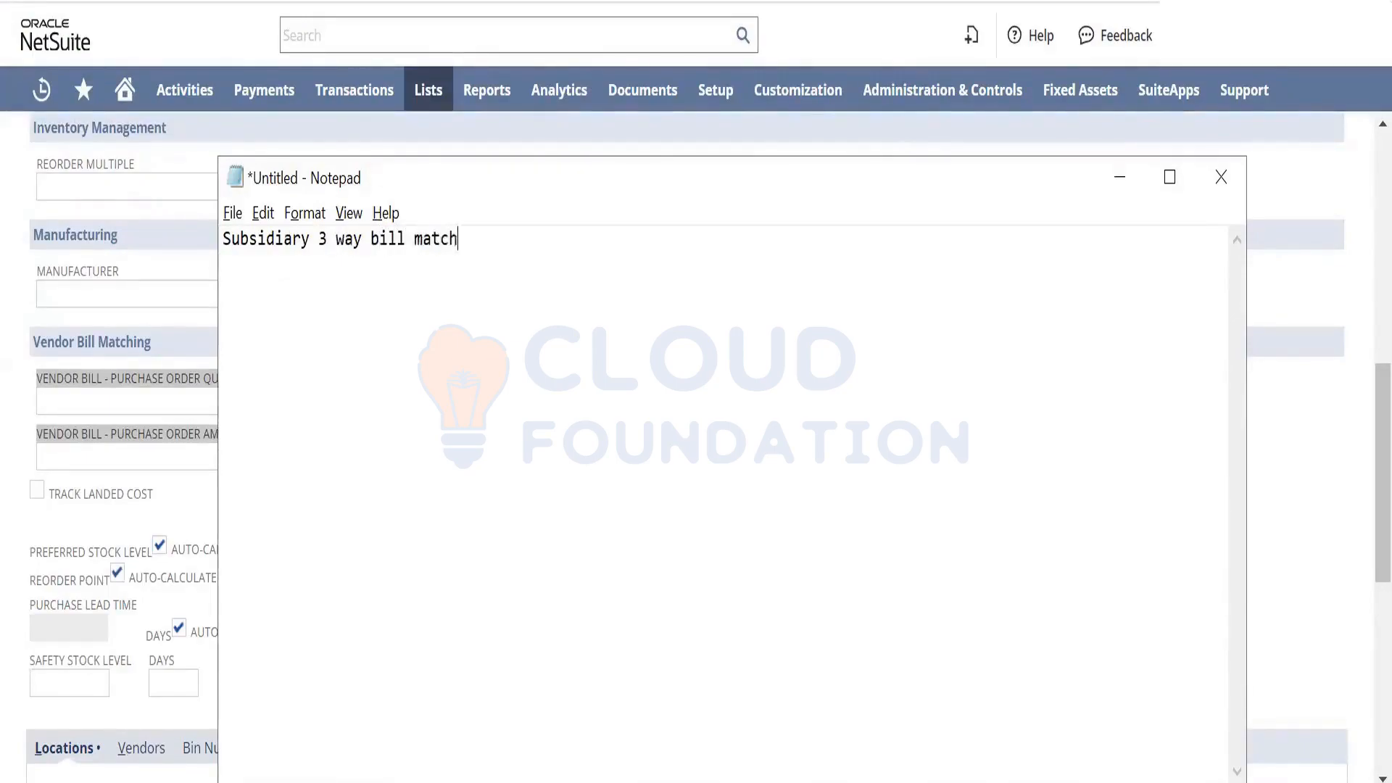
pyautogui.write('- Highest leve')
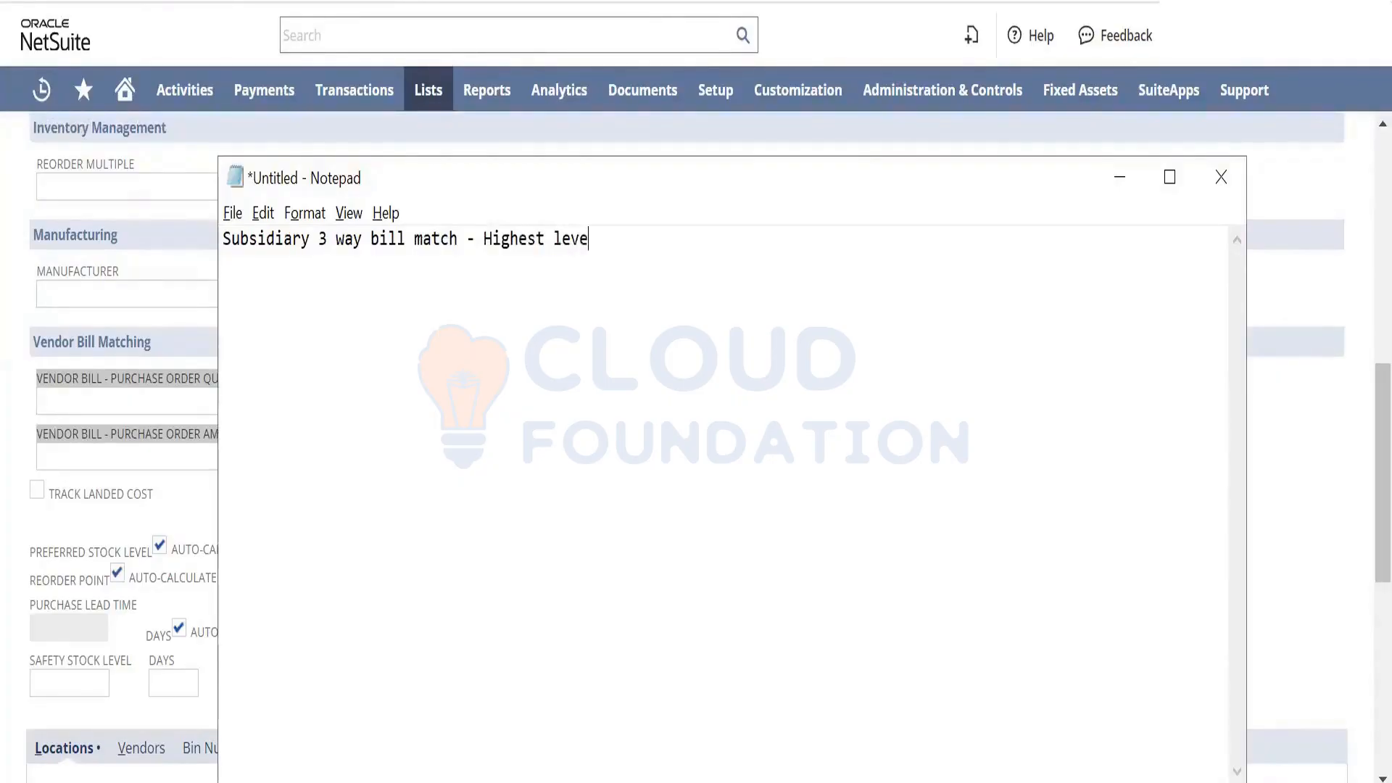
pyautogui.write('l for toleranc')
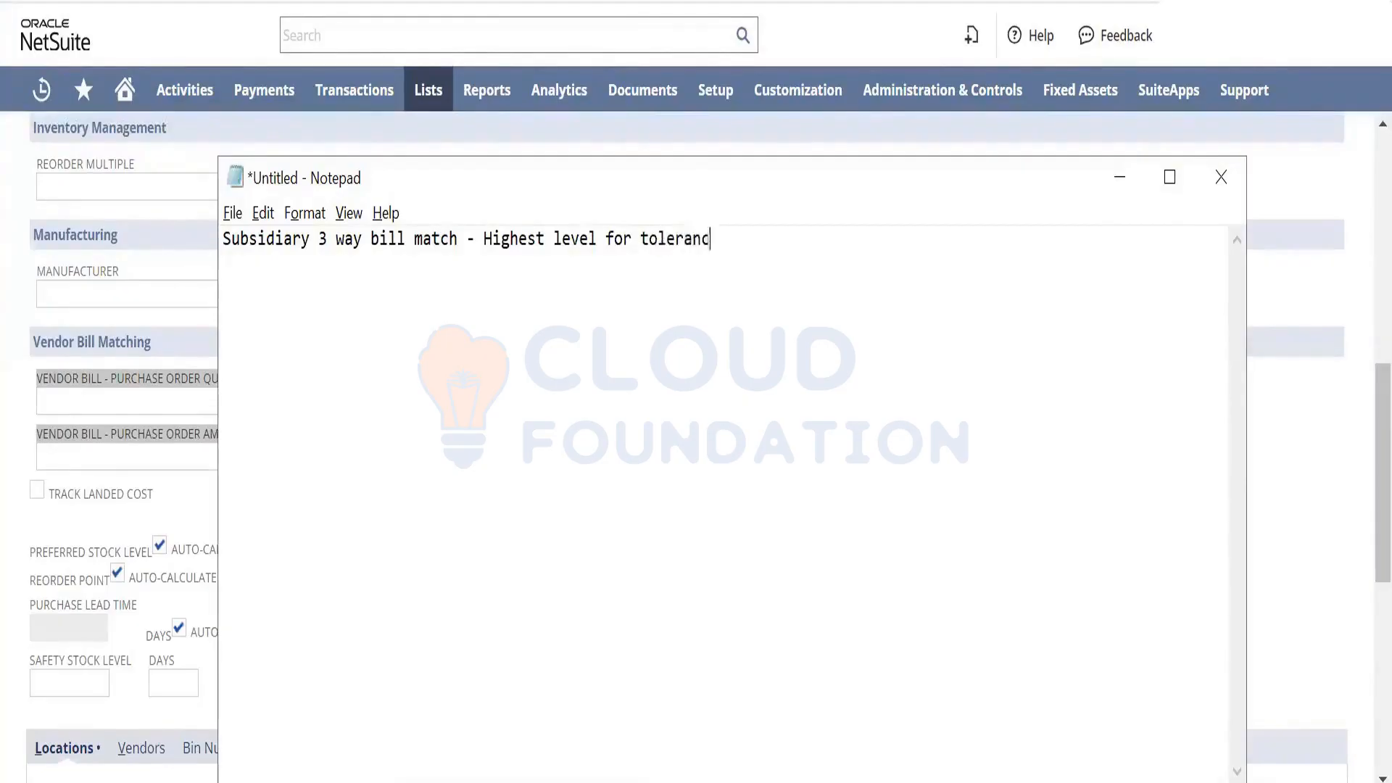
pyautogui.write('e')
pyautogui.press('Return')
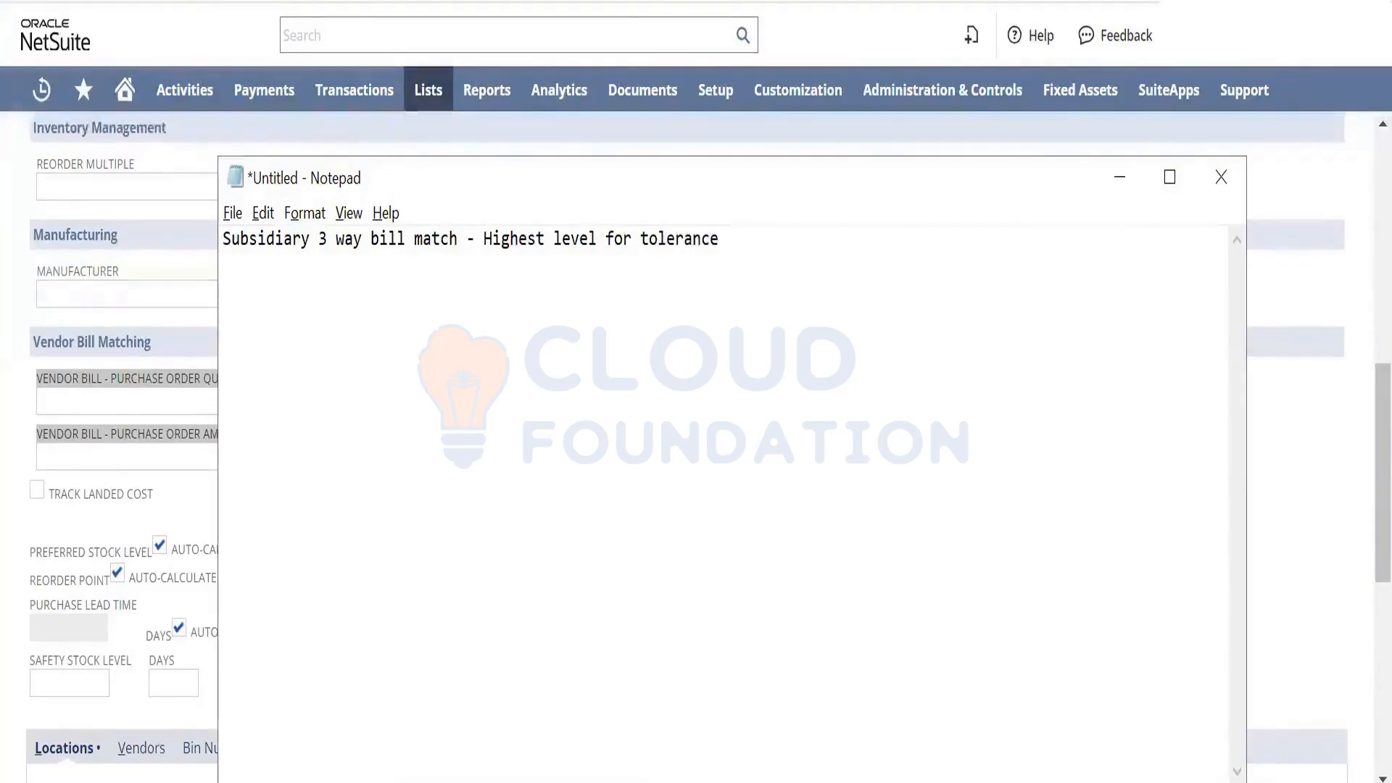
# - Add the line "Vendor - item" below the subsidiary line, separated by a blank line
pyautogui.press('Return')
pyautogui.write('Vndor')
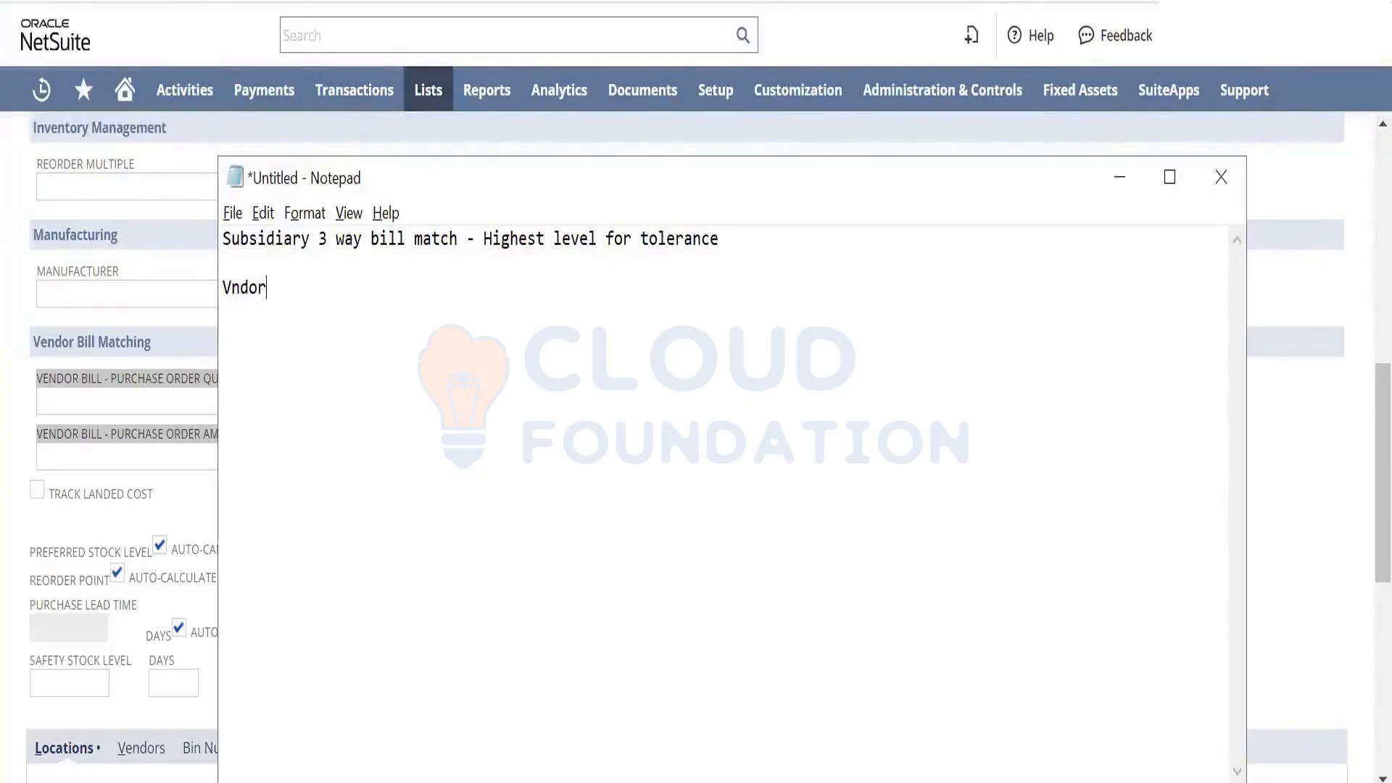
pyautogui.press('BackSpace')
pyautogui.press('BackSpace')
pyautogui.press('BackSpace')
pyautogui.press('BackSpace')
pyautogui.write('endor - item')
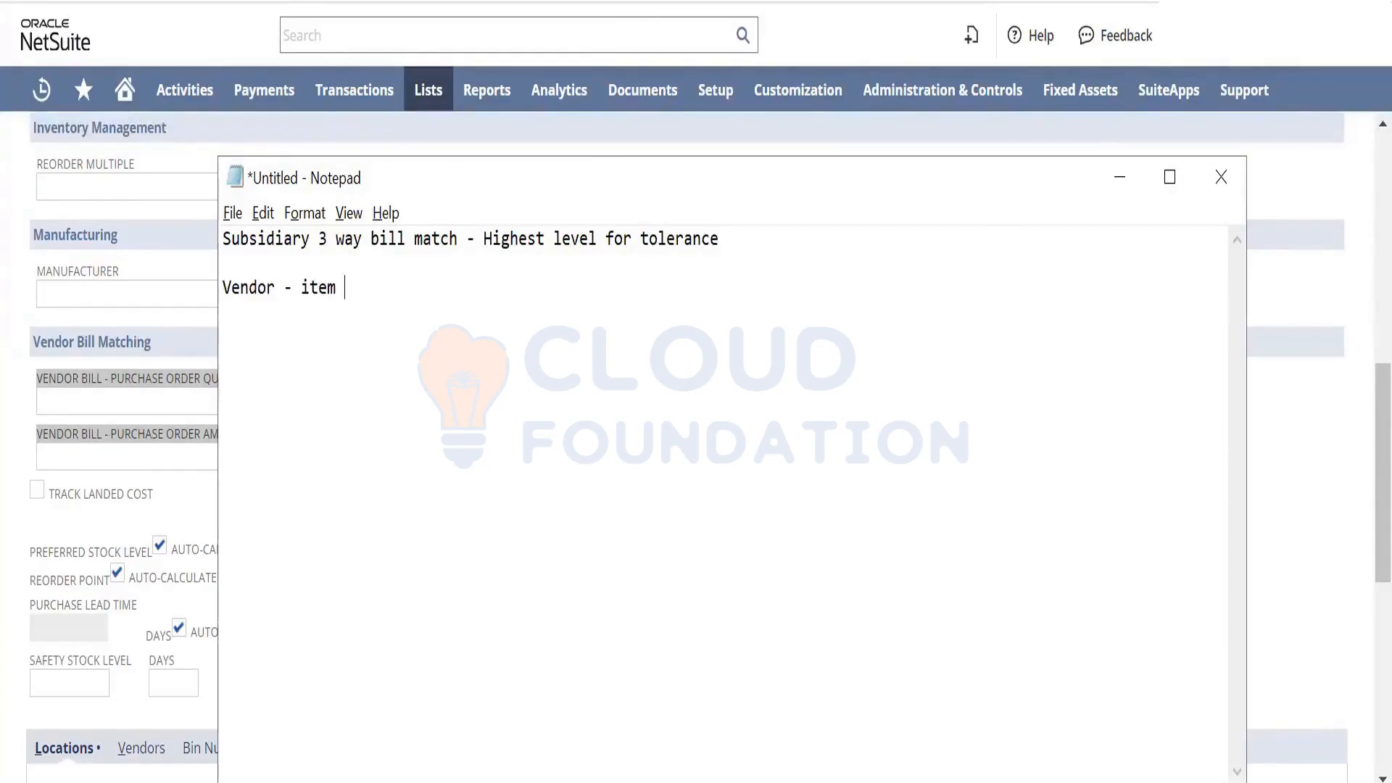
pyautogui.click(459, 256)
pyautogui.moveTo(459, 256); pyautogui.dragTo(374, 242)
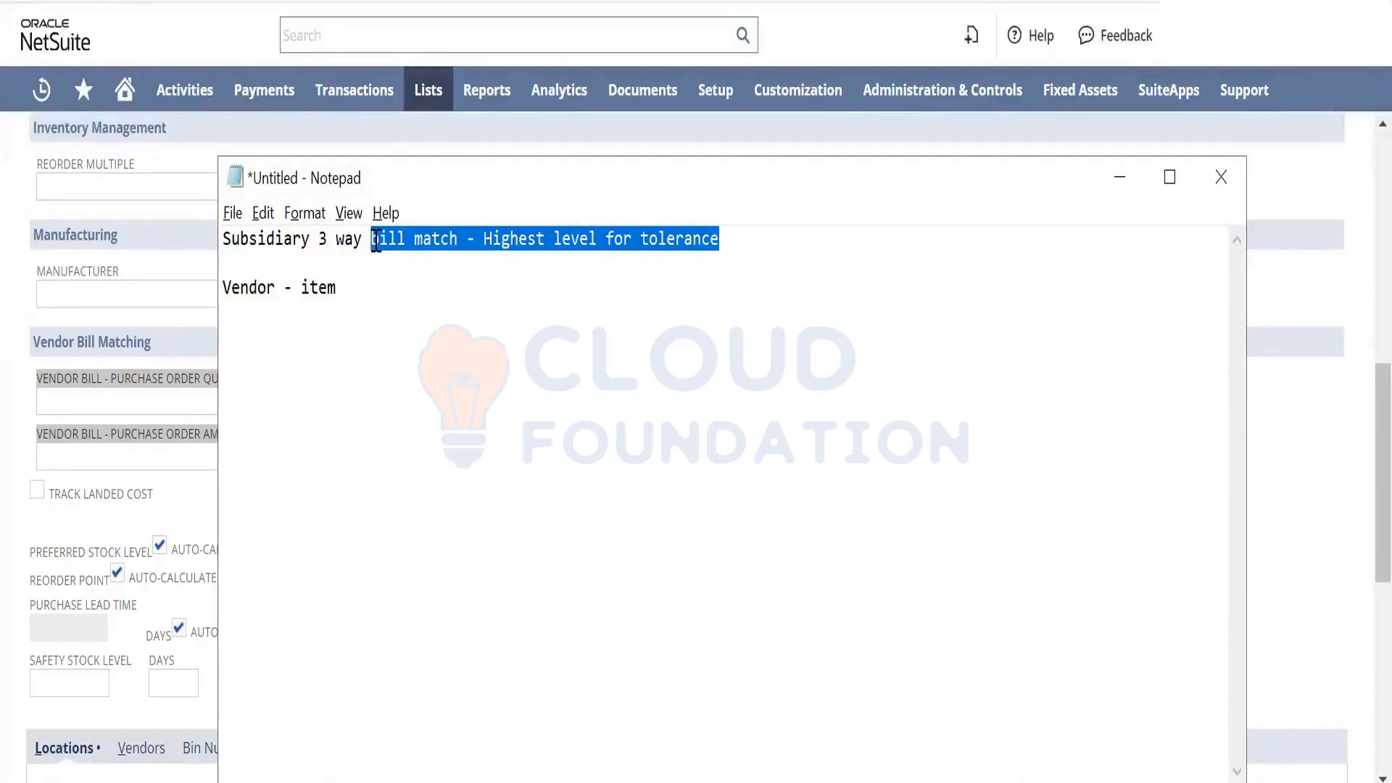
# - Remove "- item" from the vendor line so only "Vendor" is left
pyautogui.click(352, 286)
pyautogui.press('BackSpace')
pyautogui.press('BackSpace')
pyautogui.press('BackSpace')
pyautogui.press('BackSpace')
pyautogui.press('BackSpace')
pyautogui.press('BackSpace')
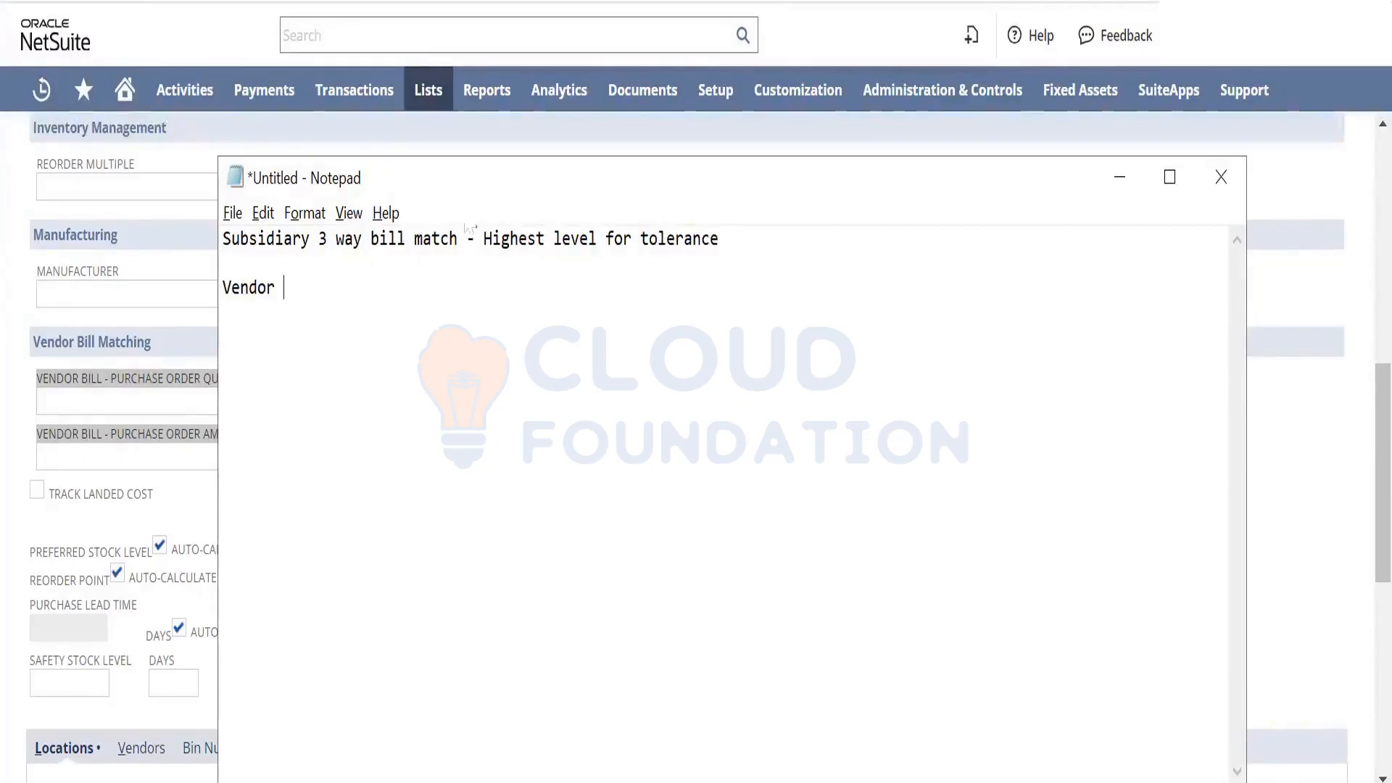
# - Copy "3 way bill match" from the subsidiary line to the end of the vendor line and add a dash after it
pyautogui.moveTo(459, 239); pyautogui.dragTo(322, 244)
pyautogui.hotkey('ctrl', 'c')
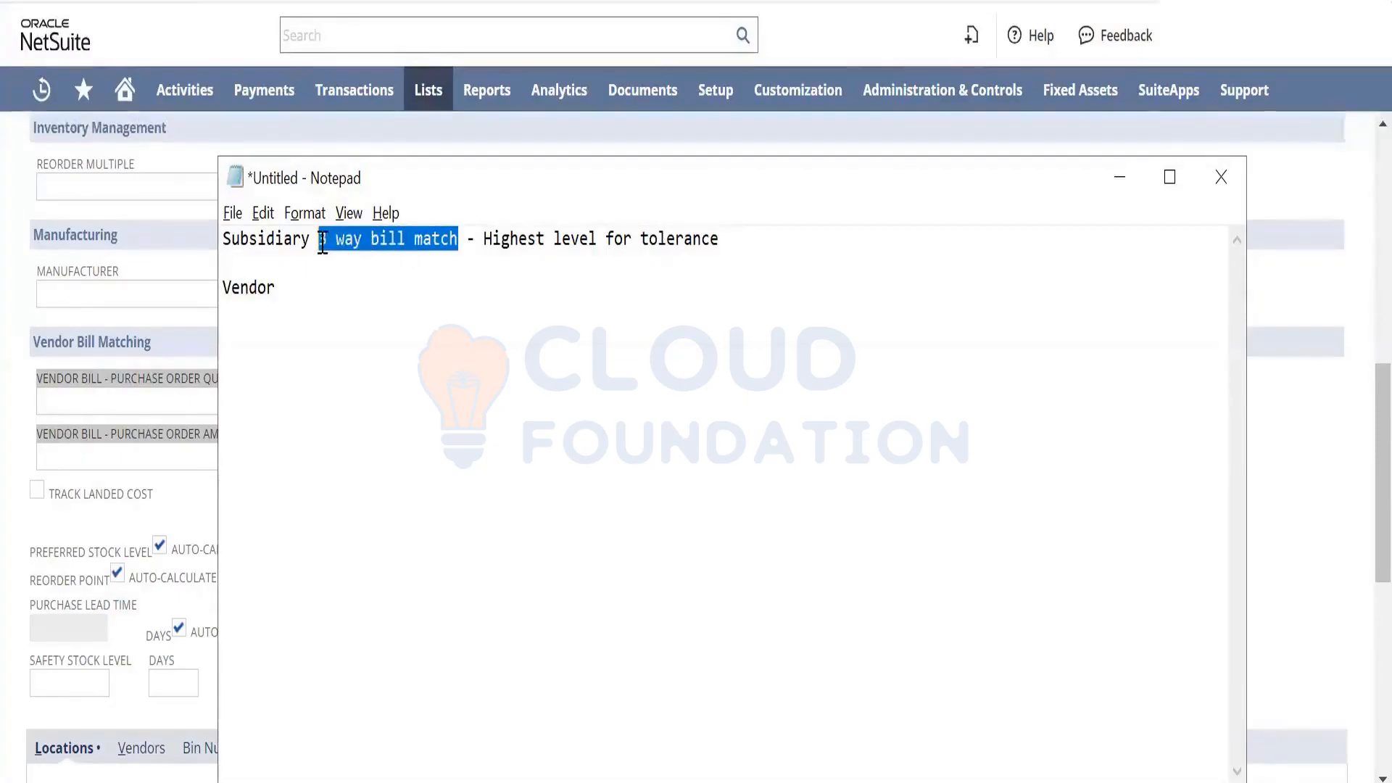
pyautogui.press('Down')
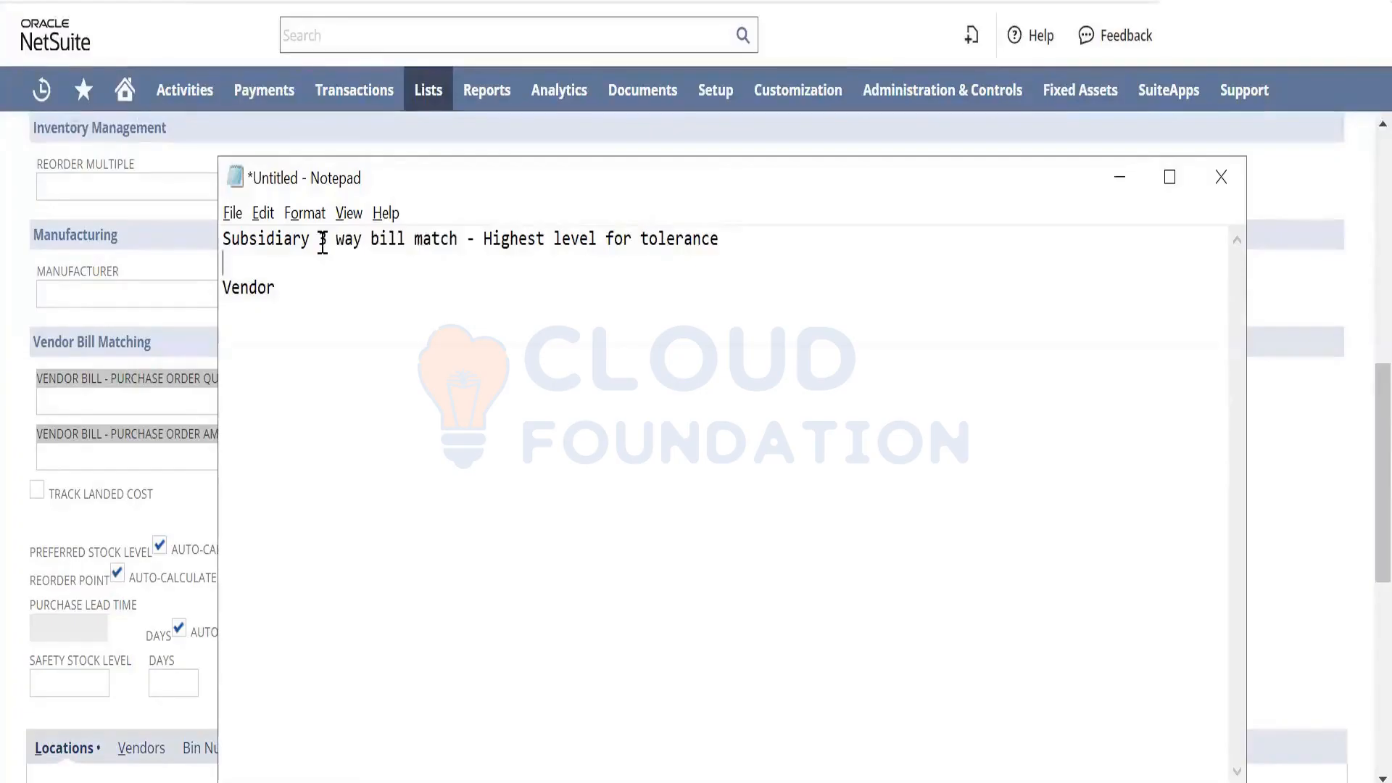
pyautogui.press('Down')
pyautogui.press('Right')
pyautogui.press('Right')
pyautogui.press('Right')
pyautogui.press('Right')
pyautogui.press('Right')
pyautogui.press('Right')
pyautogui.hotkey('ctrl', 'v')
pyautogui.write('- ')
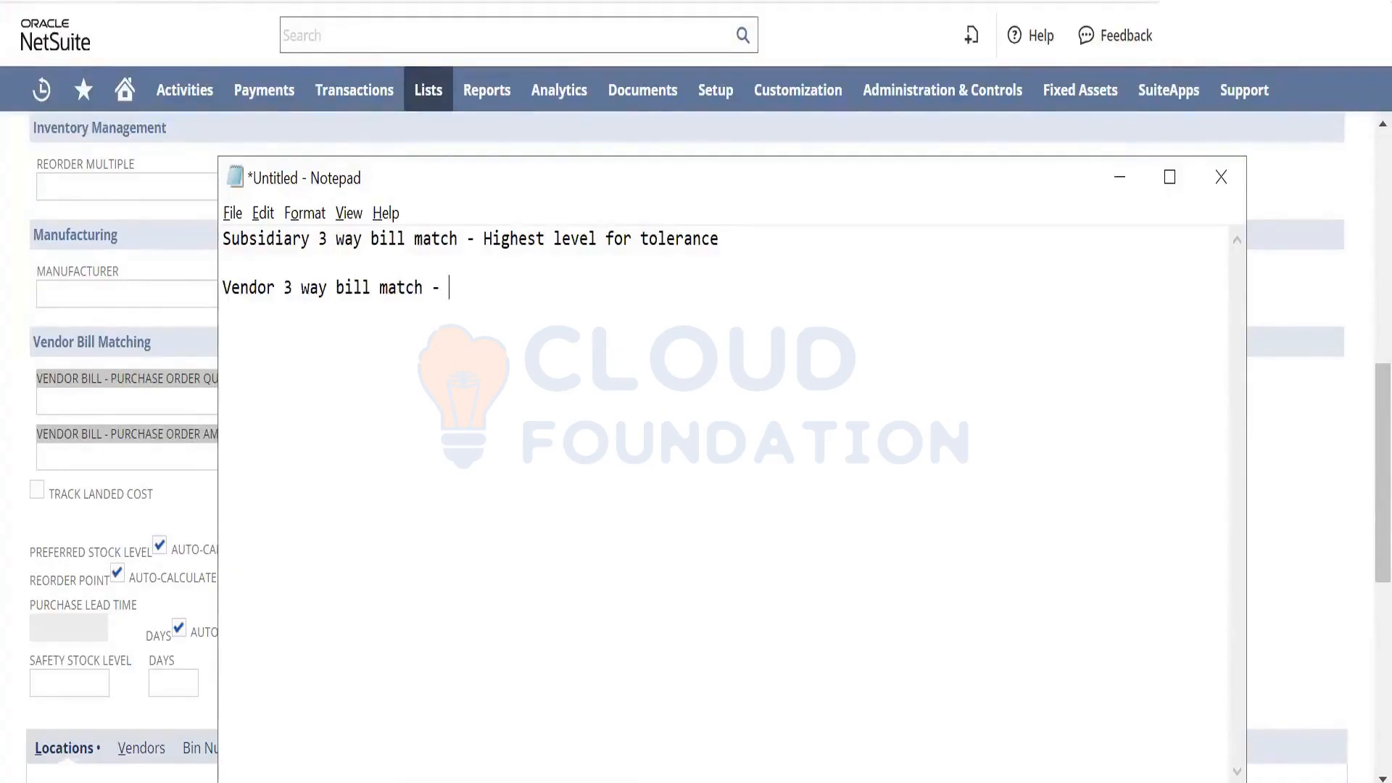
# - Complete the vendor line with "Tolerance -" and add the line "Item -" below it
pyautogui.write('Toel')
pyautogui.press('BackSpace')
pyautogui.press('BackSpace')
pyautogui.write('lerance -')
pyautogui.press('Return')
pyautogui.write('I')
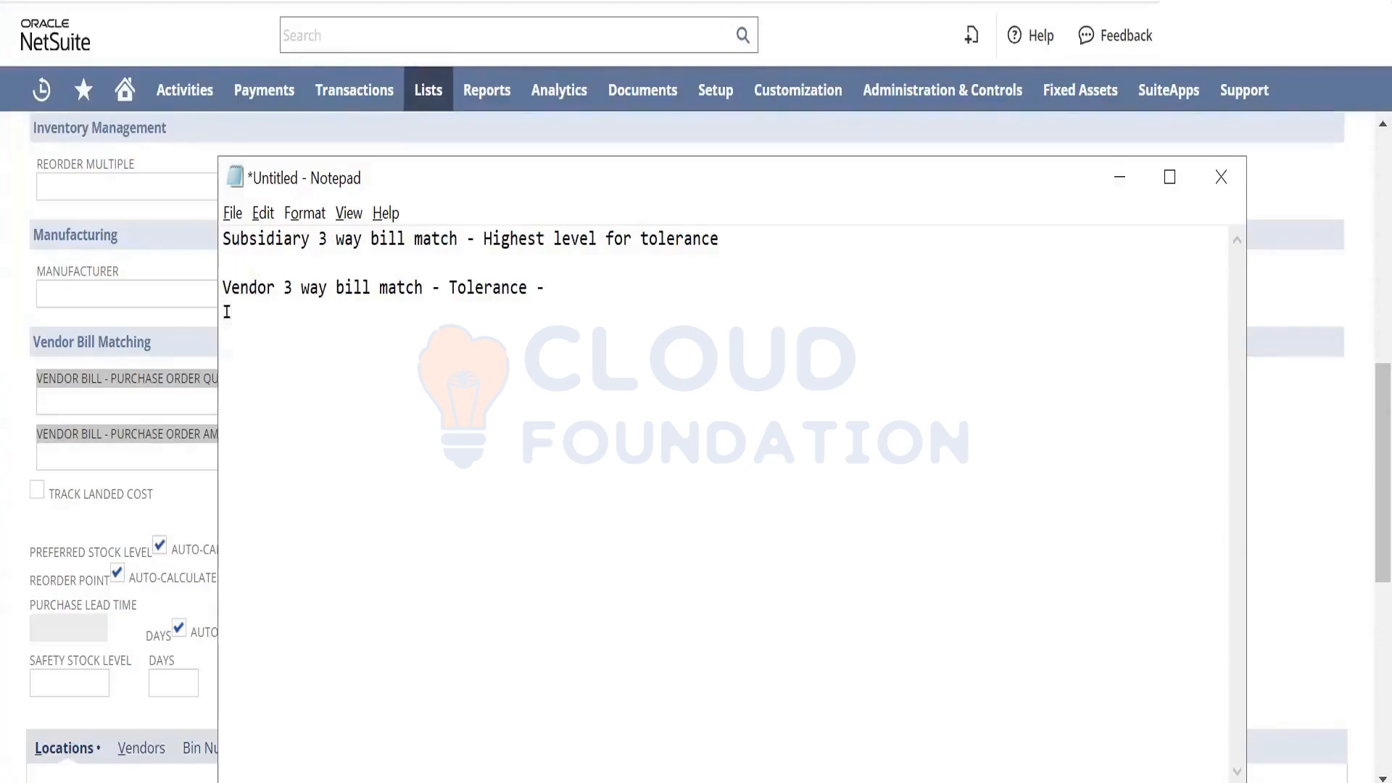
pyautogui.write('tem -')
# - Insert the example values "100 - 50" on their own line directly above the vendor line
pyautogui.press('Return')
pyautogui.write('100')
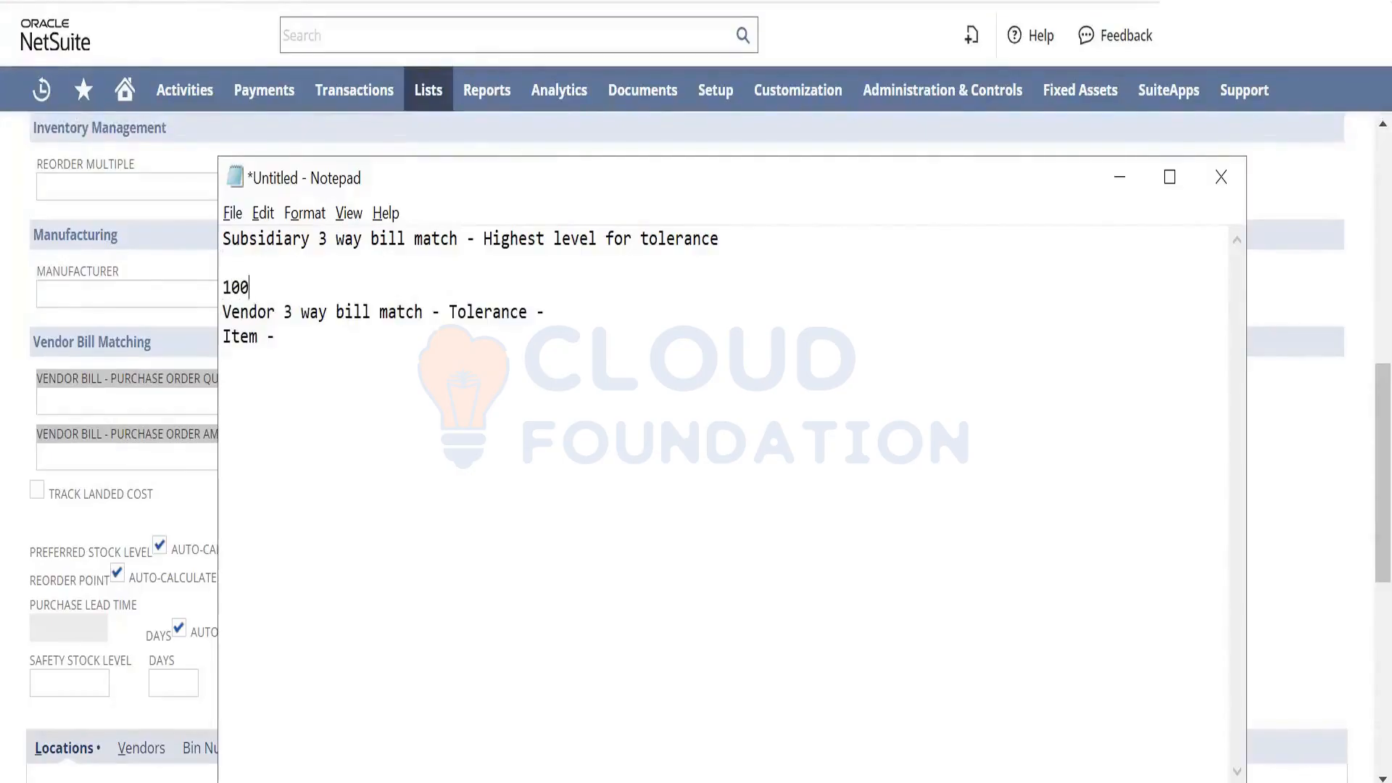
pyautogui.write(' - 50')
pyautogui.hotkey('shift', 'Left')
pyautogui.hotkey('shift', 'Left')
pyautogui.click(275, 296)
pyautogui.press('Left')
pyautogui.press('Left')
pyautogui.press('Left')
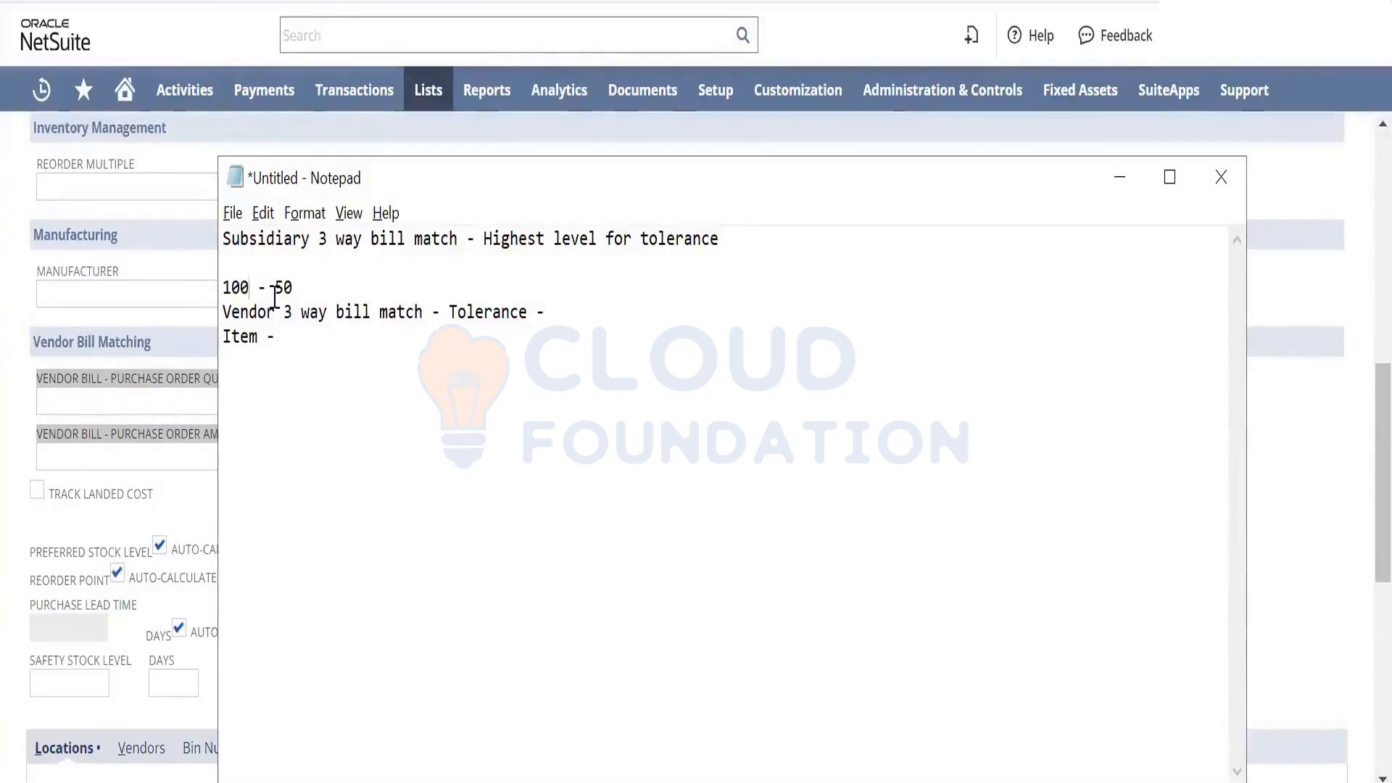
# - Extend the item line to "Item - 3 way bill match -" and leave a blank line above it
pyautogui.press('Up')
pyautogui.press('Up')
pyautogui.press('Down')
pyautogui.press('Down')
pyautogui.hotkey('shift', 'Right')
pyautogui.hotkey('shift', 'Right')
pyautogui.hotkey('shift', 'Right')
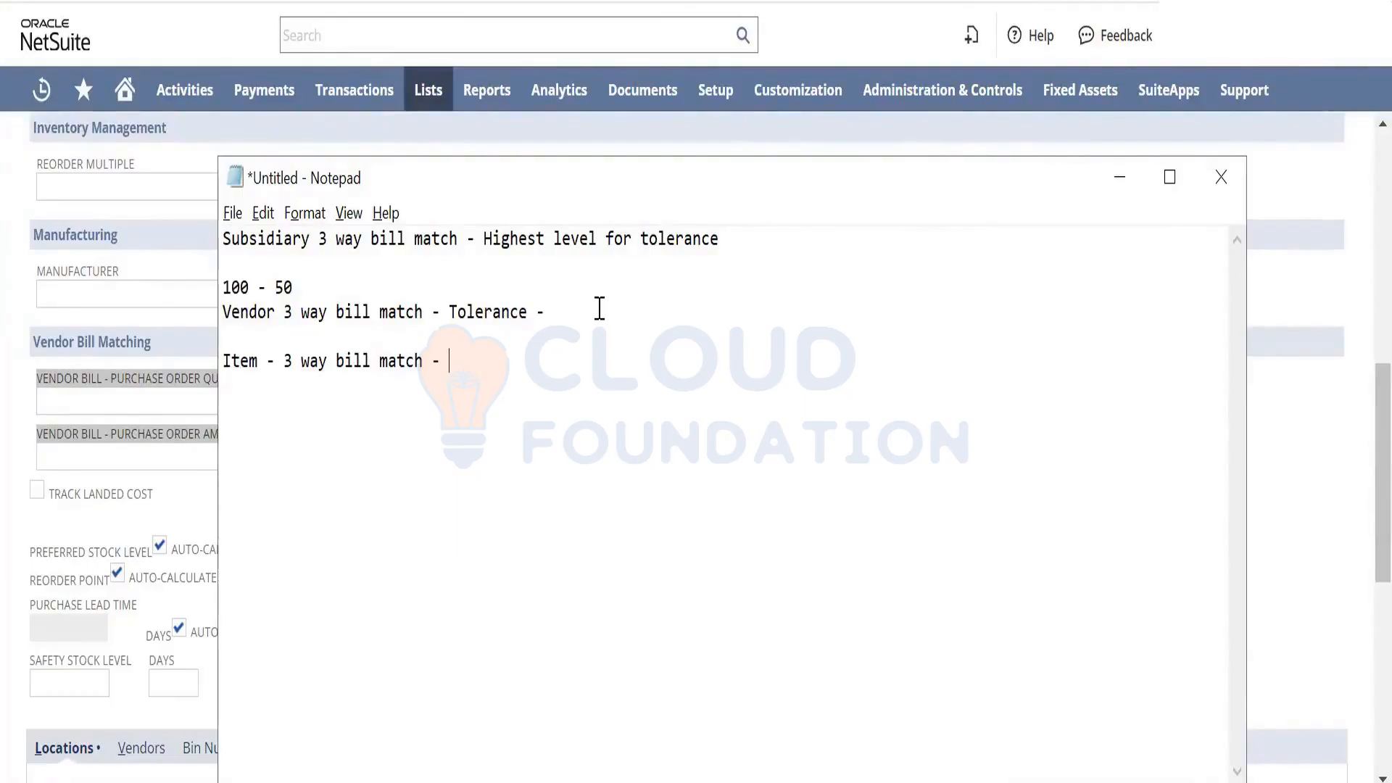
# - Insert "1000 - 500" on a line above the item line and change "Item" to "Items"
pyautogui.press('Up')
pyautogui.press('Return')
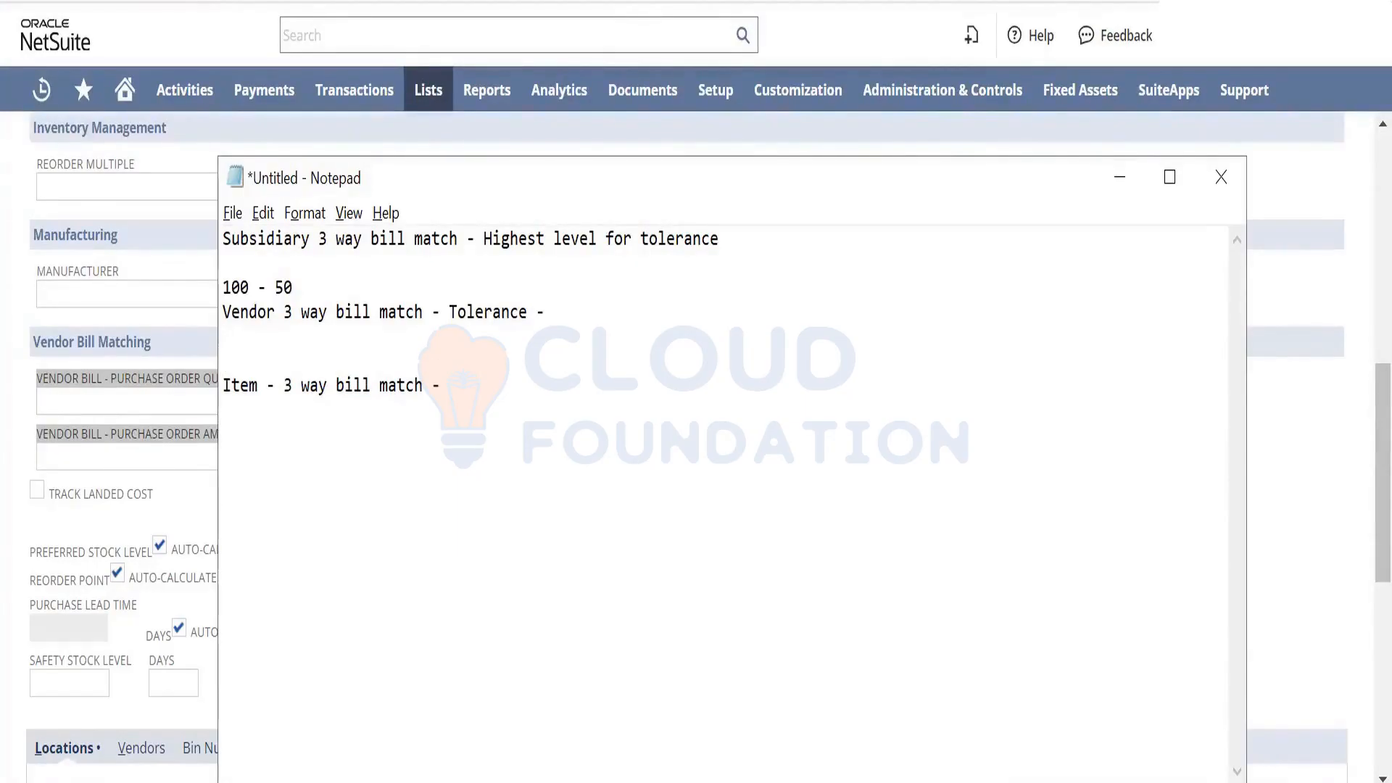
pyautogui.write('1000 - 500')
pyautogui.press('Down')
pyautogui.press('Left')
pyautogui.press('Left')
pyautogui.write('s')
pyautogui.press('Up')
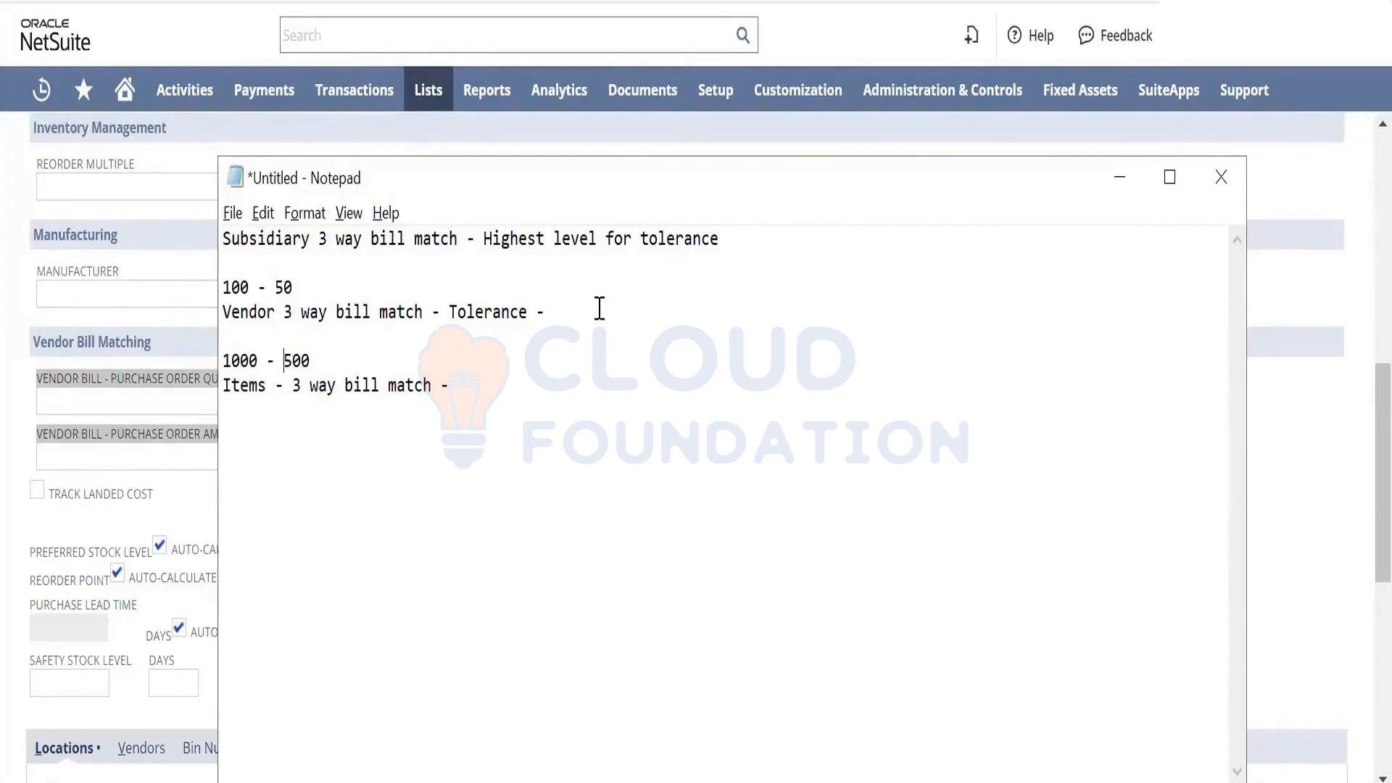
# - Highlight the value 500 together with the Items line in the notes to review the item-level tolerance
pyautogui.hotkey('shift', 'Down')
pyautogui.hotkey('shift', 'Right')
pyautogui.hotkey('shift', 'Right')
pyautogui.hotkey('shift', 'Right')
pyautogui.hotkey('shift', 'Right')
pyautogui.hotkey('shift', 'Right')
pyautogui.hotkey('shift', 'Right')
pyautogui.hotkey('shift', 'Right')
pyautogui.hotkey('shift', 'Right')
pyautogui.hotkey('shift', 'Right')
pyautogui.hotkey('shift', 'Right')
pyautogui.hotkey('shift', 'Right')
pyautogui.hotkey('shift', 'Right')
pyautogui.hotkey('shift', 'Right')
pyautogui.hotkey('shift', 'Right')
pyautogui.hotkey('shift', 'Right')
pyautogui.hotkey('shift', 'Right')
pyautogui.hotkey('shift', 'Right')
pyautogui.hotkey('shift', 'Right')
pyautogui.hotkey('shift', 'Right')
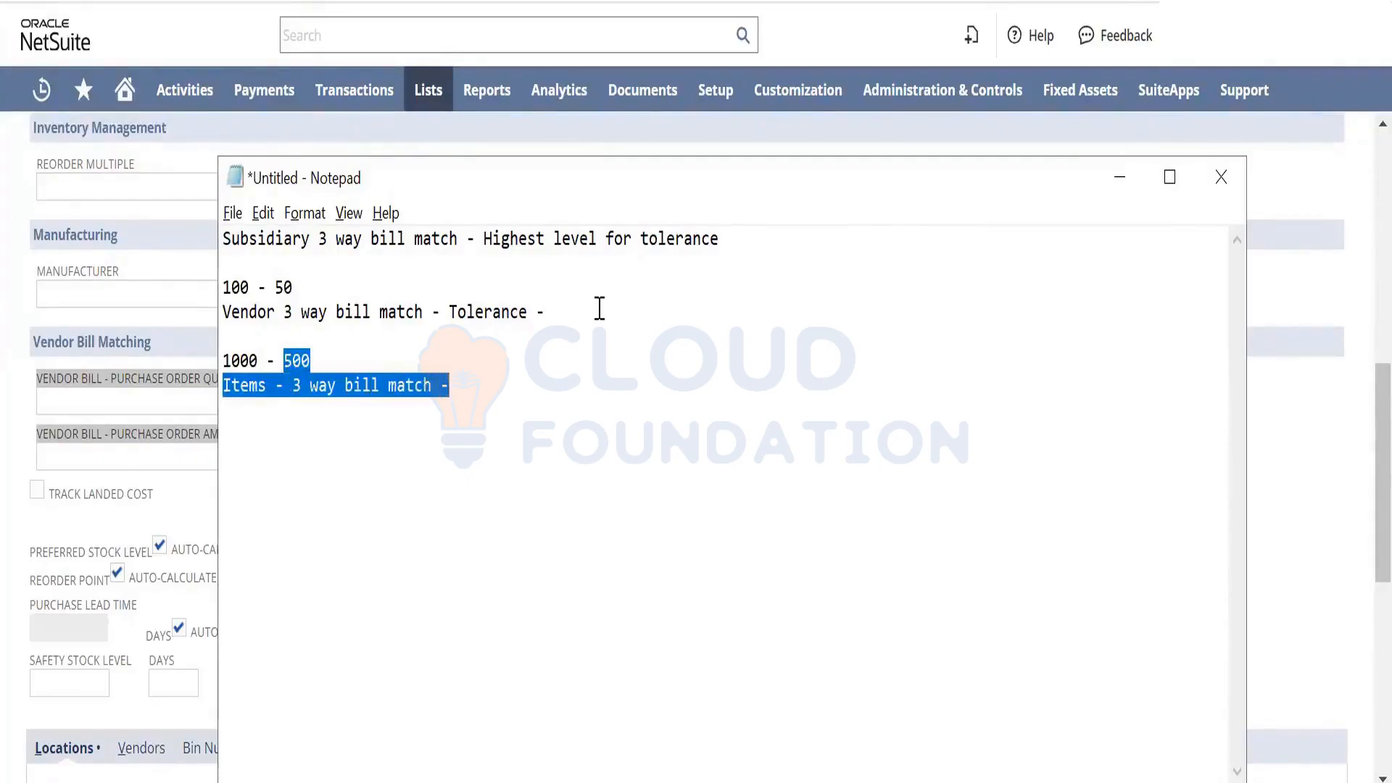
pyautogui.press('Left')
pyautogui.press('Left')
pyautogui.press('Left')
pyautogui.press('Left')
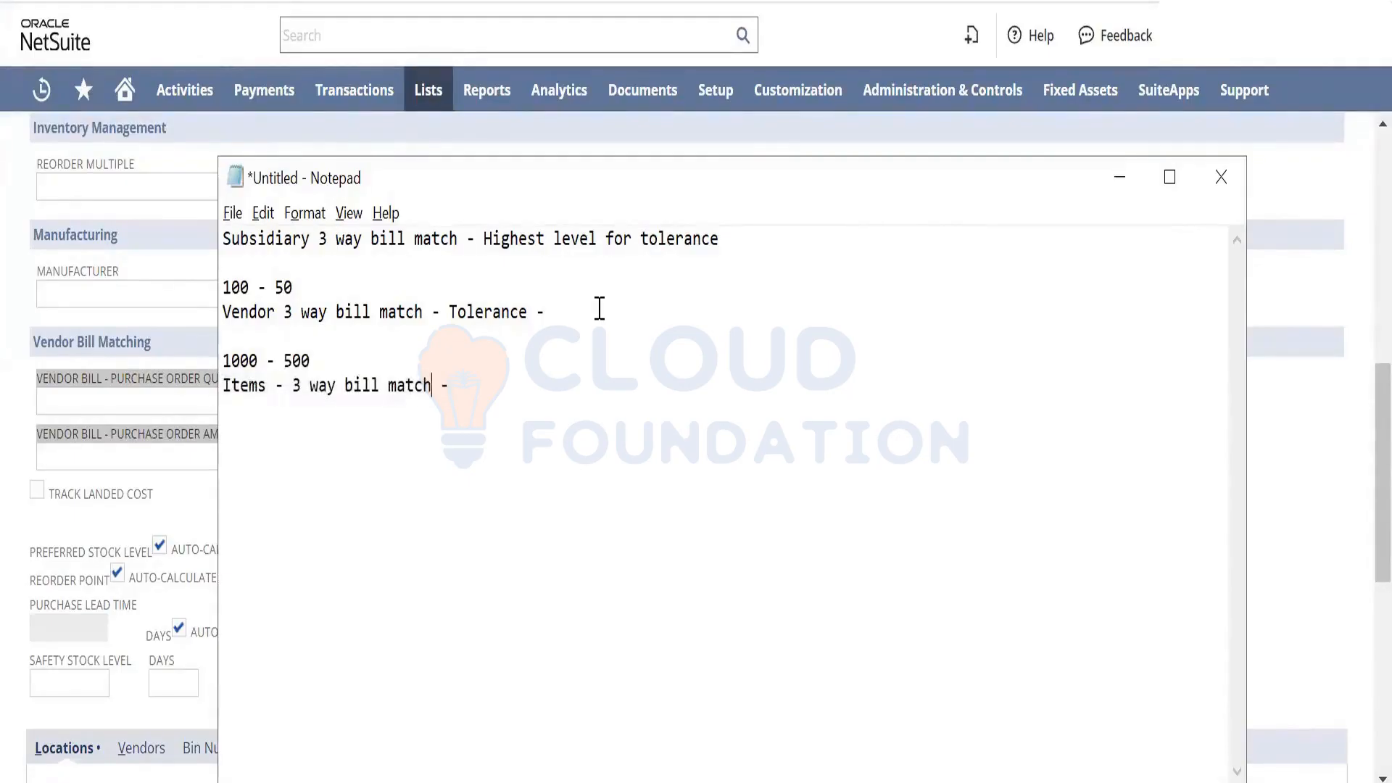
# - Compare the vendor and item example values in the notes, ending with 1000 highlighted
pyautogui.press('Up')
pyautogui.press('Left')
pyautogui.press('Left')
pyautogui.press('Left')
pyautogui.press('Left')
pyautogui.press('Left')
pyautogui.press('Left')
pyautogui.hotkey('shift', 'Left')
pyautogui.hotkey('shift', 'Left')
pyautogui.hotkey('shift', 'Left')
pyautogui.hotkey('shift', 'Left')
pyautogui.press('Left')
pyautogui.press('Up')
pyautogui.press('Up')
pyautogui.press('Up')
pyautogui.press('Up')
pyautogui.press('Up')
pyautogui.hotkey('shift', 'Right')
pyautogui.hotkey('shift', 'Right')
pyautogui.hotkey('shift', 'Right')
pyautogui.press('Down')
pyautogui.press('Down')
pyautogui.press('Down')
pyautogui.hotkey('shift', 'Right')
pyautogui.hotkey('shift', 'Right')
pyautogui.hotkey('shift', 'Right')
pyautogui.hotkey('shift', 'Right')
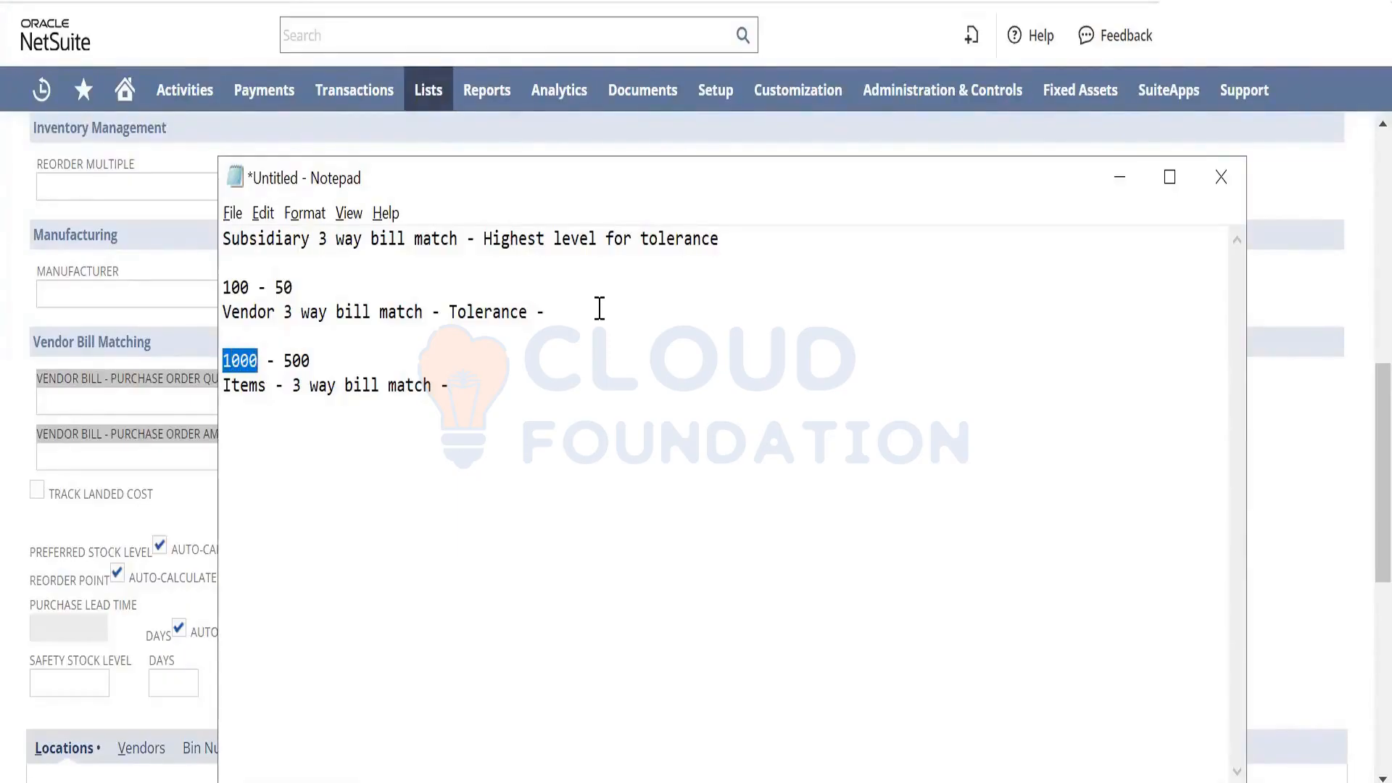
# - Review the vendor example values and highlight the word "Subsidiary" on the first line of the notes
pyautogui.press('Down')
pyautogui.press('Up')
pyautogui.press('Up')
pyautogui.press('Up')
pyautogui.press('Up')
pyautogui.press('Right')
pyautogui.press('End')
pyautogui.press('Left')
pyautogui.press('Left')
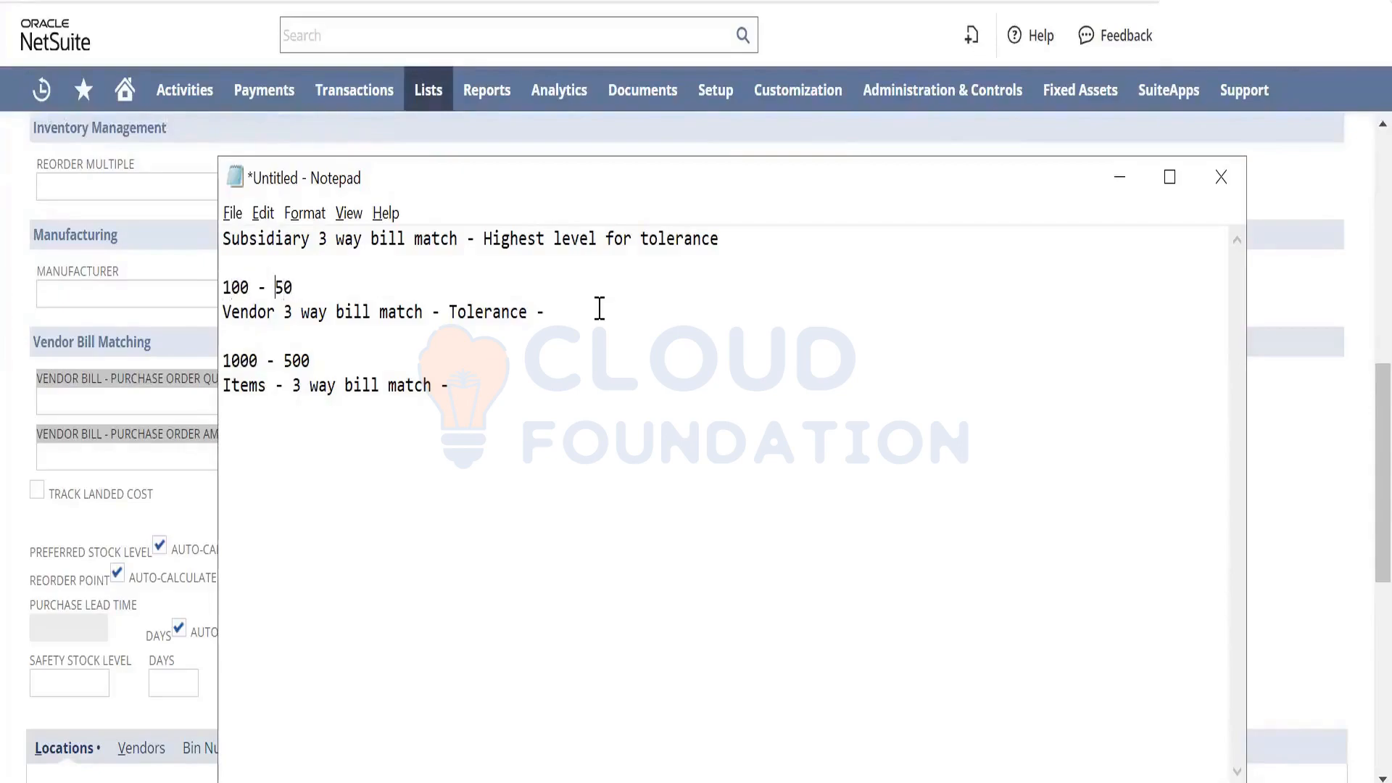
pyautogui.press('Up')
pyautogui.press('Up')
pyautogui.hotkey('shift', 'Right')
pyautogui.hotkey('shift', 'Right')
pyautogui.hotkey('shift', 'Right')
pyautogui.hotkey('shift', 'Right')
pyautogui.hotkey('shift', 'Right')
pyautogui.hotkey('shift', 'Right')
pyautogui.hotkey('shift', 'Right')
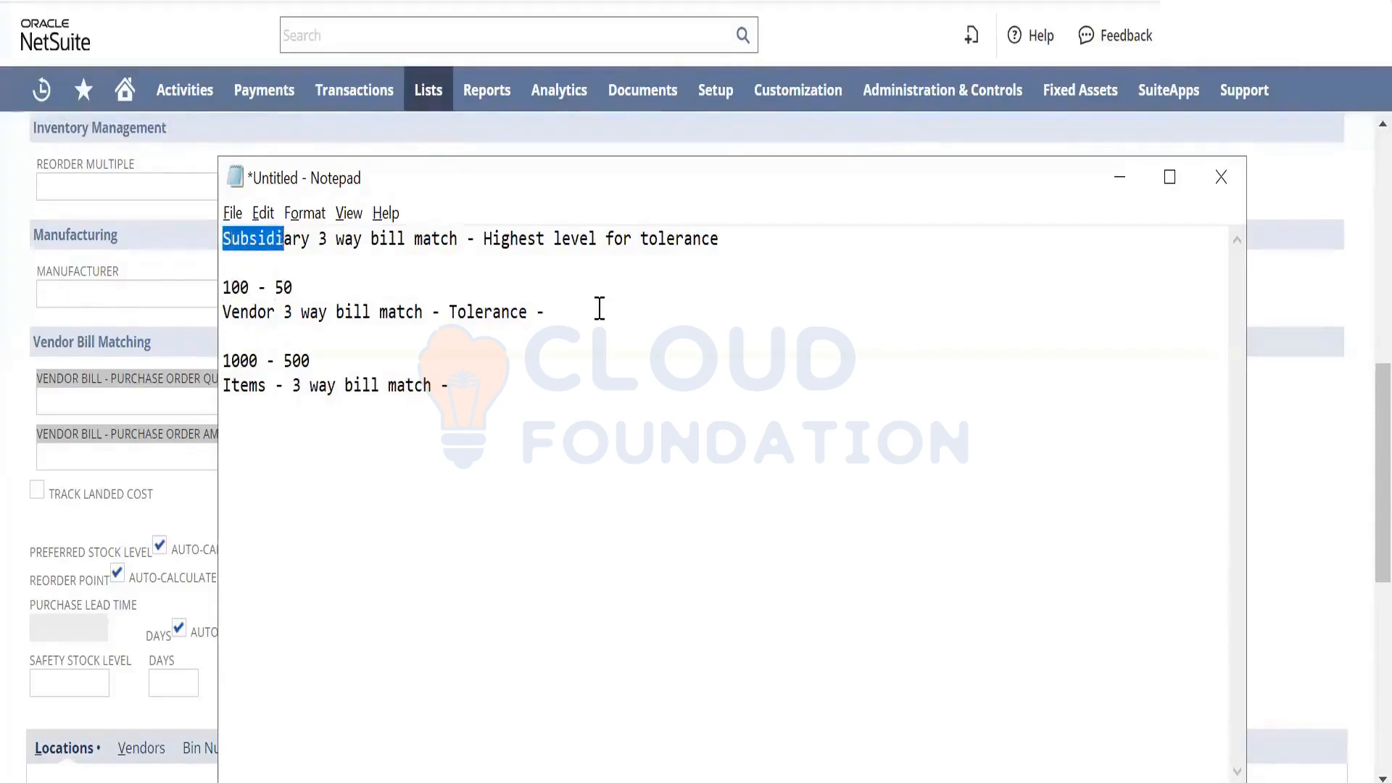
pyautogui.hotkey('shift', 'Right')
pyautogui.hotkey('shift', 'Right')
pyautogui.hotkey('shift', 'Right')
# - Return to NetSuite from the notes and open a new vendor record form
pyautogui.click(25, 219)
pyautogui.moveTo(428, 90)
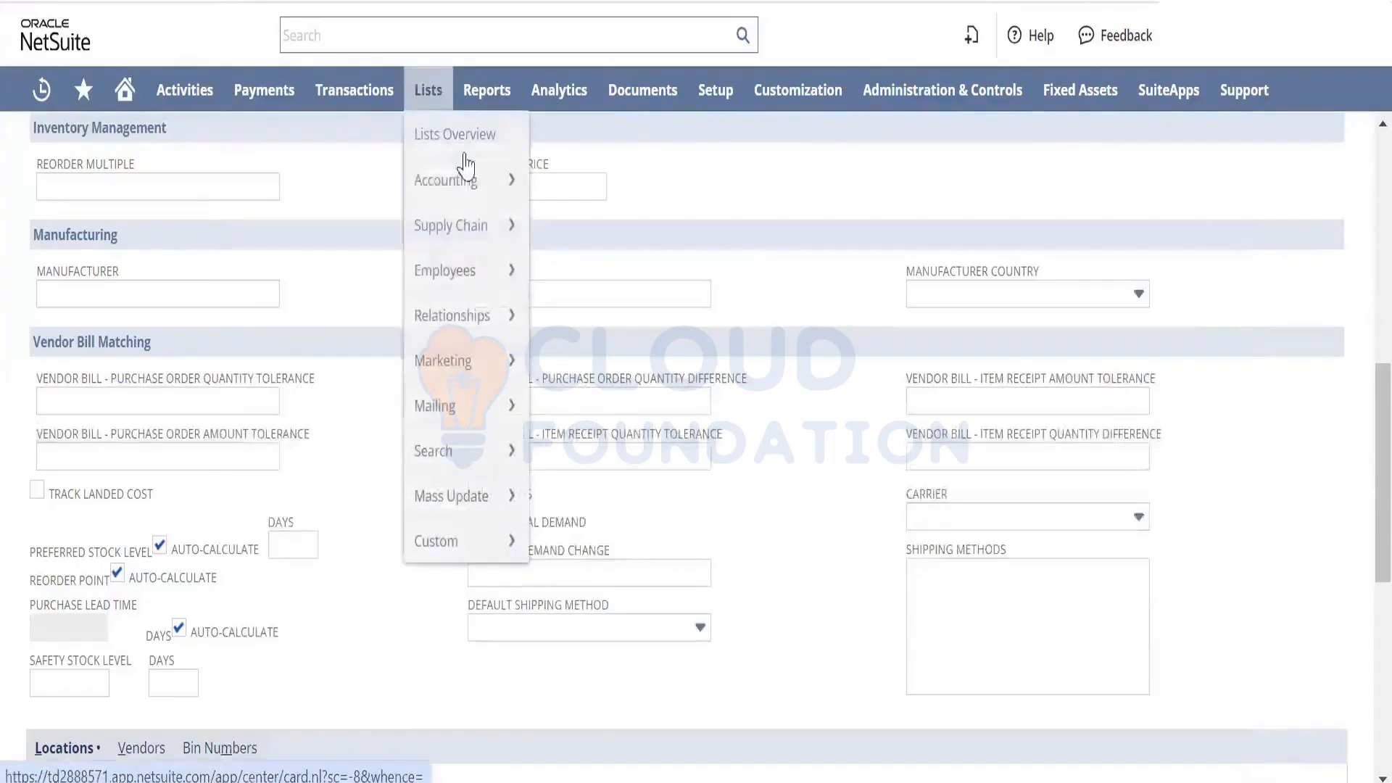
pyautogui.moveTo(472, 183)
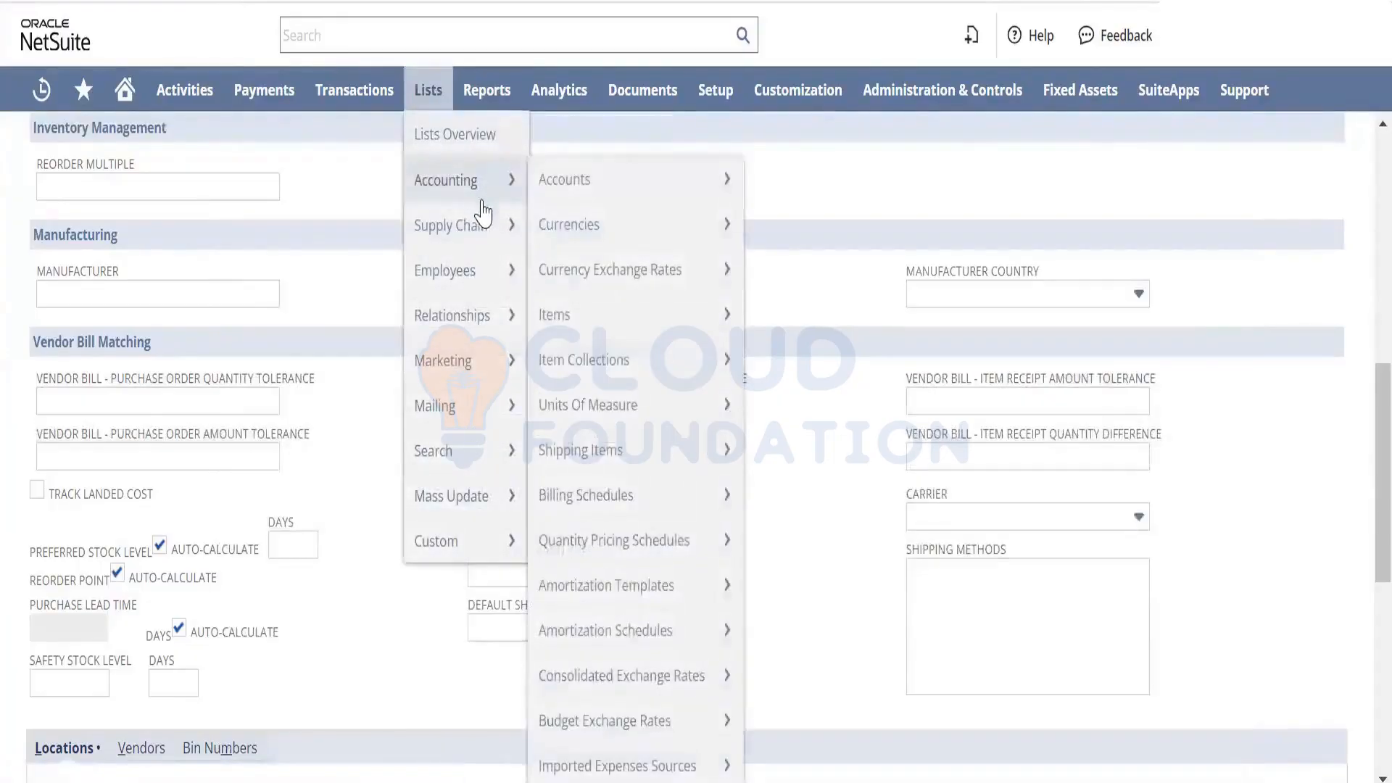
pyautogui.moveTo(499, 315)
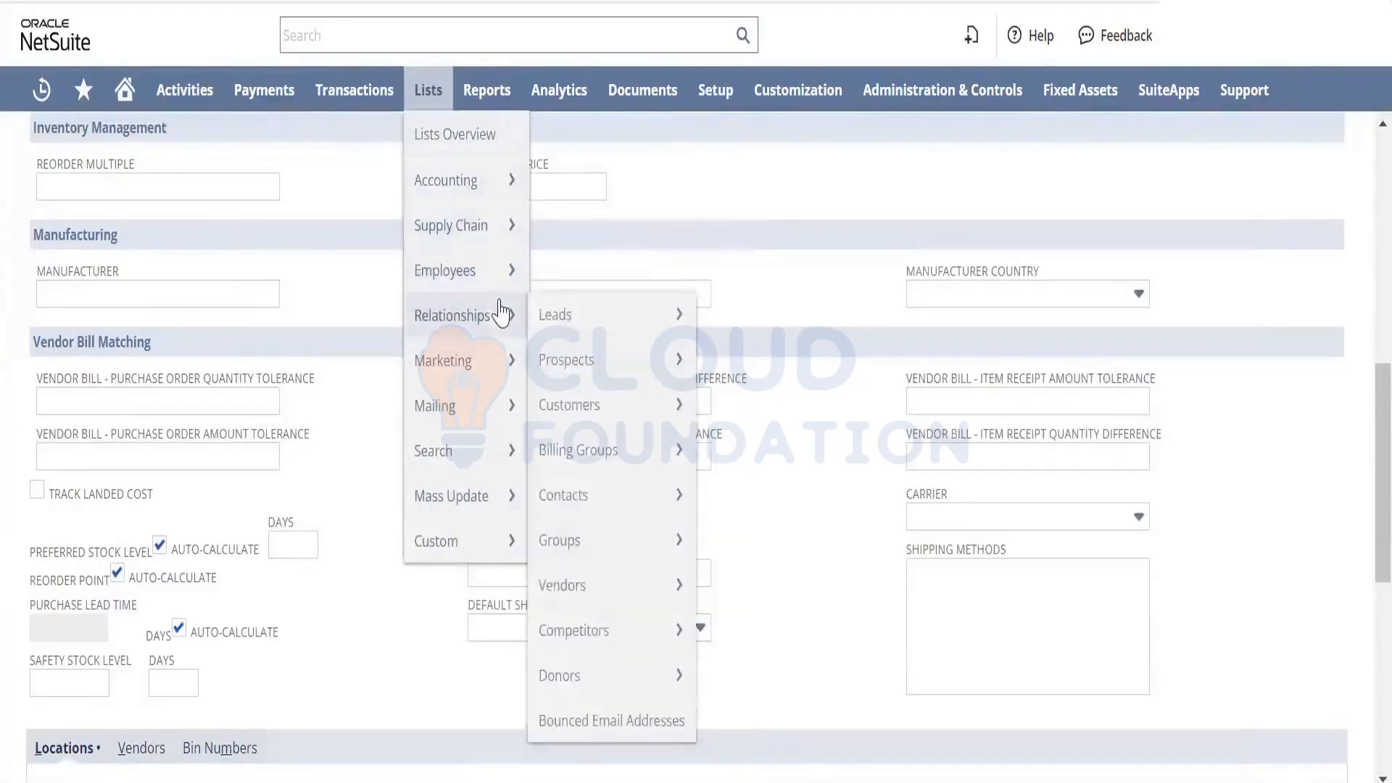
pyautogui.moveTo(671, 585)
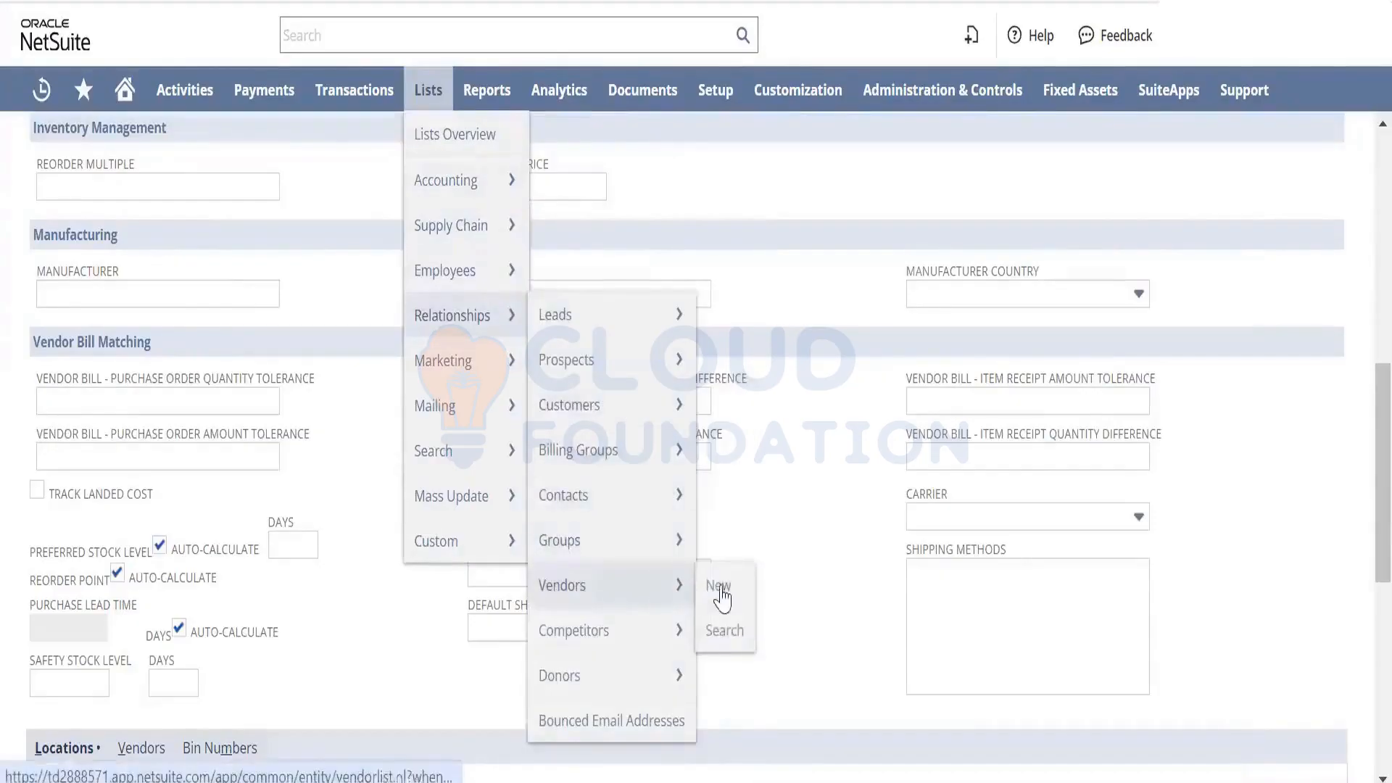
pyautogui.click(724, 591)
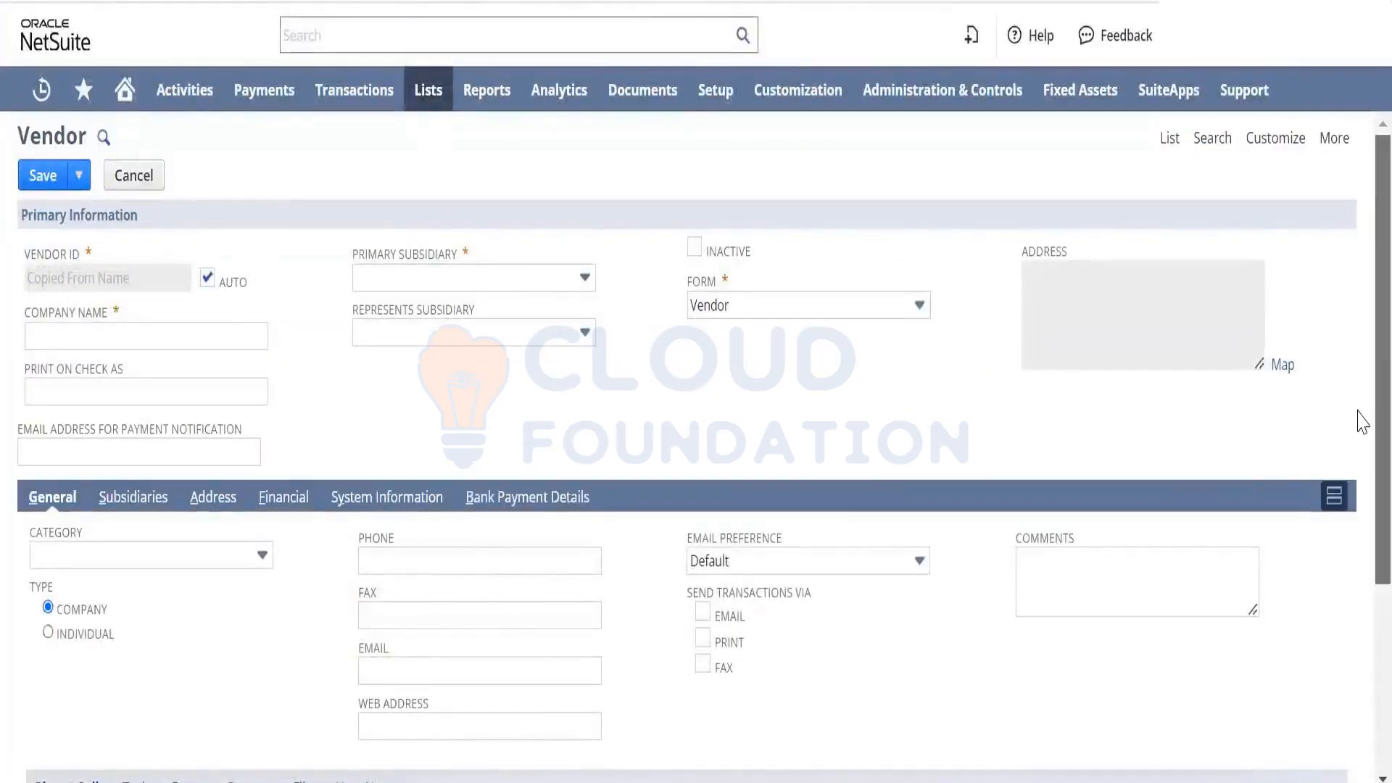
# - Set the new vendor's primary subsidiary to Australia
pyautogui.scroll(-1, 1362, 417)
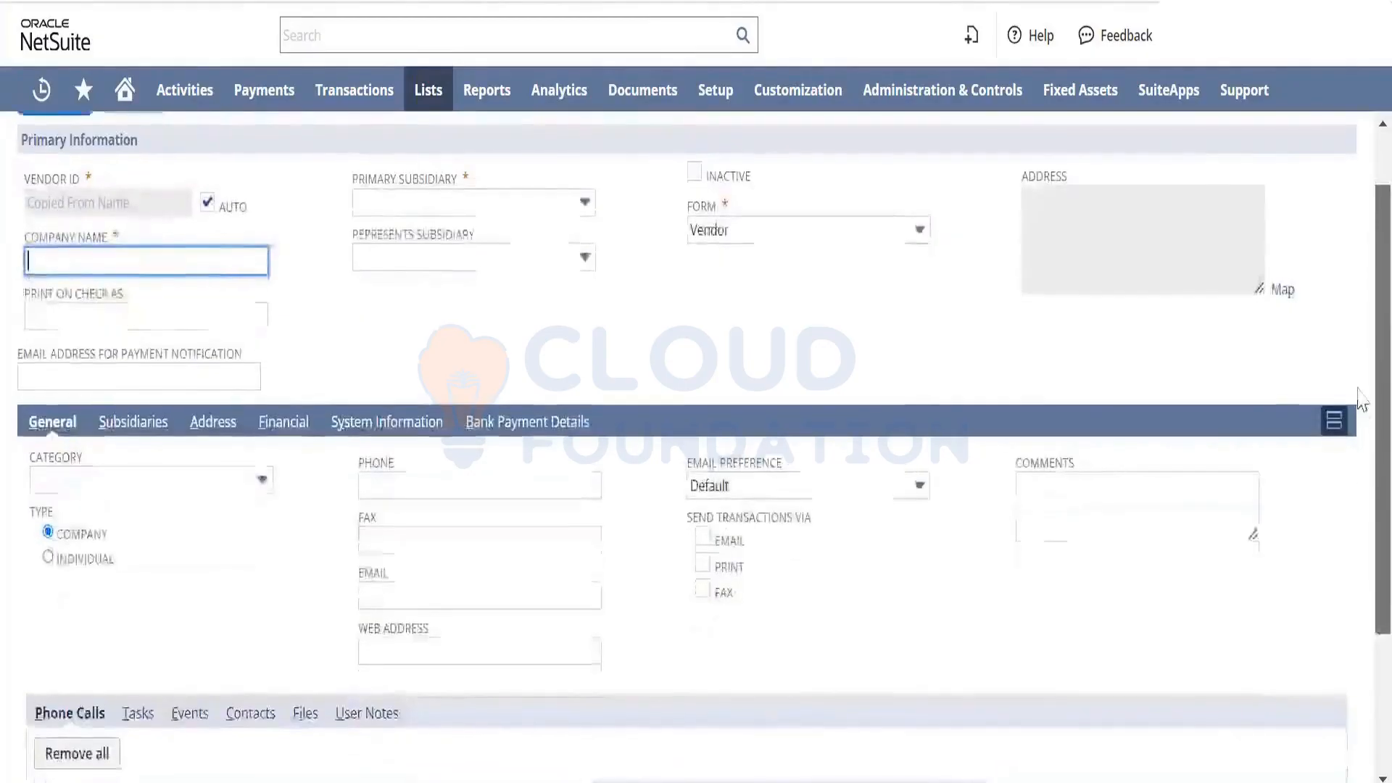
pyautogui.scroll(1, 1362, 401)
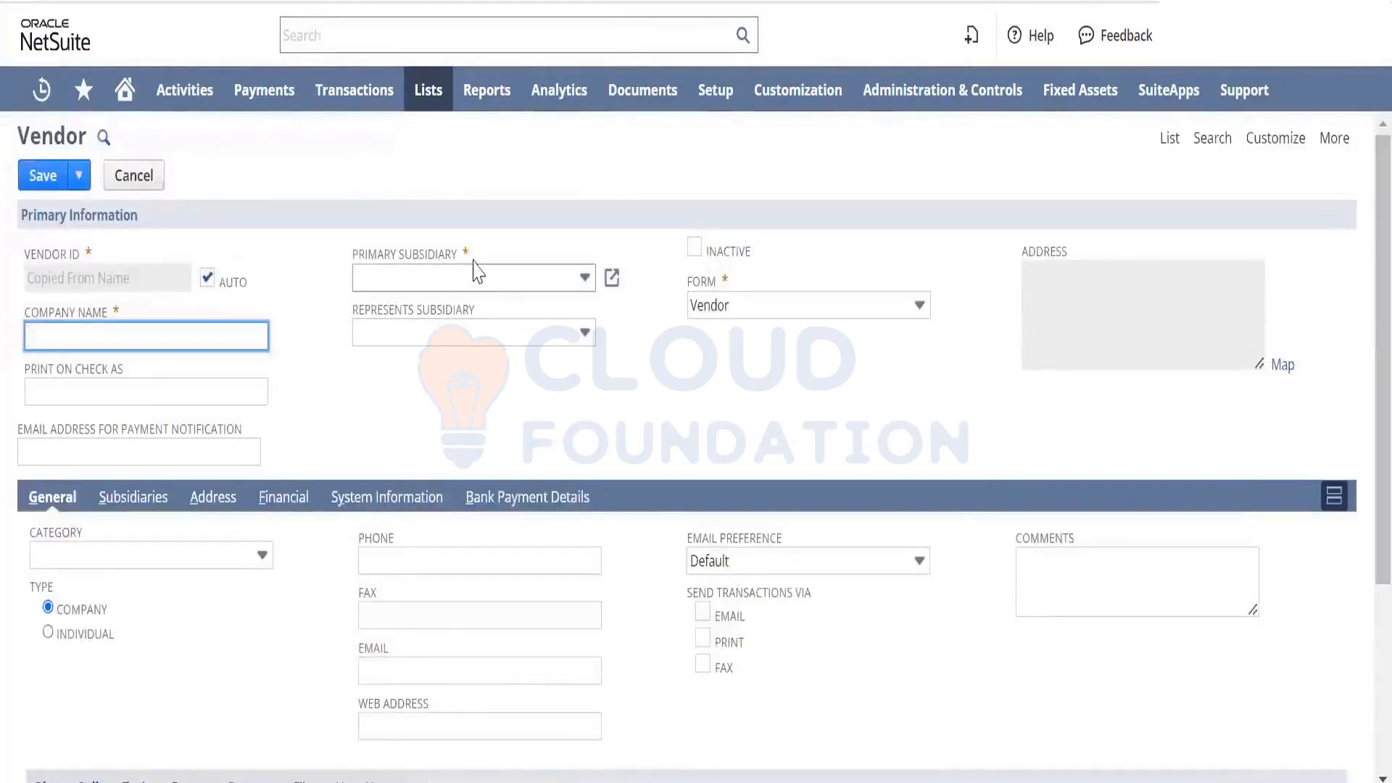
pyautogui.moveTo(471, 258); pyautogui.dragTo(355, 269)
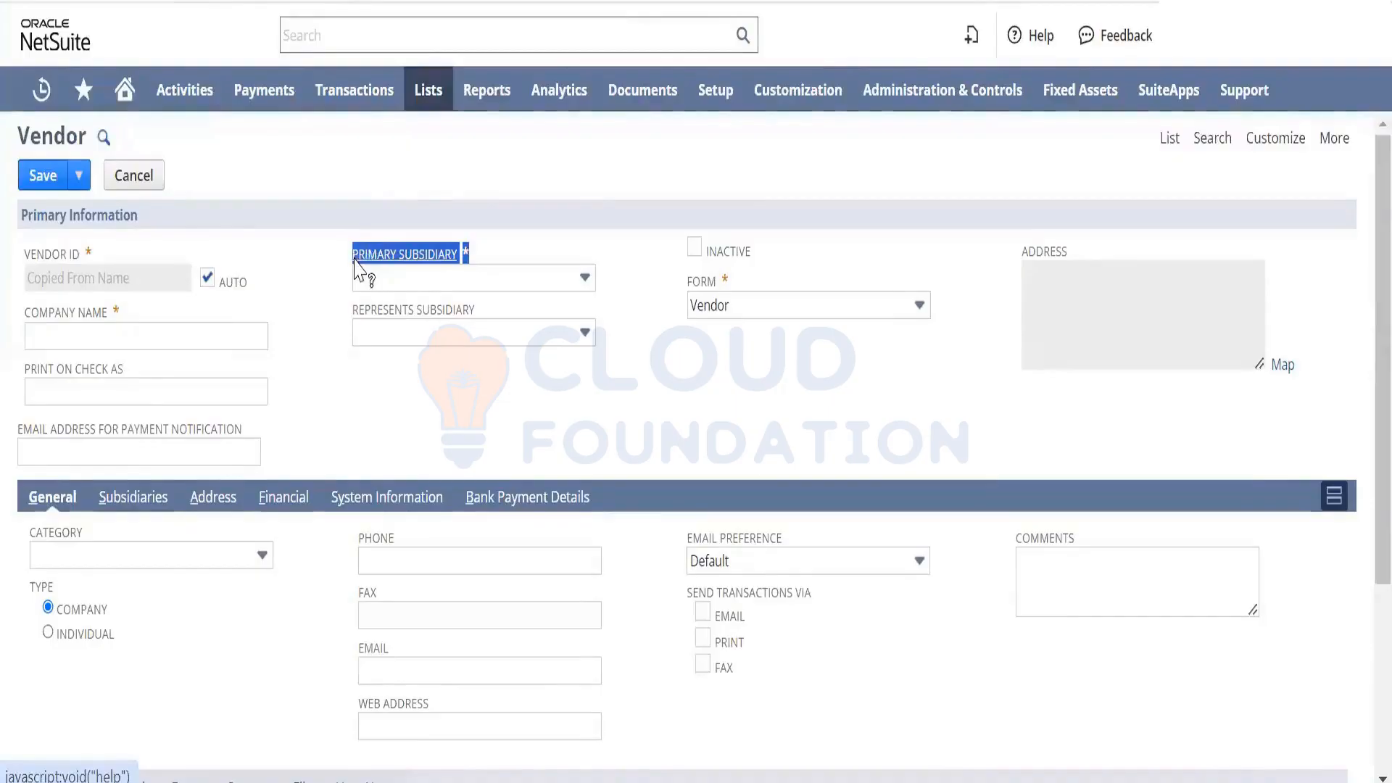
pyautogui.click(412, 284)
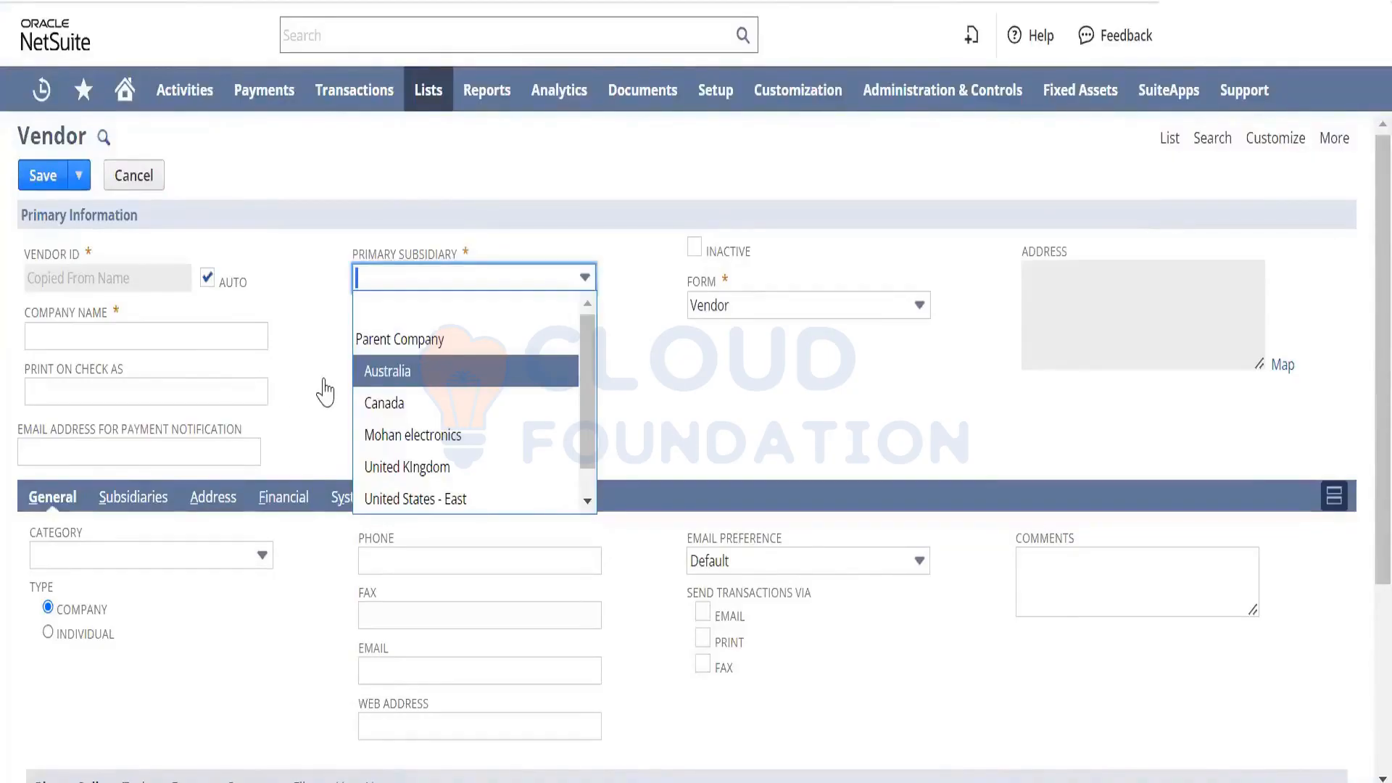
pyautogui.click(400, 370)
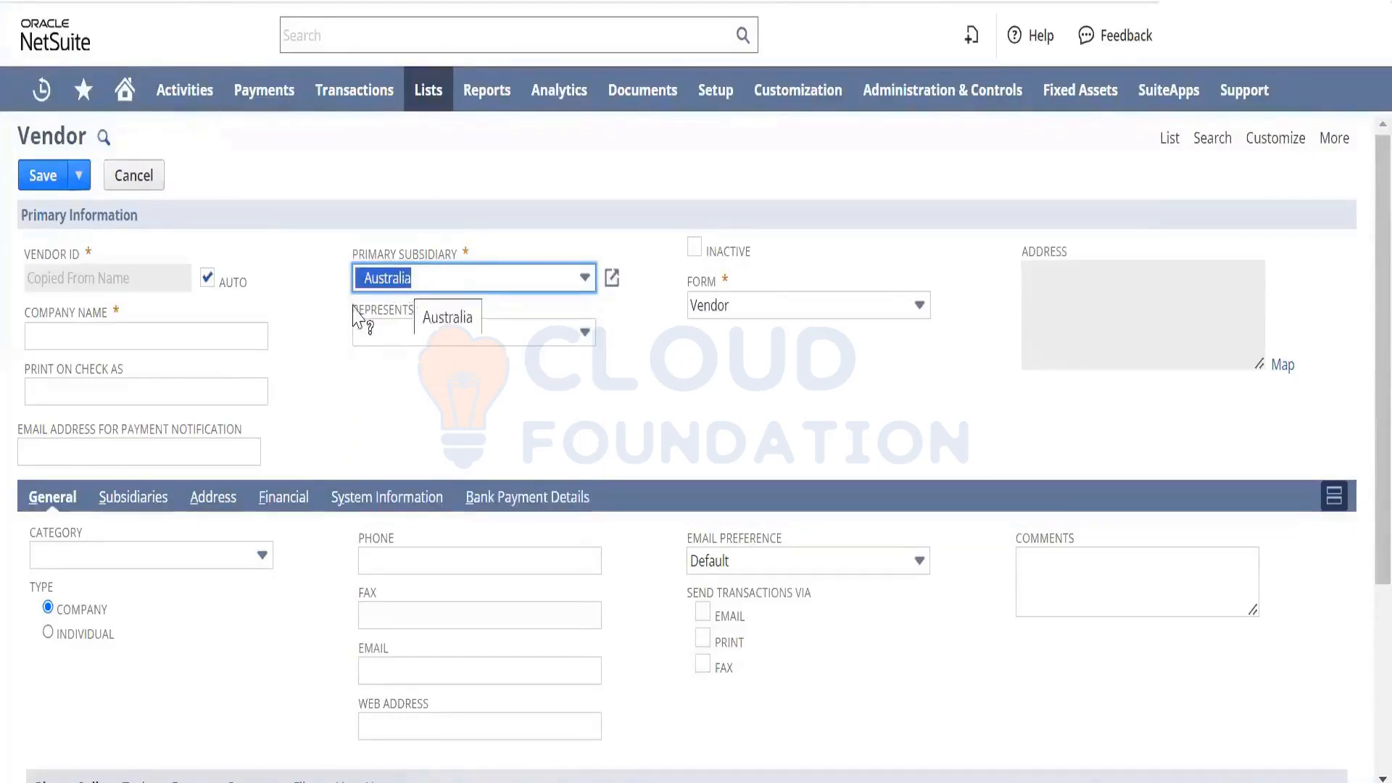
pyautogui.click(193, 341)
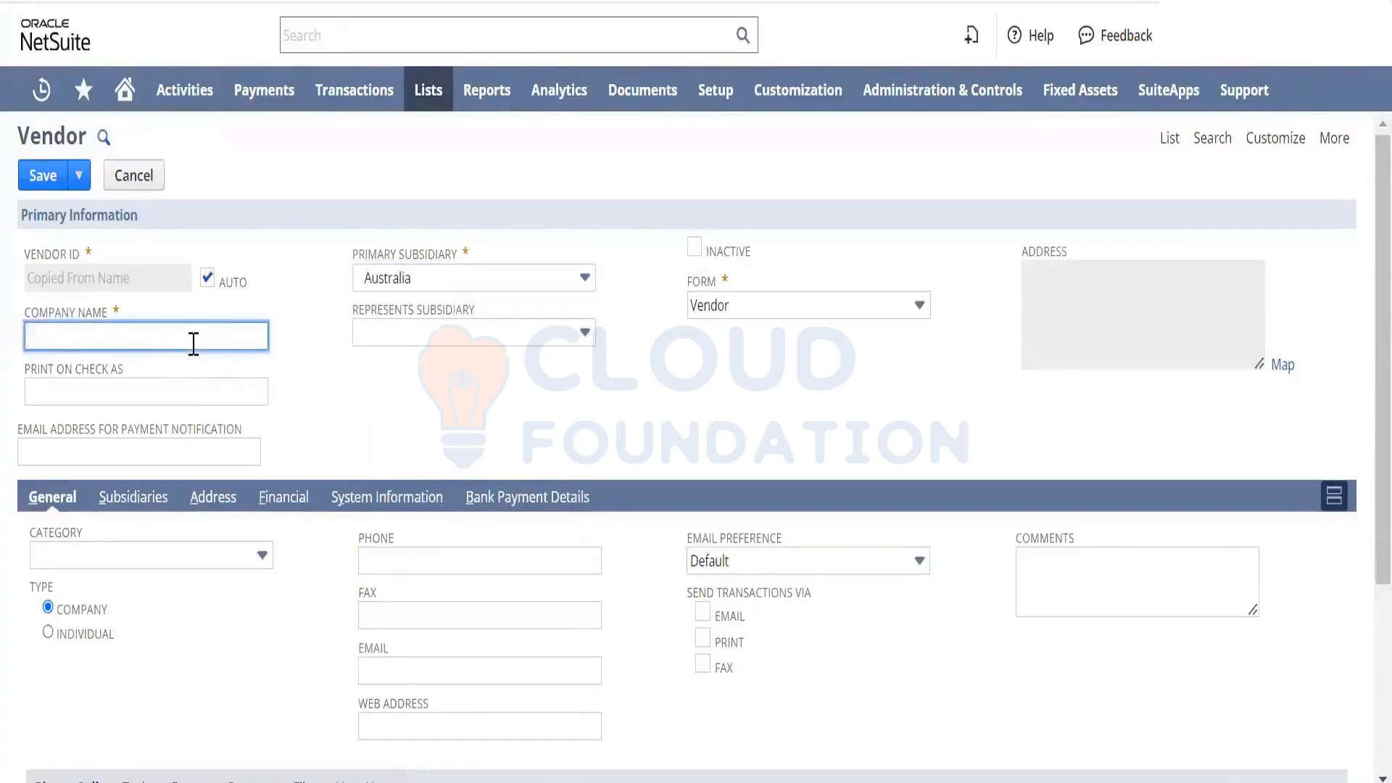
pyautogui.write('iojufoiejfhwee')
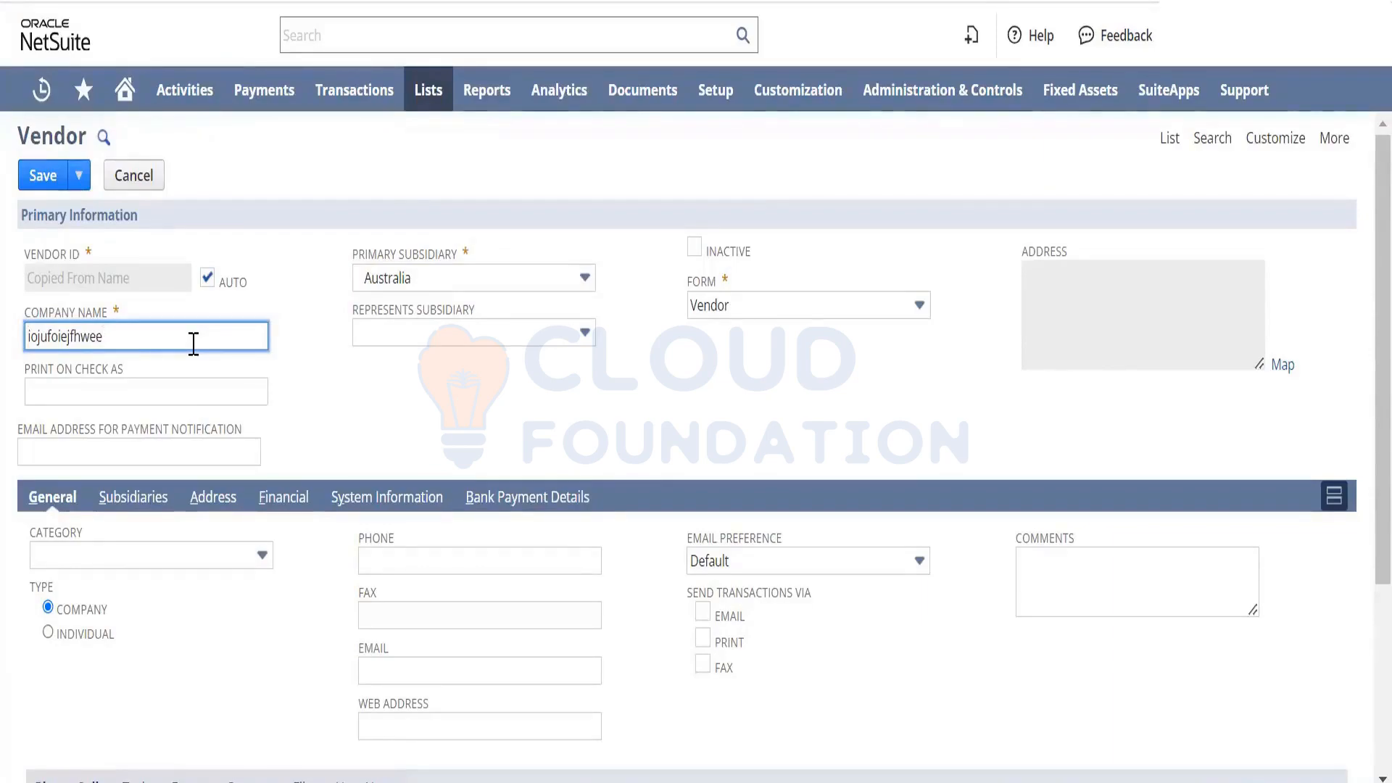
pyautogui.doubleClick(194, 343)
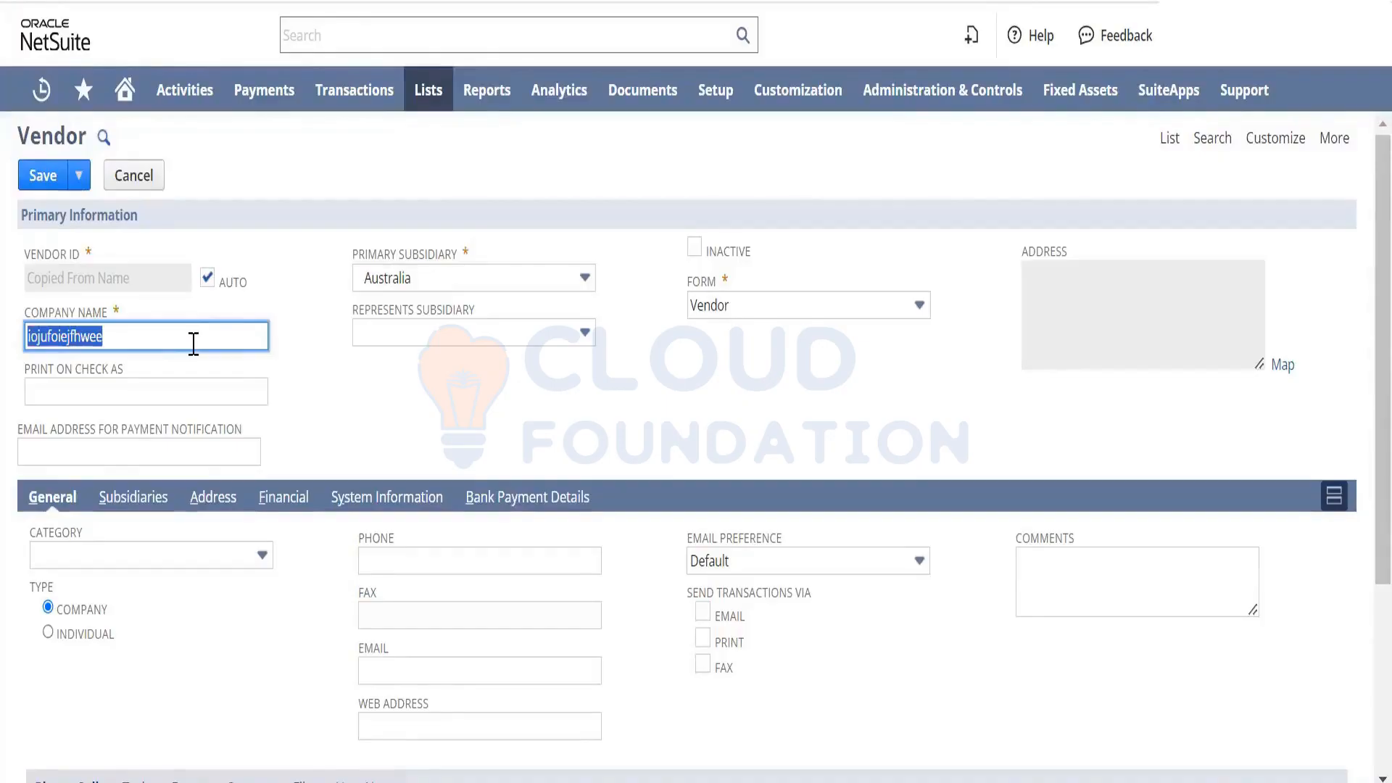
pyautogui.press('BackSpace')
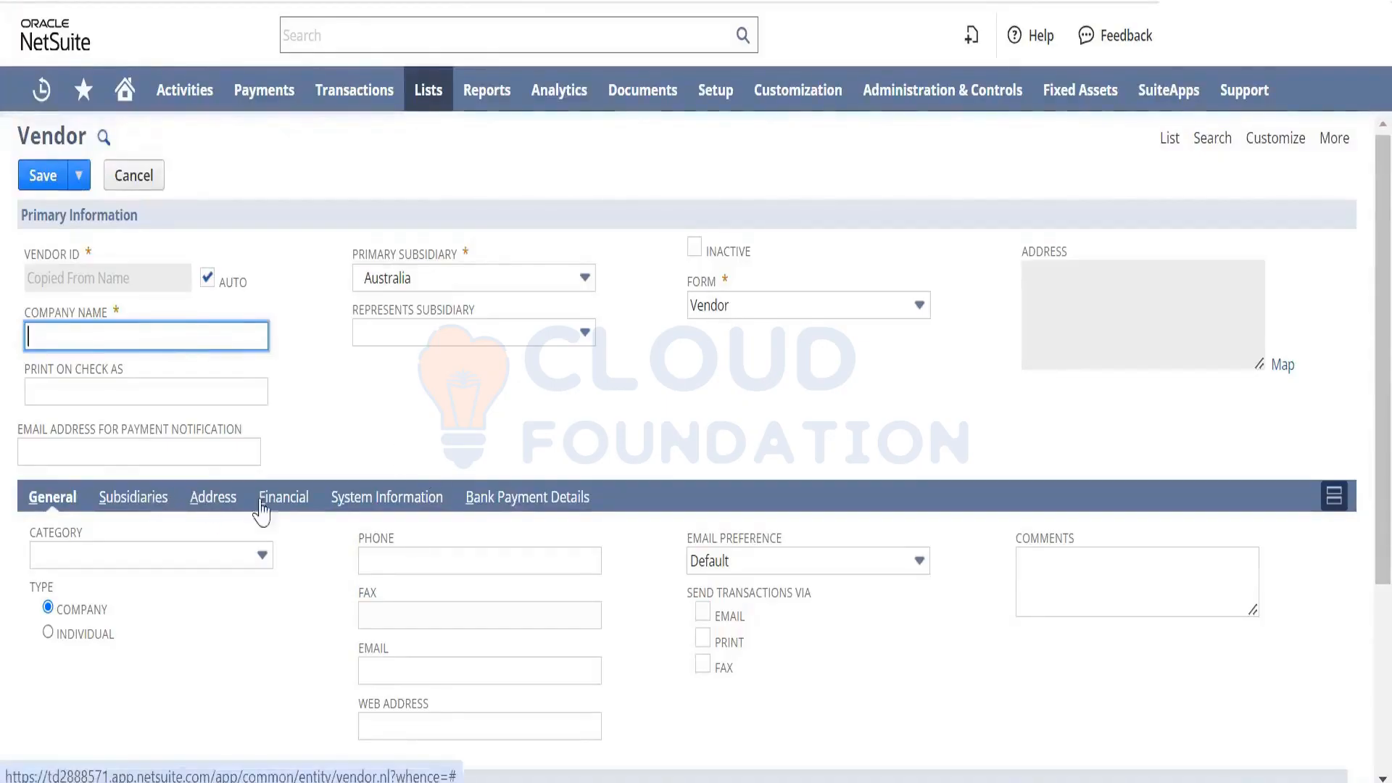
# - Examine the Vendor Bill Matching tolerance fields in the vendor's financial details alongside its primary subsidiary
pyautogui.click(291, 504)
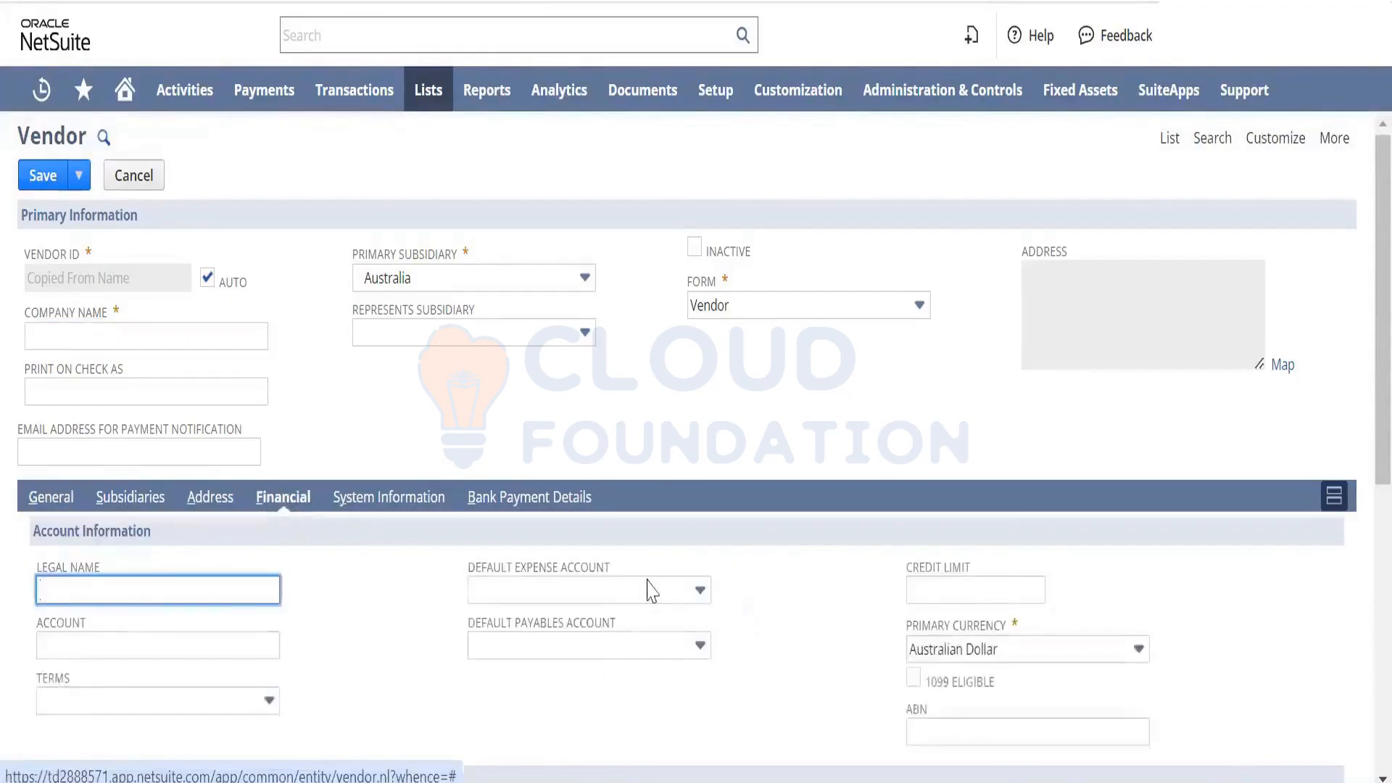
pyautogui.scroll(-5, 1362, 479)
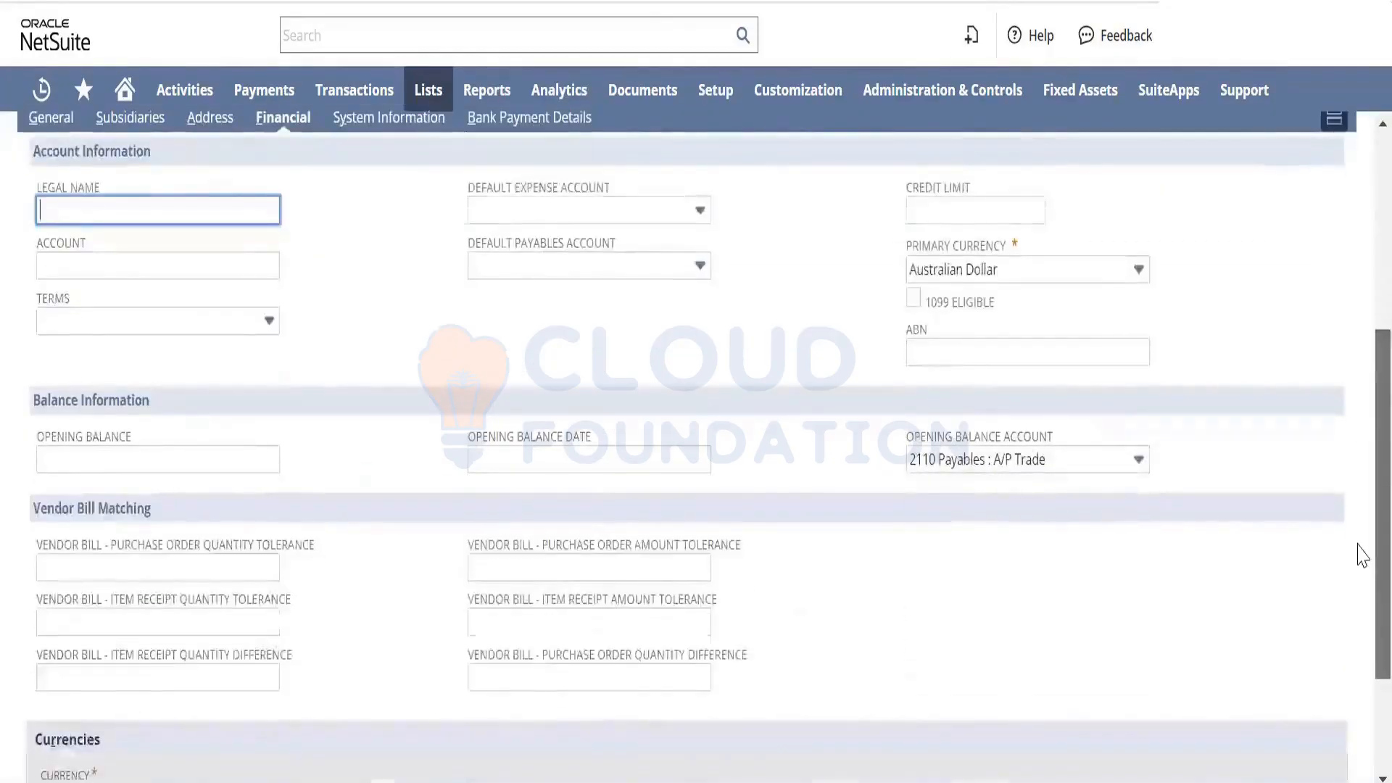
pyautogui.scroll(4, 1358, 479)
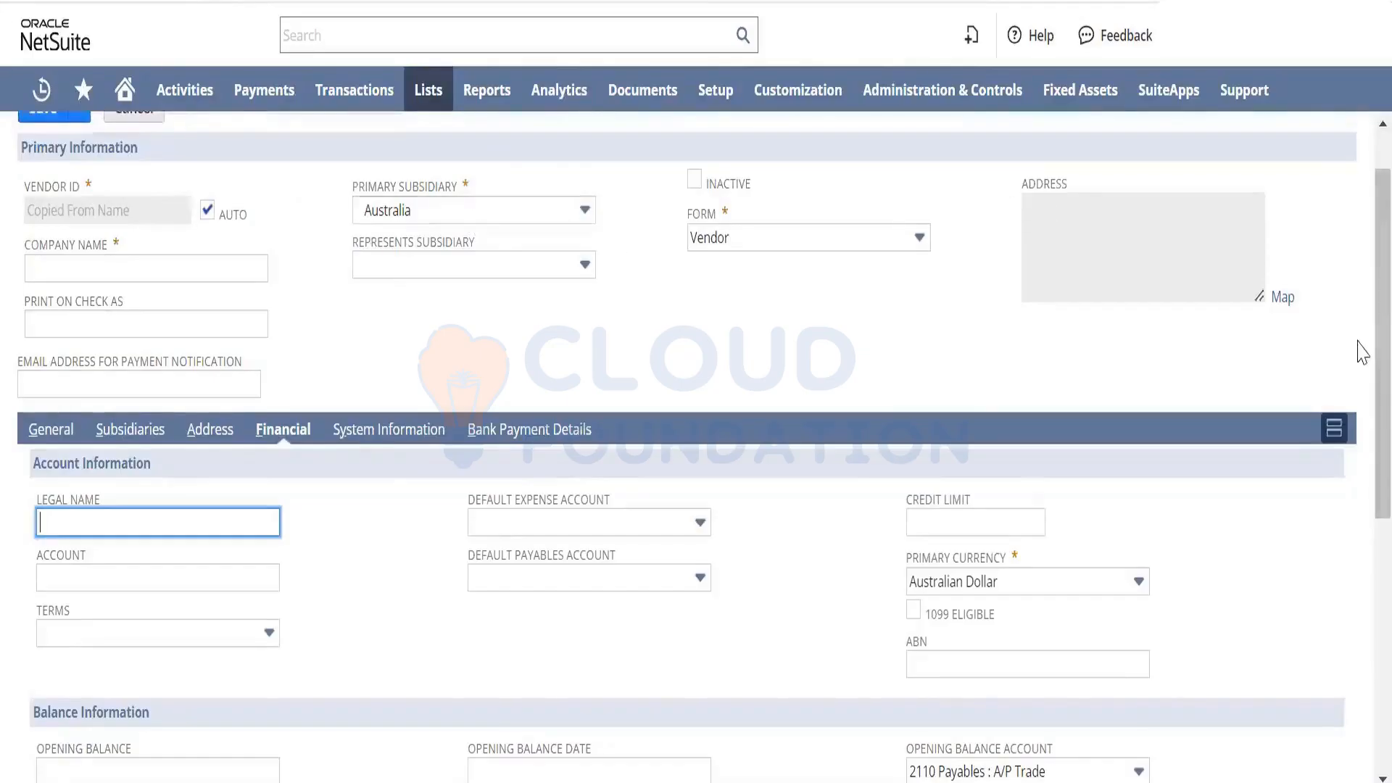
pyautogui.scroll(-5, 1362, 356)
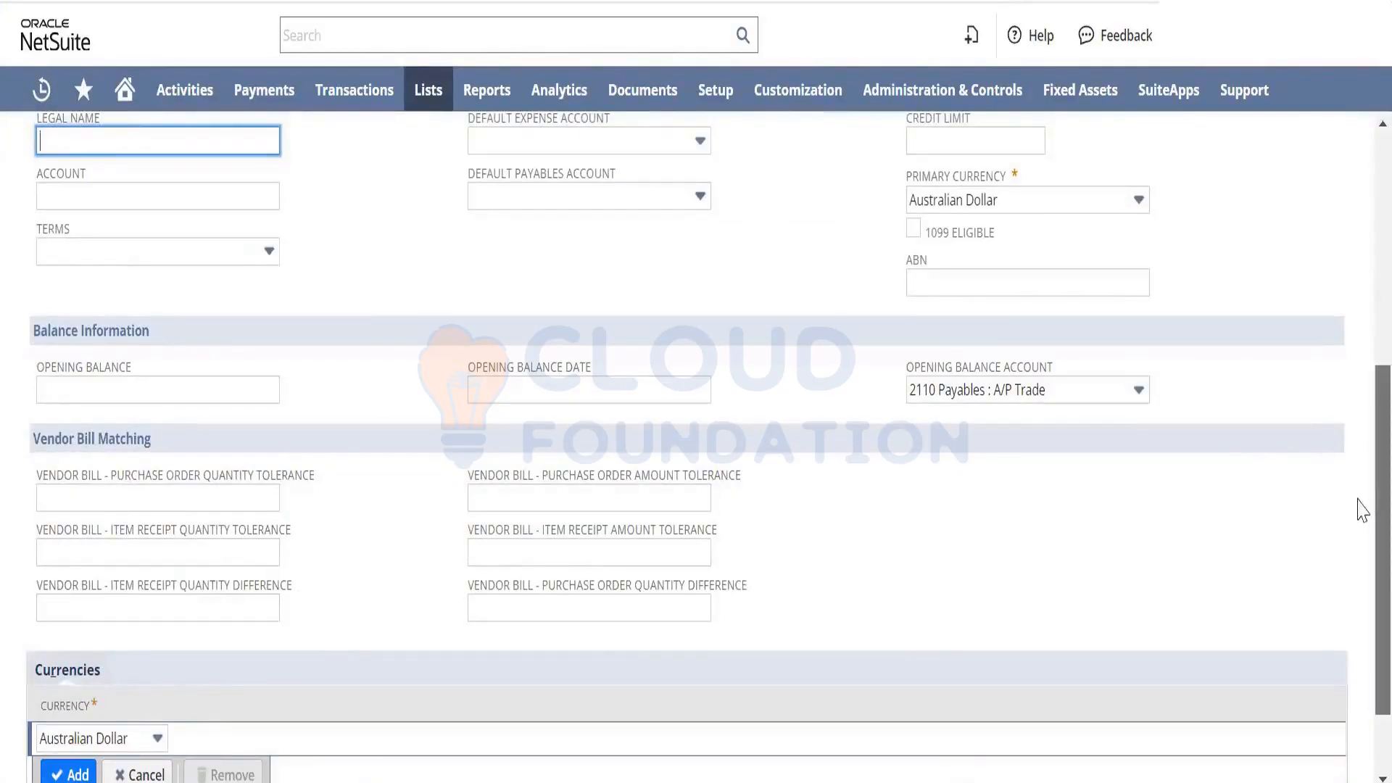
pyautogui.scroll(4, 1361, 255)
pyautogui.scroll(2, 1362, 255)
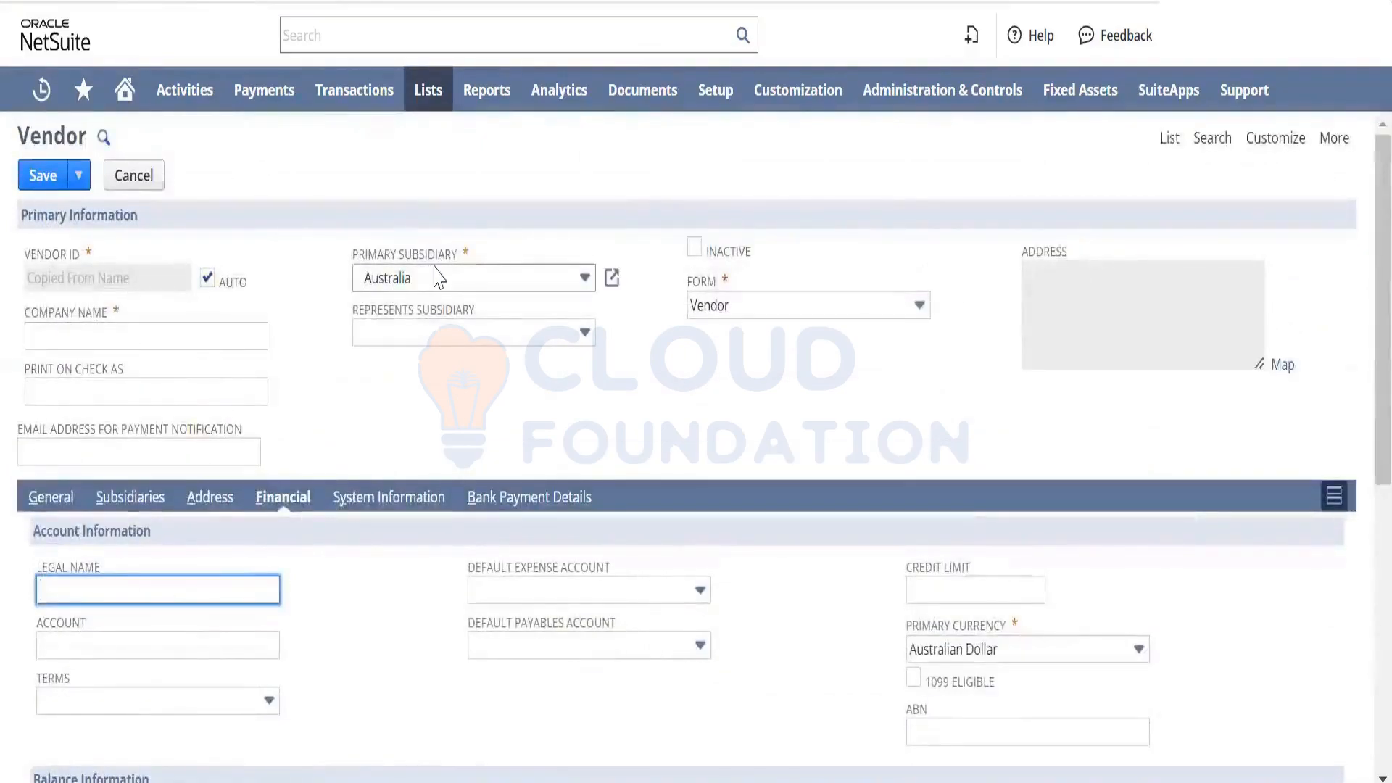
# - Open a new purchase order form, leaving the vendor record without saving it
pyautogui.moveTo(367, 102)
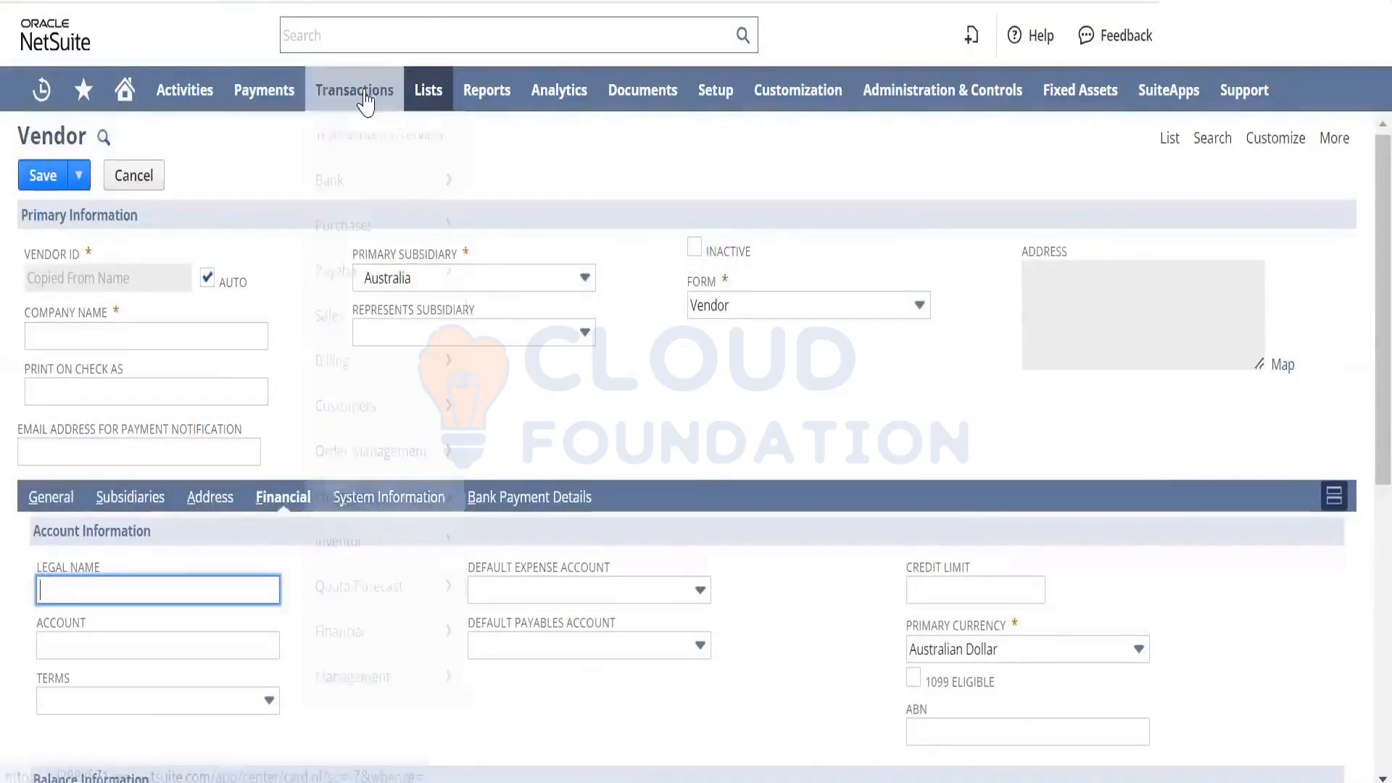
pyautogui.moveTo(389, 226)
pyautogui.moveTo(578, 225)
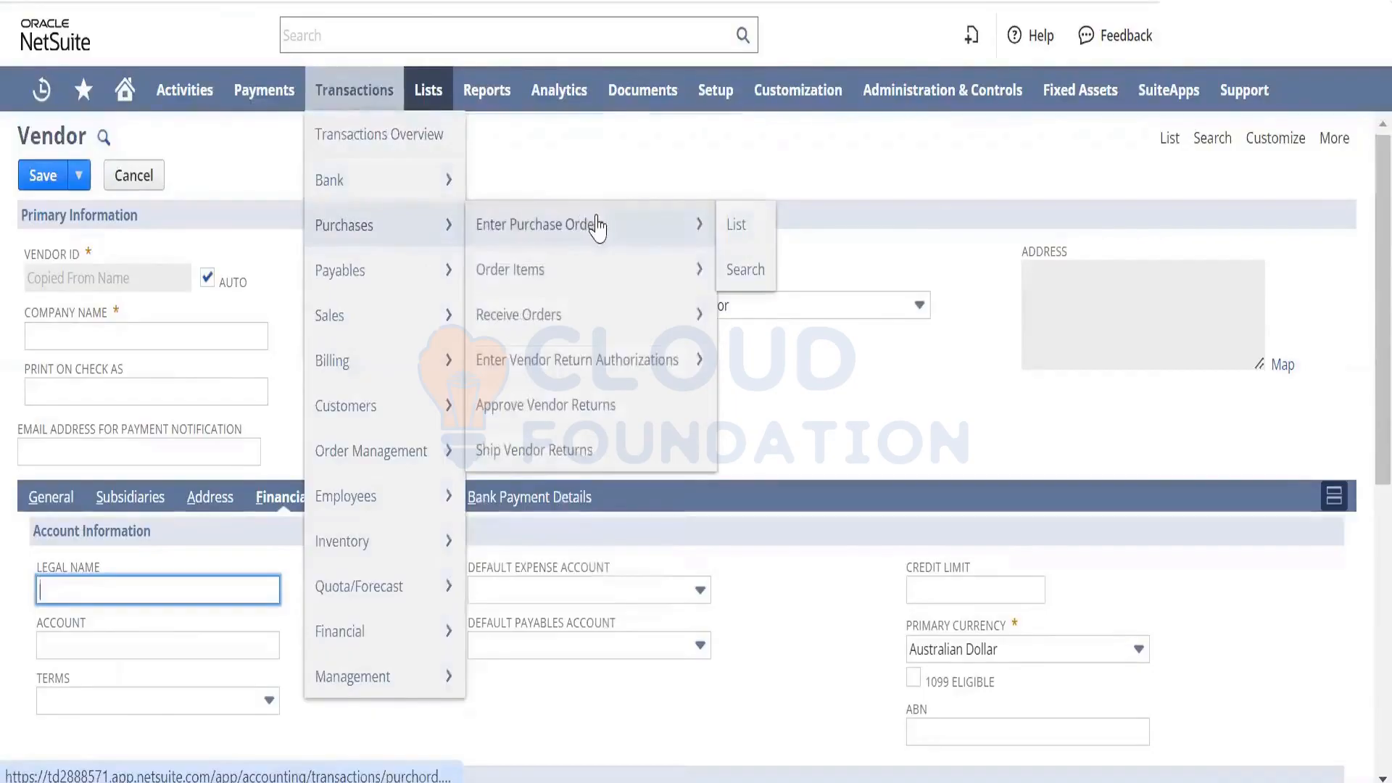
pyautogui.click(600, 225)
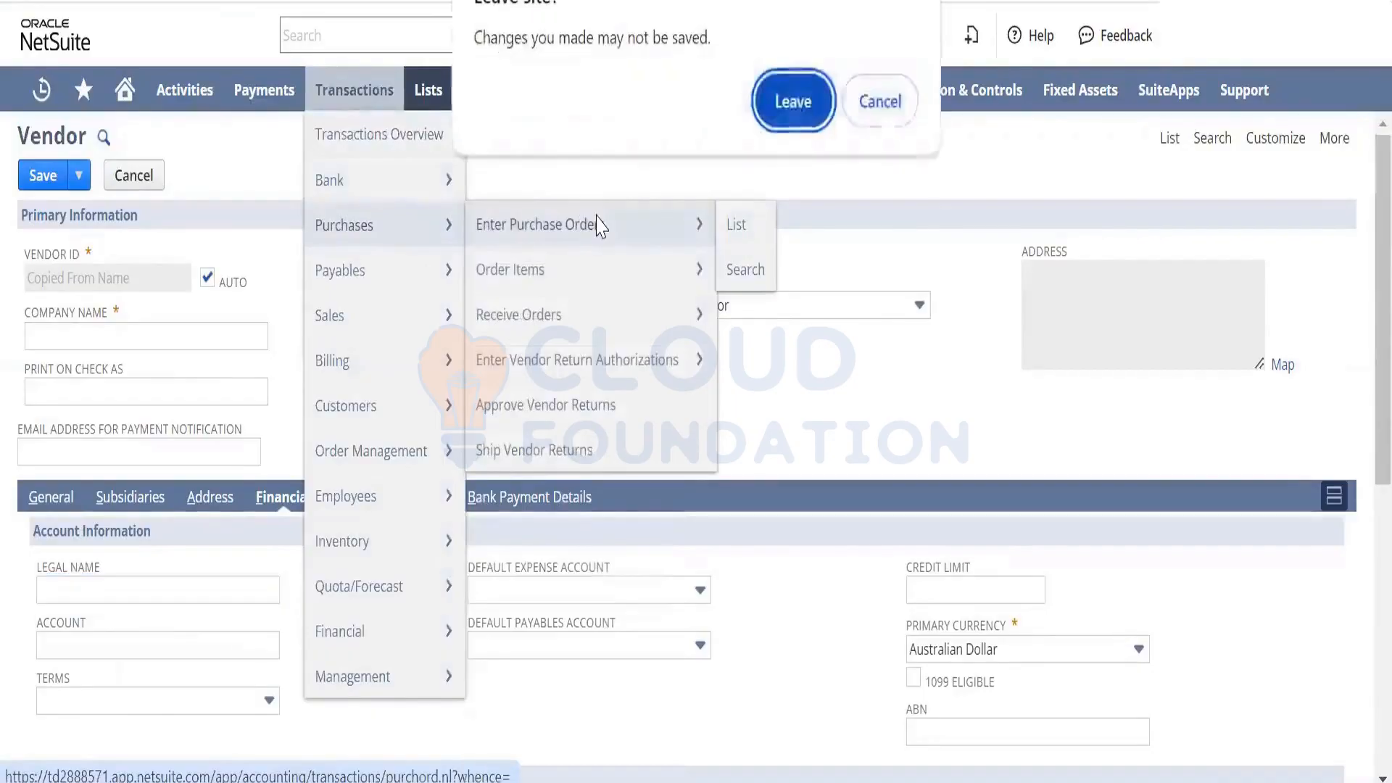
pyautogui.click(792, 102)
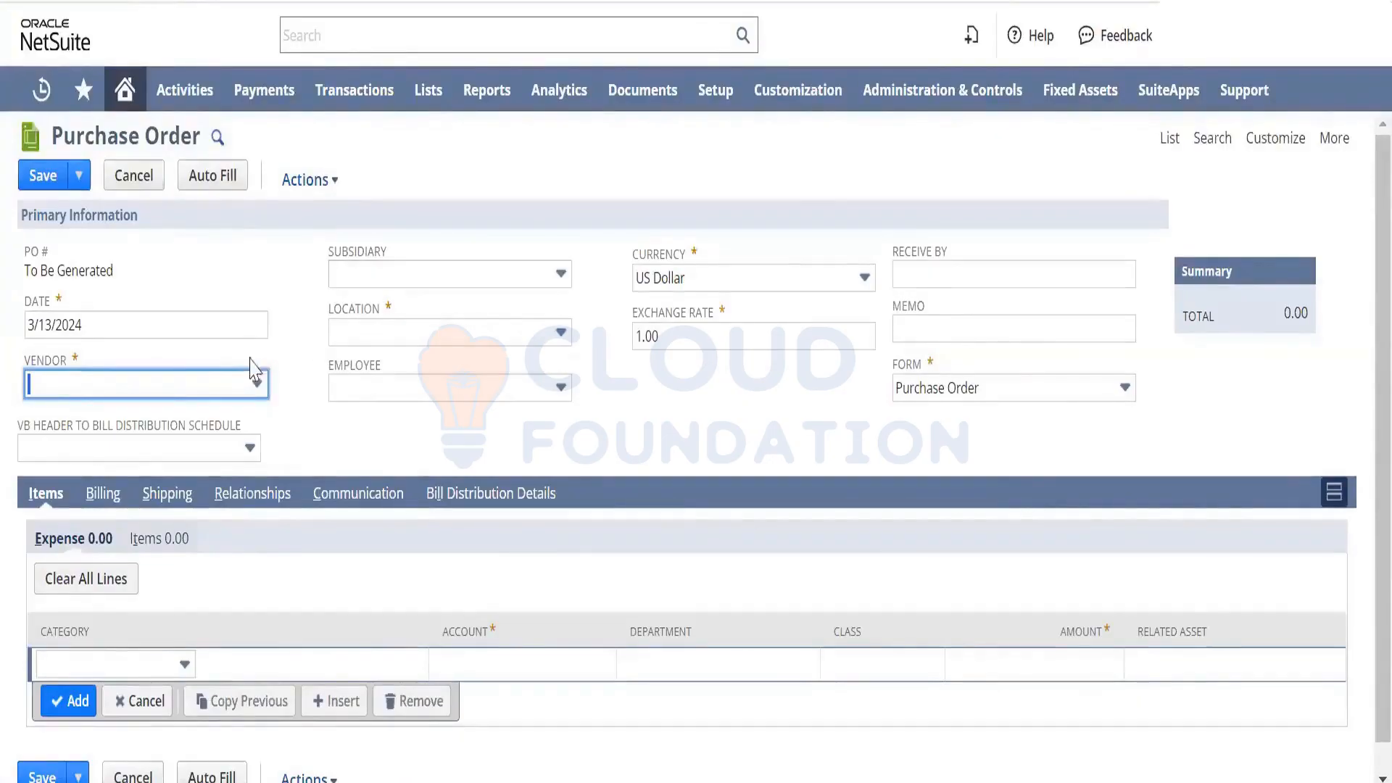
# - Select A Bread Supplier as the purchase order's vendor and Canada as its subsidiary
pyautogui.click(230, 386)
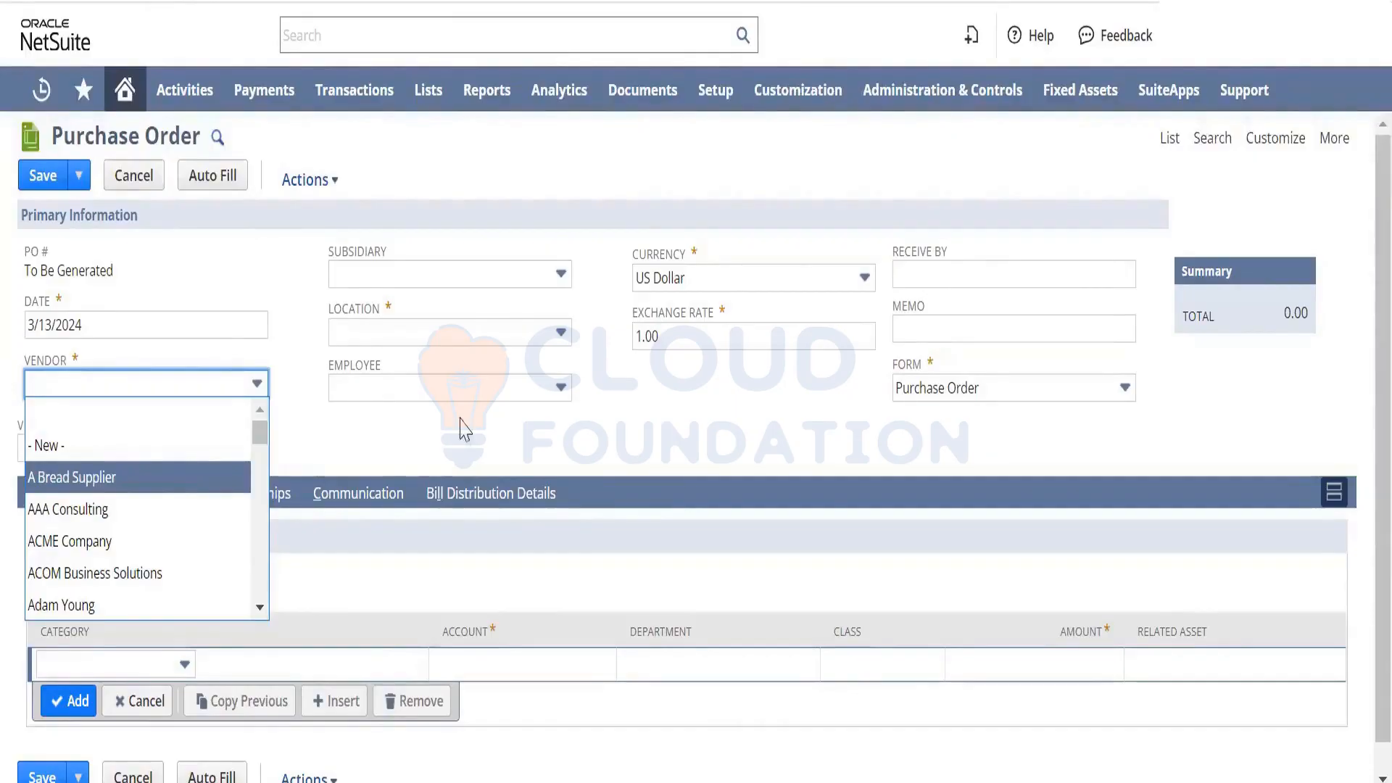
pyautogui.press('Return')
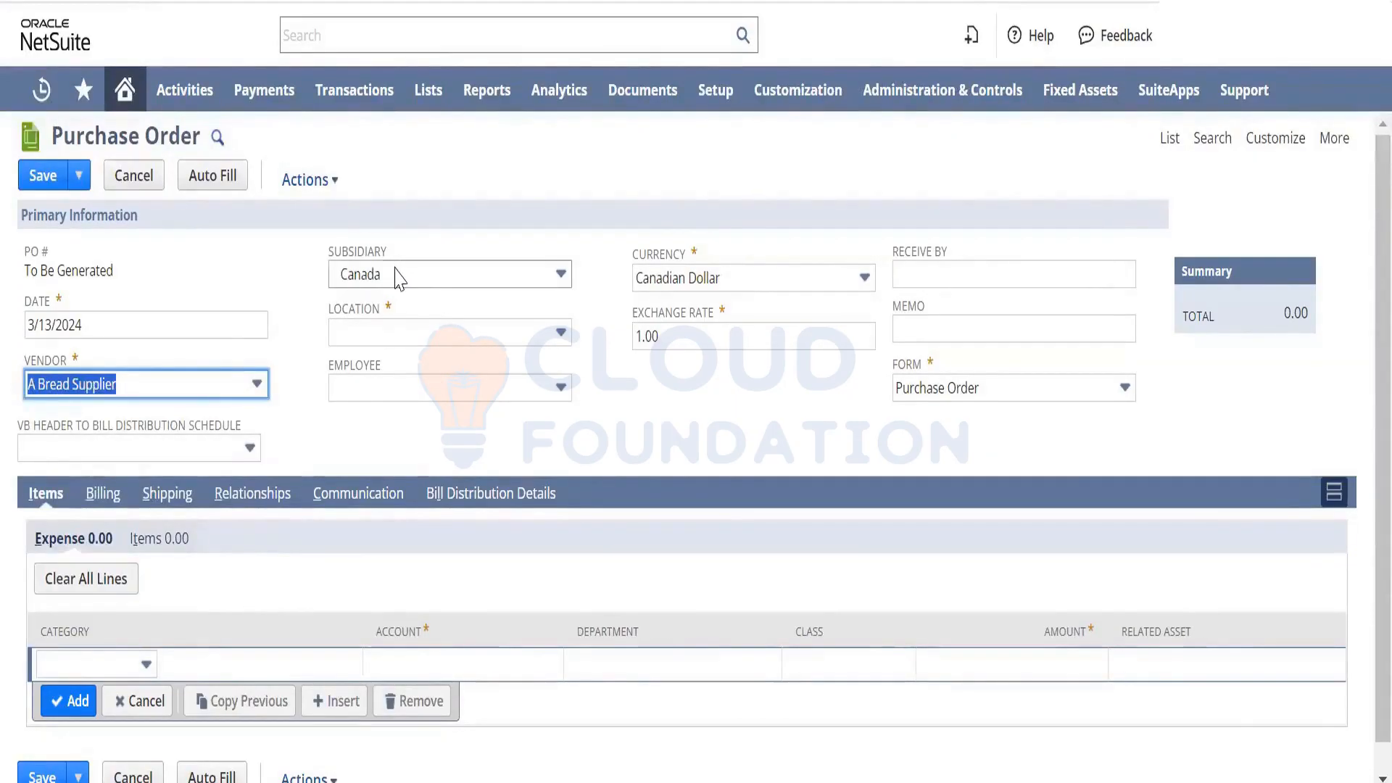
pyautogui.press('Tab')
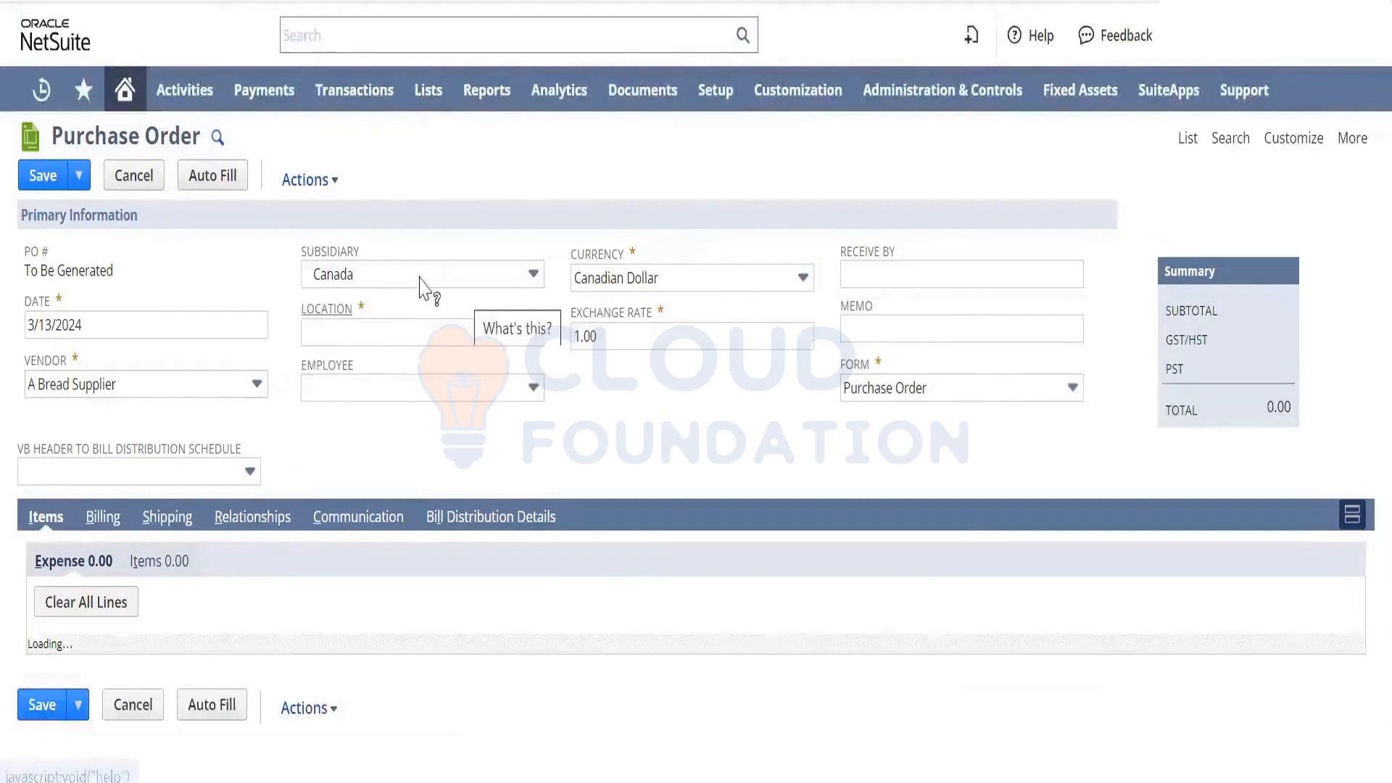
pyautogui.click(397, 279)
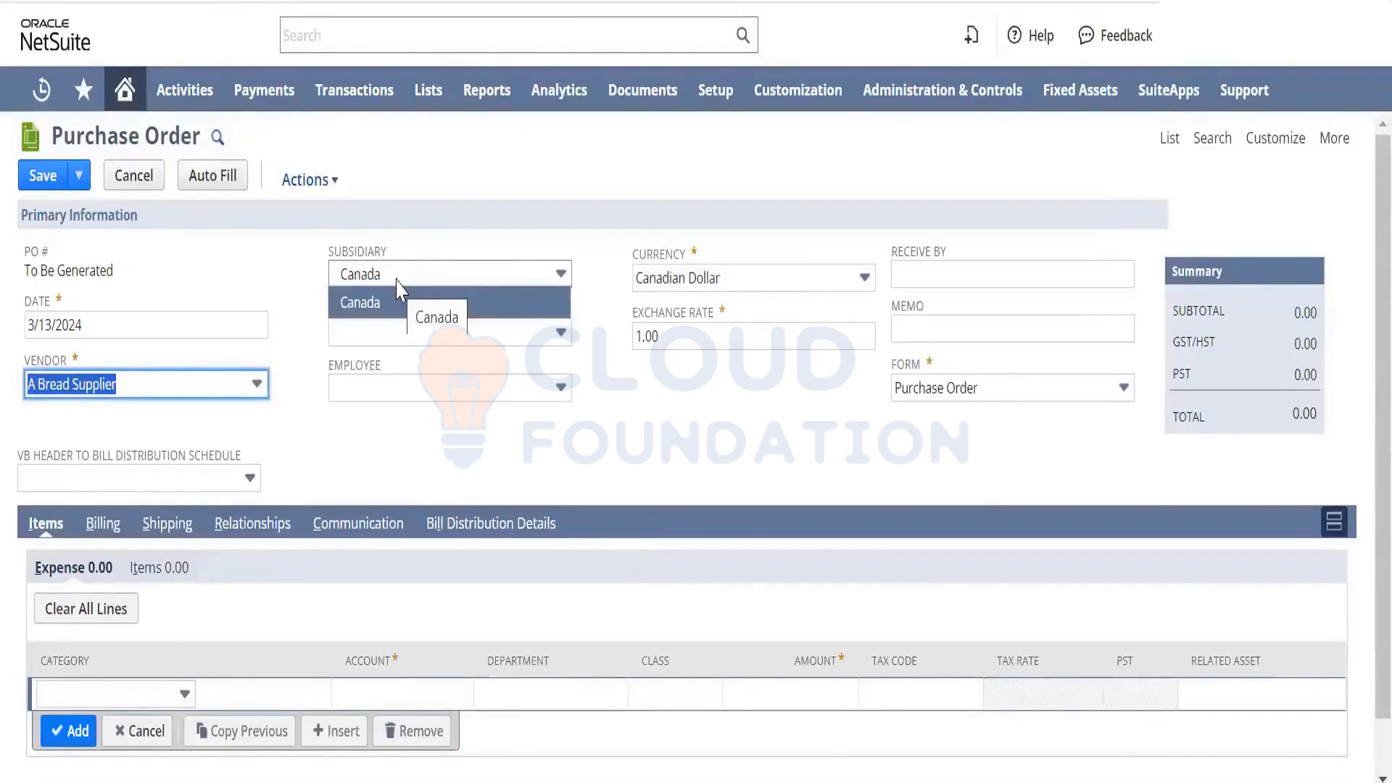
pyautogui.click(399, 300)
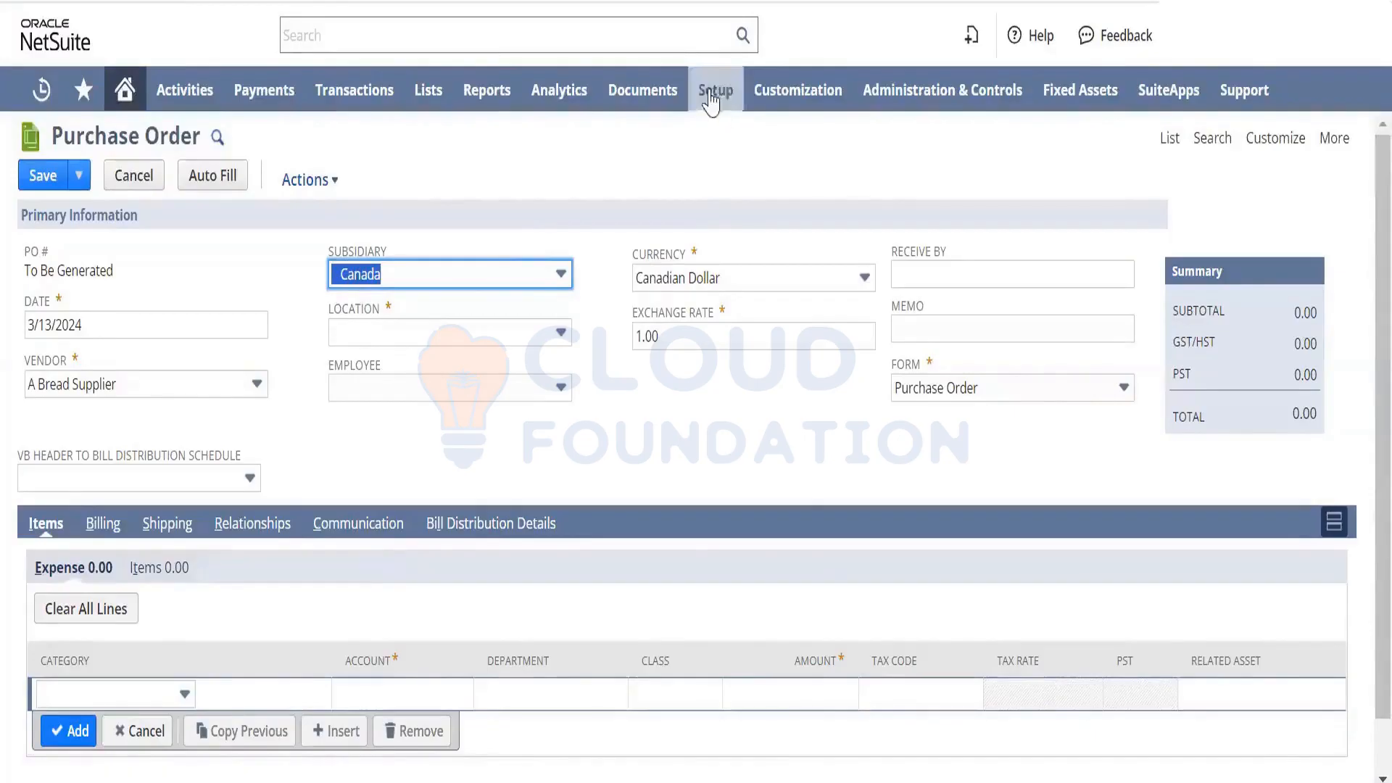
# - Open the Departments, Warehouses and Classes lists in separate browser tabs, keeping the purchase order open
pyautogui.moveTo(711, 102)
pyautogui.moveTo(750, 193)
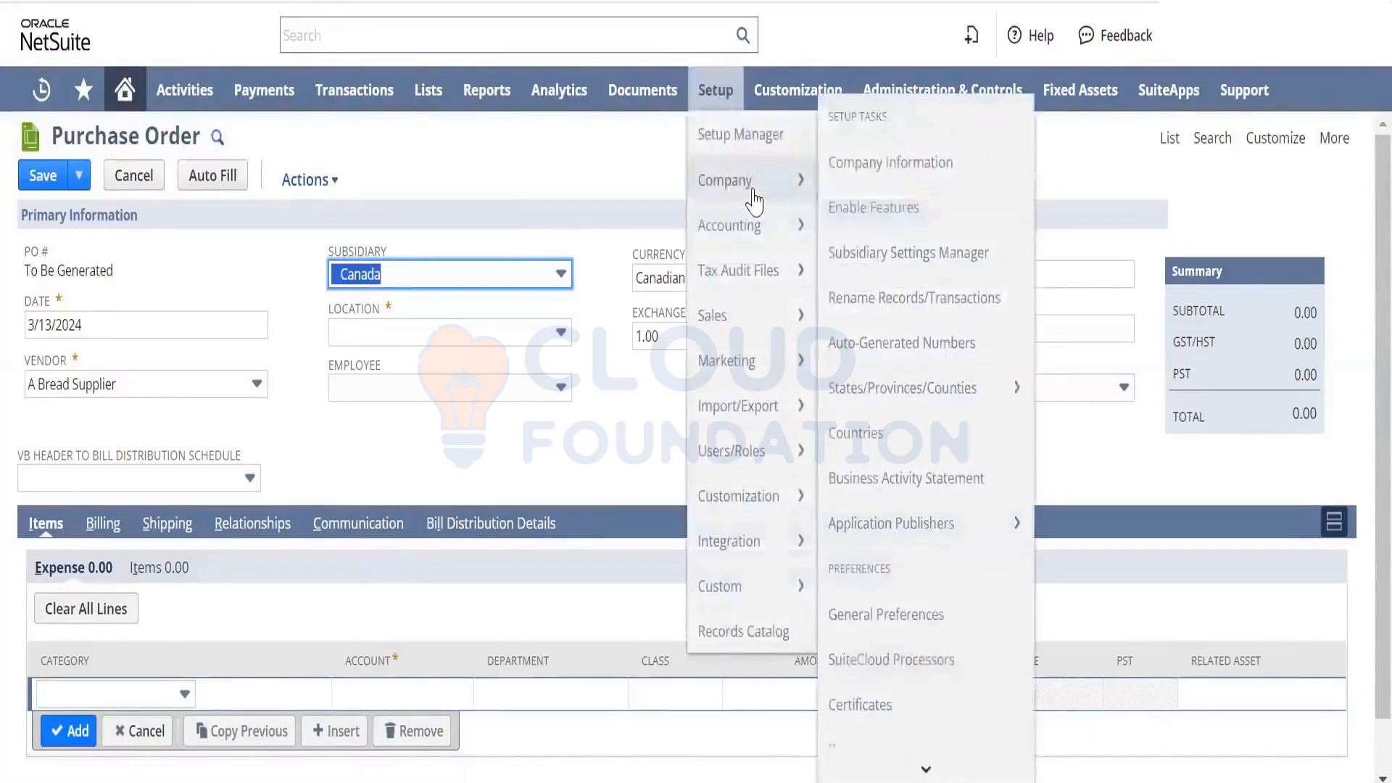
pyautogui.moveTo(941, 770)
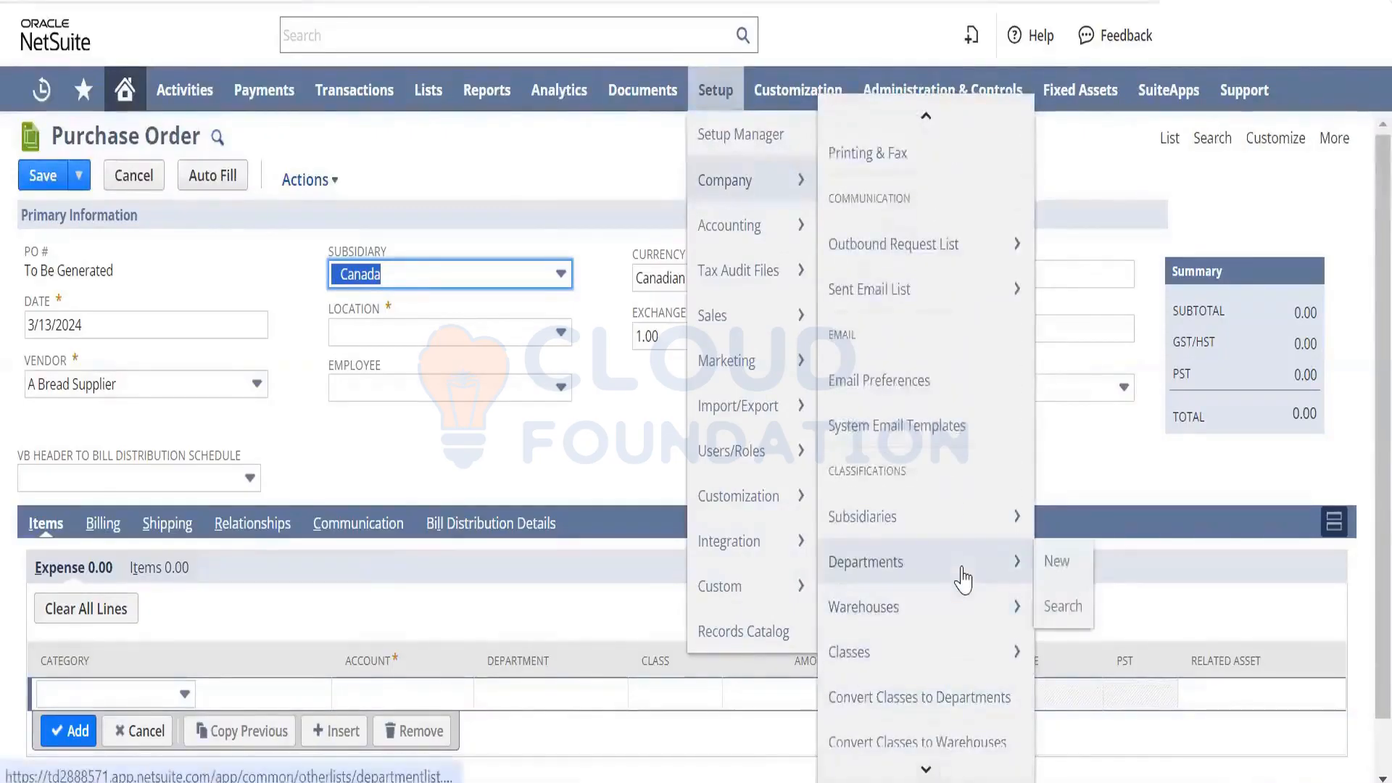
pyautogui.rightClick(963, 578)
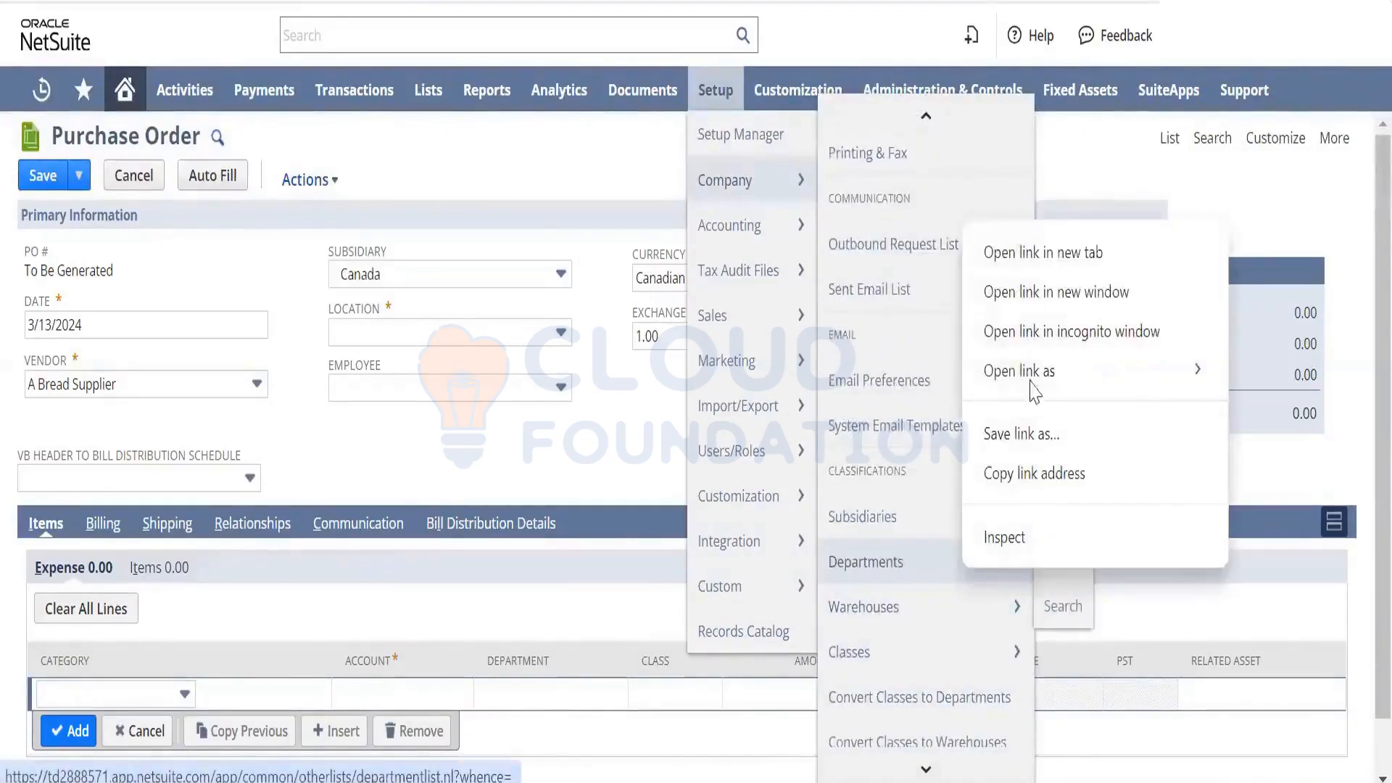
pyautogui.click(1058, 252)
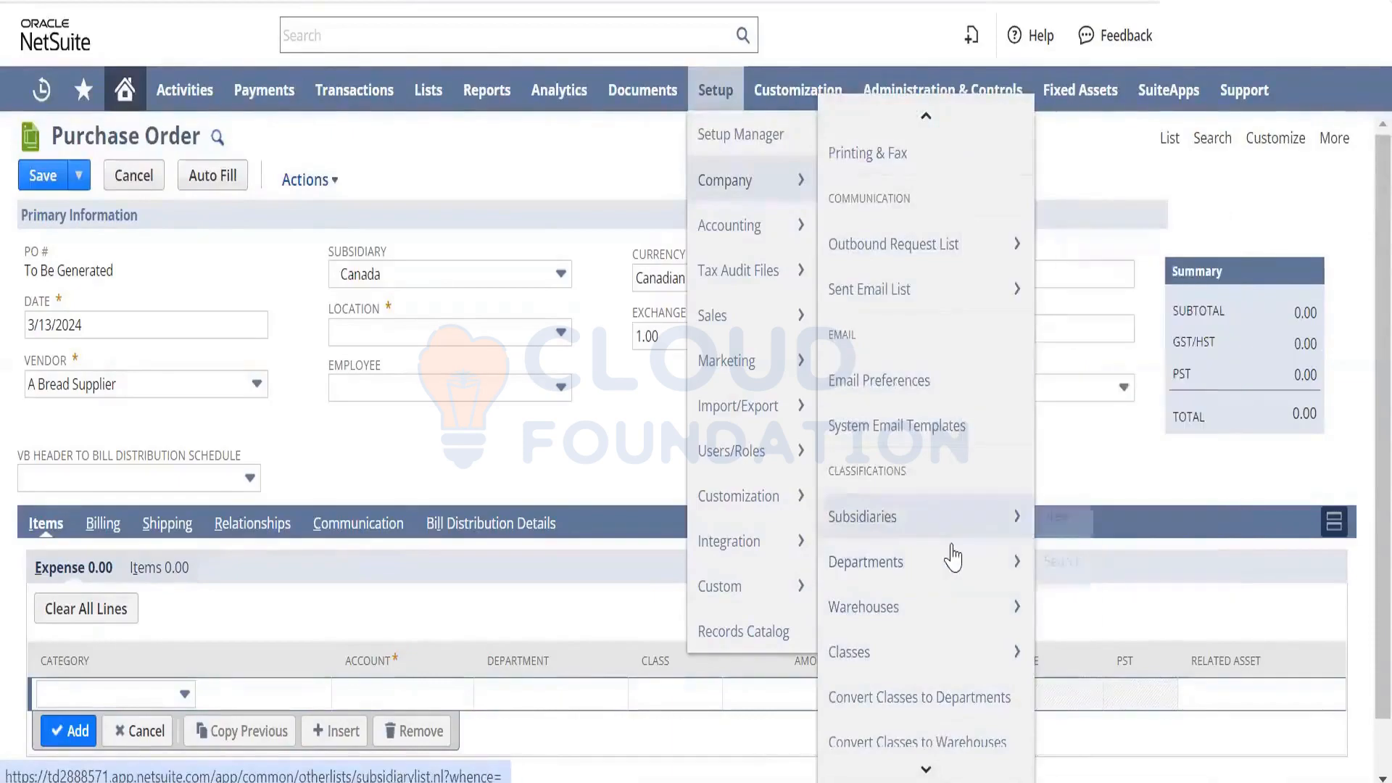
pyautogui.rightClick(951, 609)
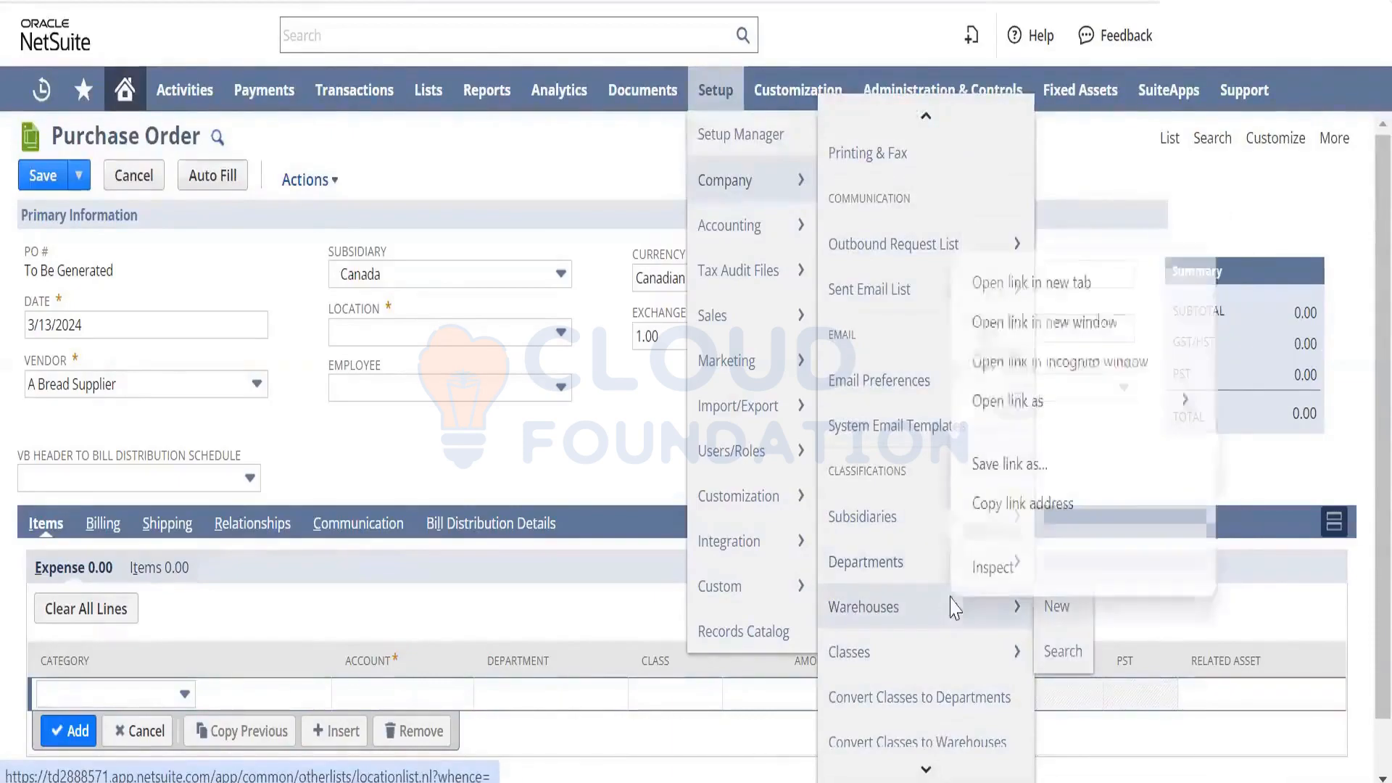
pyautogui.click(1059, 283)
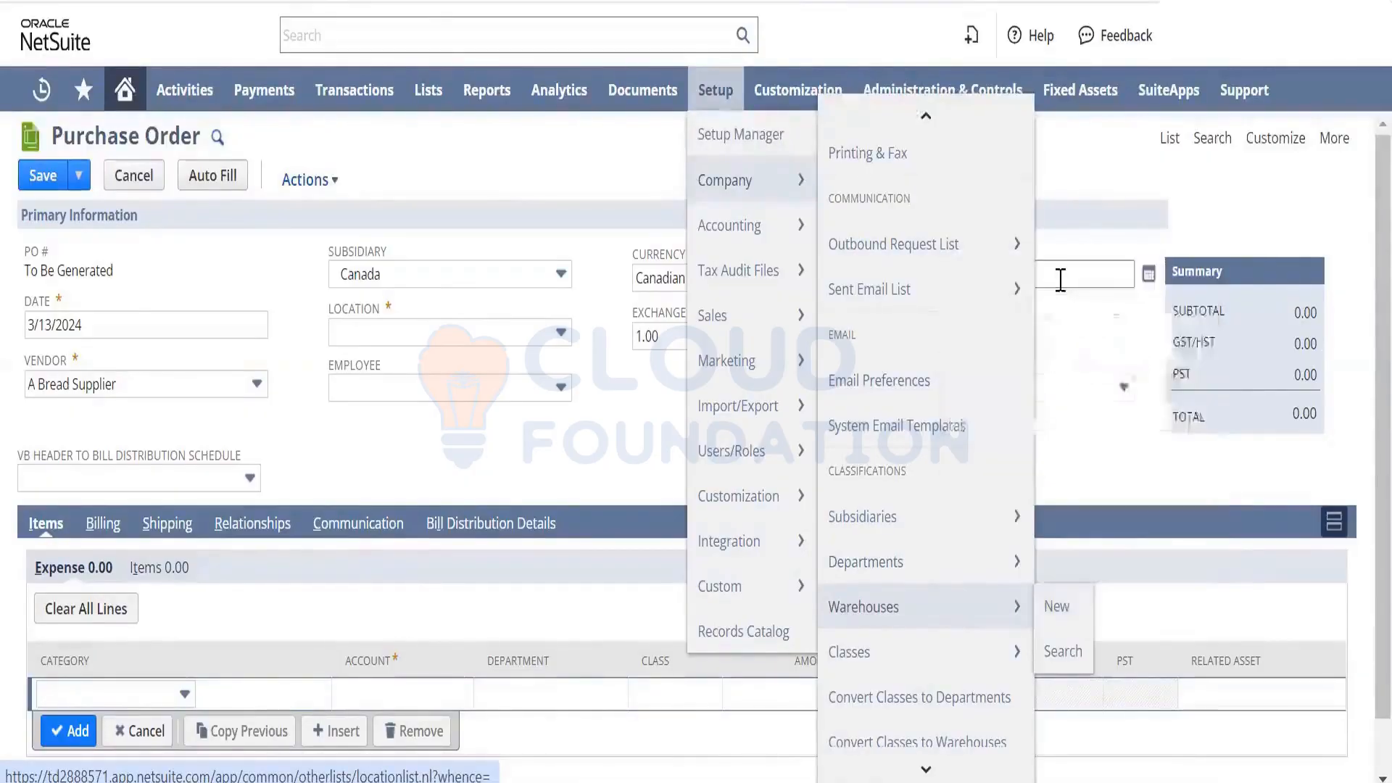
pyautogui.rightClick(900, 656)
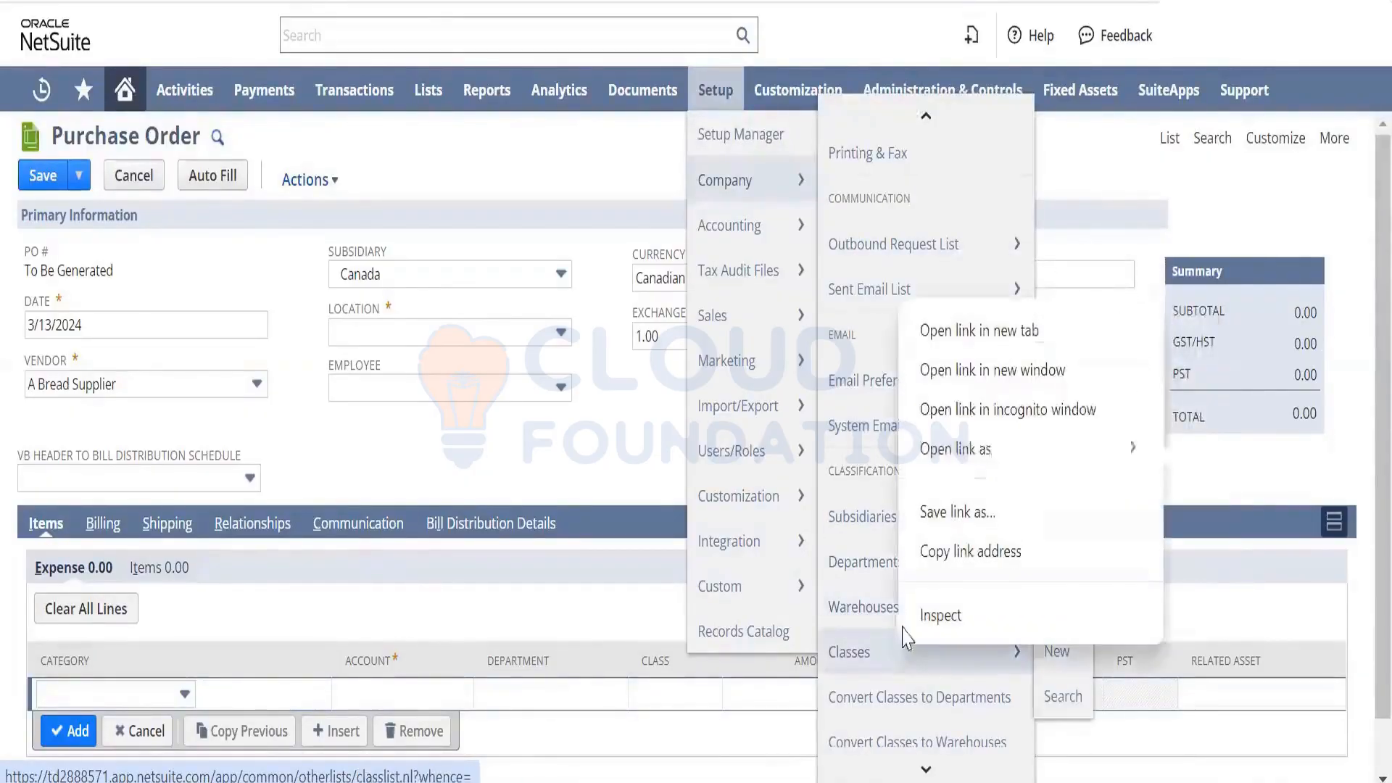
pyautogui.click(995, 351)
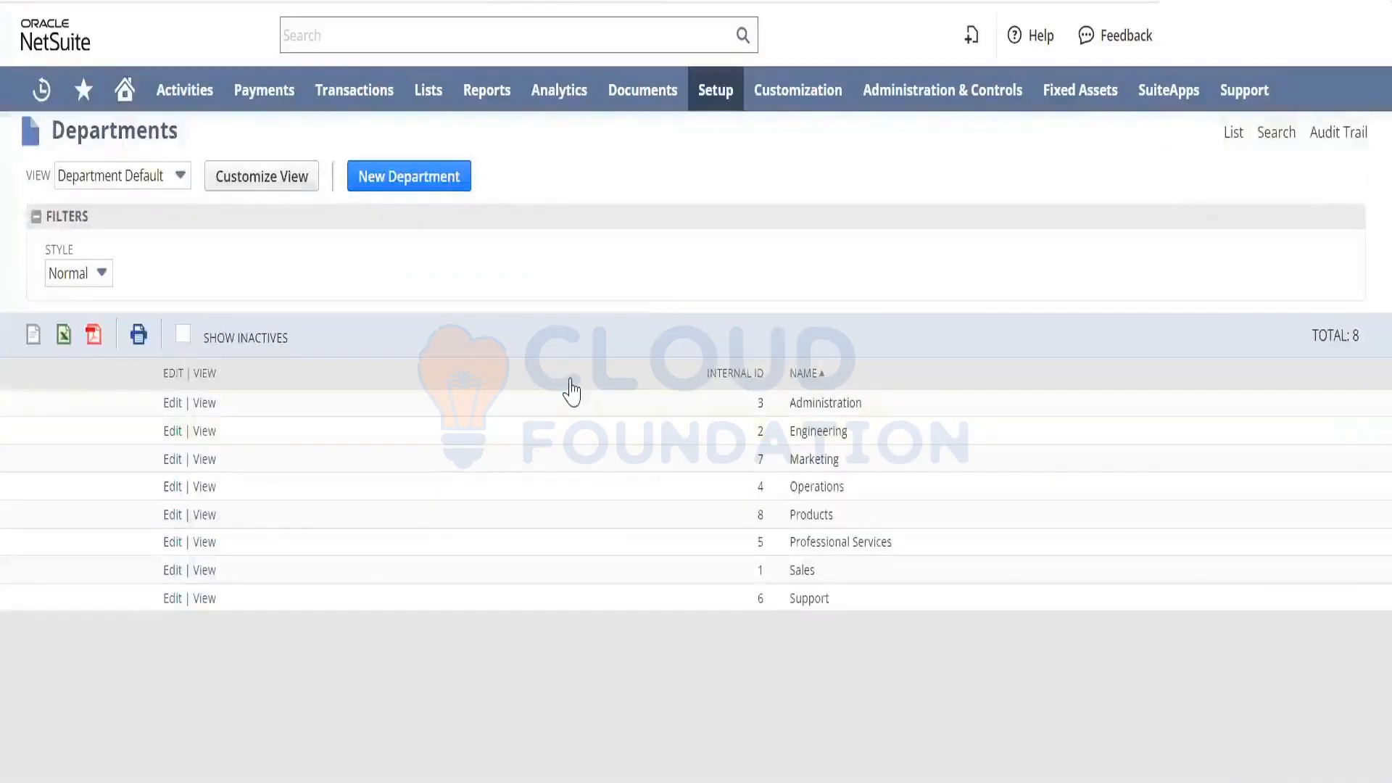
# - Discard a blank new department form, edit the Products department to set Engineering as its parent, and save it
pyautogui.click(420, 181)
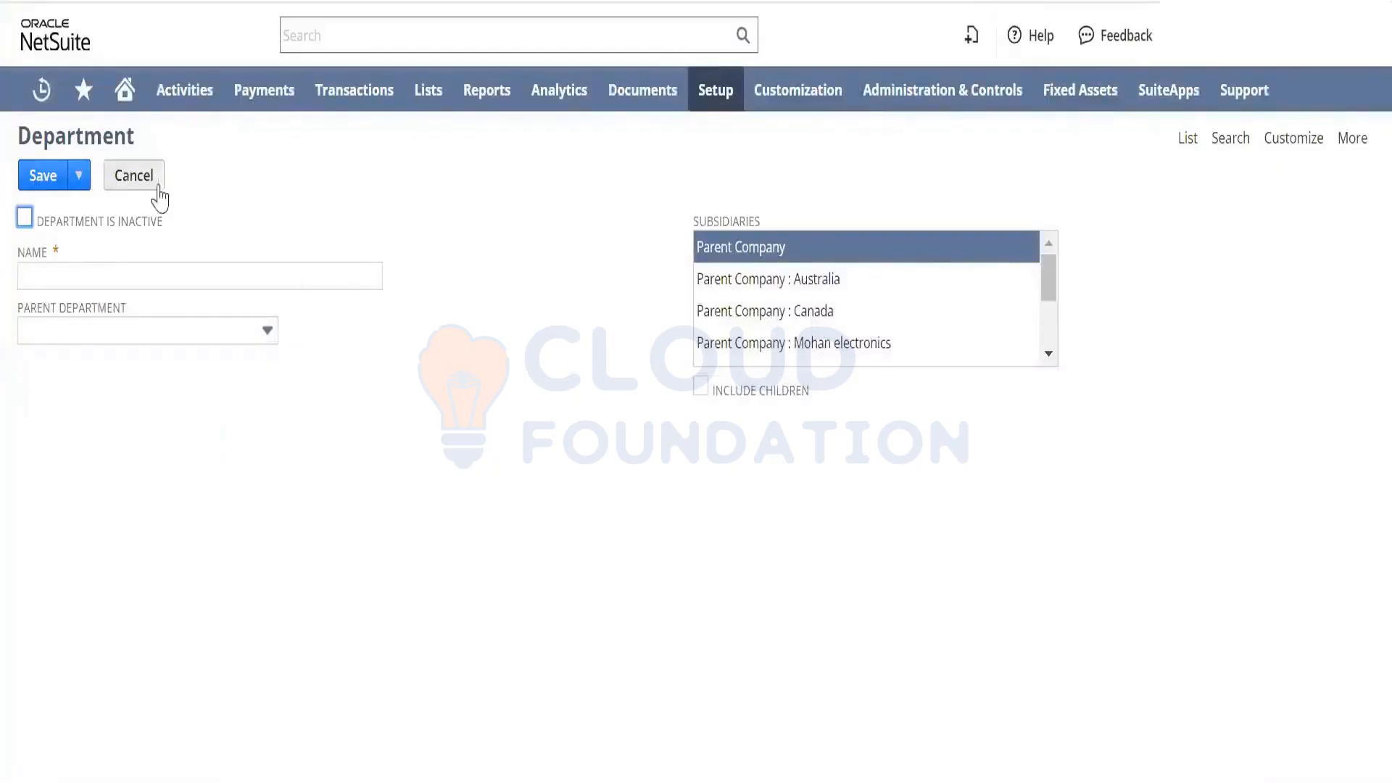
pyautogui.click(151, 188)
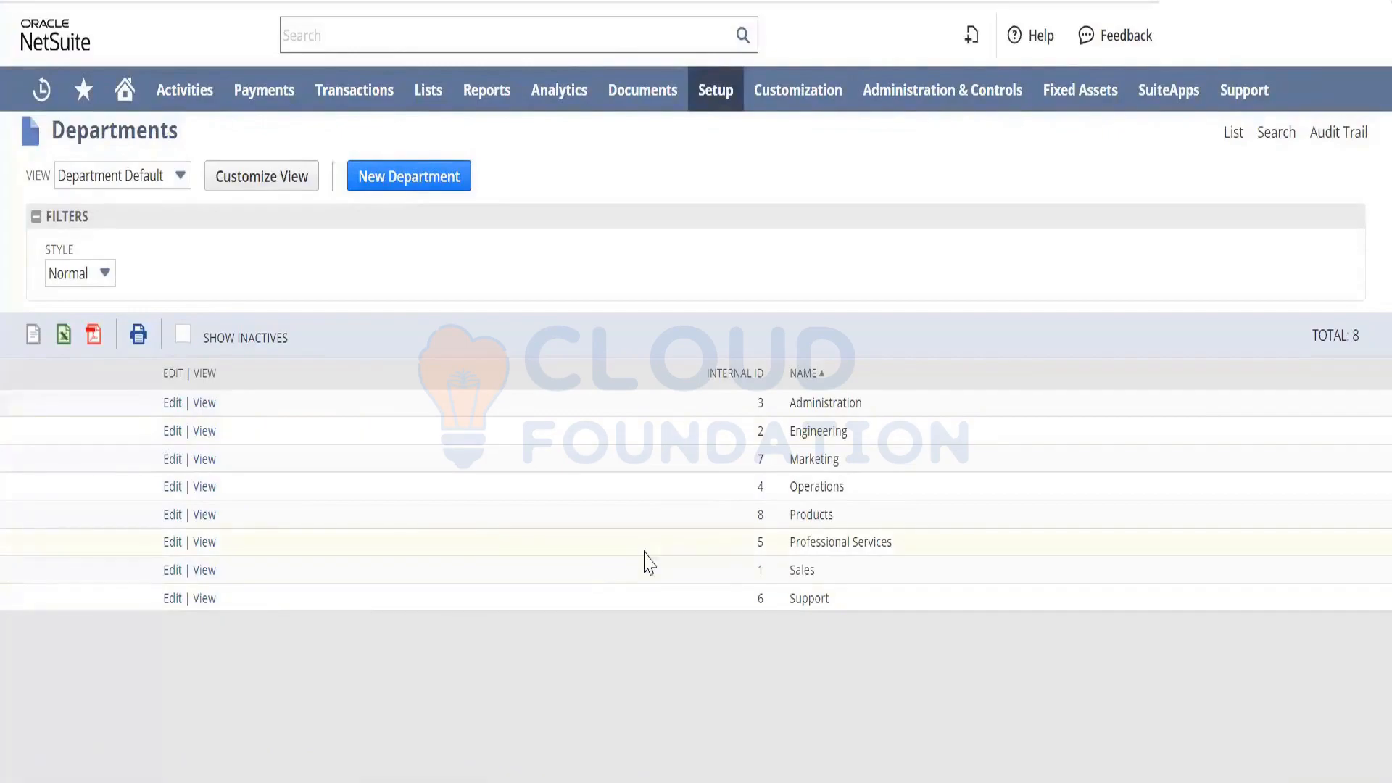
pyautogui.click(170, 518)
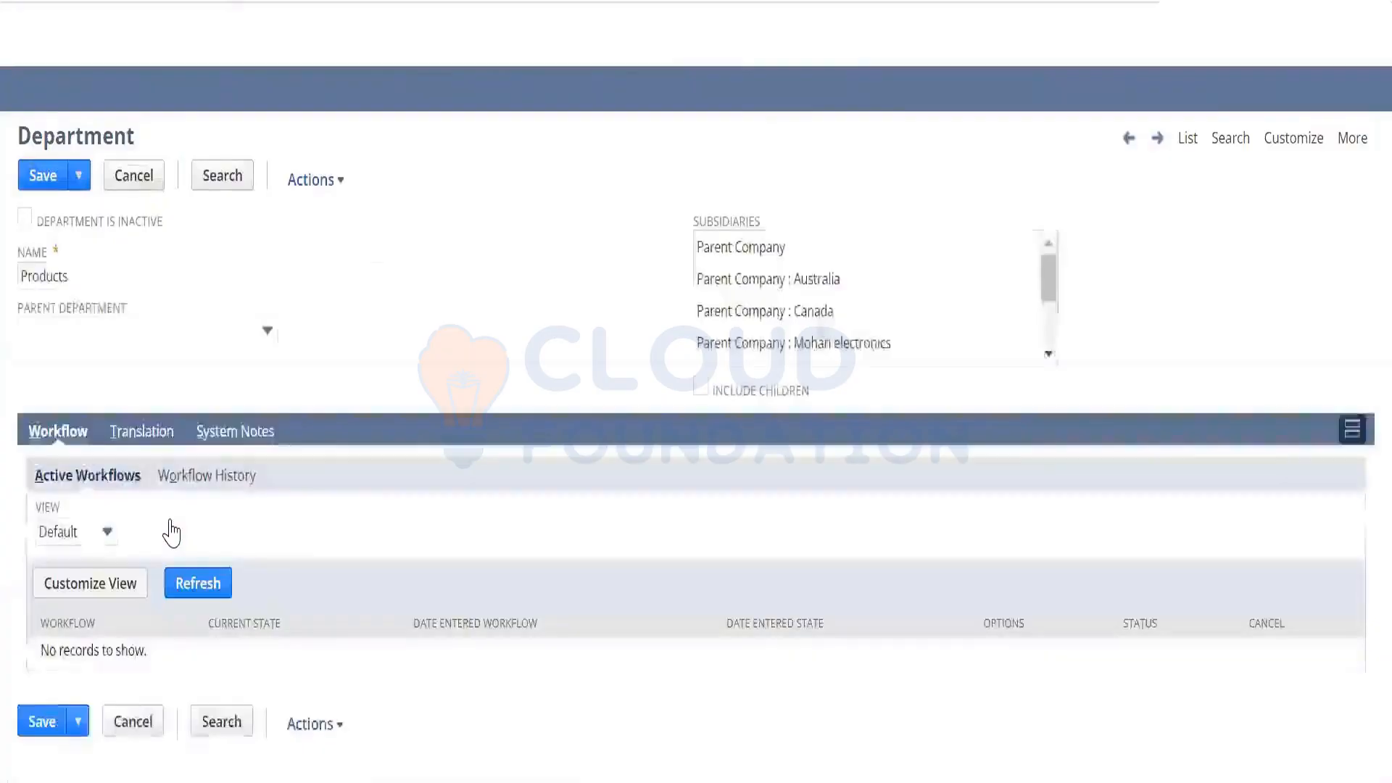
pyautogui.click(231, 335)
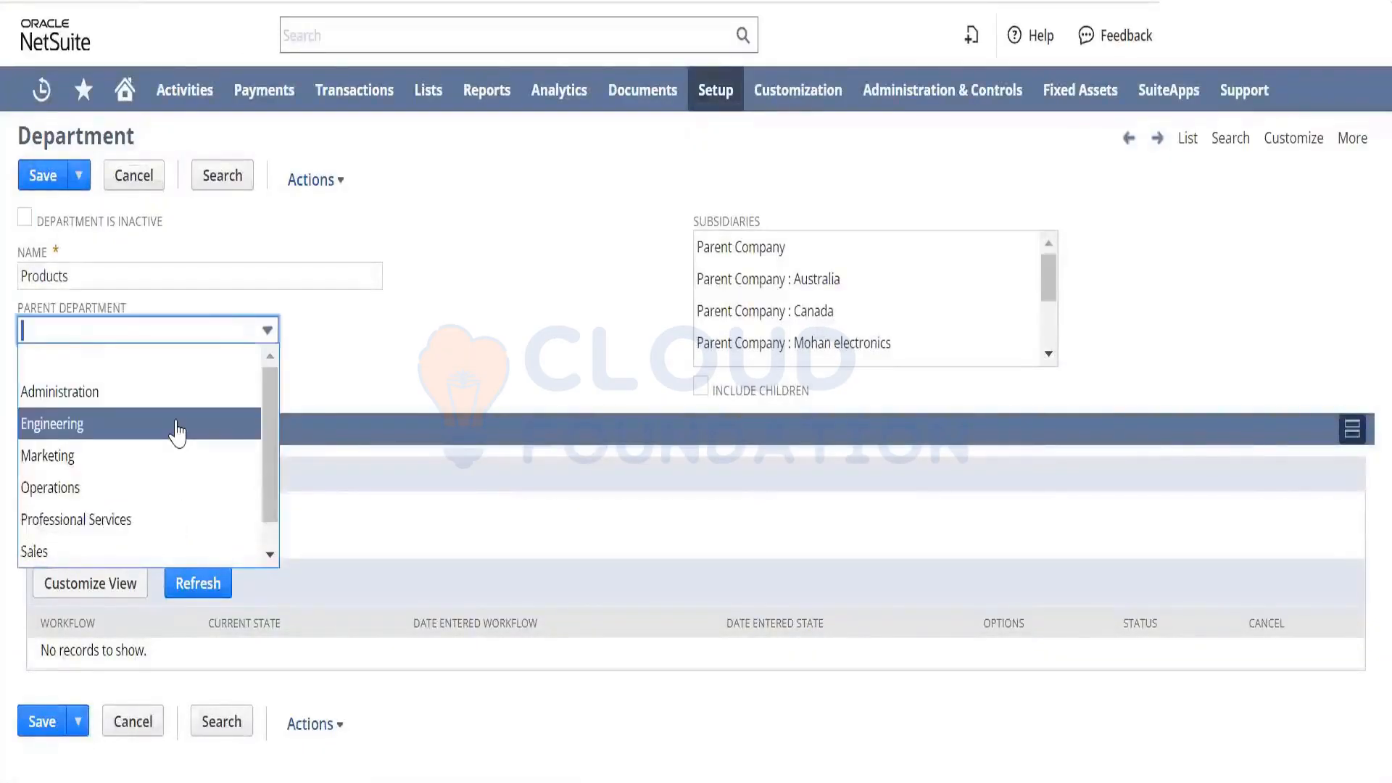
pyautogui.click(178, 429)
pyautogui.click(309, 357)
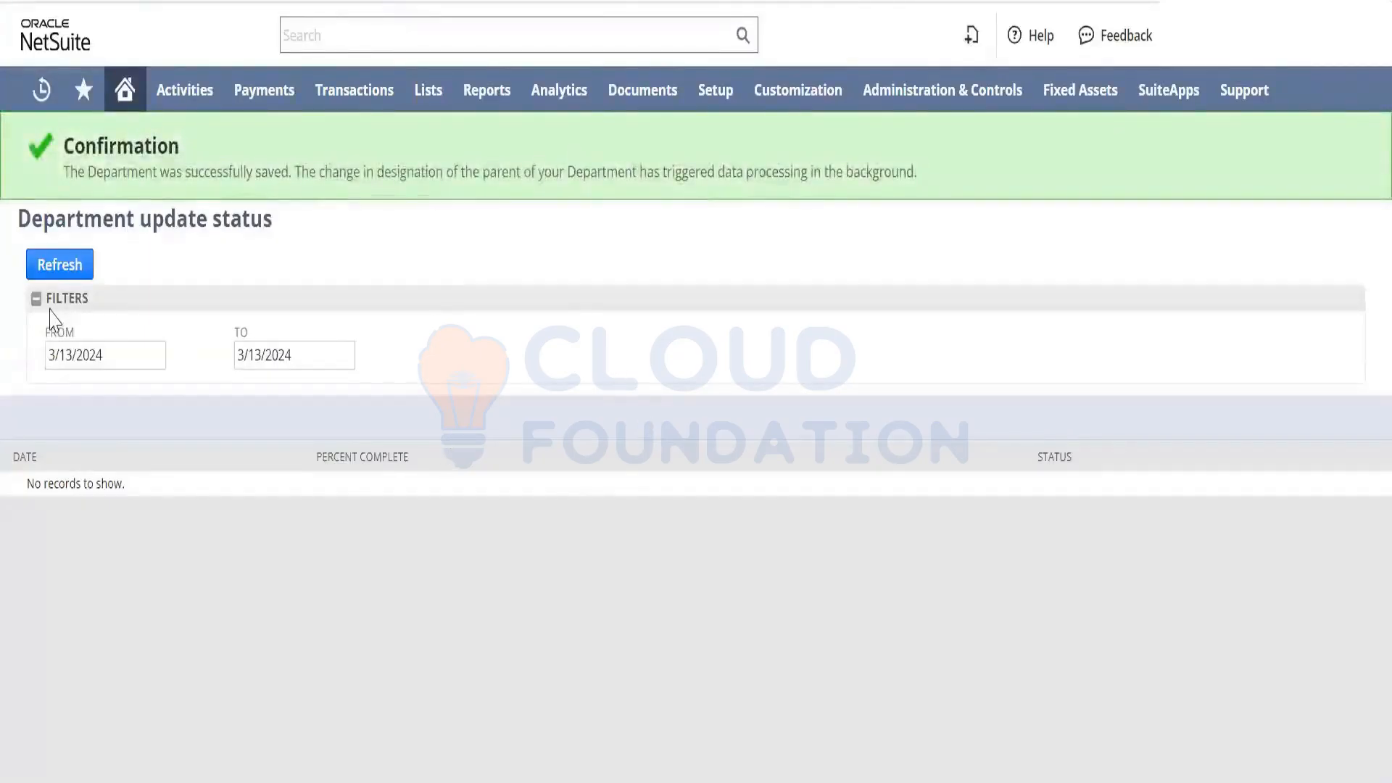
# - Refresh the department update status and reopen the Departments list to check where Products sits relative to Engineering
pyautogui.click(82, 259)
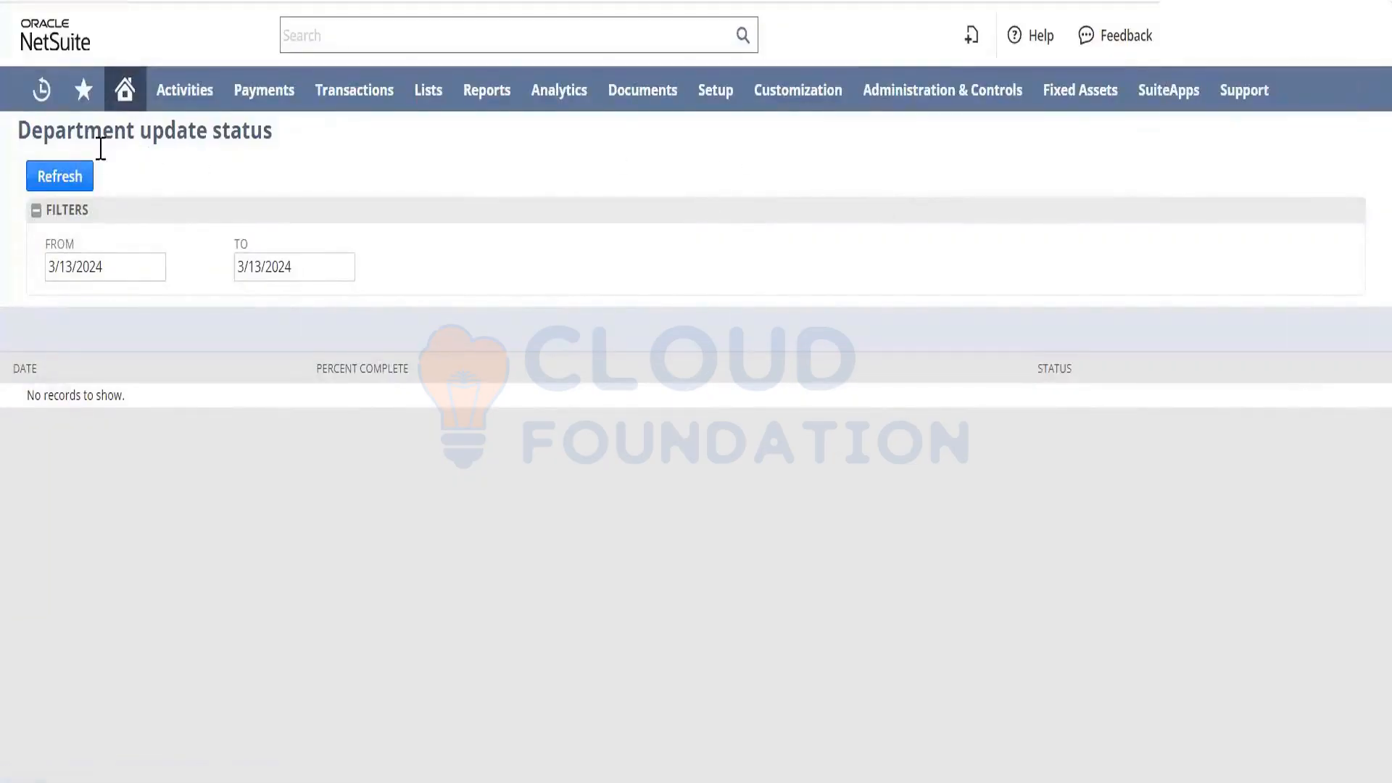
pyautogui.moveTo(82, 105)
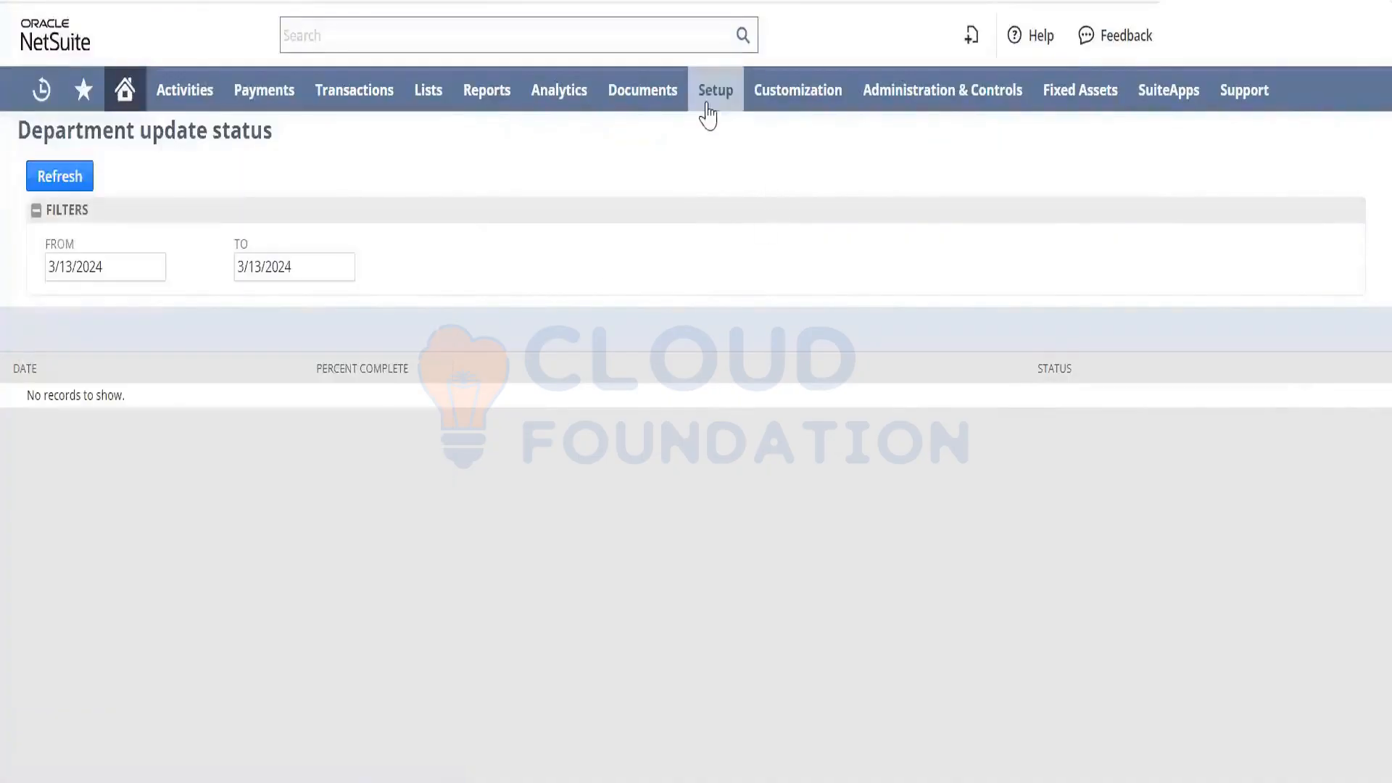
pyautogui.moveTo(705, 109)
pyautogui.moveTo(750, 185)
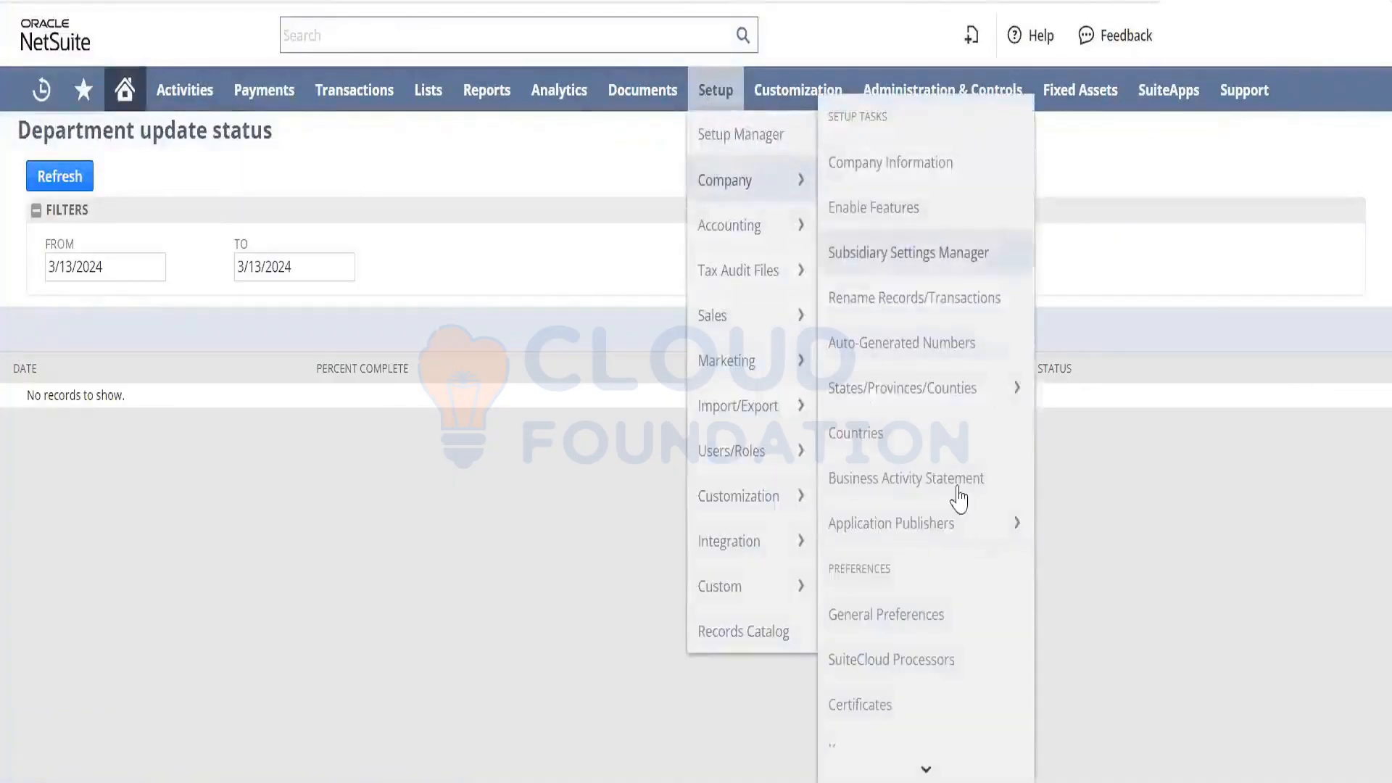
pyautogui.moveTo(956, 773)
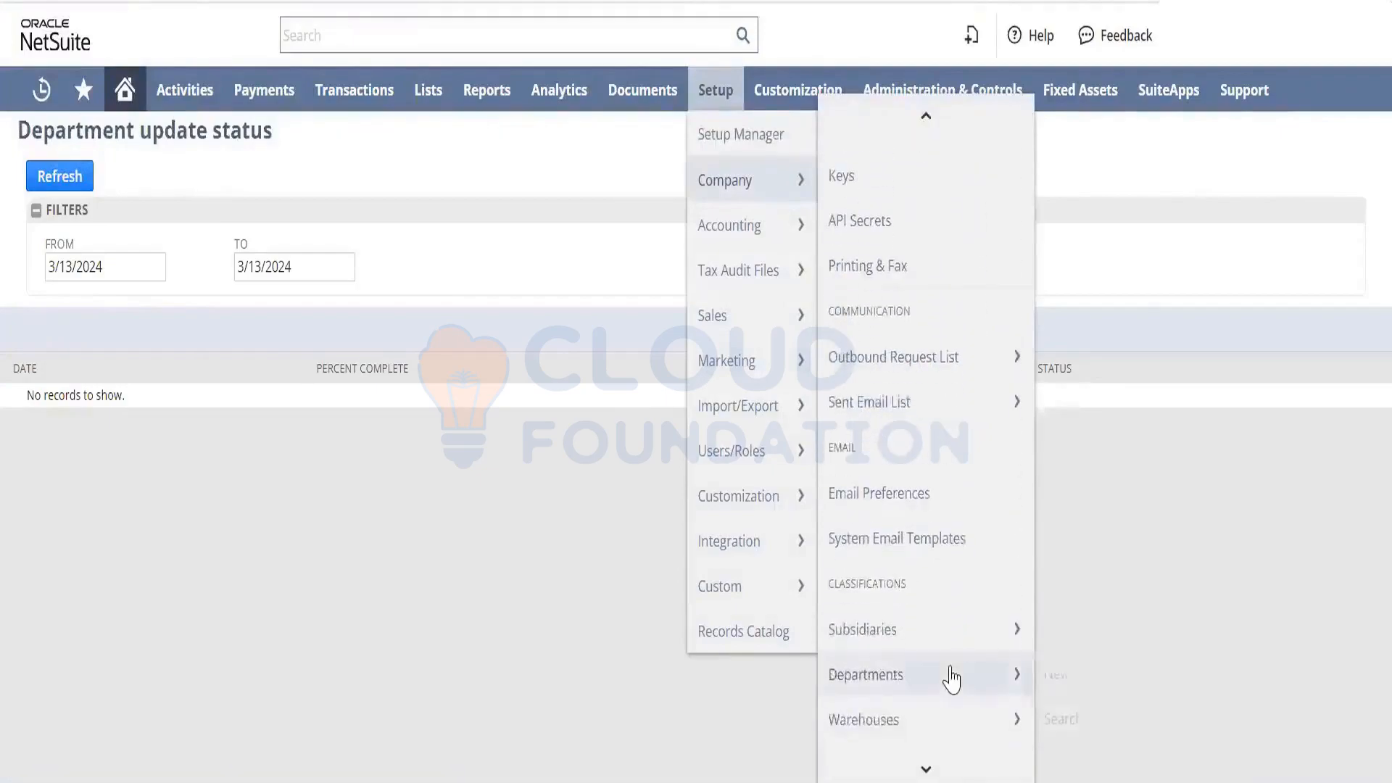
pyautogui.click(949, 676)
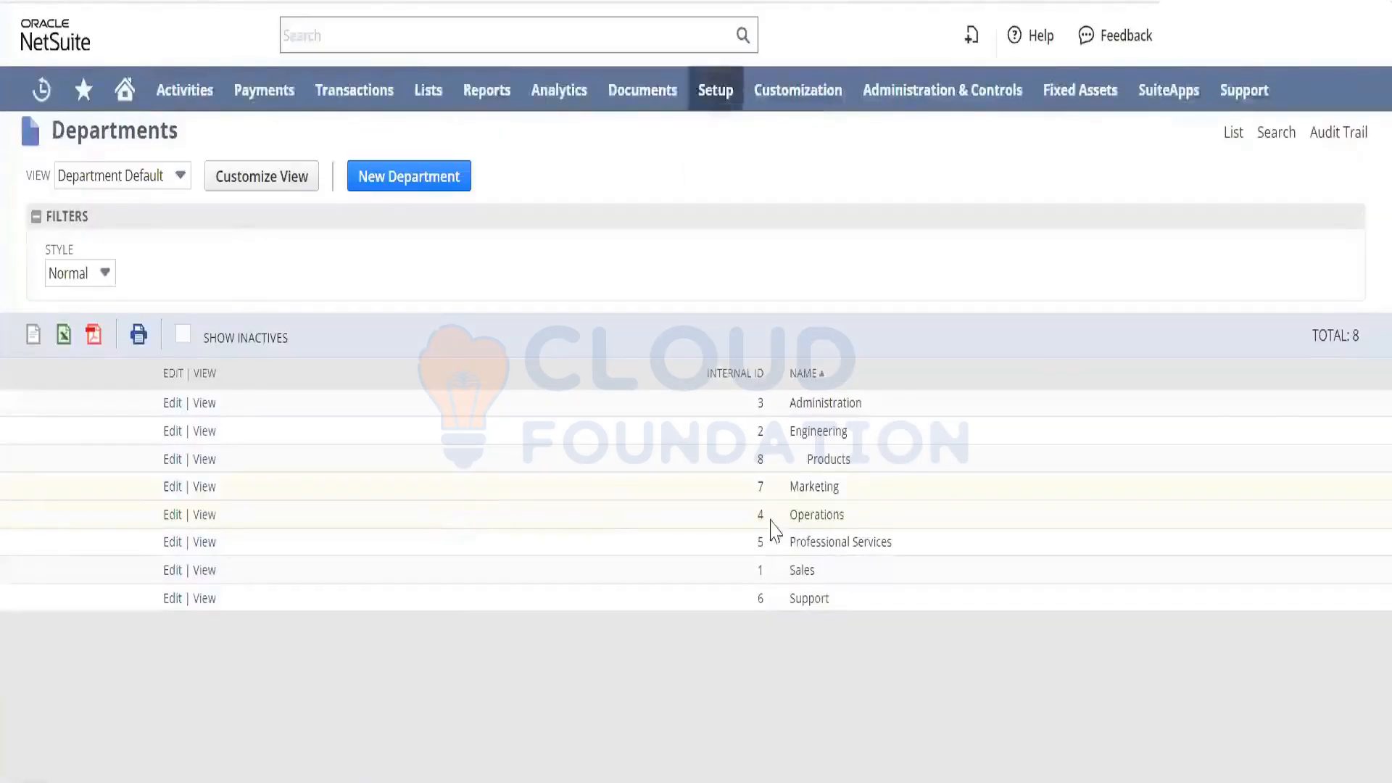
pyautogui.doubleClick(824, 451)
pyautogui.doubleClick(821, 434)
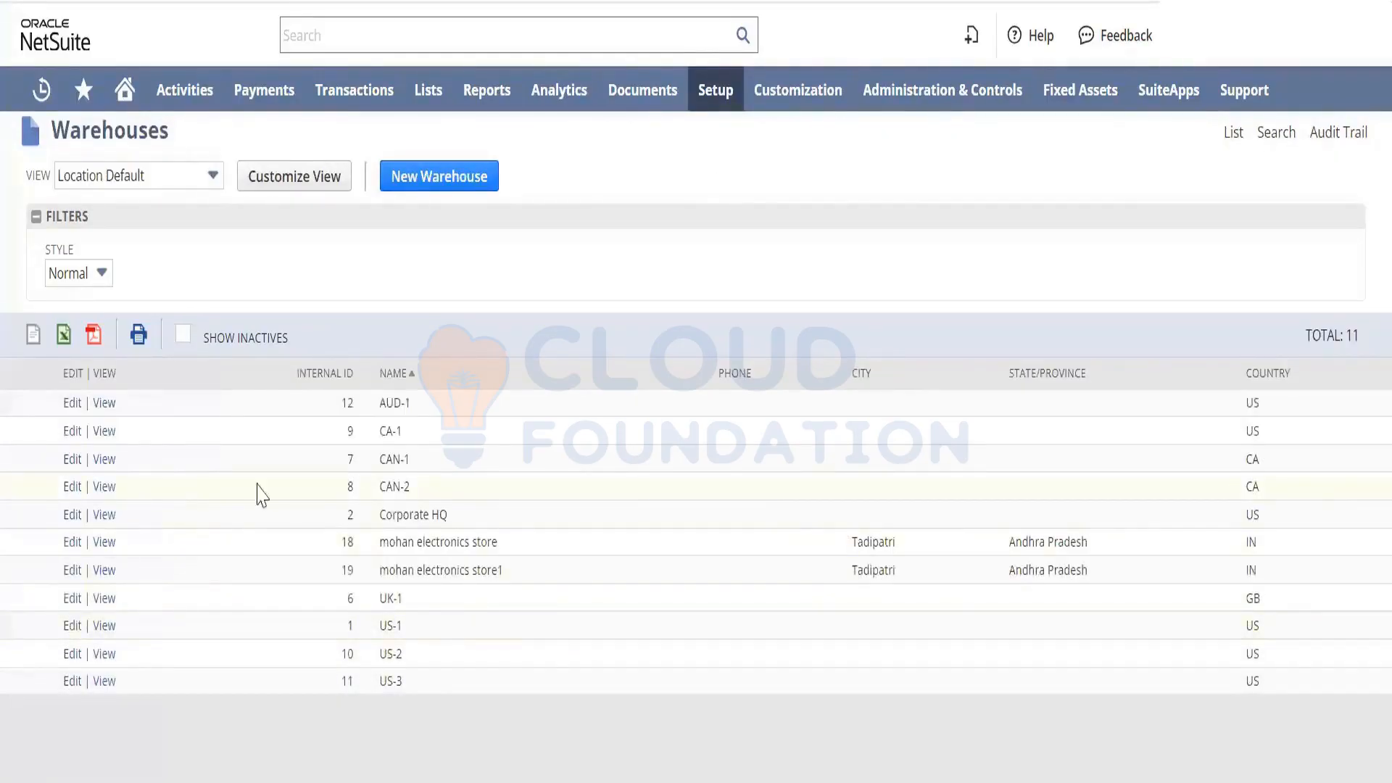
# - Open warehouse CA-1 for editing and set its document number prefix to CA
pyautogui.click(103, 432)
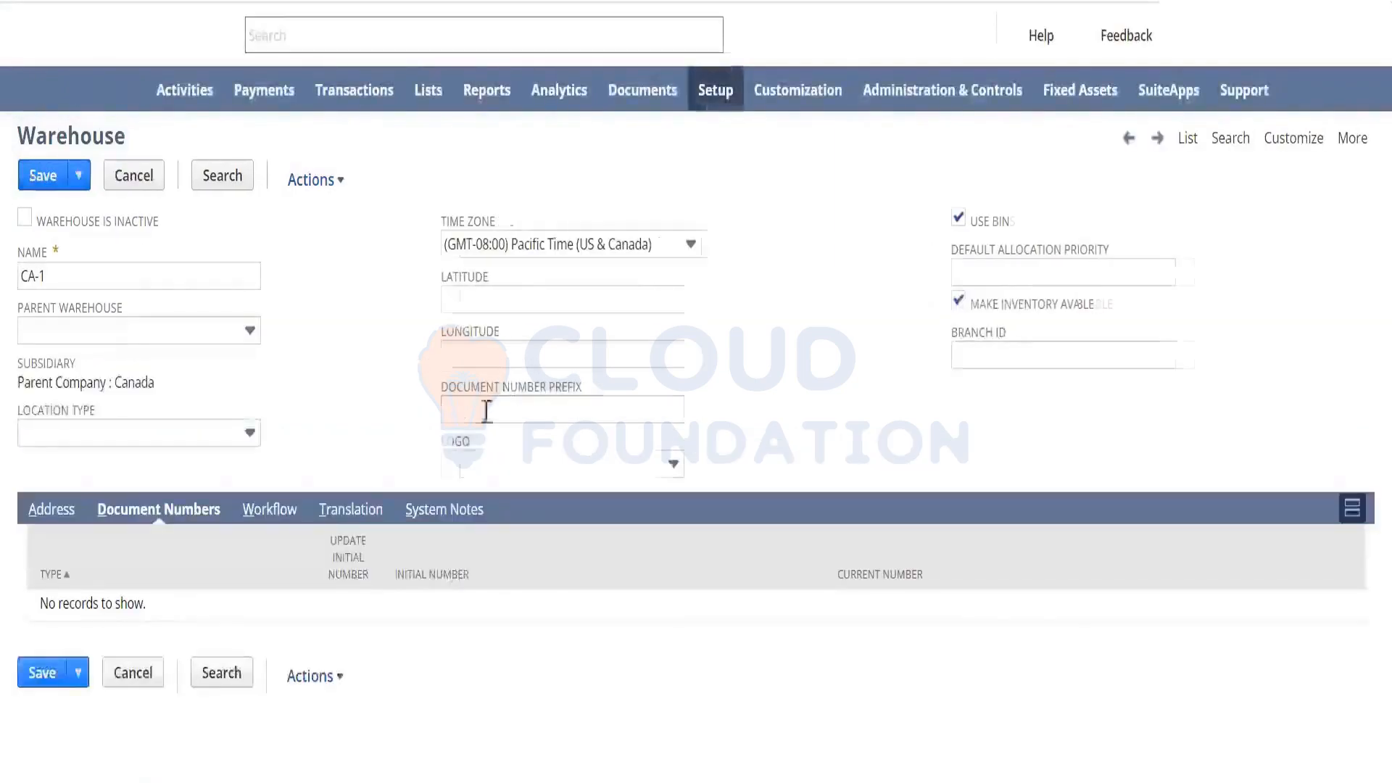
pyautogui.click(490, 408)
pyautogui.write('CA')
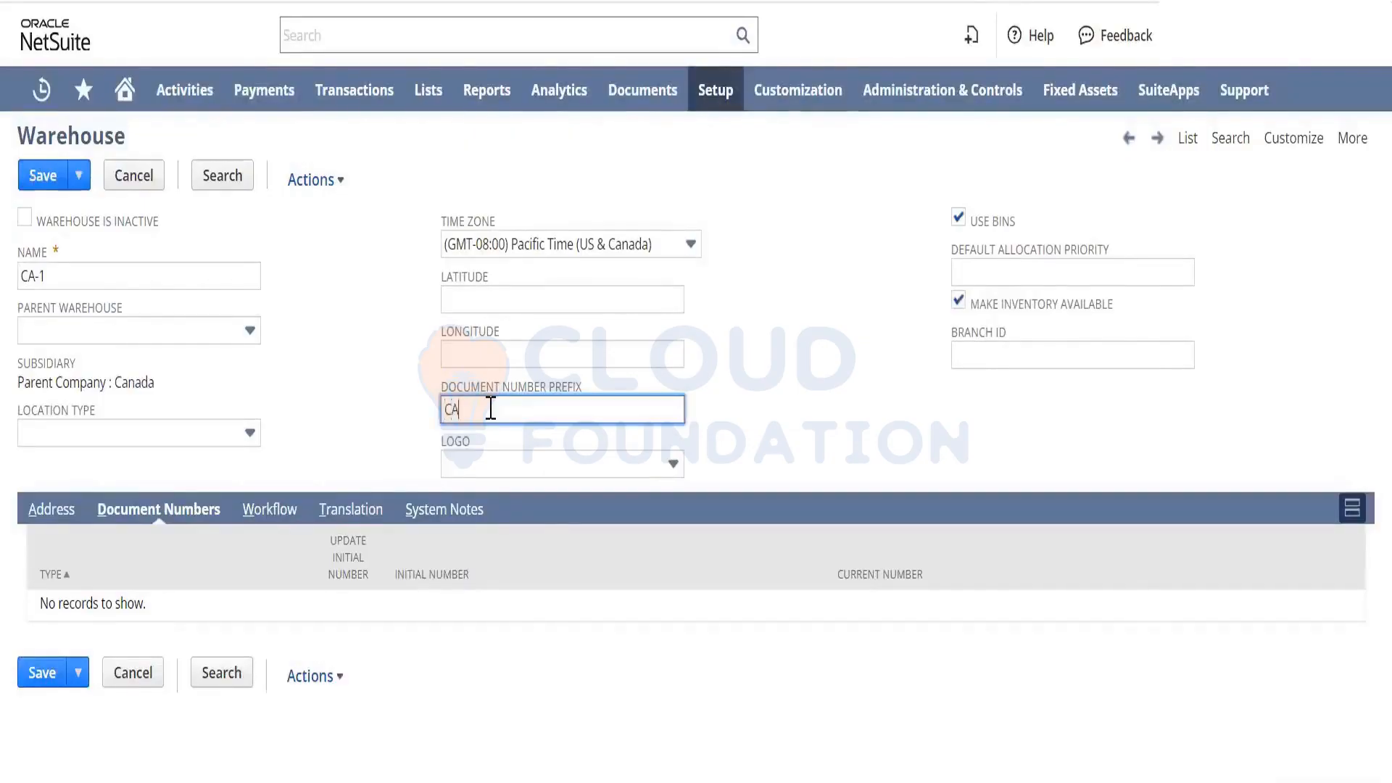
pyautogui.press('Tab')
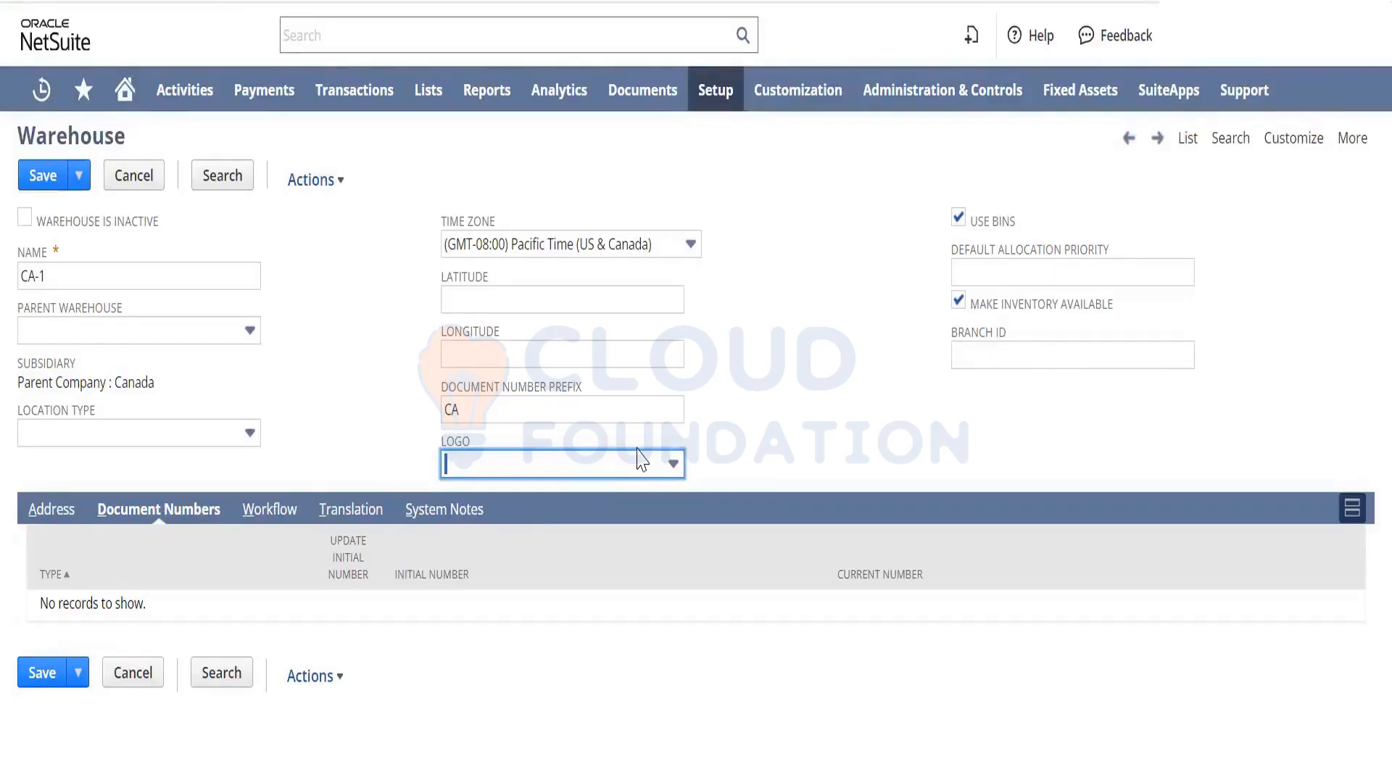
# - Examine the CA-1 warehouse's address and subsidiary, and the fields of a new class form
pyautogui.click(54, 516)
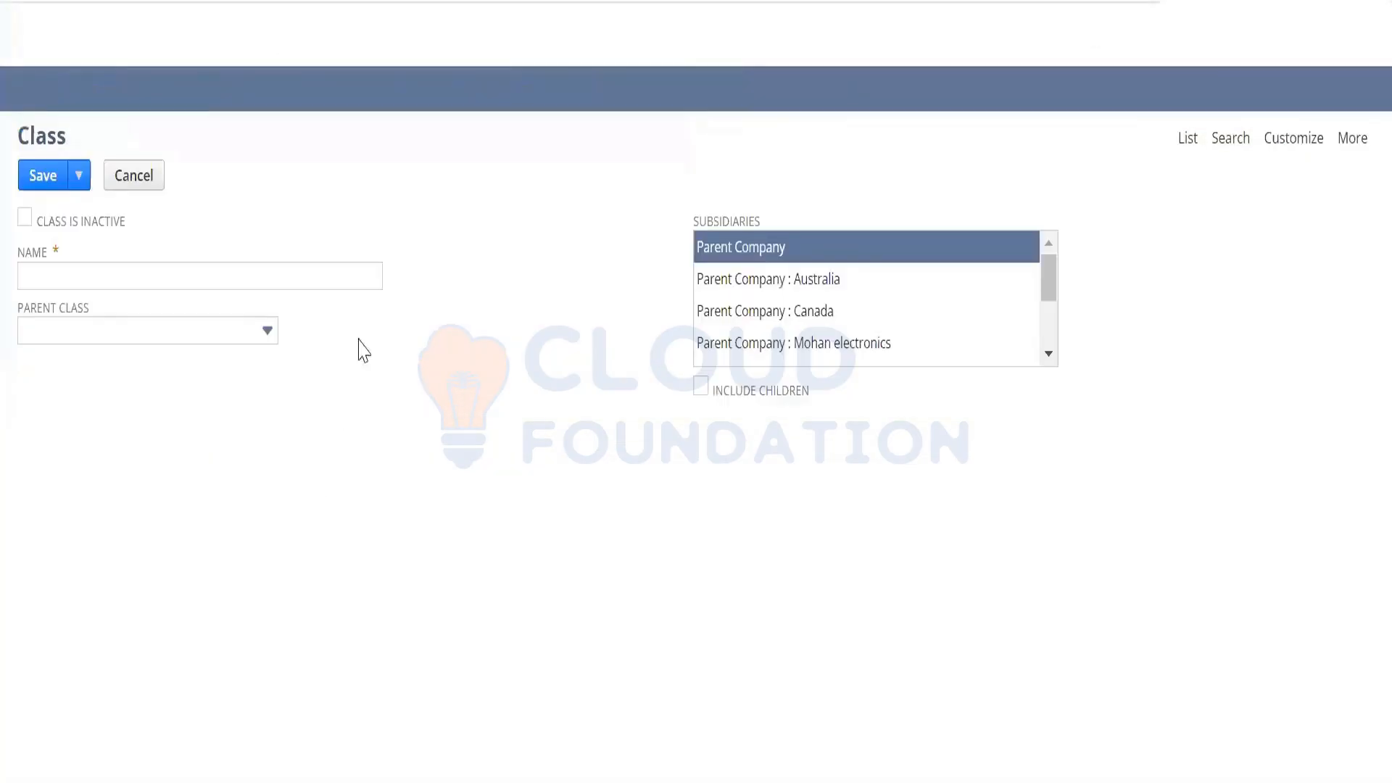
pyautogui.click(293, 283)
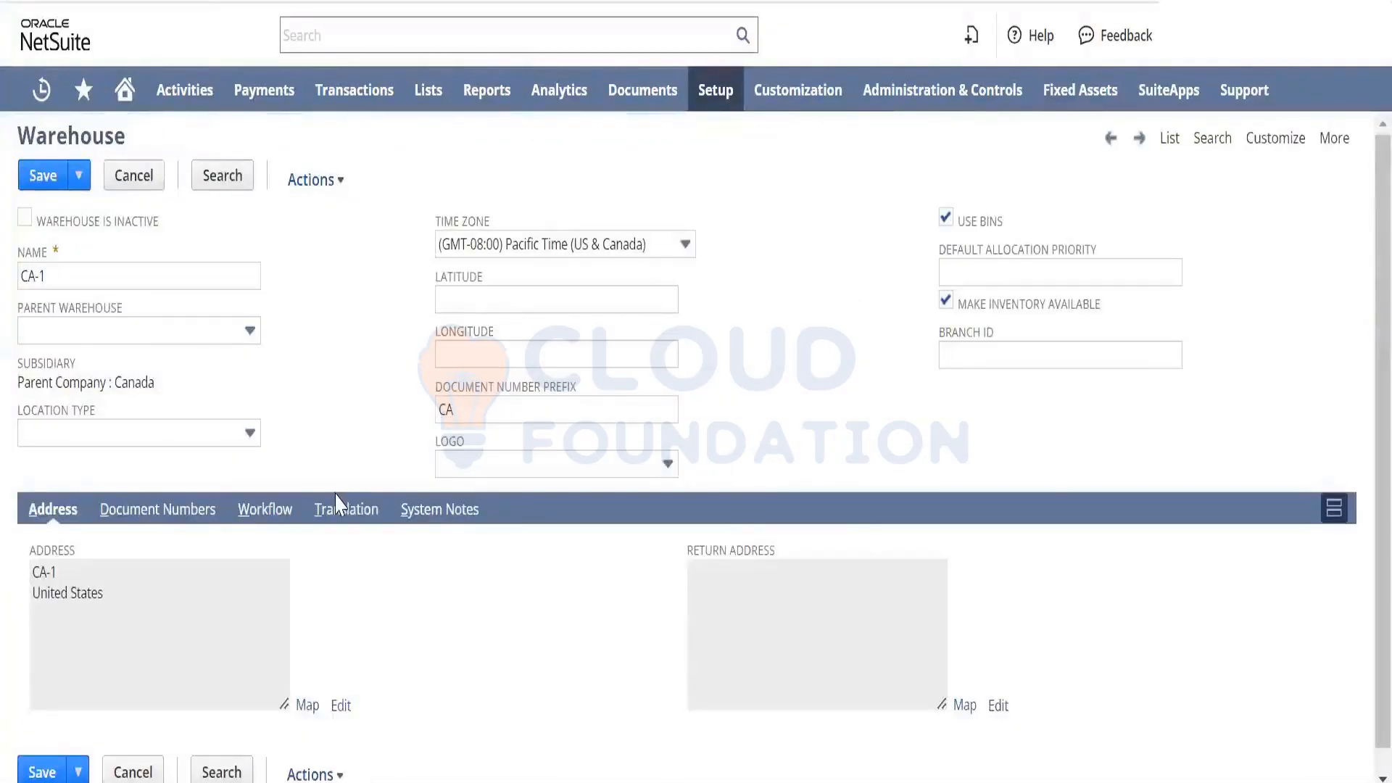
pyautogui.tripleClick(116, 385)
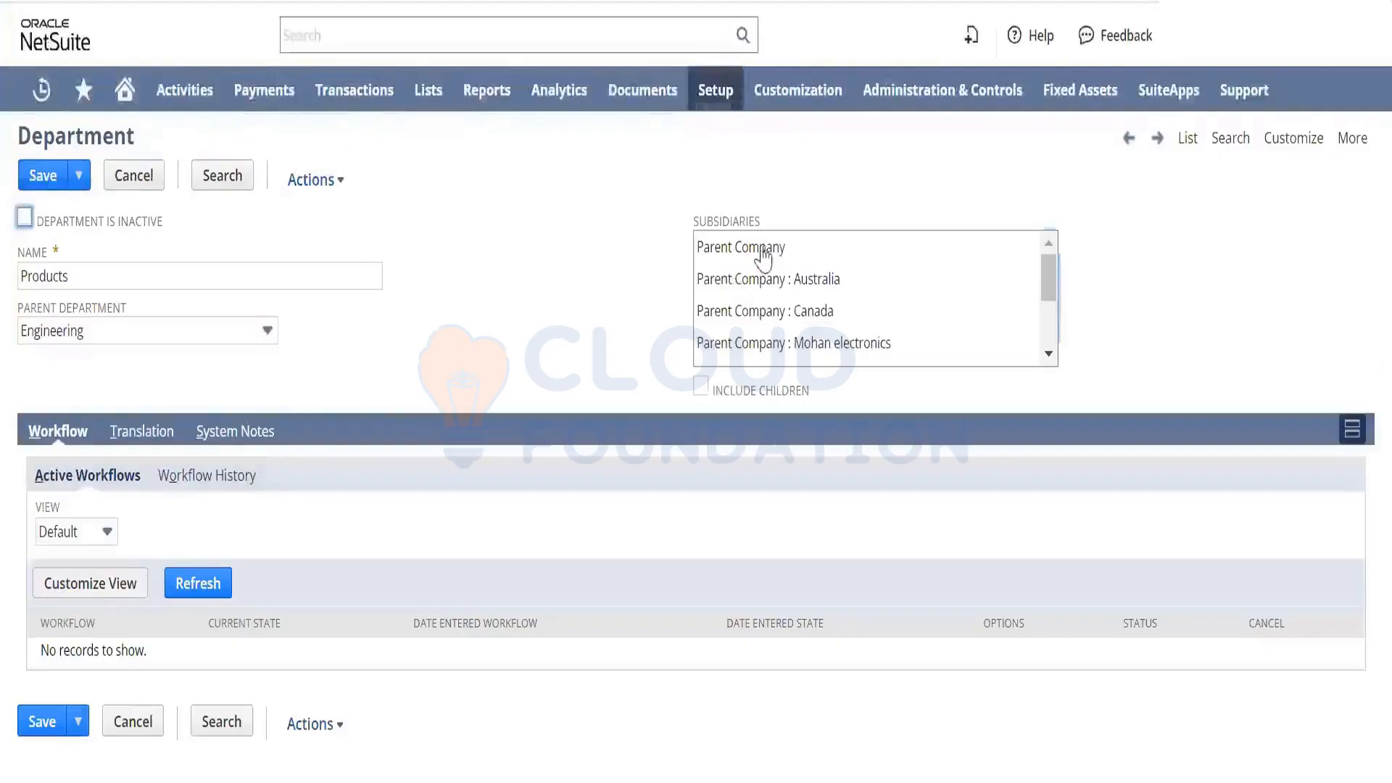
# - Assign the Products department to Parent Company with its child subsidiaries included, and save the record
pyautogui.click(763, 257)
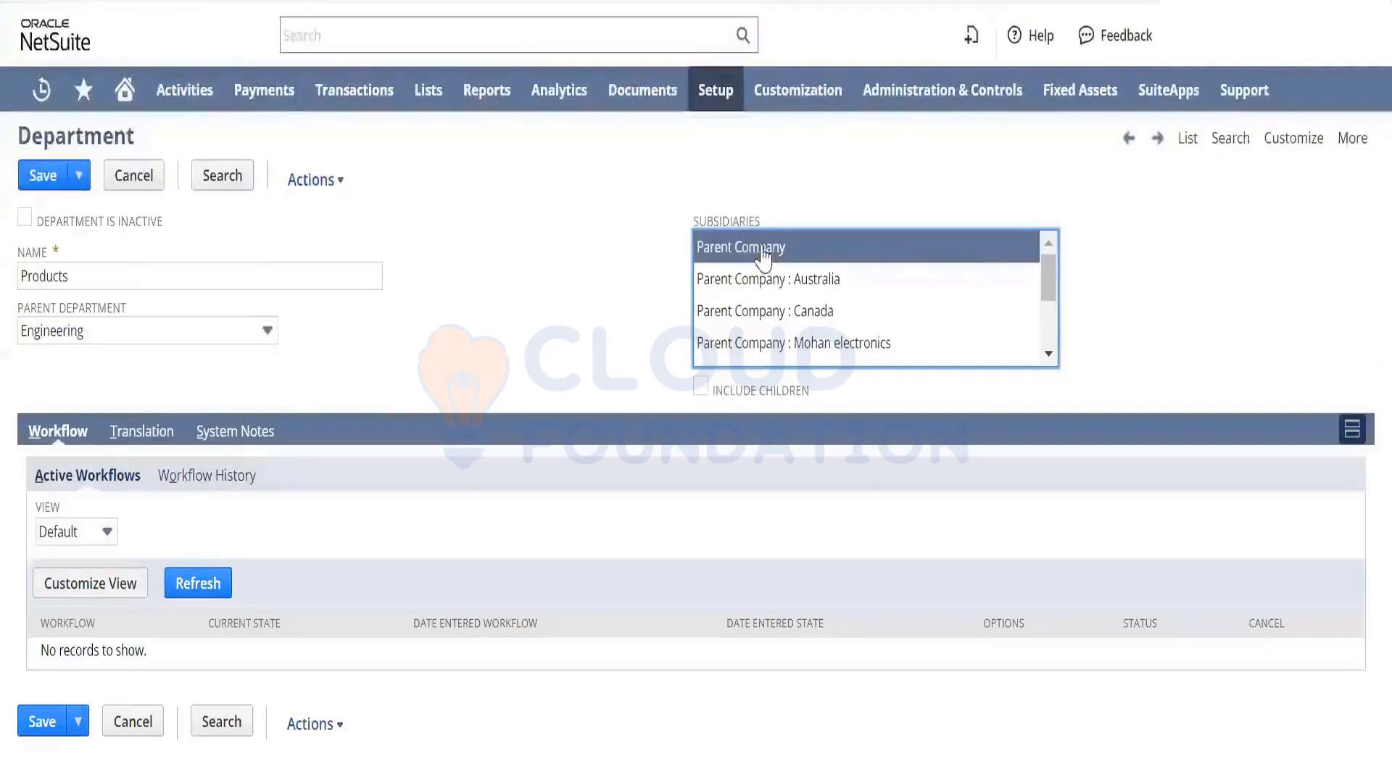
pyautogui.click(701, 387)
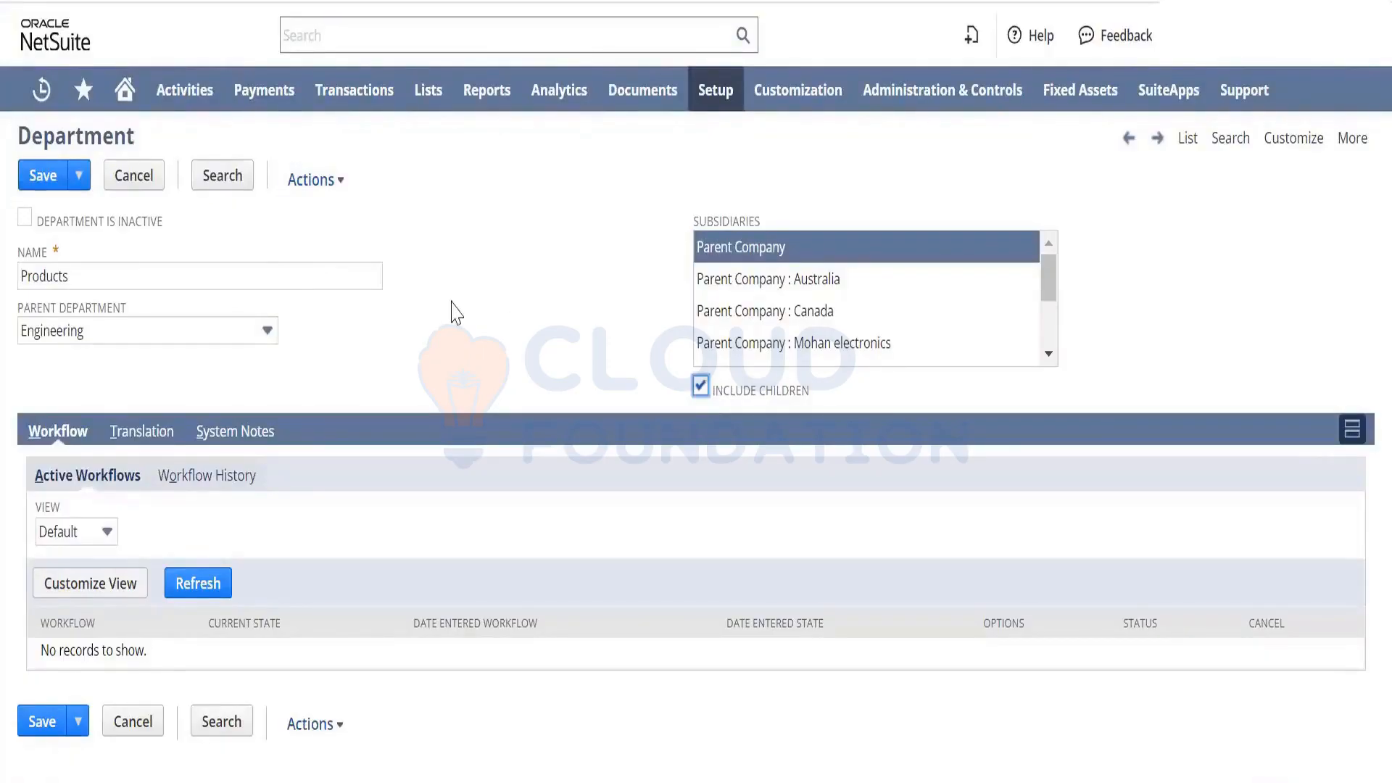
pyautogui.click(48, 185)
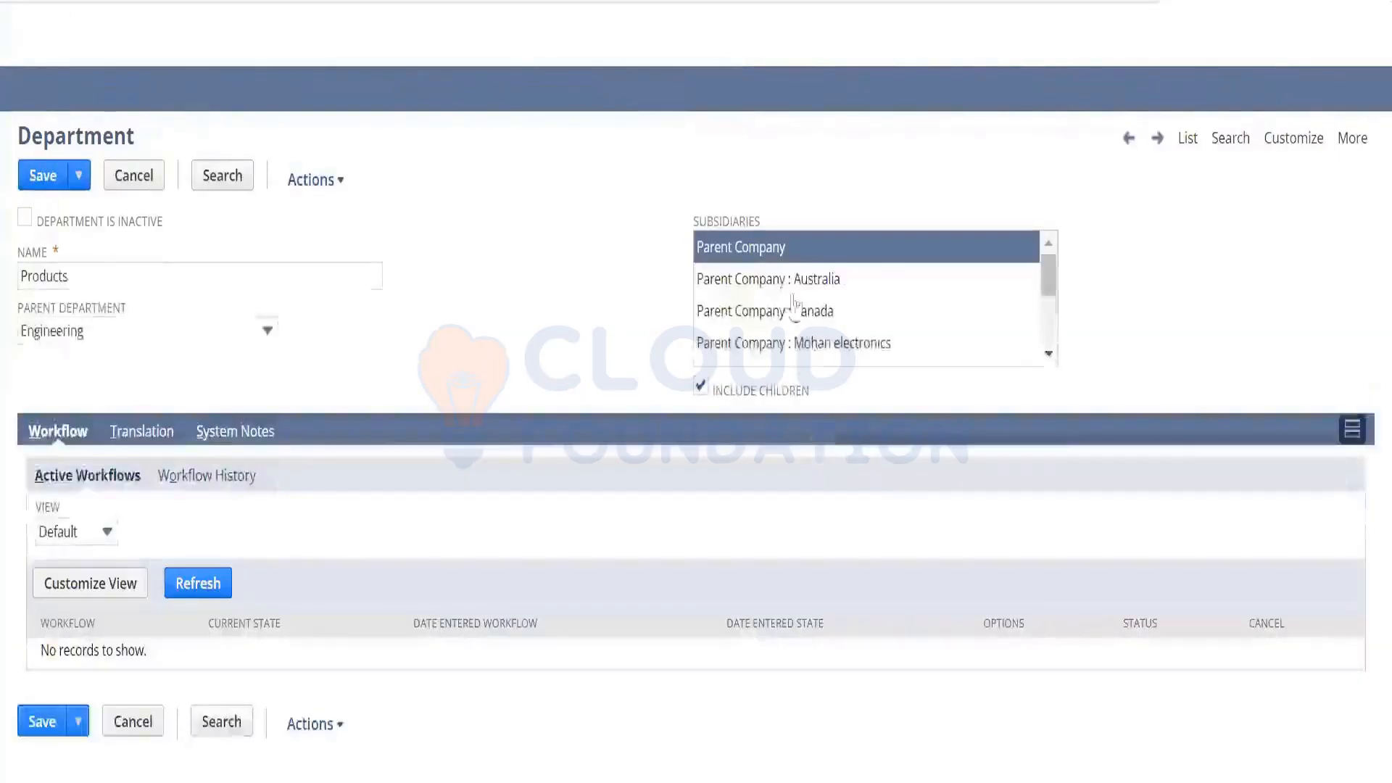
# - Try to save the Products department for the Australia subsidiary only, without including children, read the notice and return to the record
pyautogui.click(783, 285)
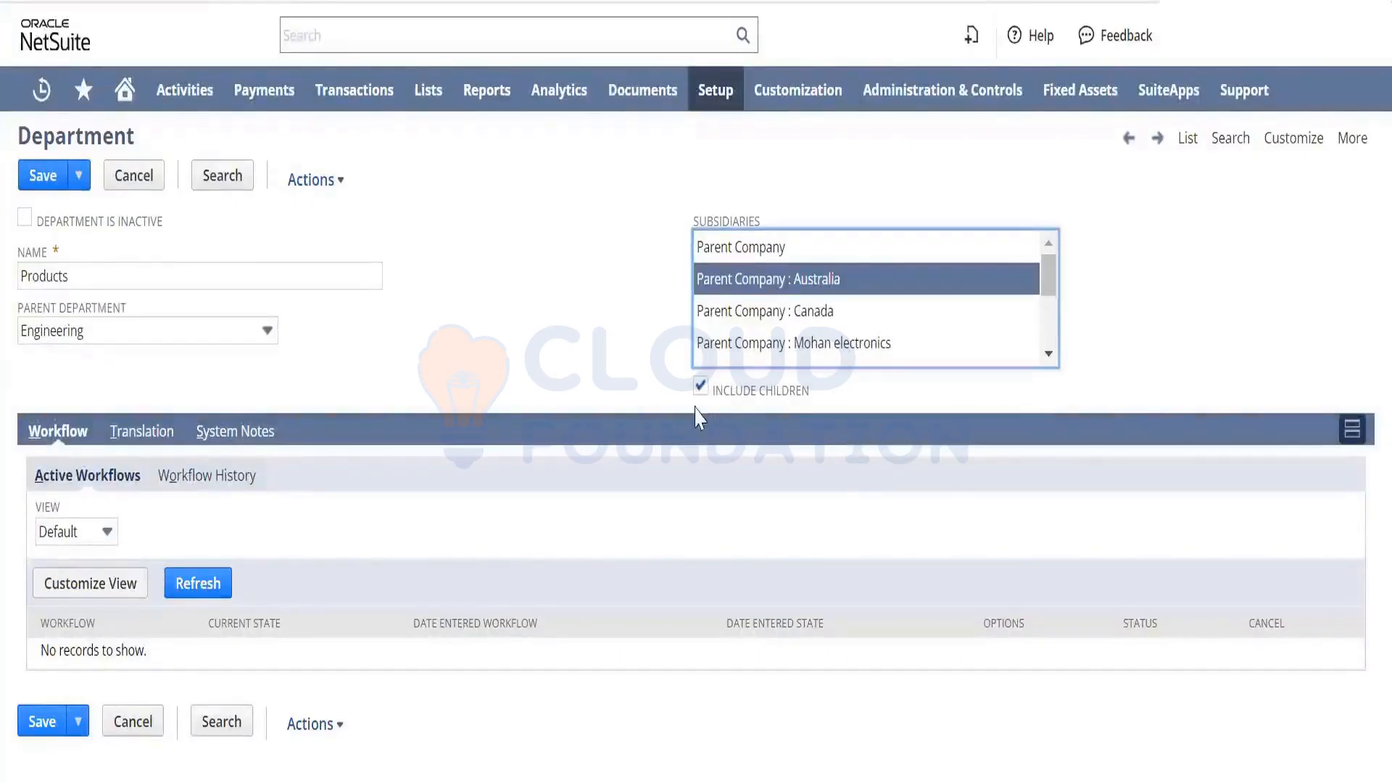
pyautogui.click(701, 387)
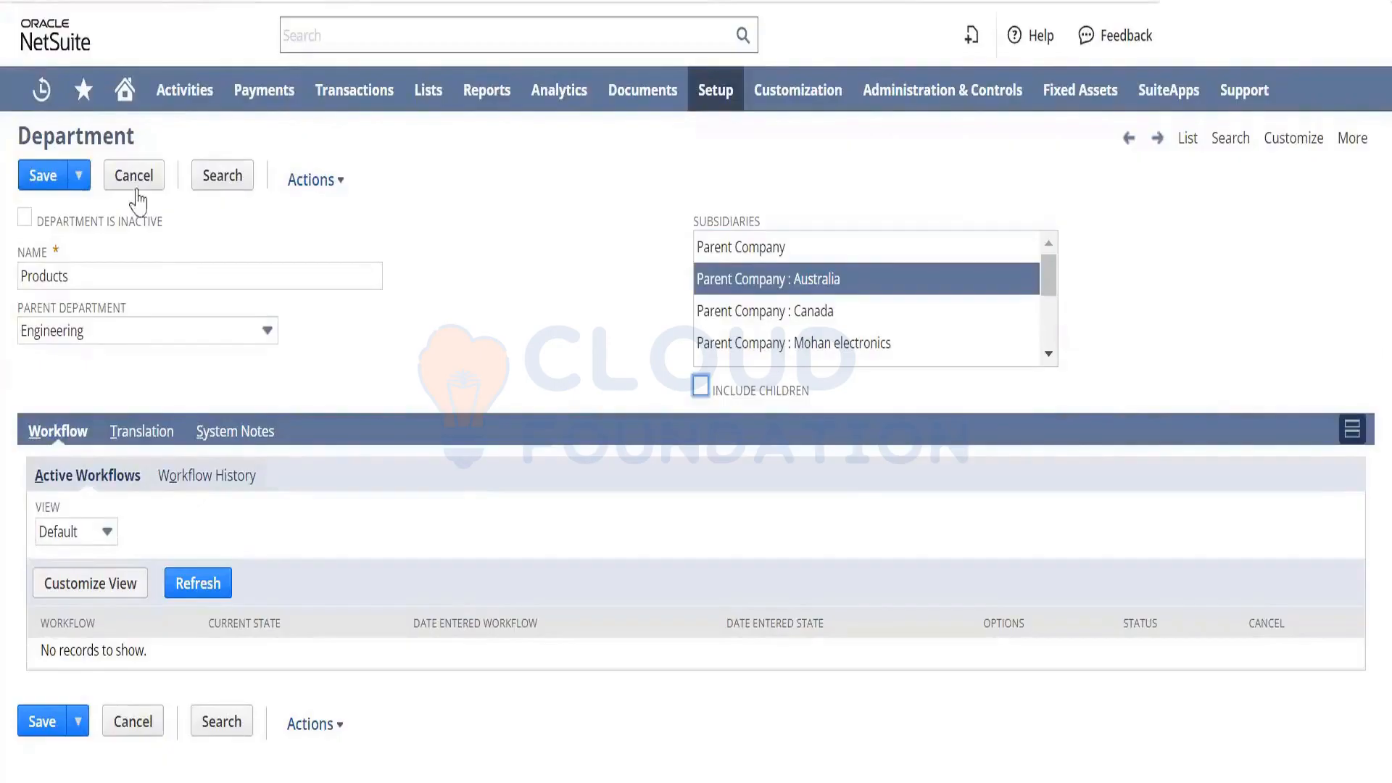
pyautogui.click(40, 182)
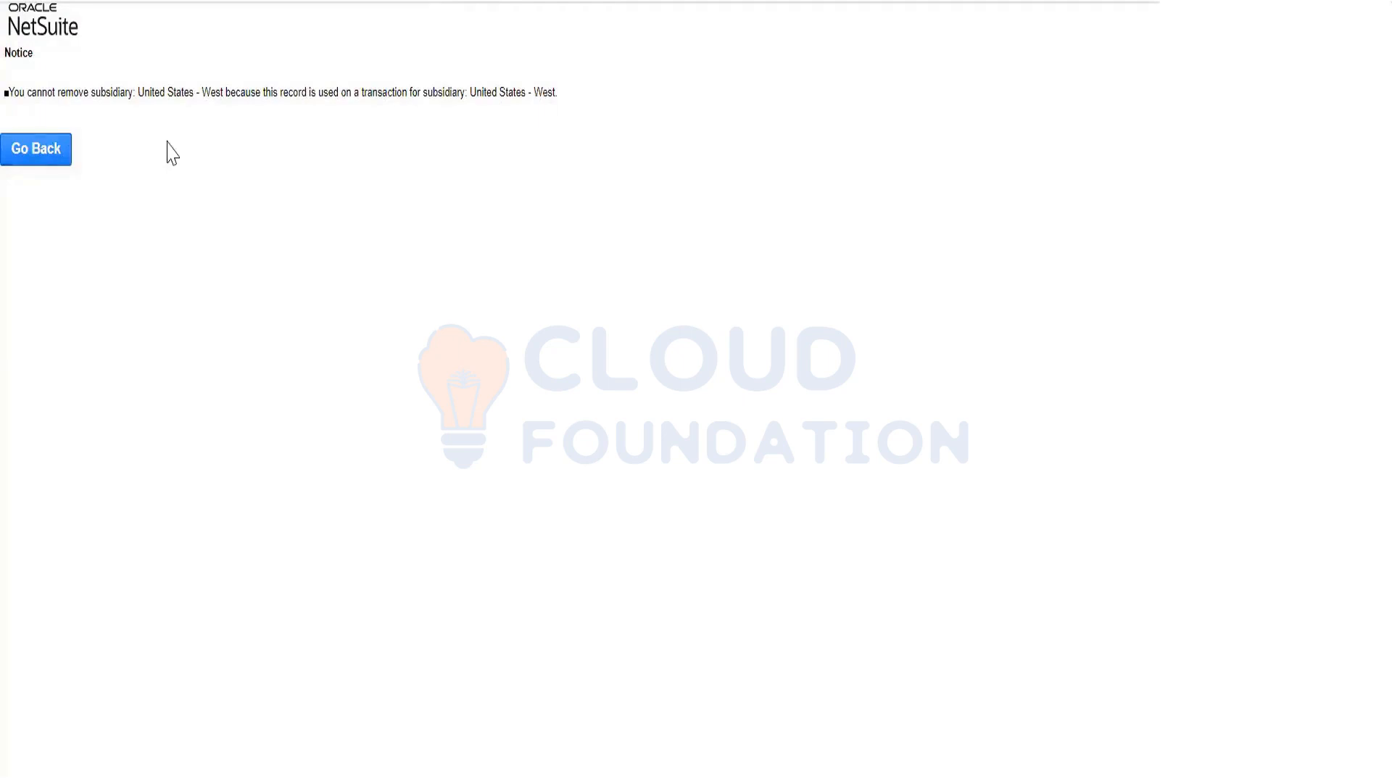
pyautogui.tripleClick(288, 90)
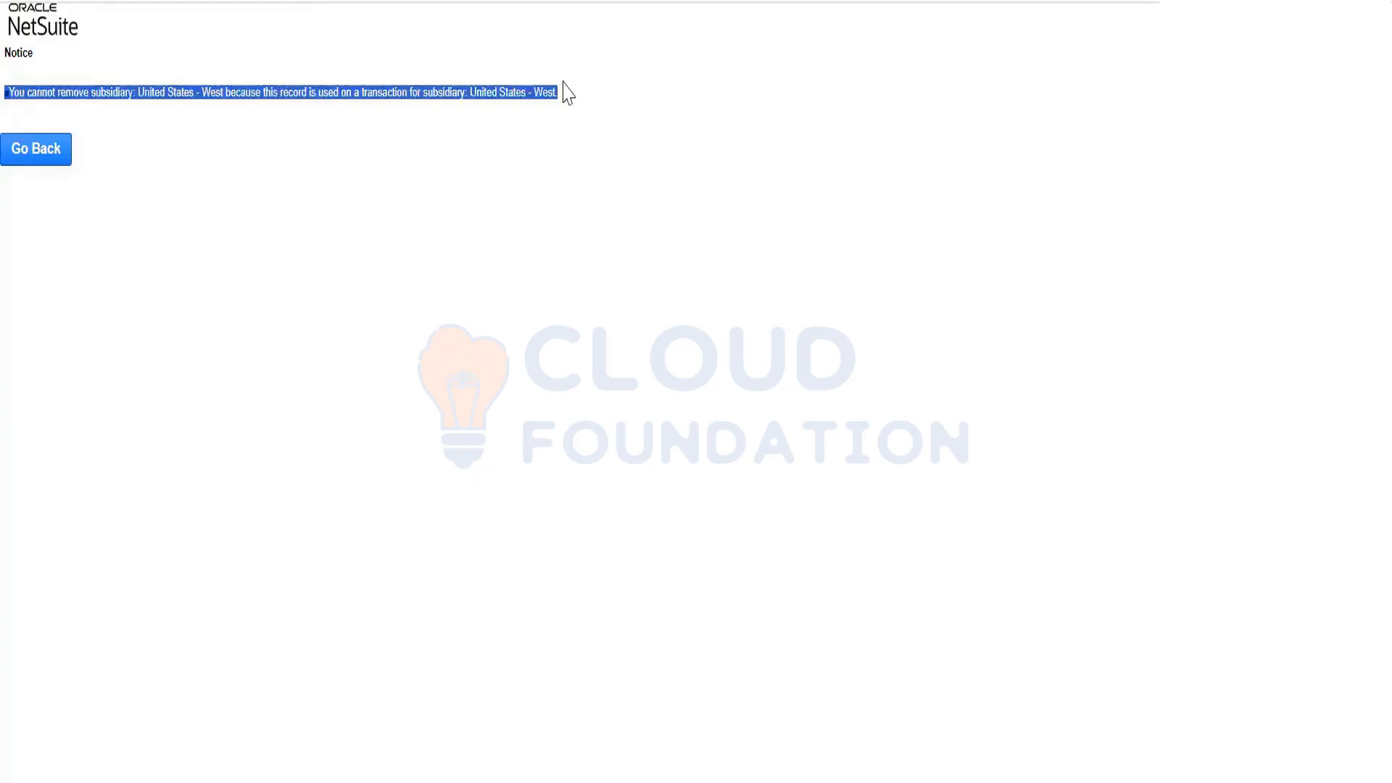
pyautogui.click(56, 174)
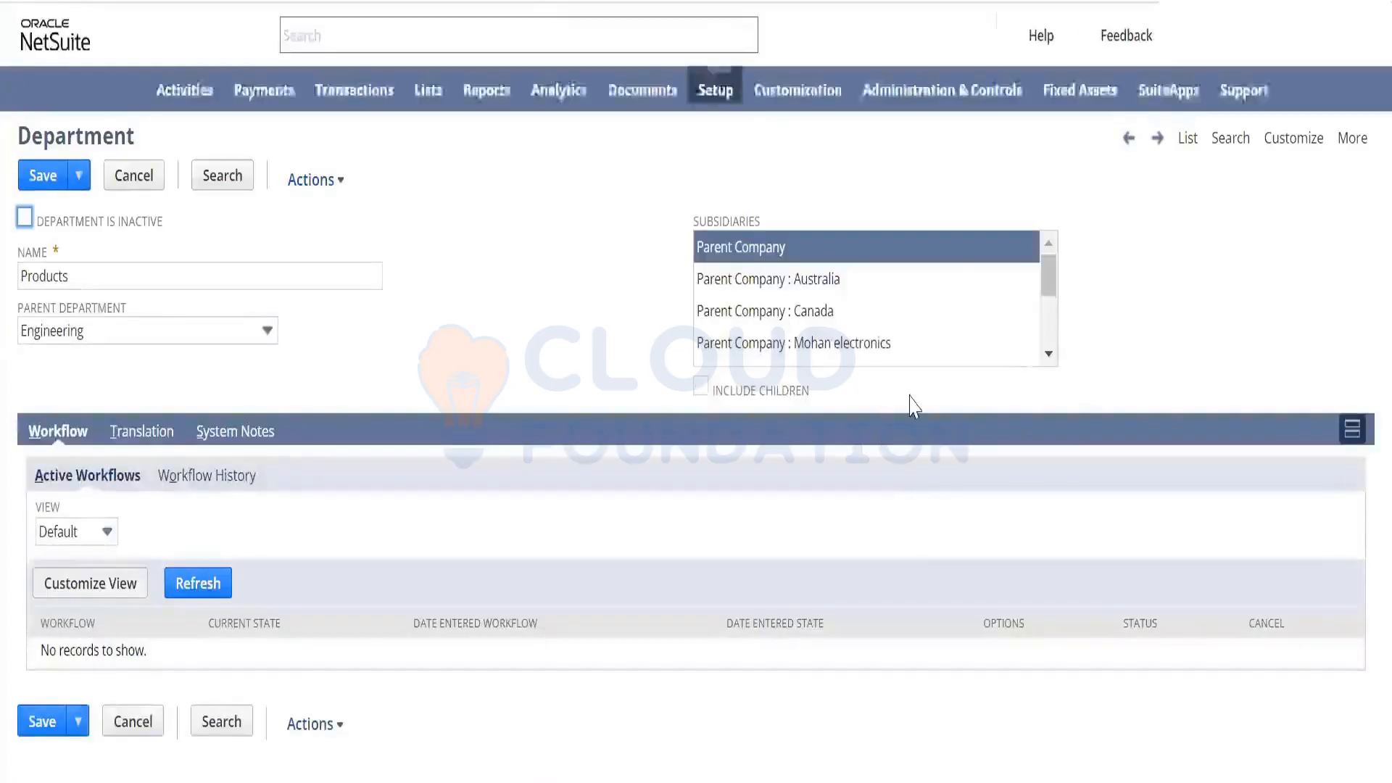
# - Assign the Products department to the United States - West subsidiary only, save it, and check the subsidiary on the saved record
pyautogui.click(1049, 355)
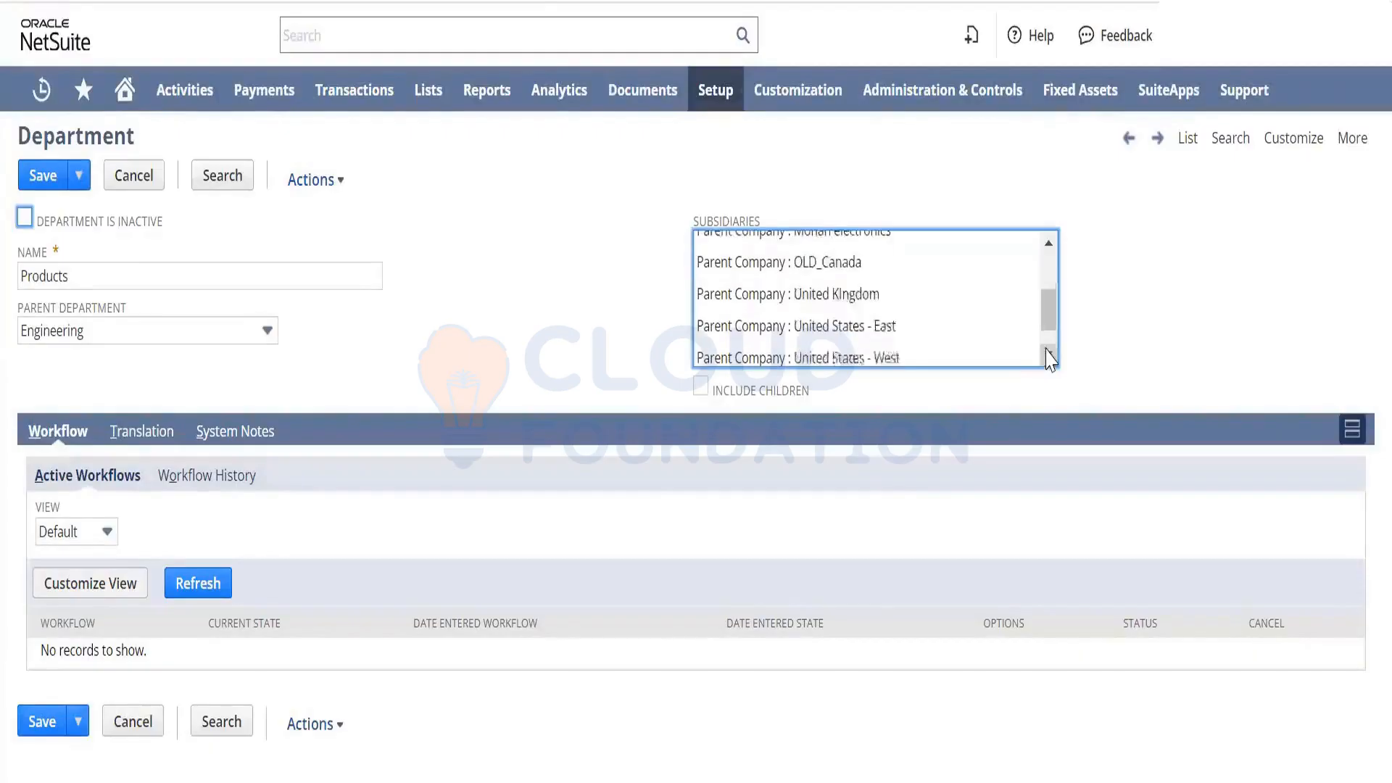
pyautogui.click(934, 321)
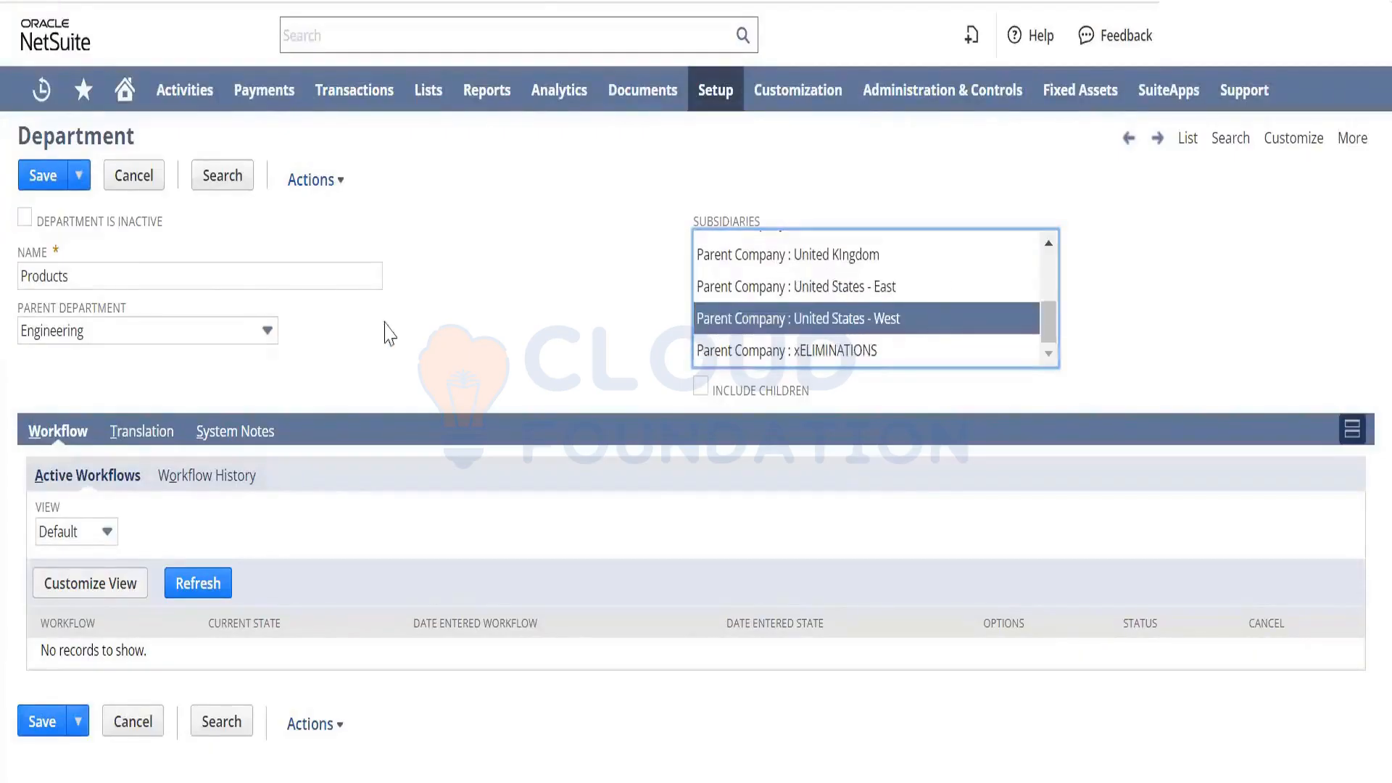
pyautogui.click(55, 172)
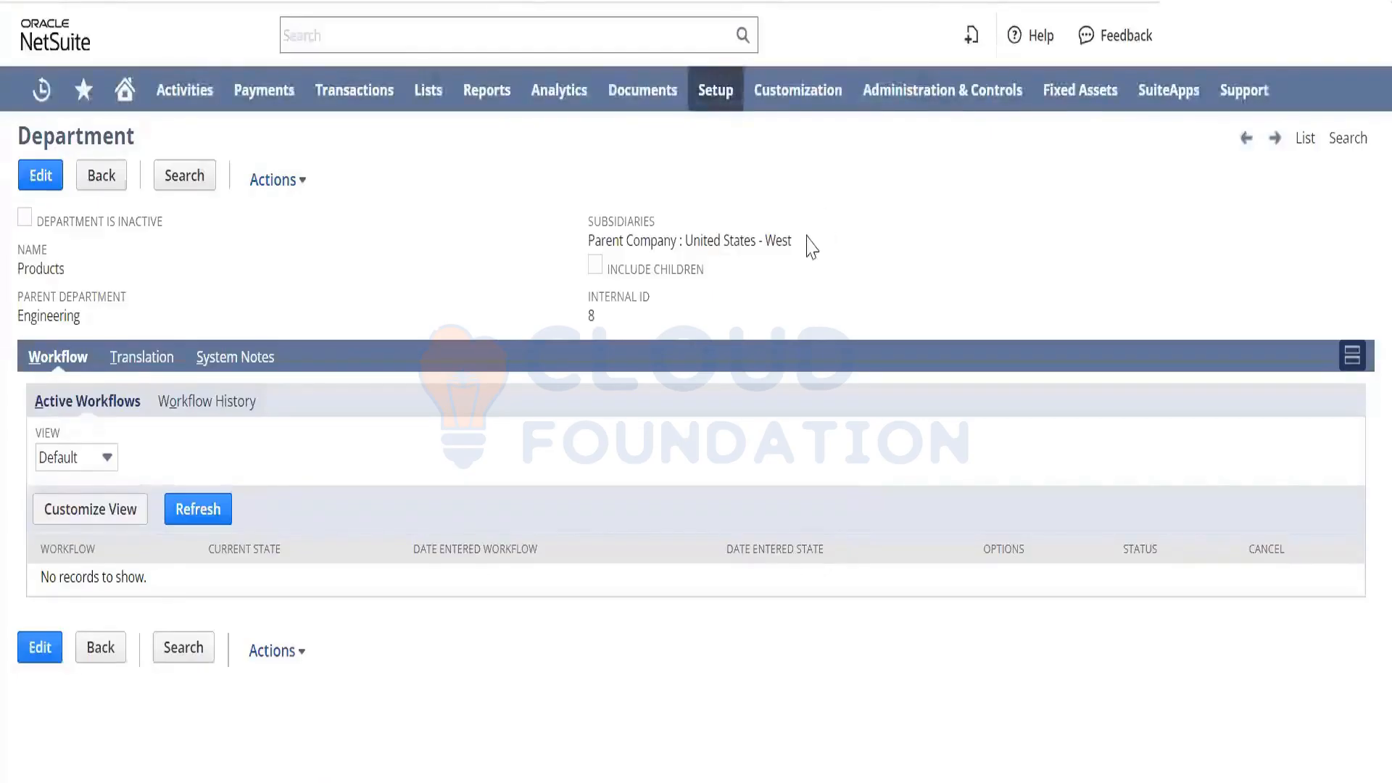
pyautogui.moveTo(790, 241); pyautogui.dragTo(697, 236)
pyautogui.tripleClick(696, 239)
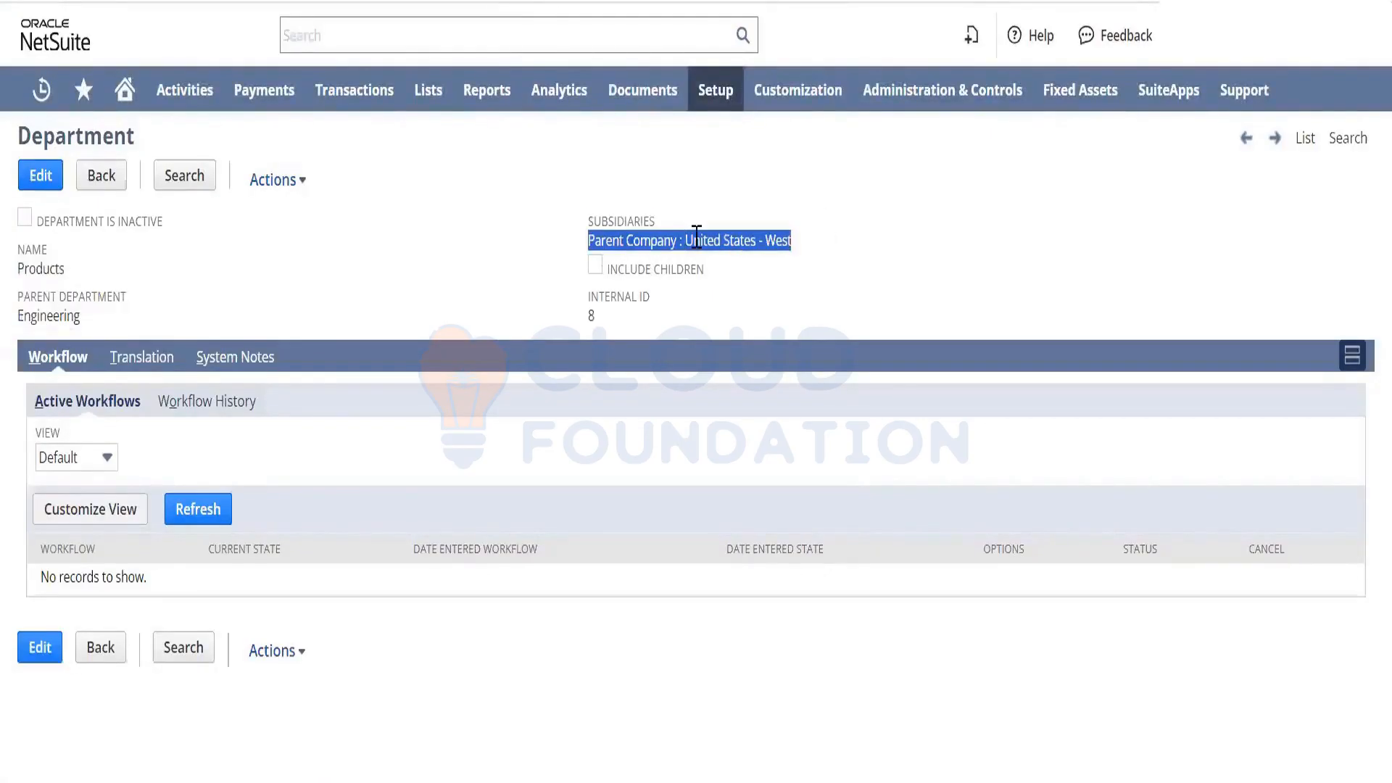
# - Reassign the Products department to Parent Company, include its child subsidiaries, and save the change
pyautogui.click(54, 187)
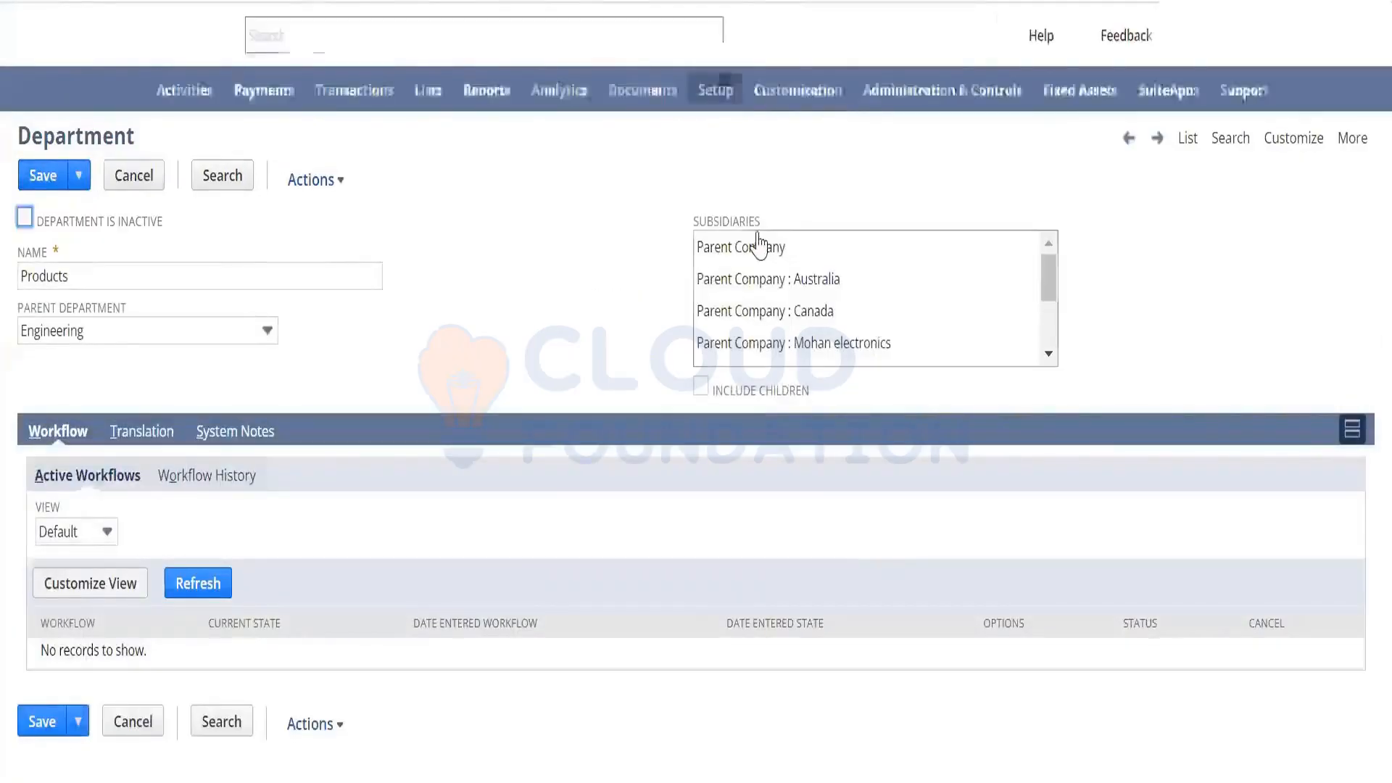
pyautogui.click(758, 246)
pyautogui.click(700, 387)
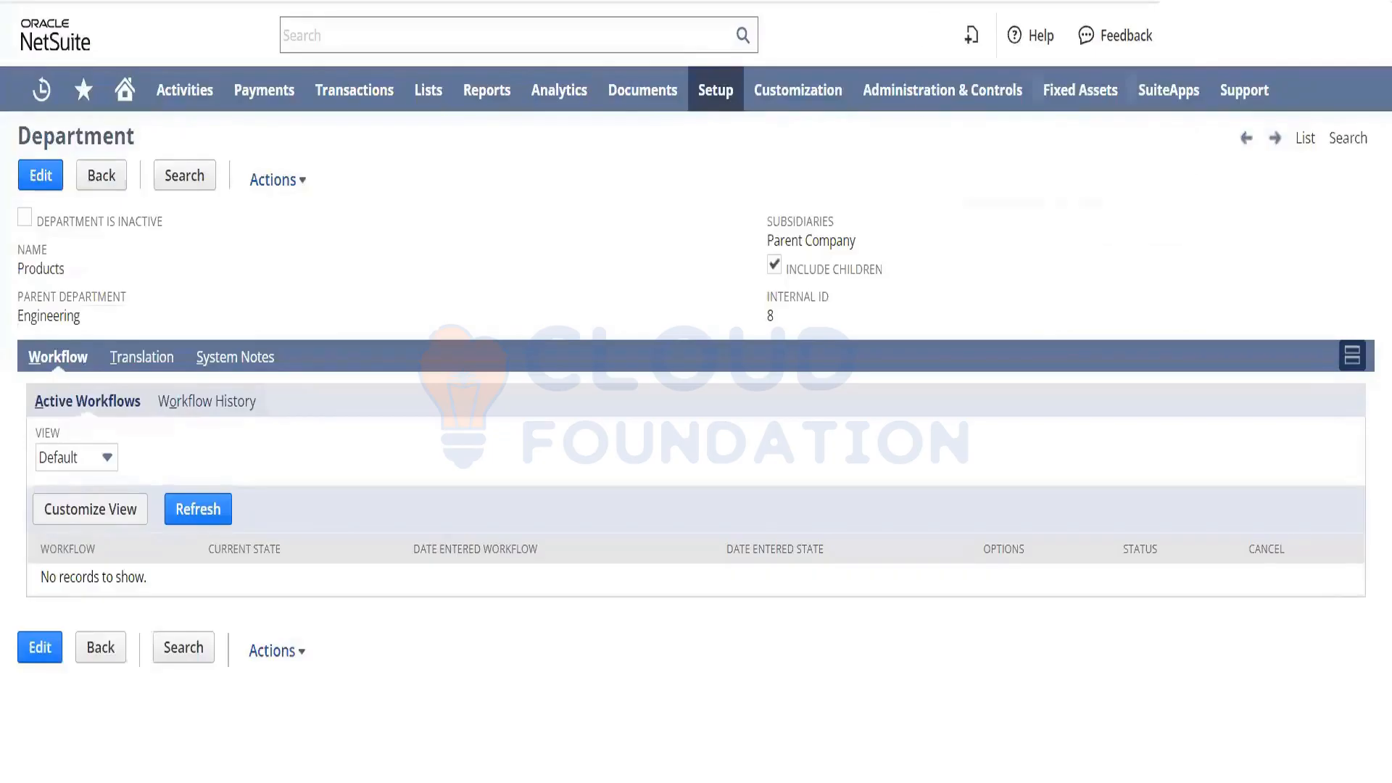
# - Create and save a class named Training Furniture under parent class Class-A, assigned to Parent Company with children included
pyautogui.click(978, 1)
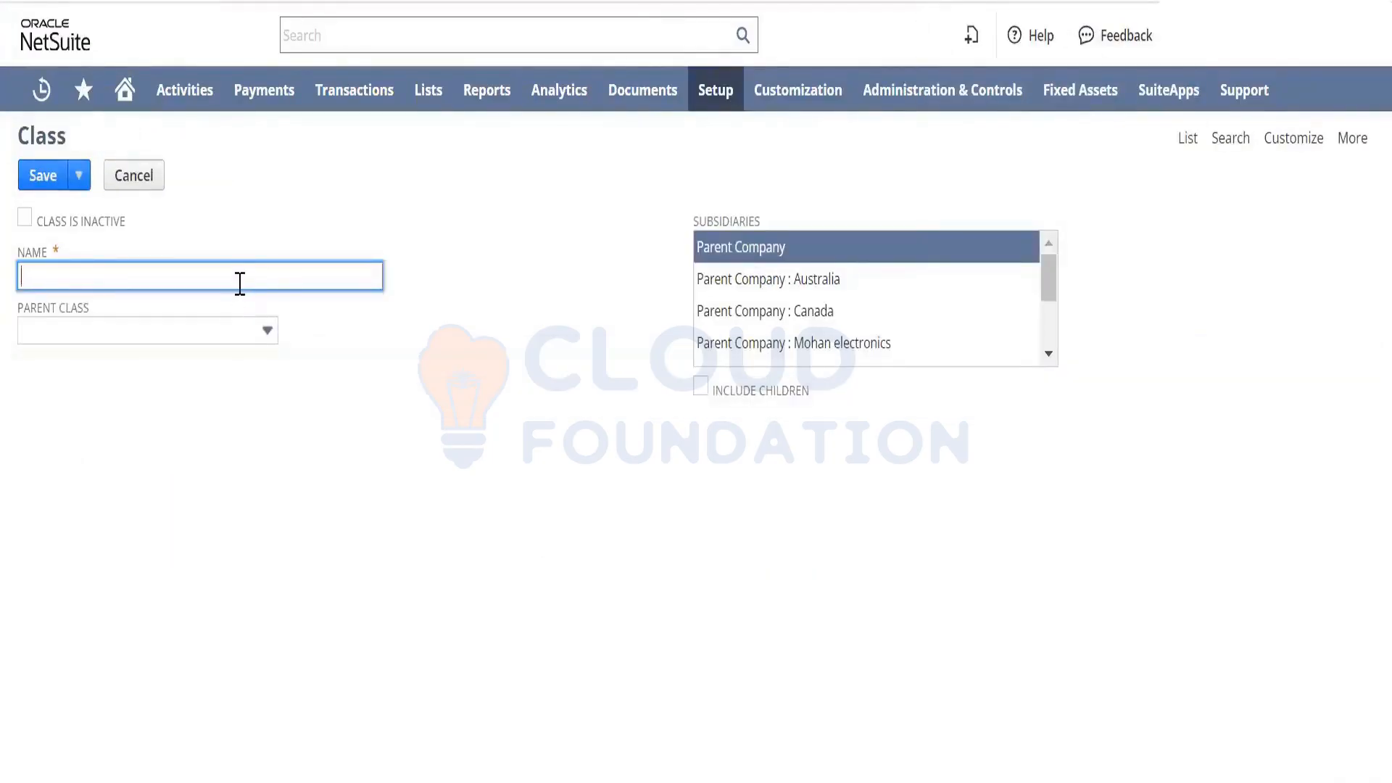
pyautogui.write('Training Furniture')
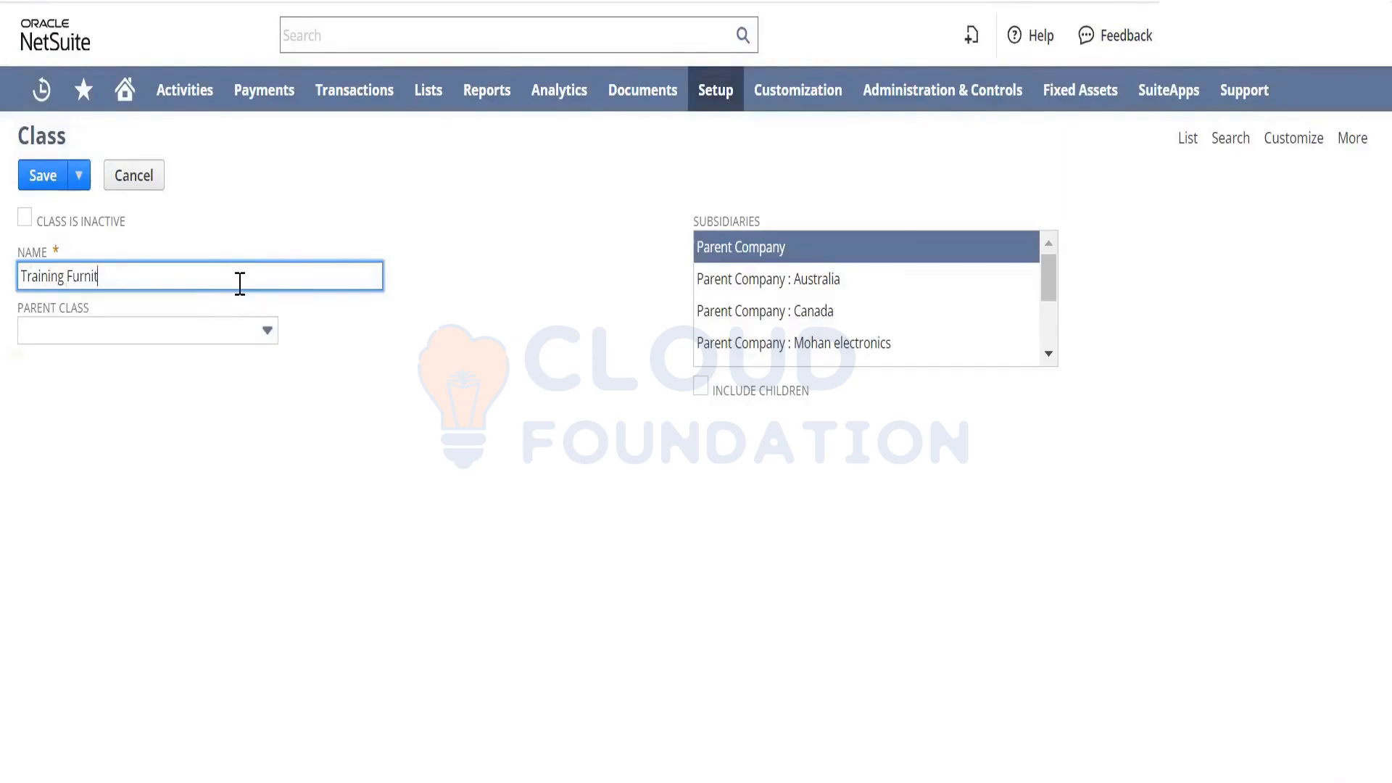
pyautogui.press('Tab')
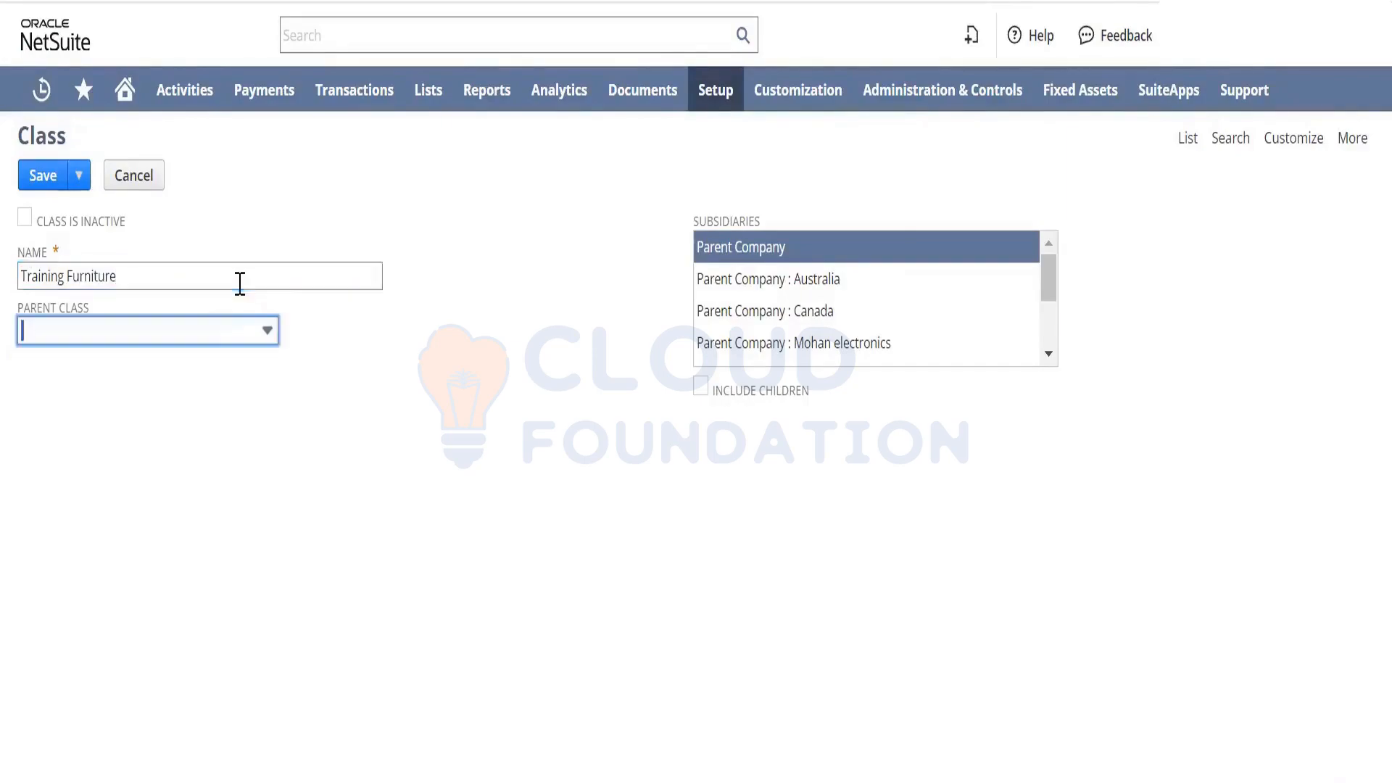
pyautogui.click(237, 330)
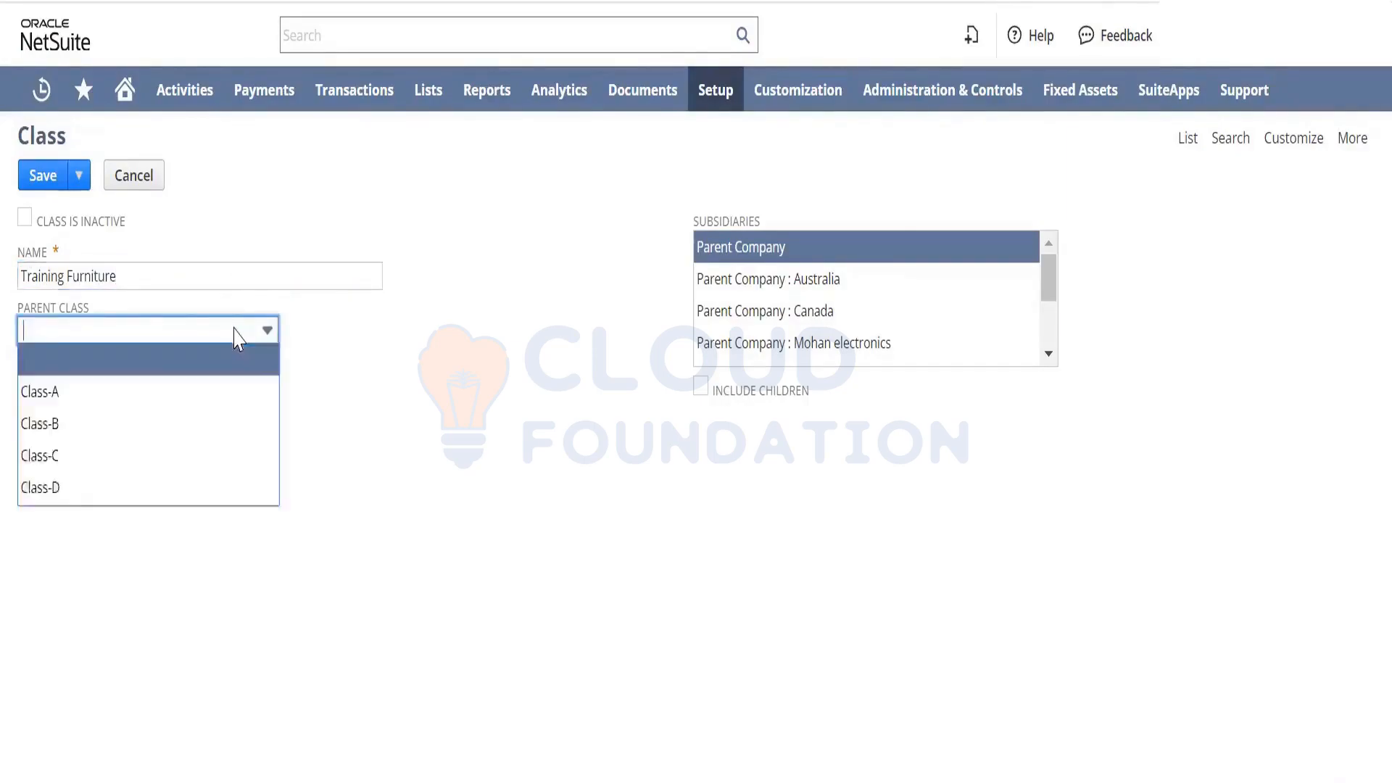
pyautogui.click(183, 403)
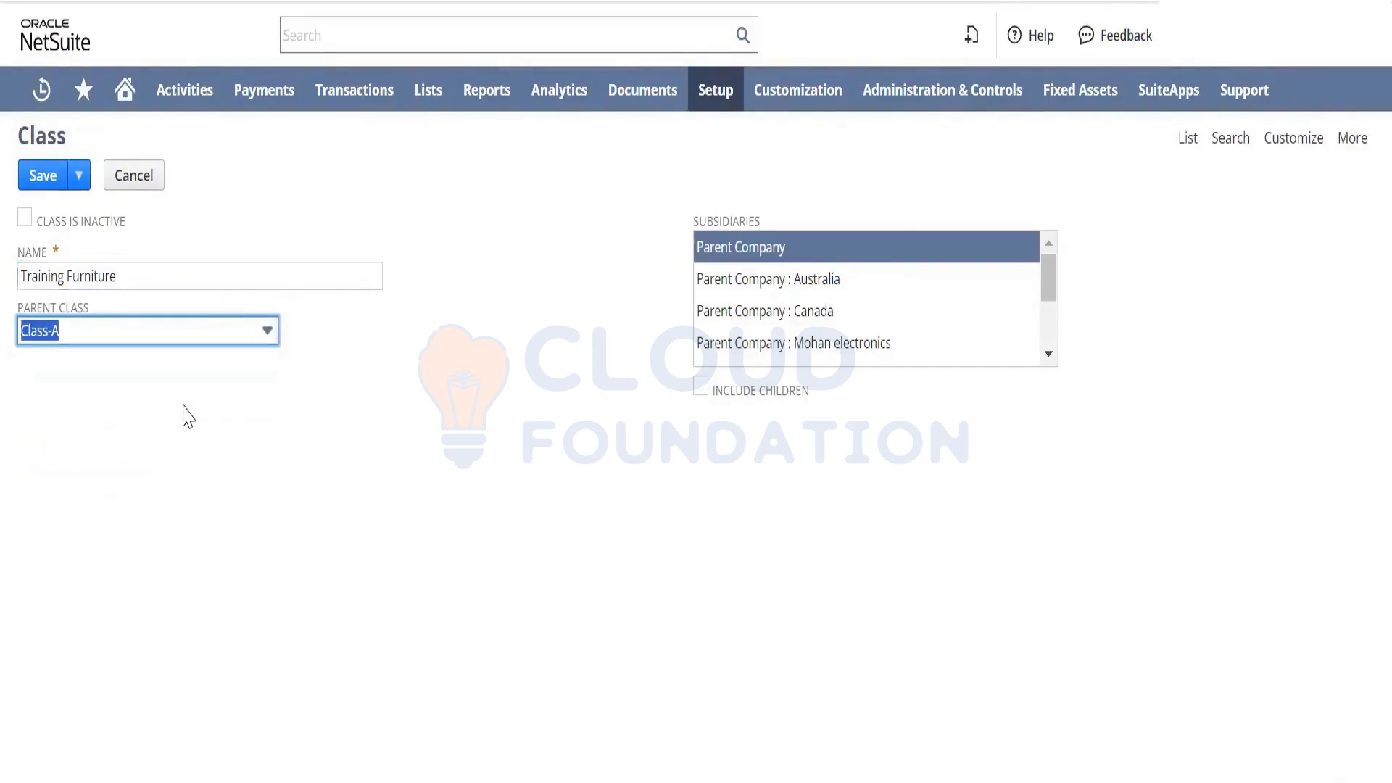
pyautogui.click(701, 391)
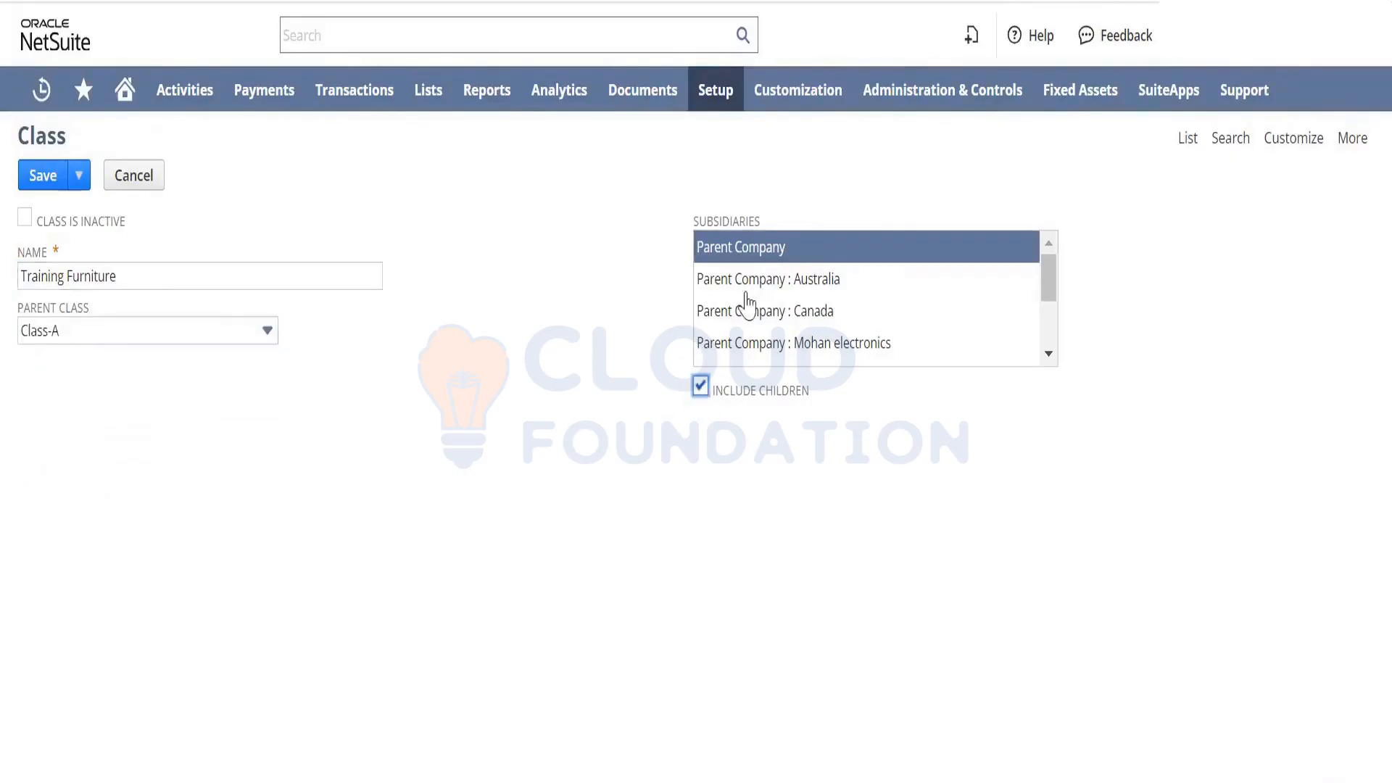
pyautogui.click(31, 174)
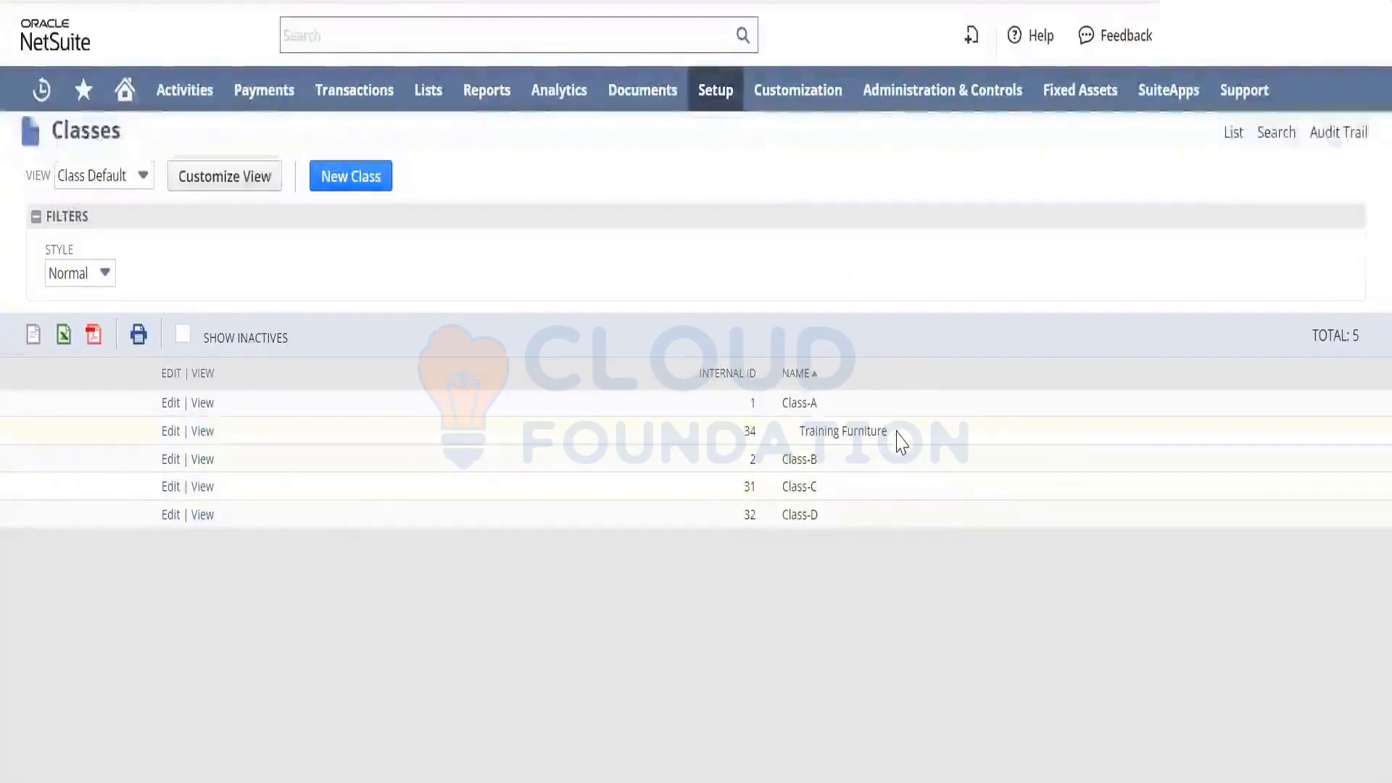
# - Check the internal IDs in the class list and mark the Training Furniture class inactive, leaving inactive classes hidden
pyautogui.moveTo(871, 431); pyautogui.dragTo(792, 447)
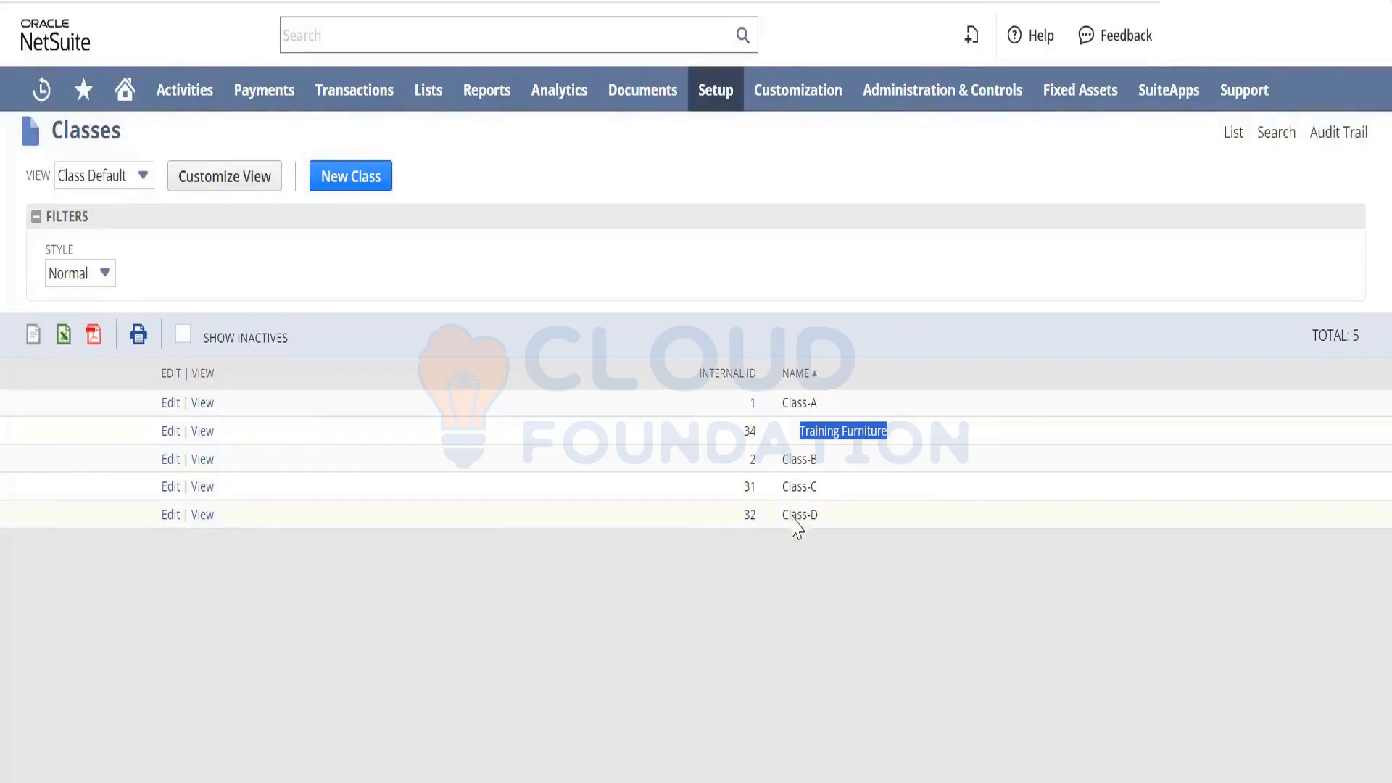
pyautogui.doubleClick(751, 428)
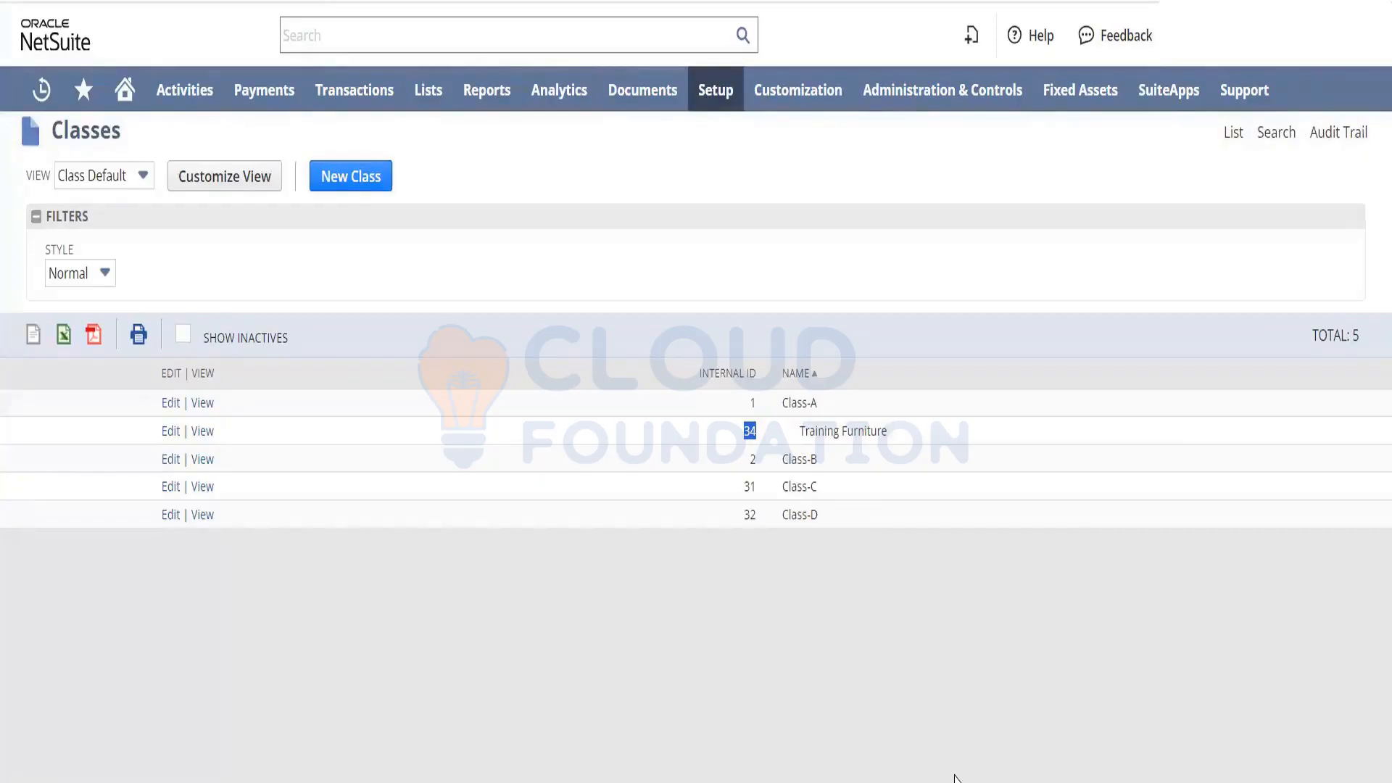
pyautogui.doubleClick(748, 513)
pyautogui.click(190, 339)
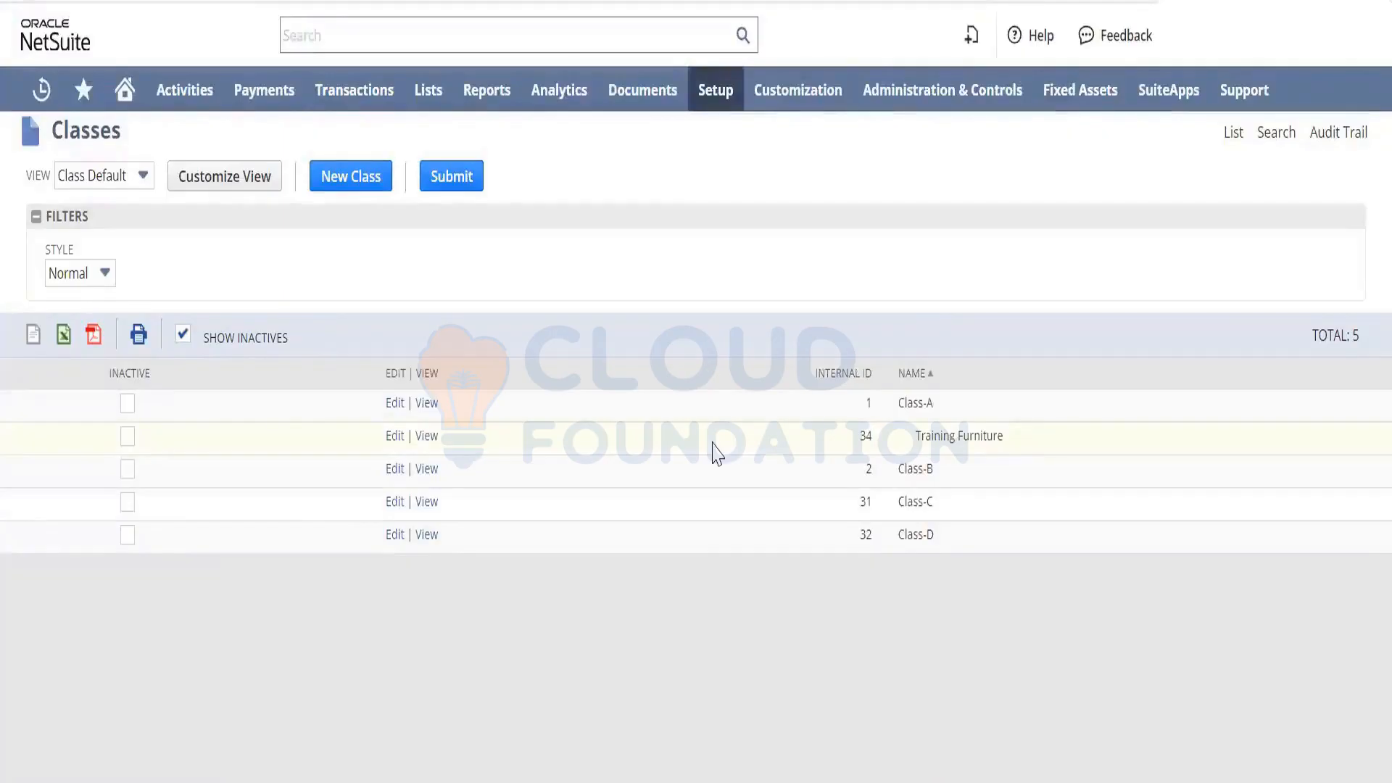
pyautogui.click(128, 436)
pyautogui.click(451, 190)
pyautogui.click(183, 334)
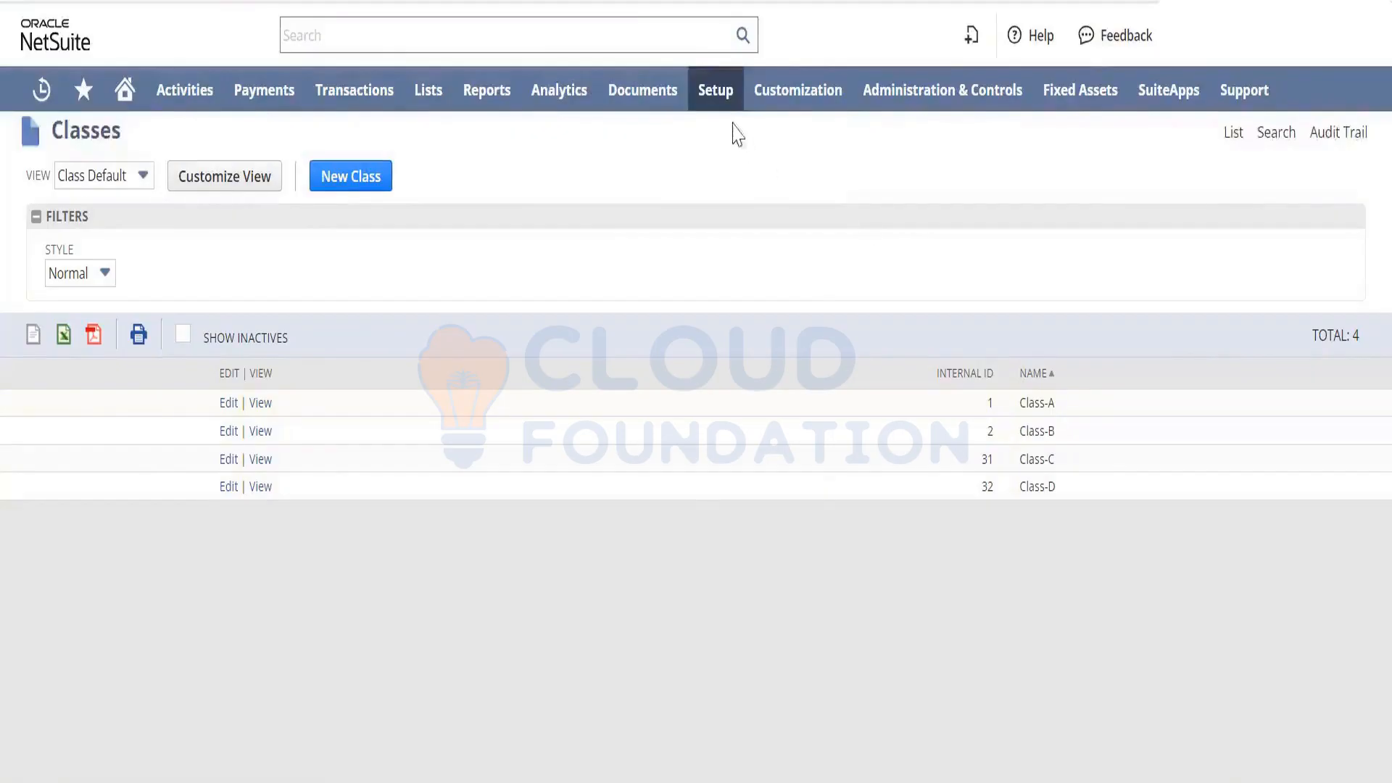
# - Look over the setup import and export tasks, including Import CSV Records, without opening any of them
pyautogui.moveTo(719, 99)
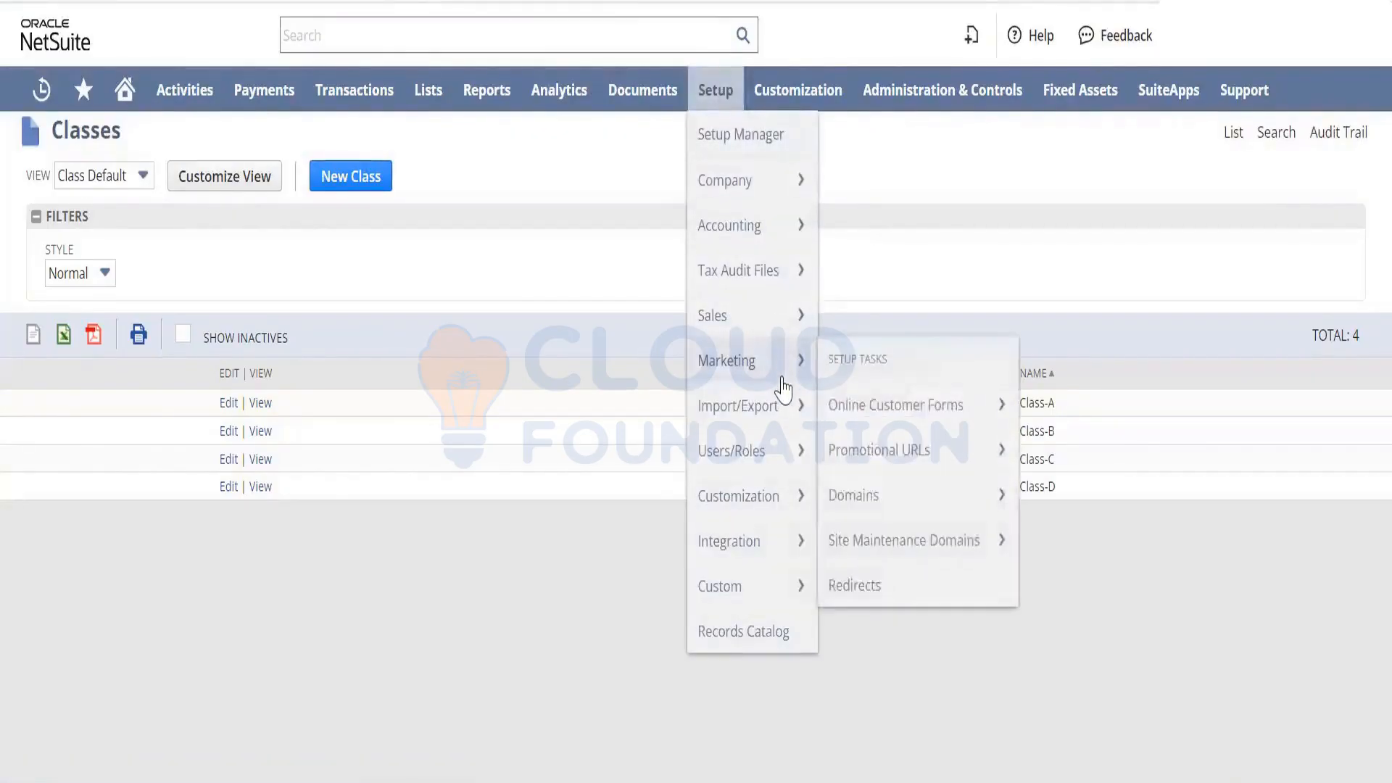
pyautogui.moveTo(768, 404)
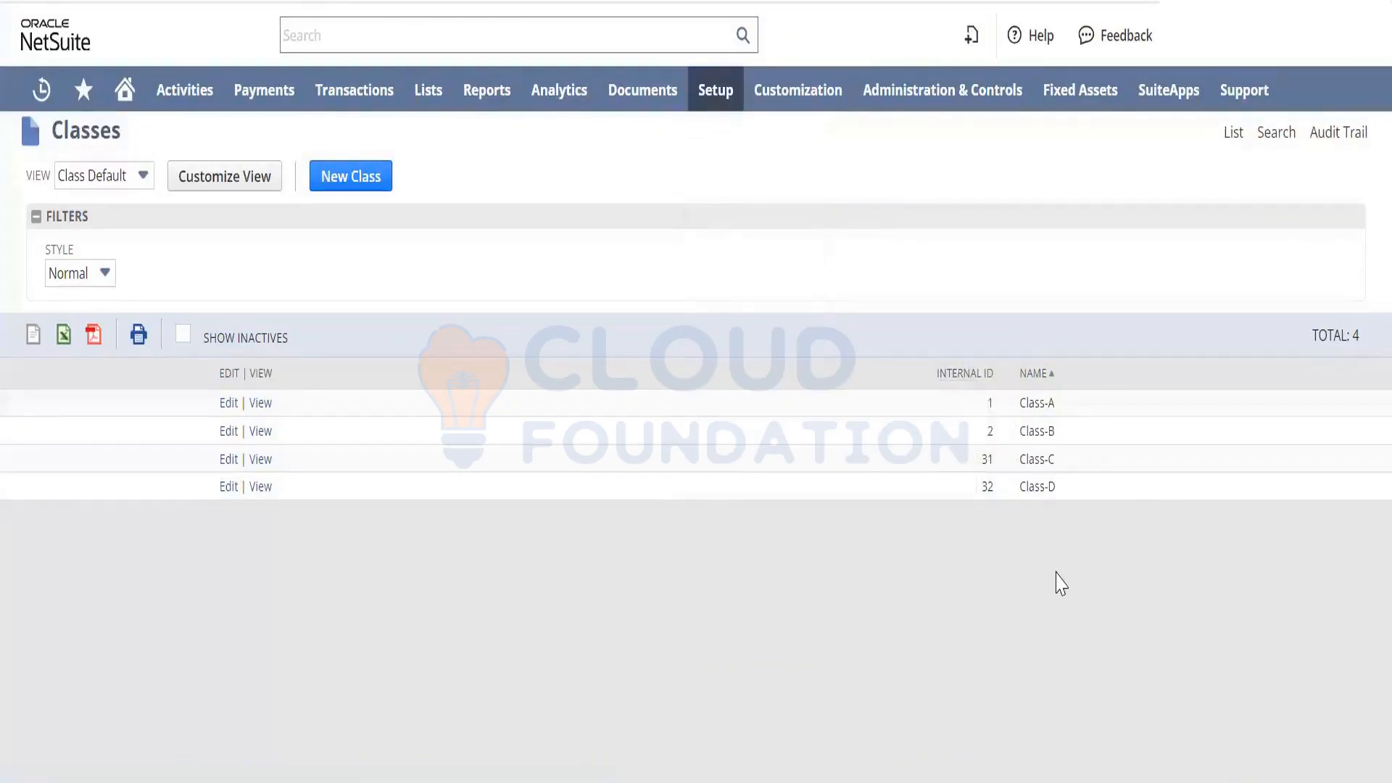
pyautogui.tripleClick(1041, 404)
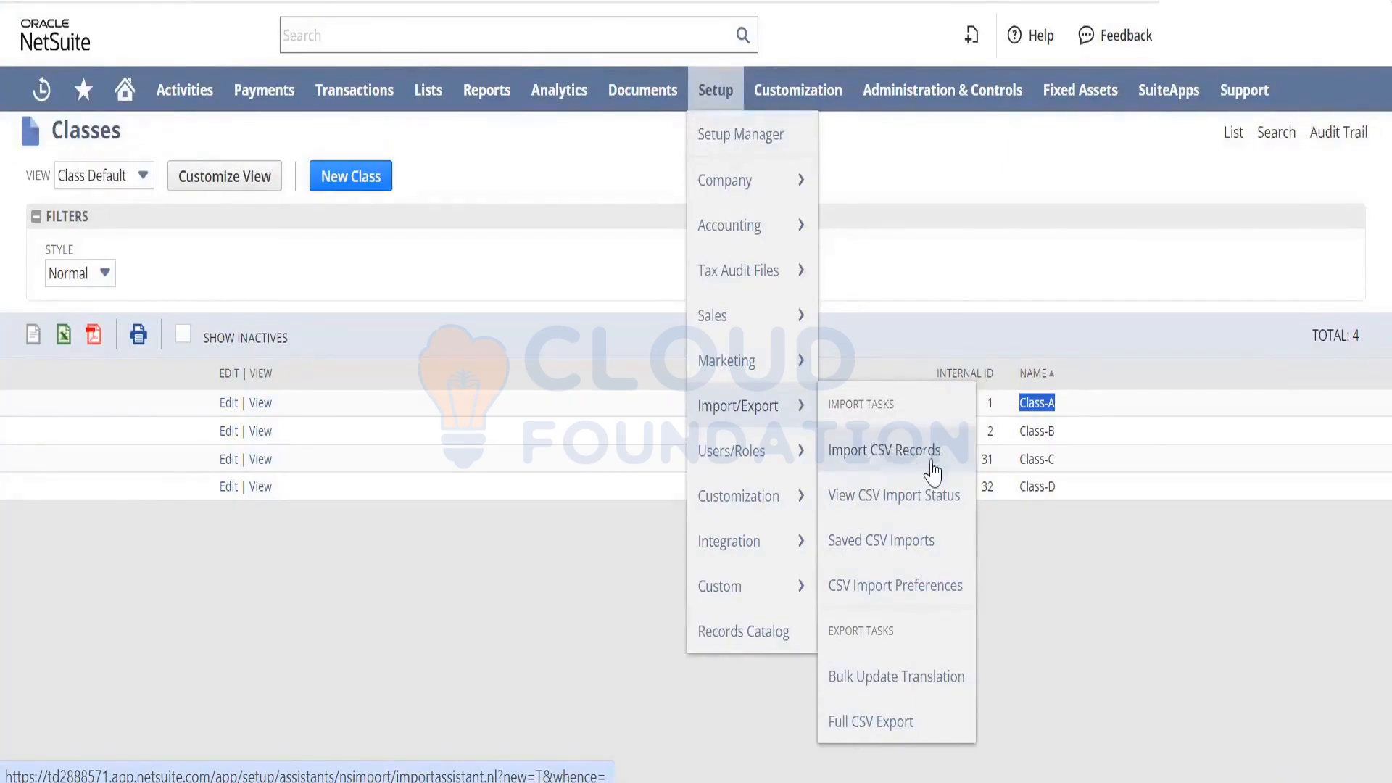
pyautogui.click(1124, 577)
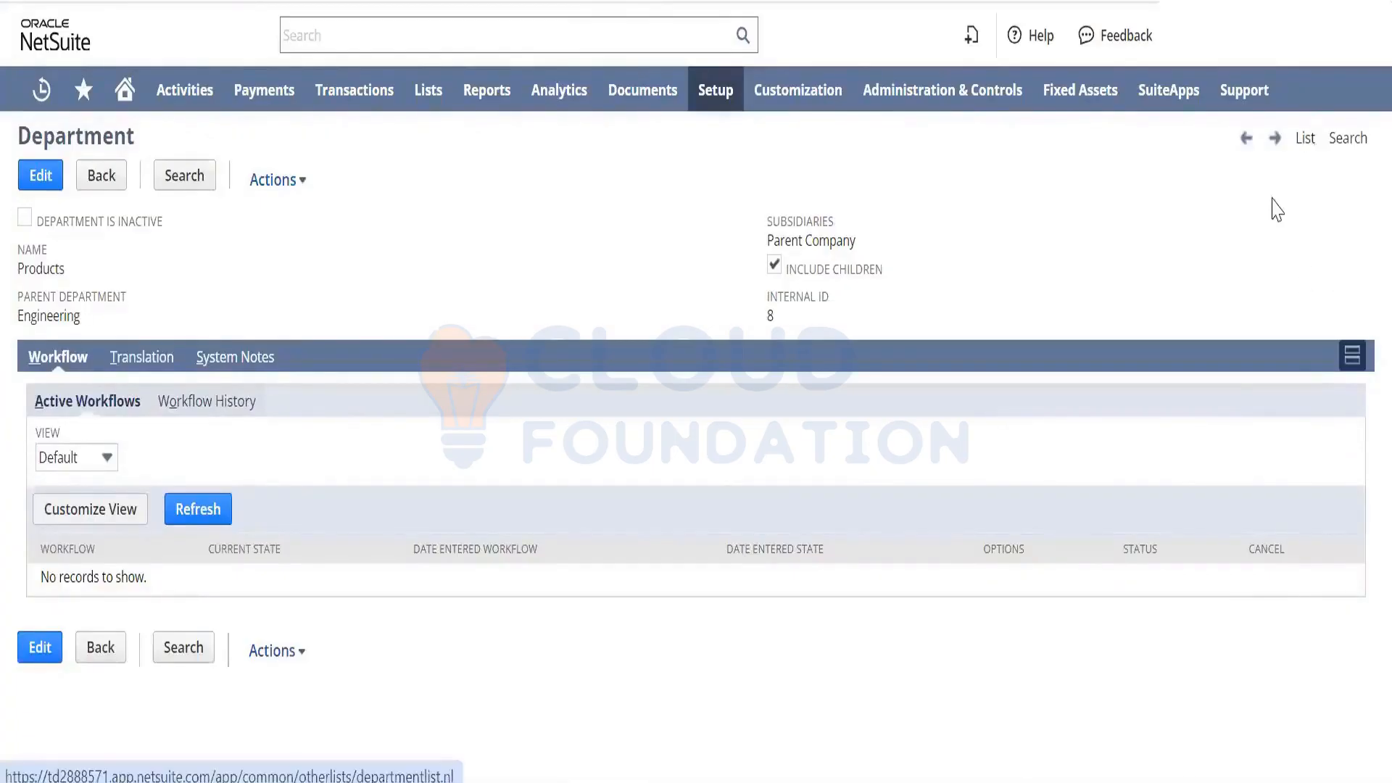
# - Open the department list, and leave the CA-1 warehouse for the warehouse list, discarding its unsaved changes
pyautogui.click(1305, 139)
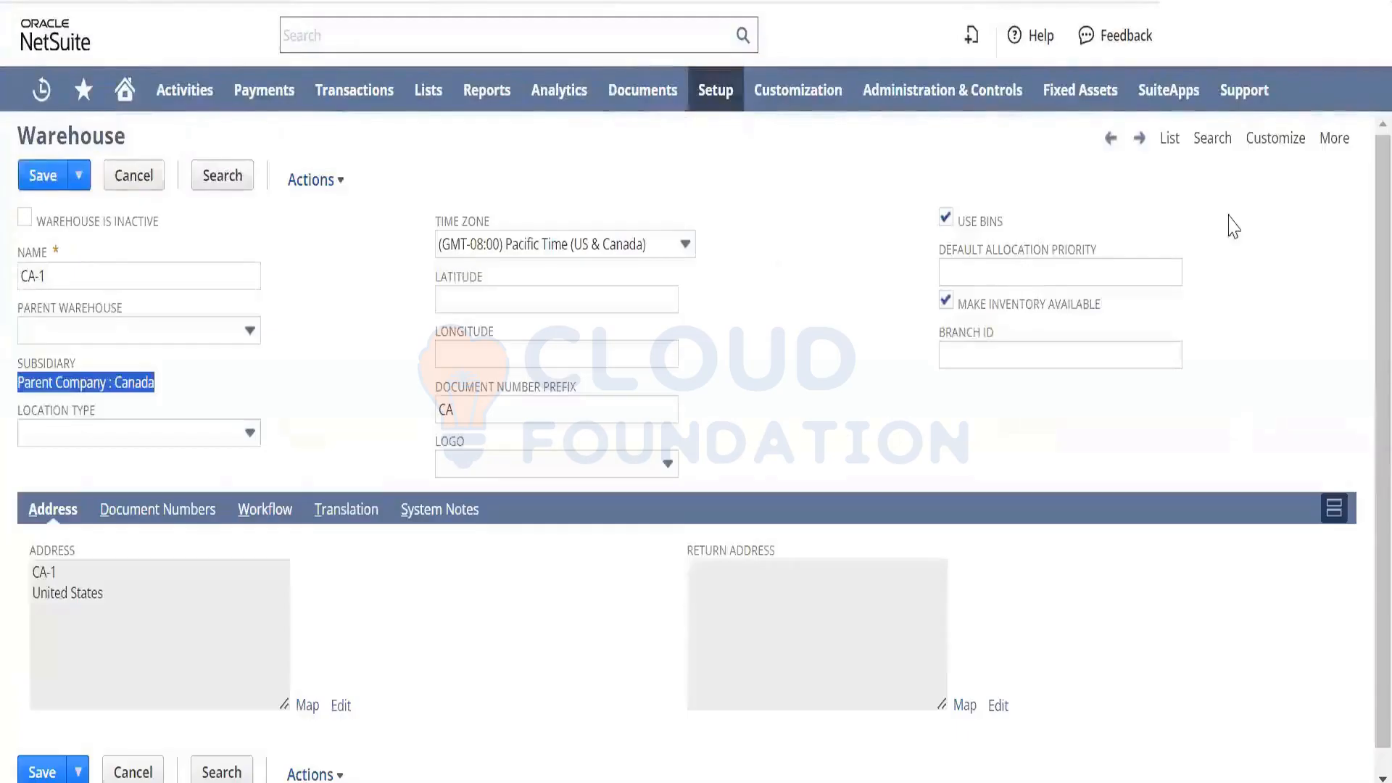
pyautogui.click(1169, 145)
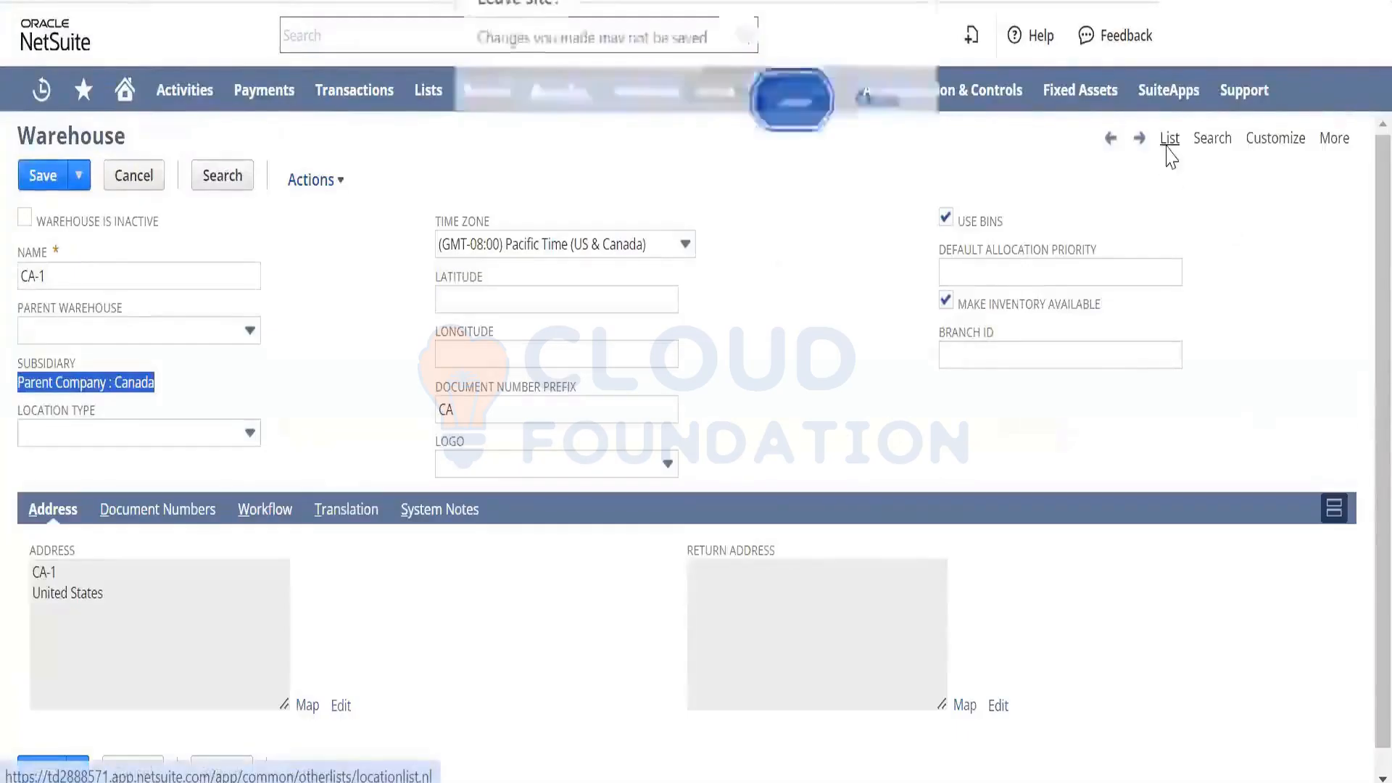
pyautogui.click(788, 101)
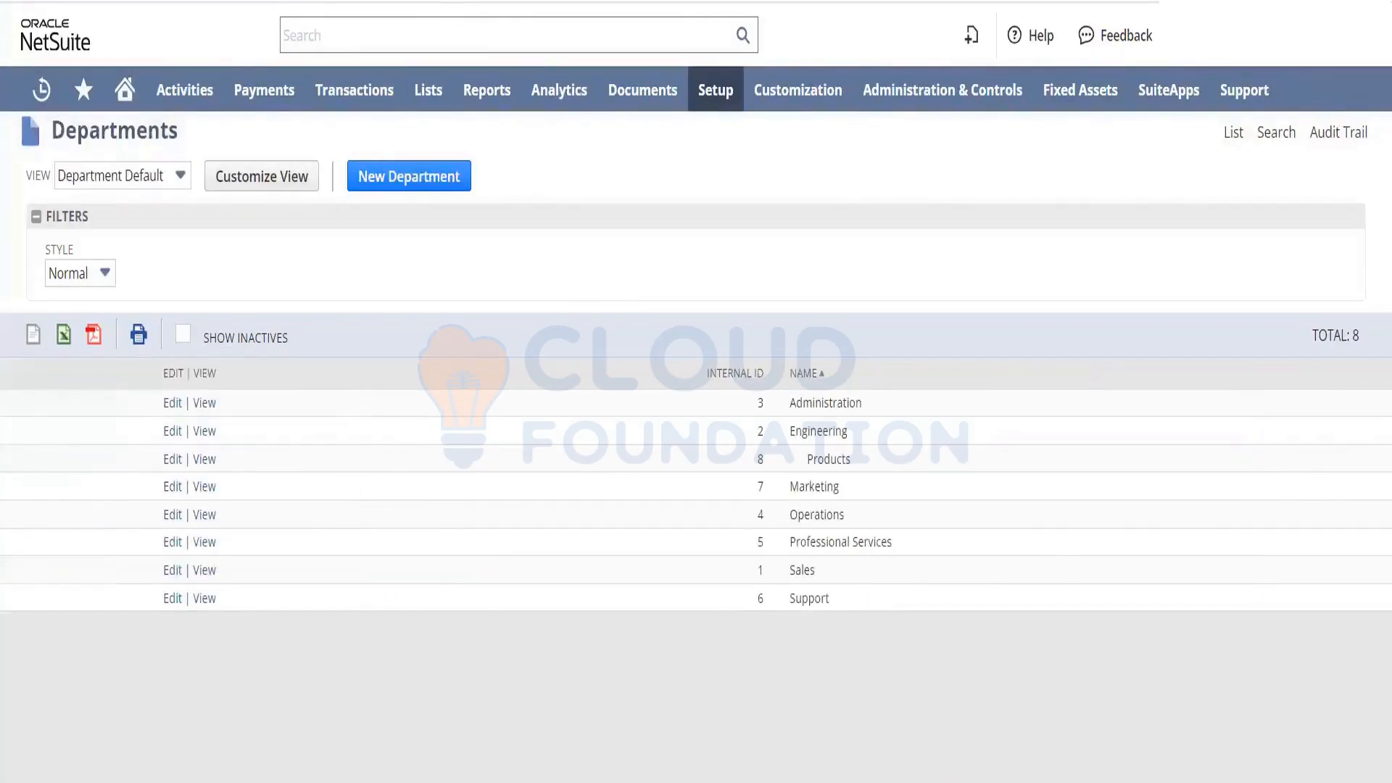
# - View the CA-1 warehouse record from the warehouse list in a separate browser tab, examine its details, and close it
pyautogui.click(582, 2)
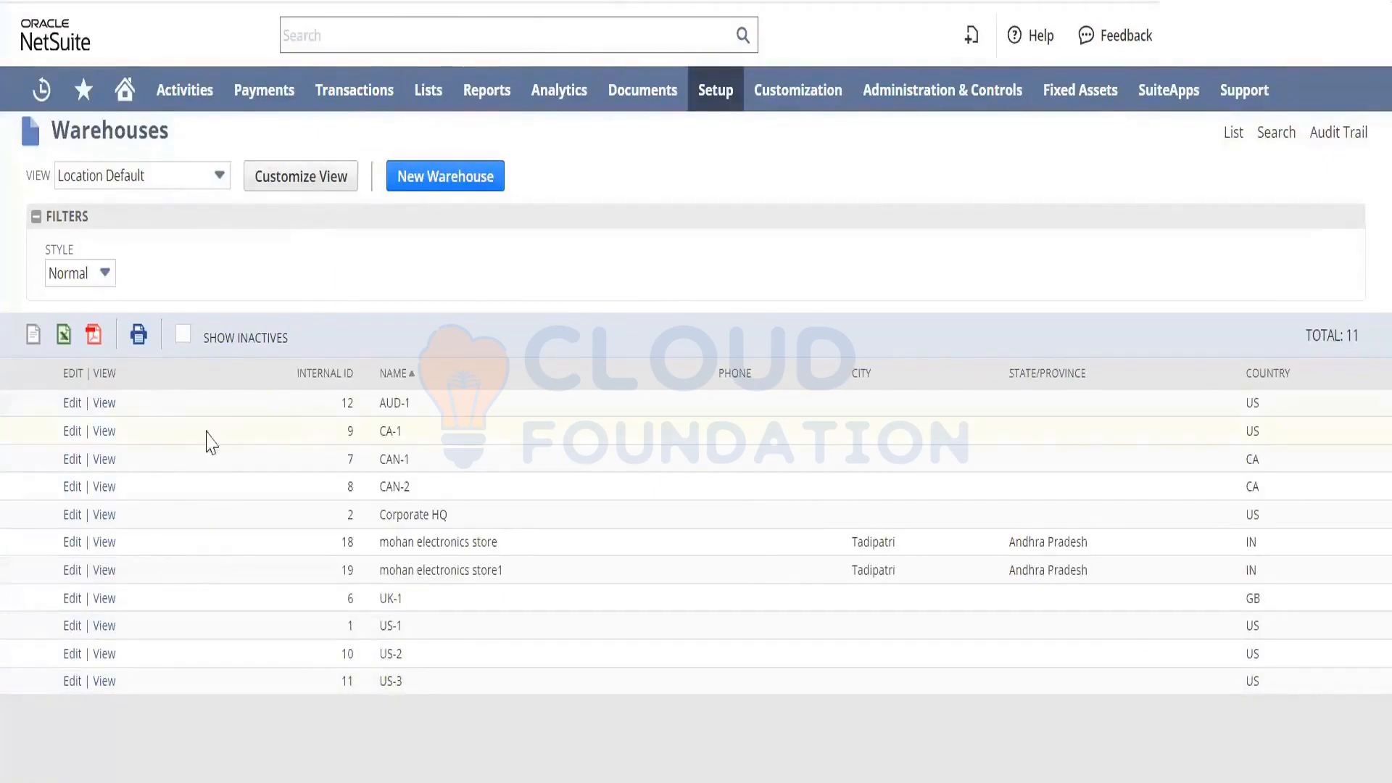
pyautogui.rightClick(109, 435)
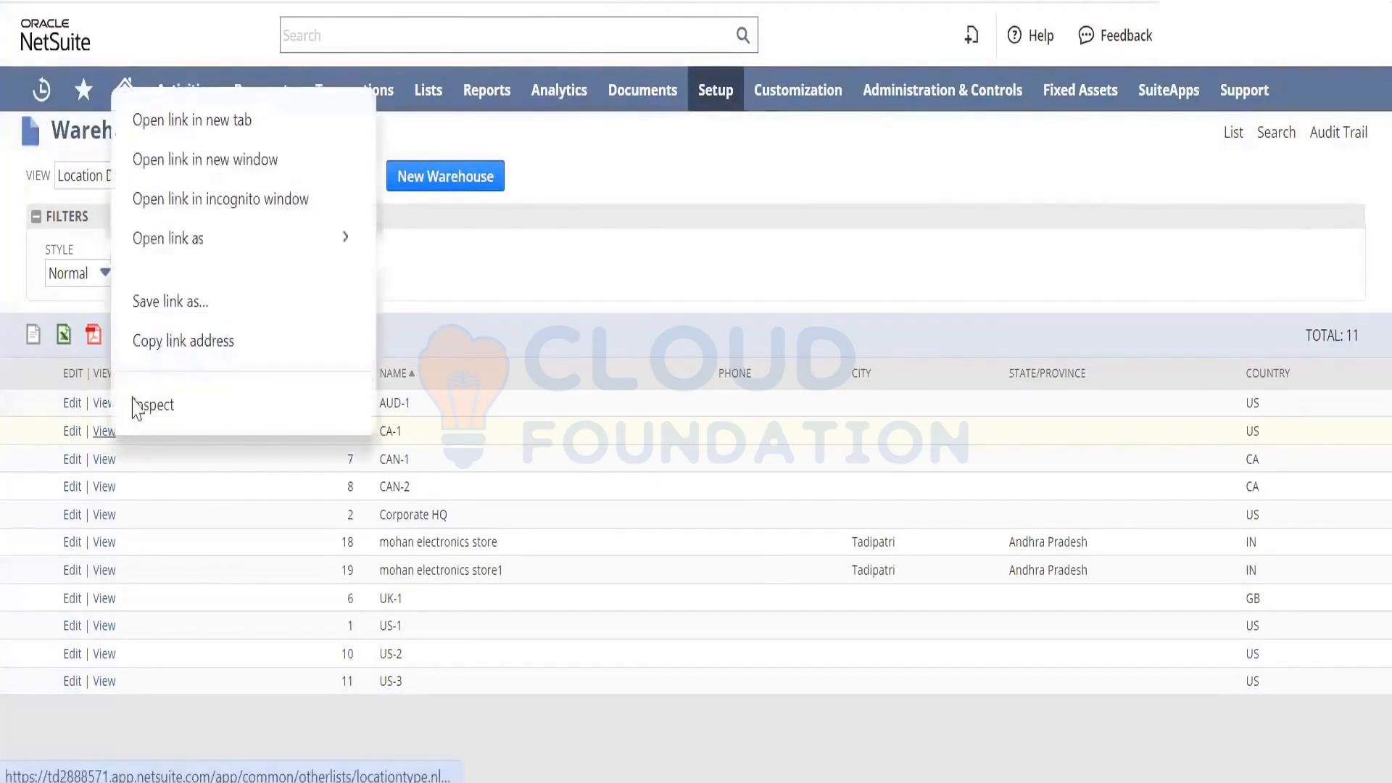
pyautogui.click(232, 134)
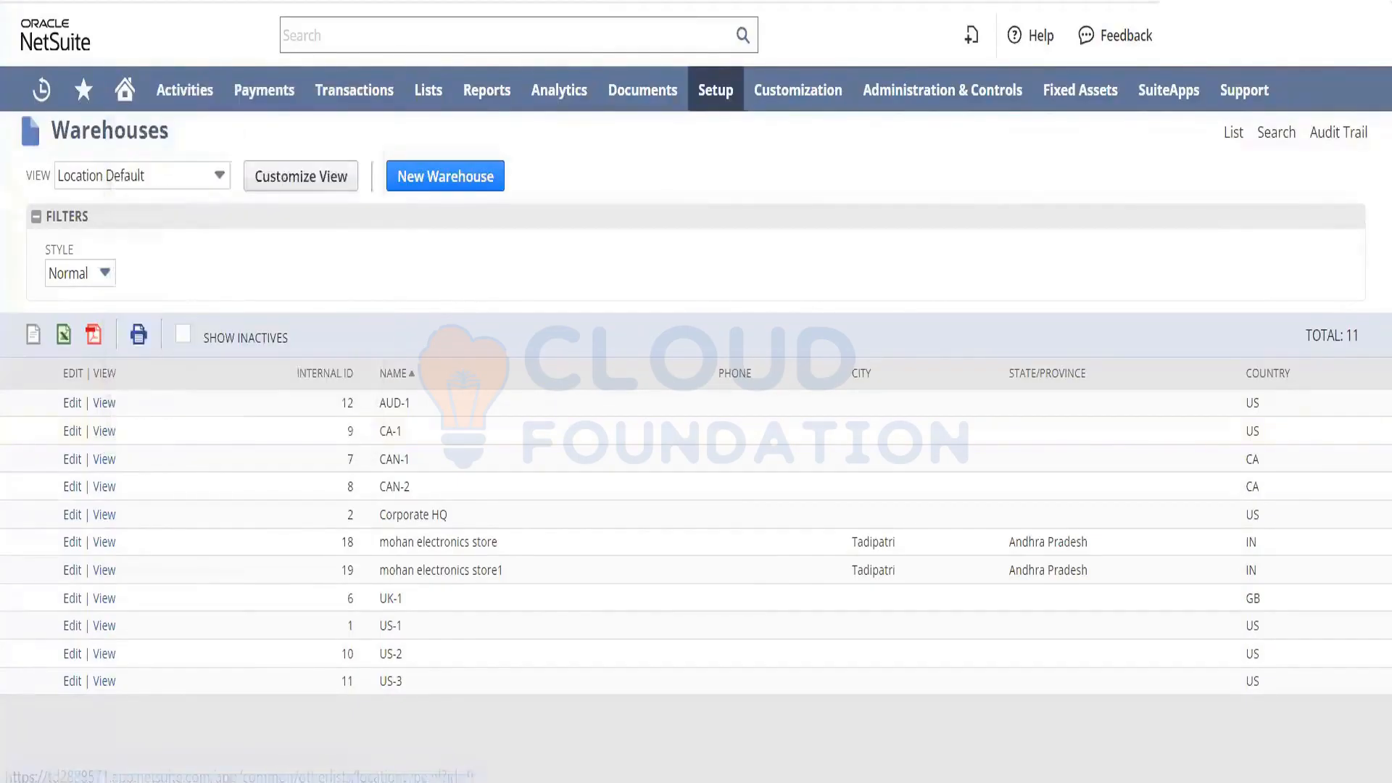
pyautogui.hotkey('ctrl', 'Tab')
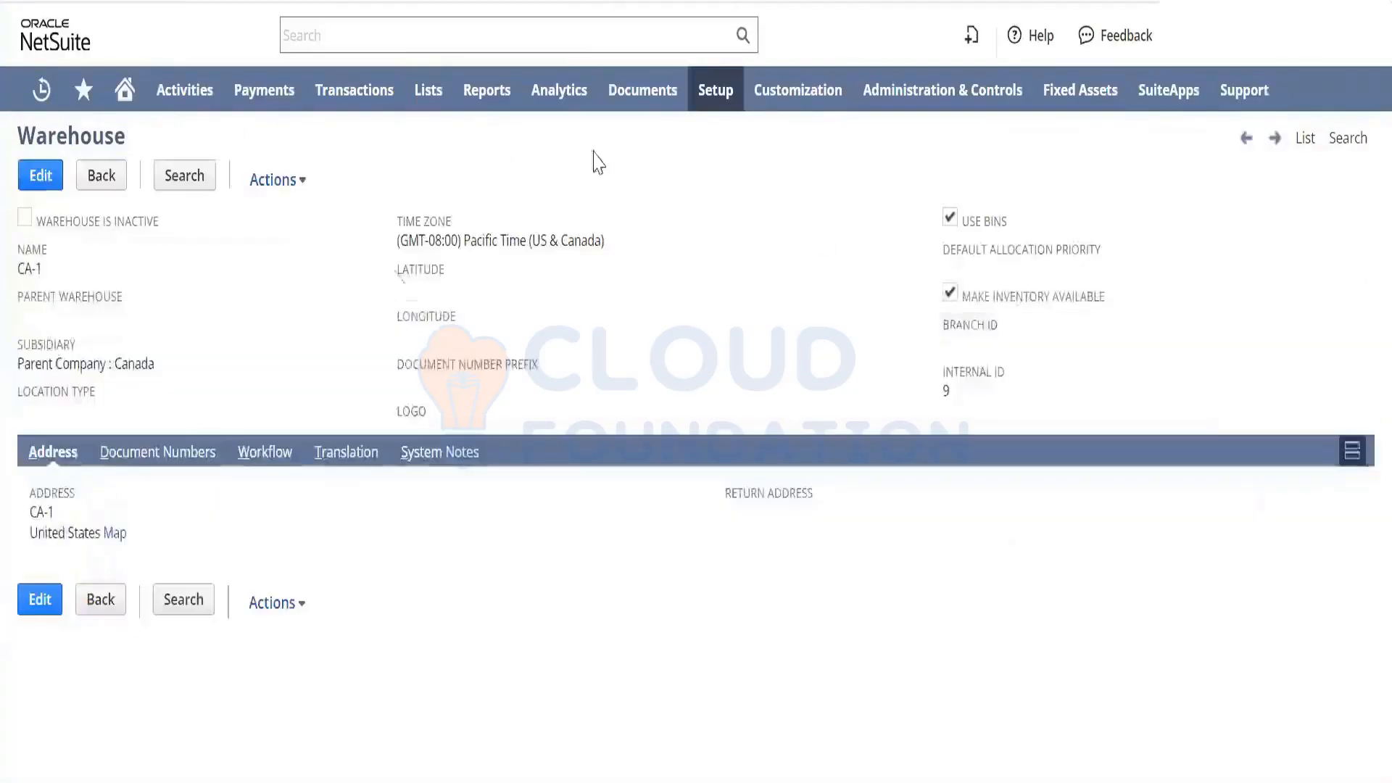
pyautogui.hotkey('ctrl', 'w')
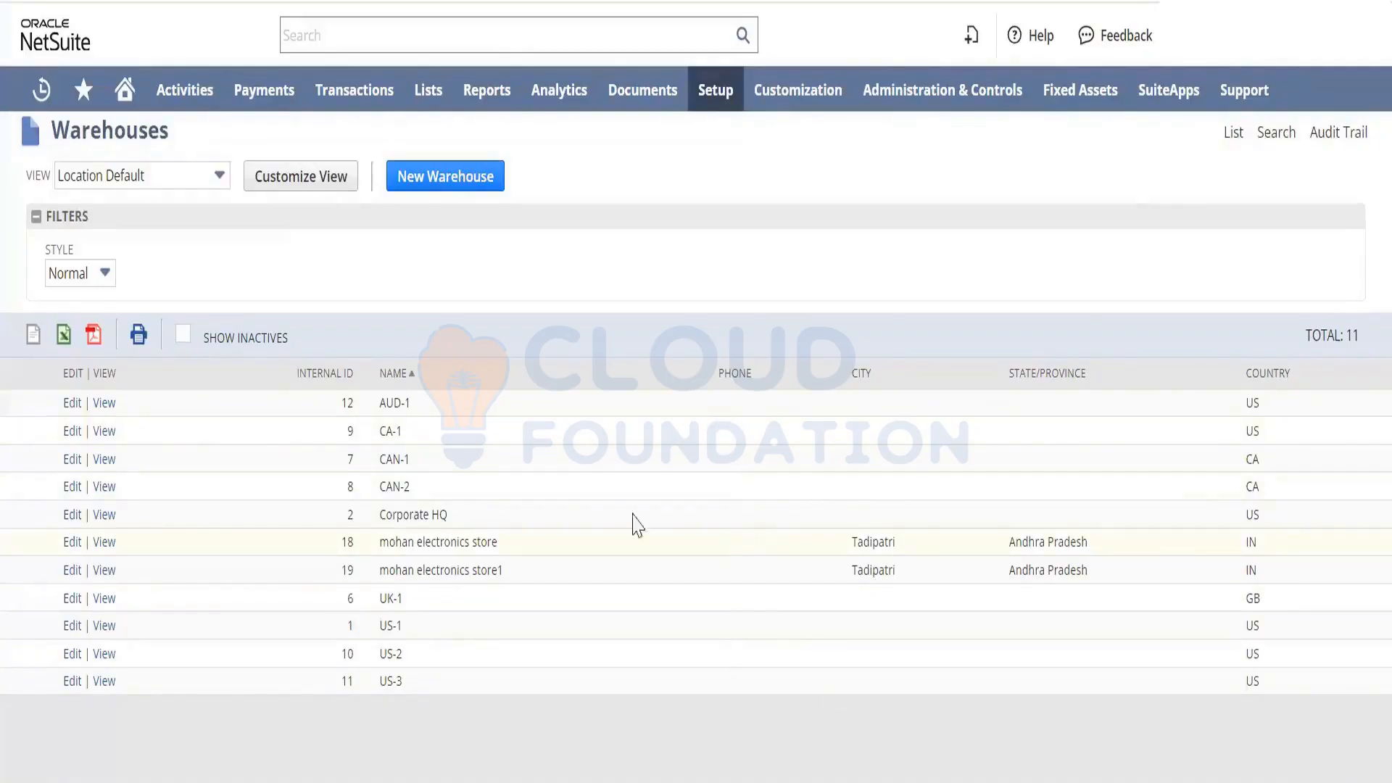
# - Customize the warehouse list view and remove the Phone column from its results
pyautogui.click(310, 182)
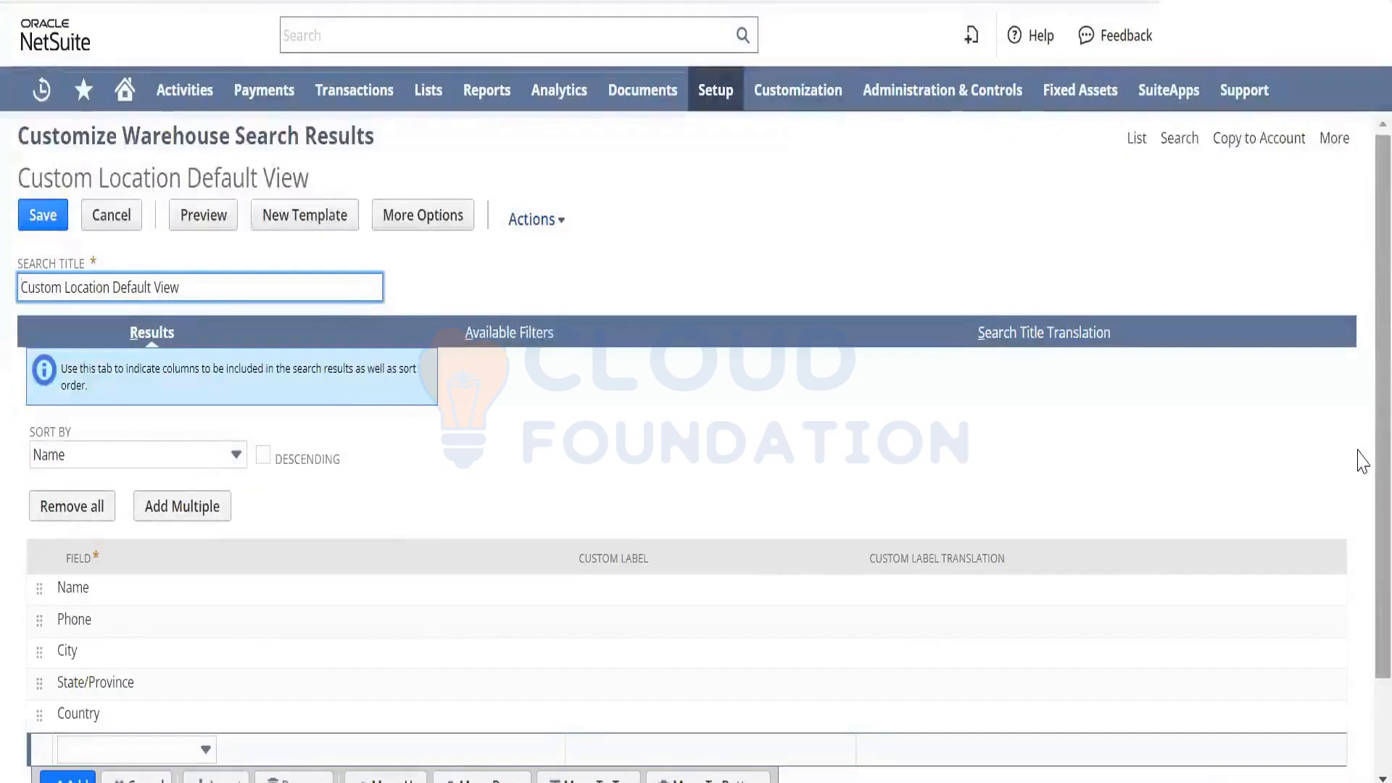
pyautogui.scroll(-2, 1361, 712)
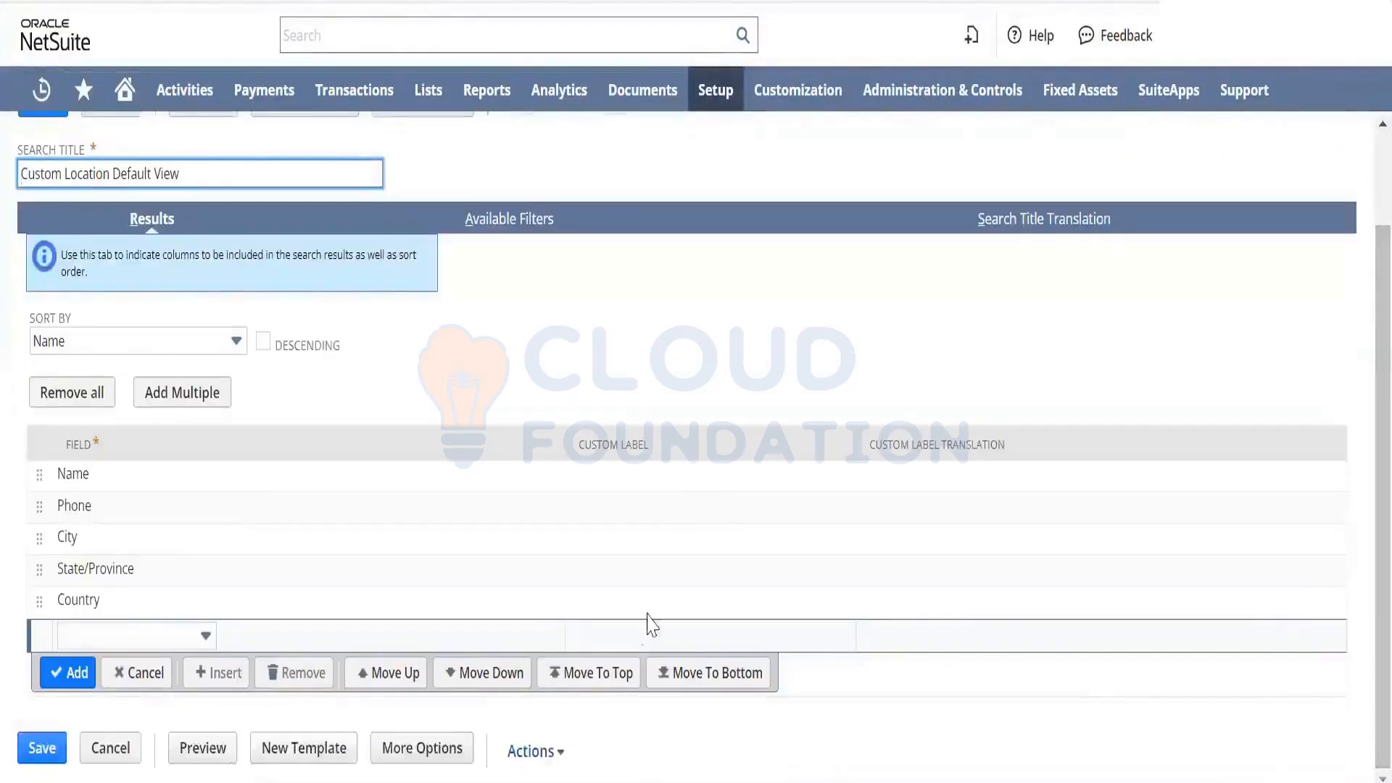
pyautogui.click(80, 503)
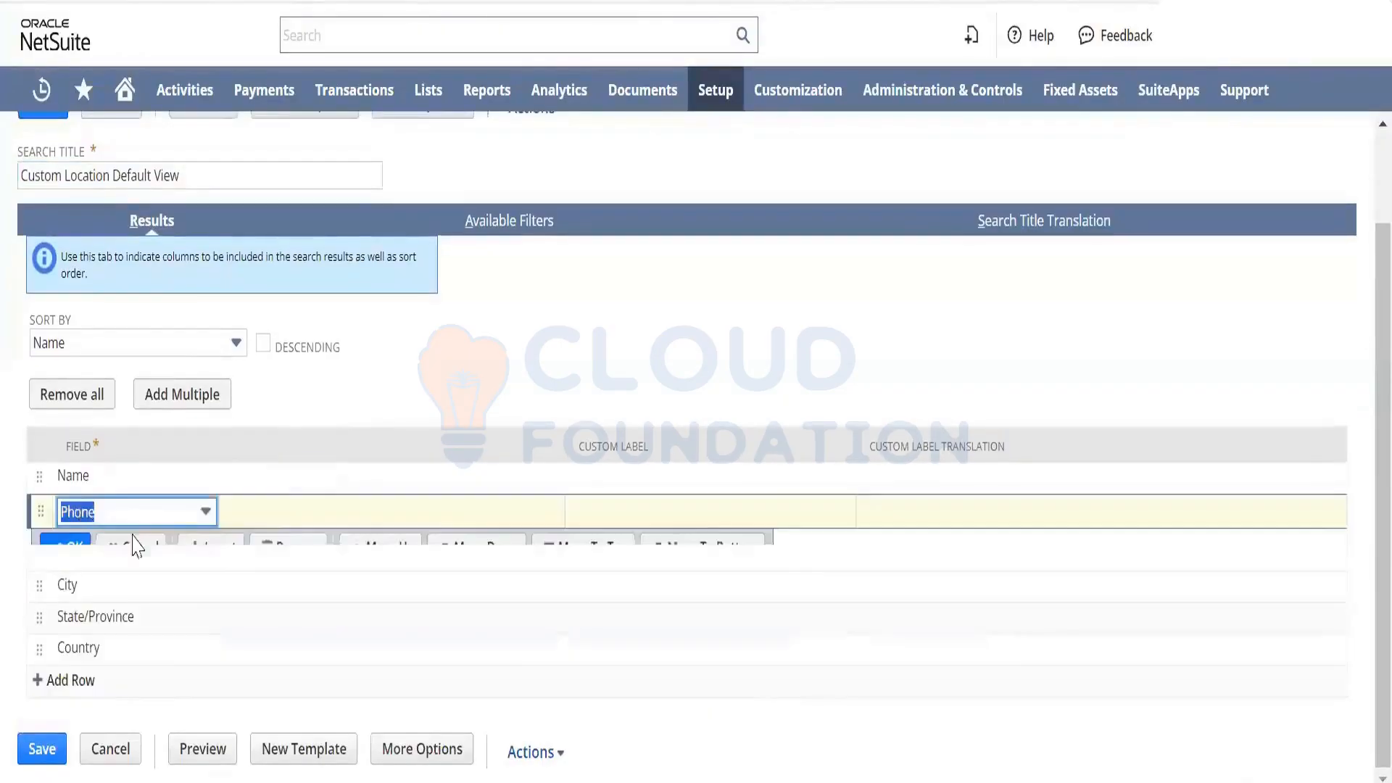
pyautogui.click(297, 553)
# - Add the External ID field as a new column in the warehouse view's results
pyautogui.click(84, 689)
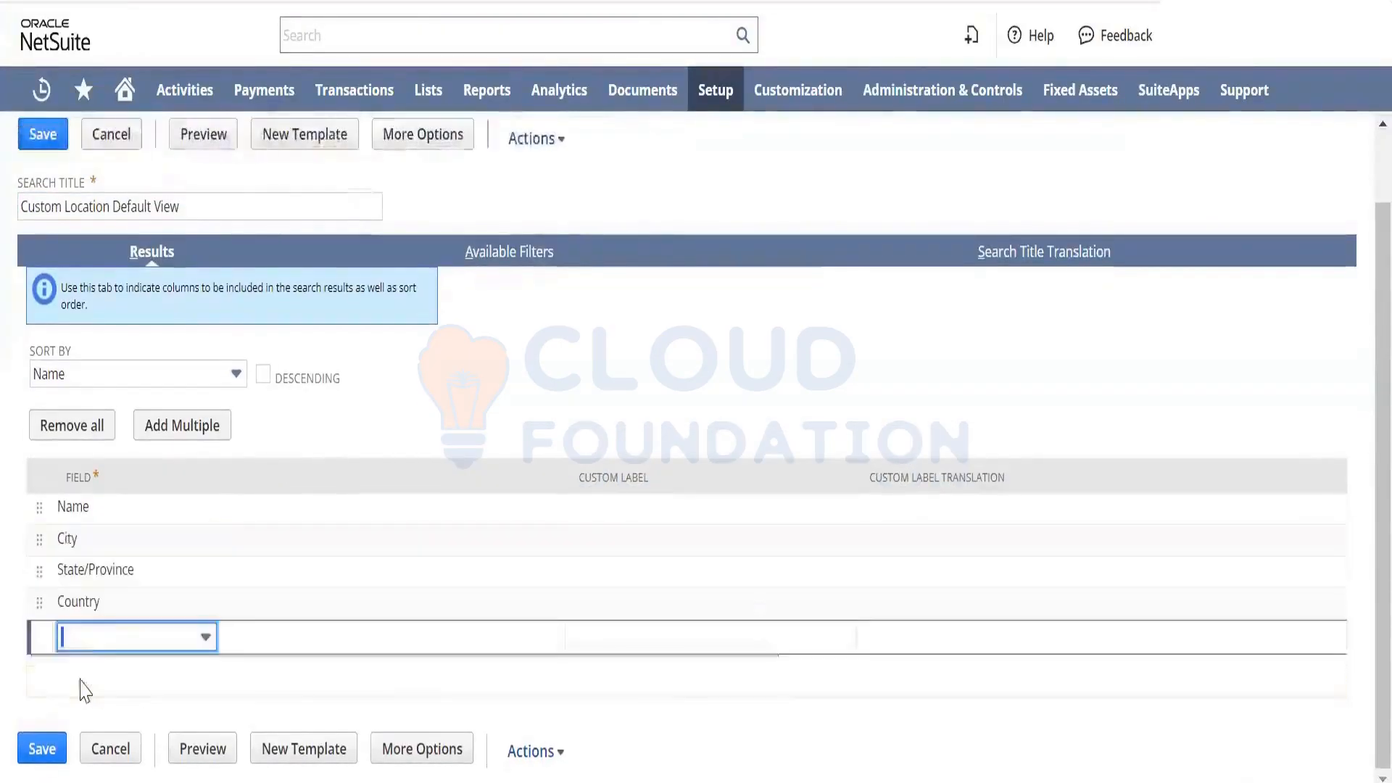
pyautogui.click(203, 637)
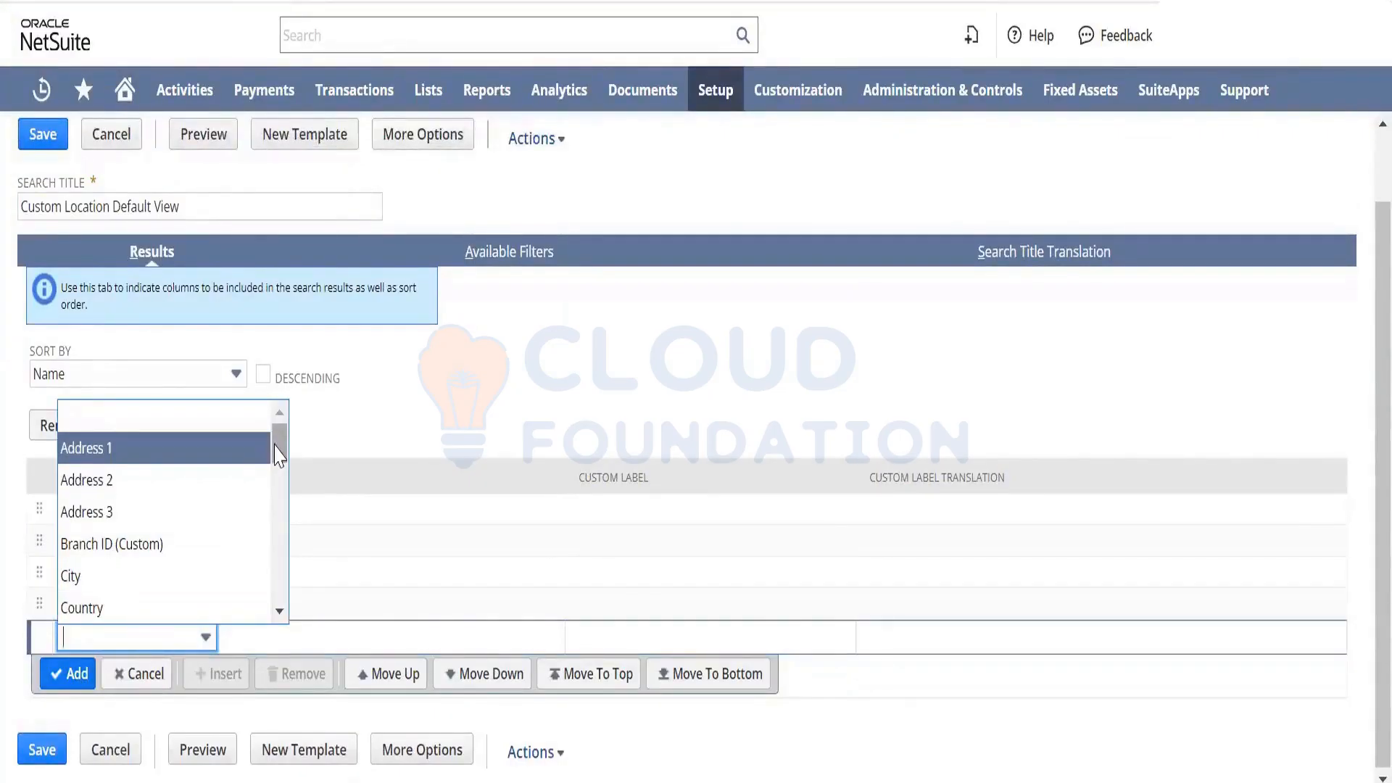
pyautogui.scroll(-3, 278, 456)
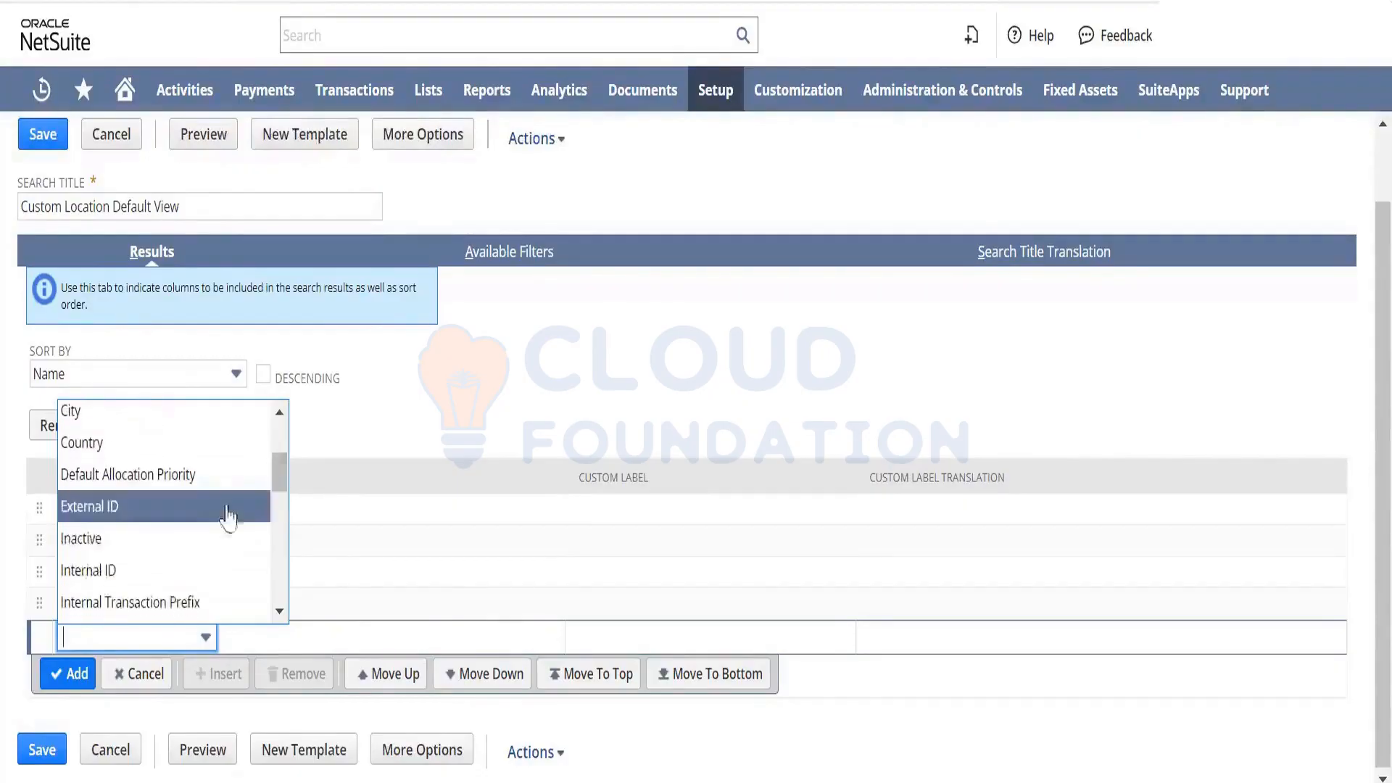
pyautogui.click(206, 506)
pyautogui.click(72, 674)
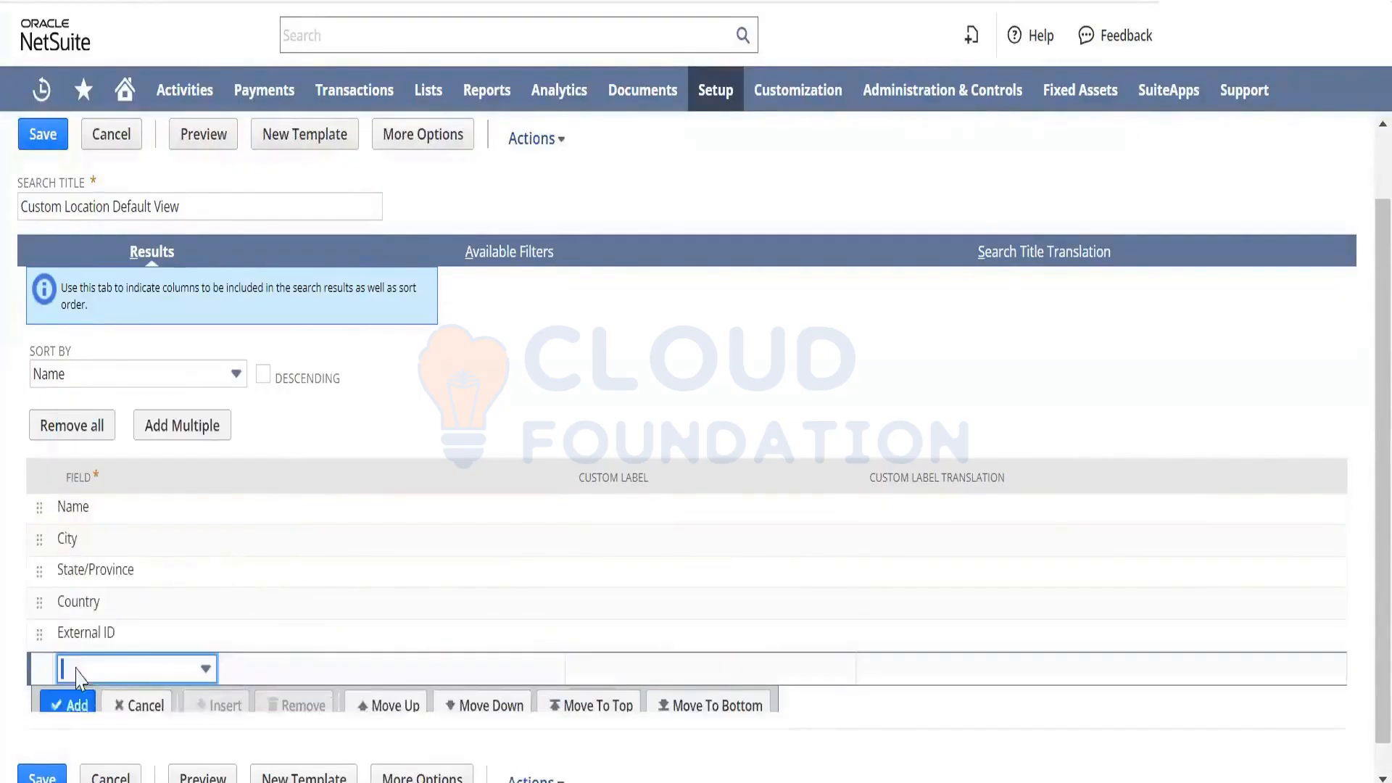
# - Add the Subsidiary field as a result column after External ID
pyautogui.click(124, 673)
pyautogui.write('Subsidiary')
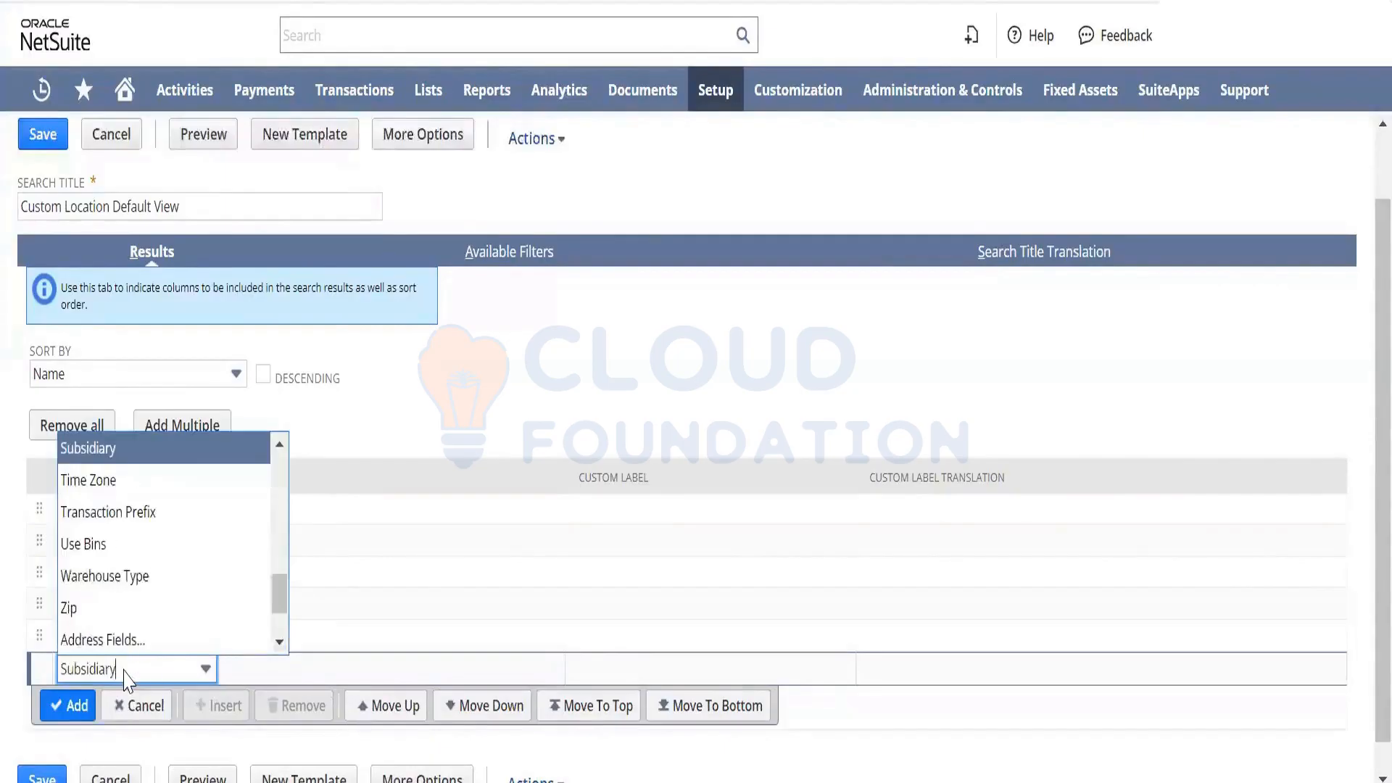
pyautogui.click(165, 449)
pyautogui.click(80, 701)
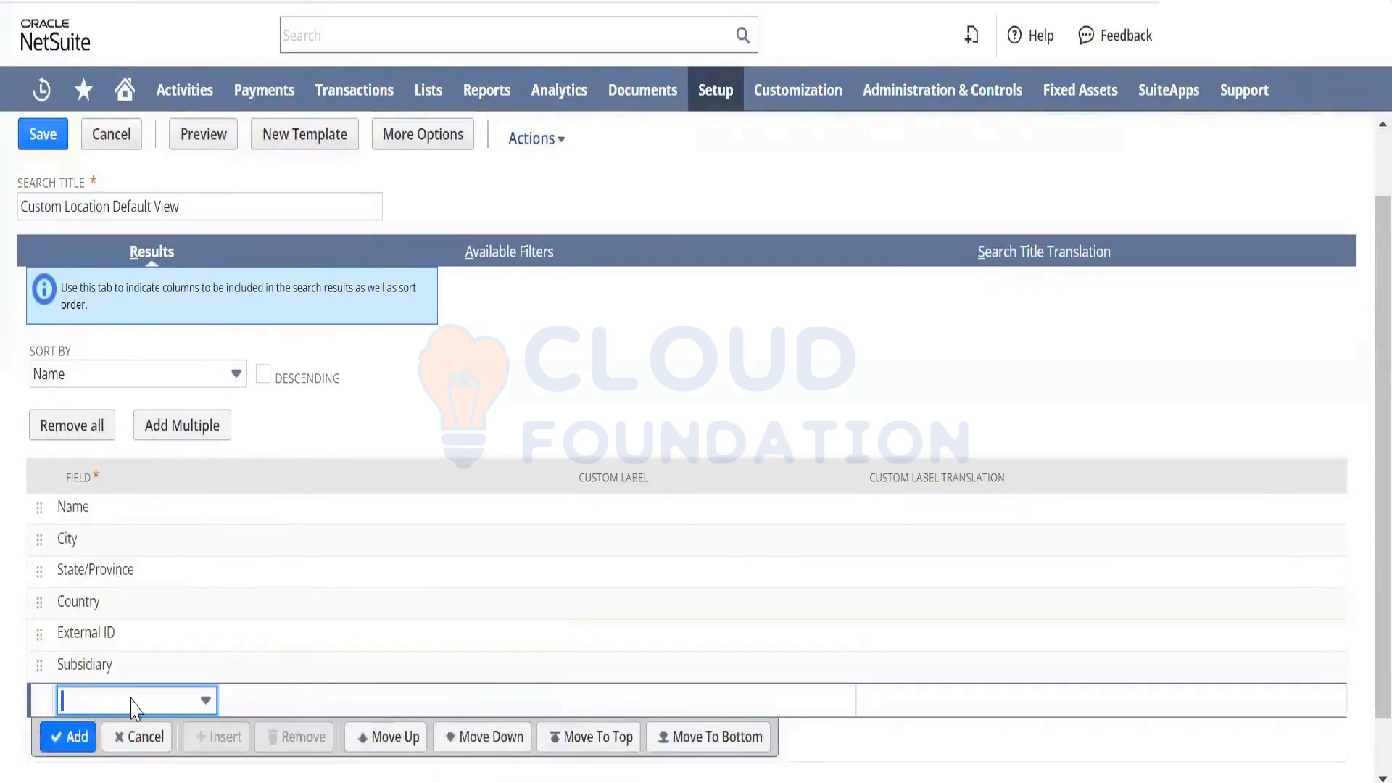
# - Add the Make Inventory Available field as a result column after Subsidiary
pyautogui.click(133, 702)
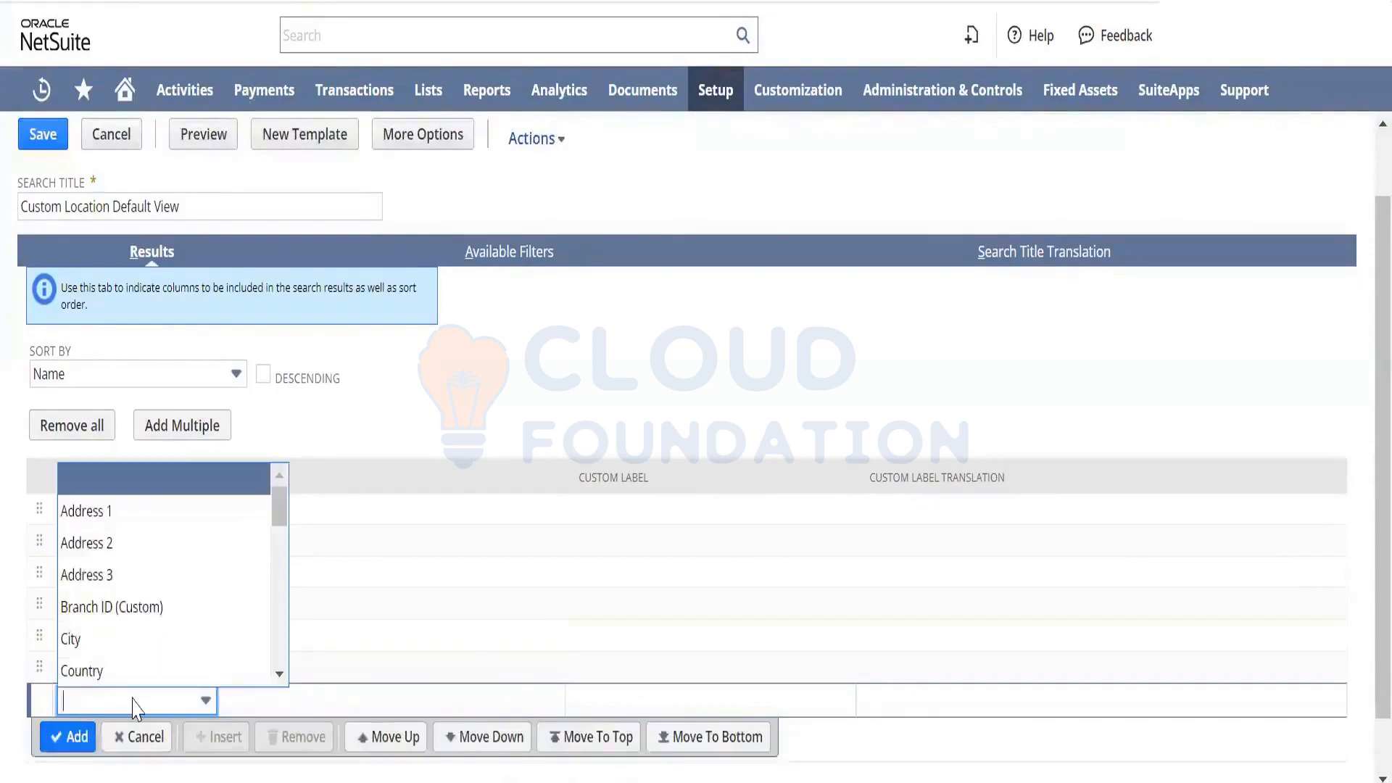
pyautogui.press('Down')
pyautogui.press('Down')
pyautogui.press('Down')
pyautogui.press('Down')
pyautogui.press('Down')
pyautogui.press('Down')
pyautogui.press('Down')
pyautogui.press('Down')
pyautogui.press('Down')
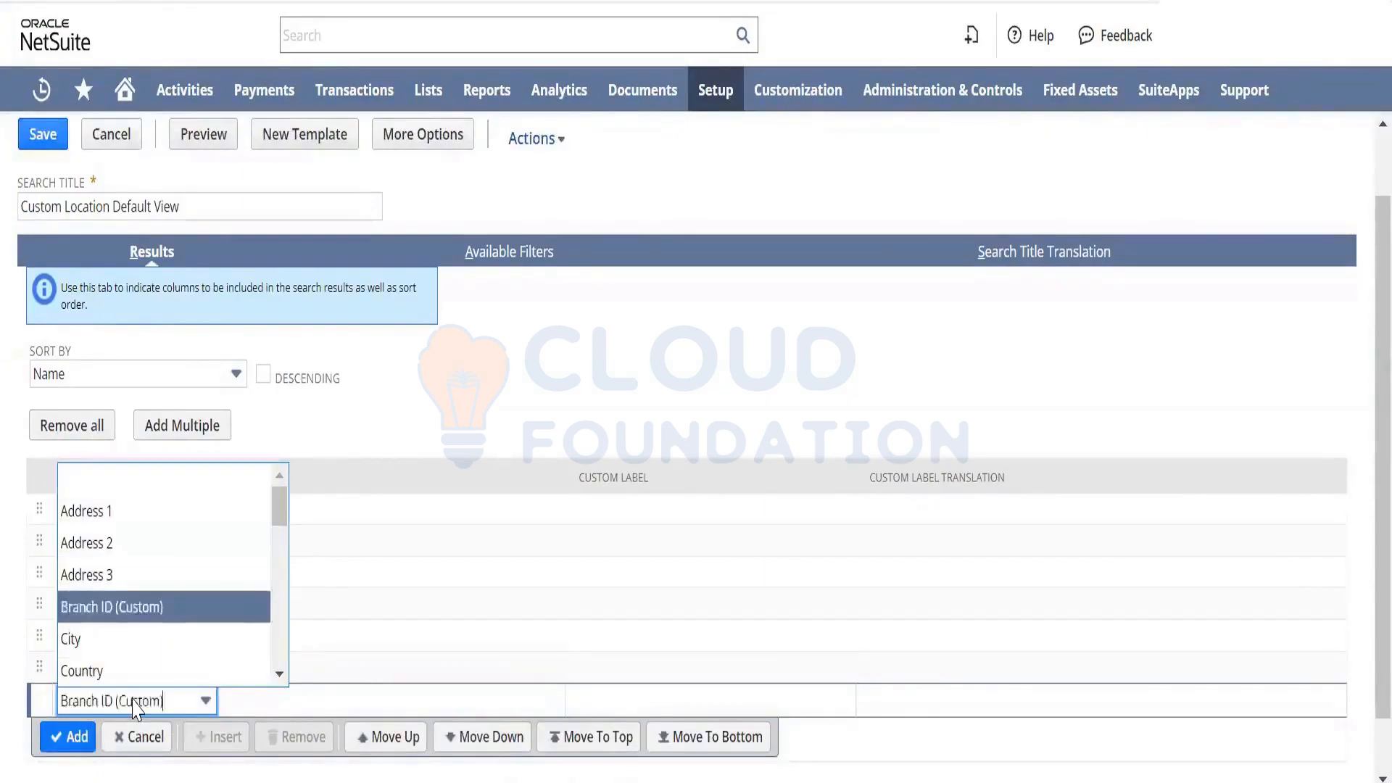
pyautogui.press('Down')
pyautogui.press('Down')
pyautogui.press('Down')
pyautogui.press('Down')
pyautogui.press('Down')
pyautogui.press('Down')
pyautogui.press('Down')
pyautogui.press('Down')
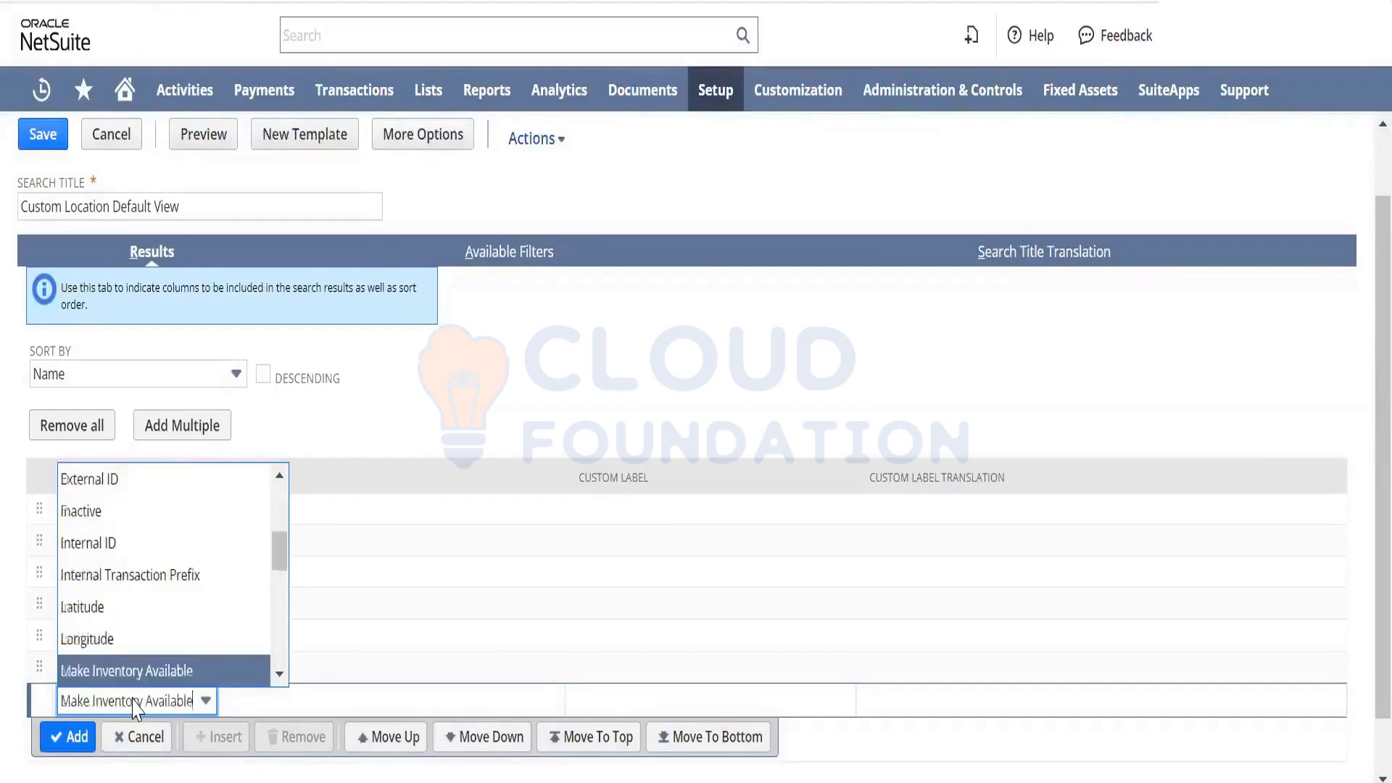
pyautogui.press('Up')
pyautogui.press('Up')
pyautogui.press('Up')
pyautogui.press('Return')
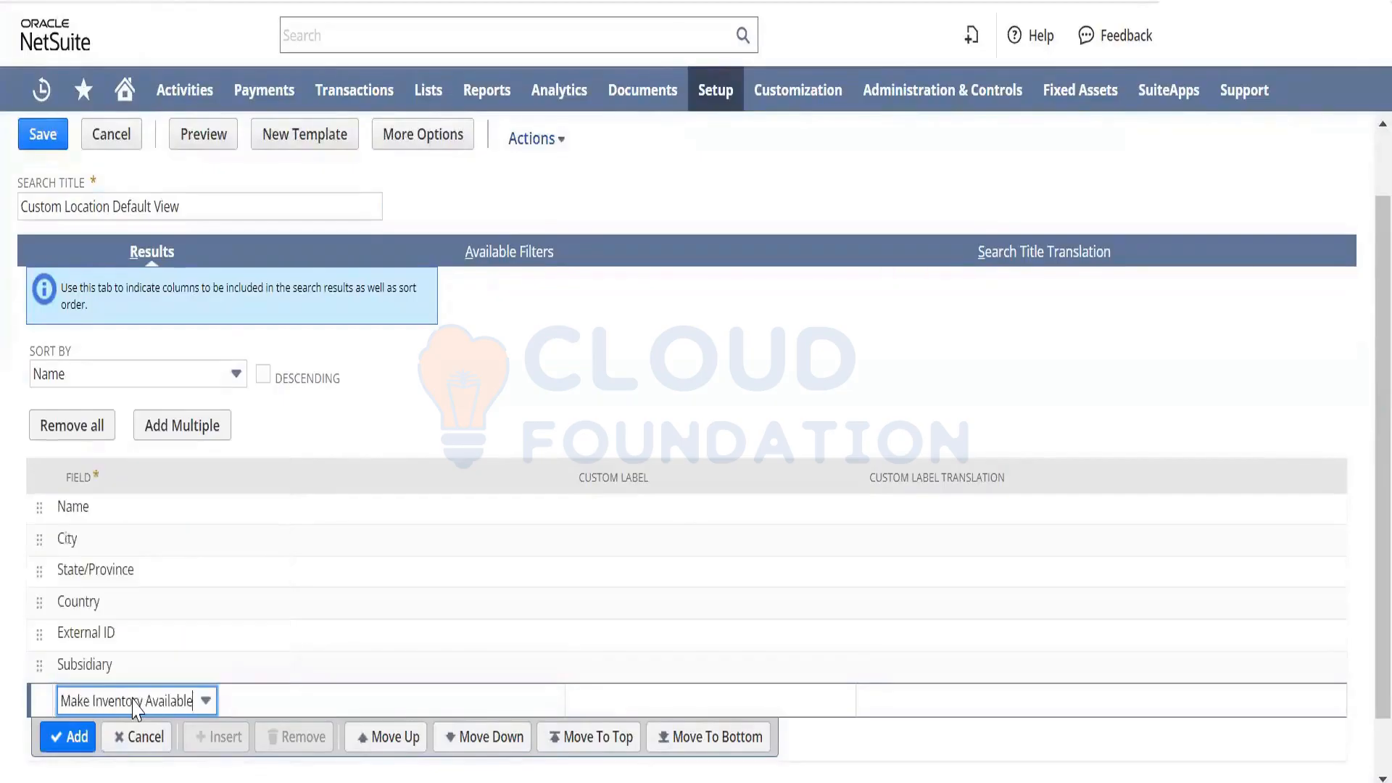
pyautogui.click(82, 729)
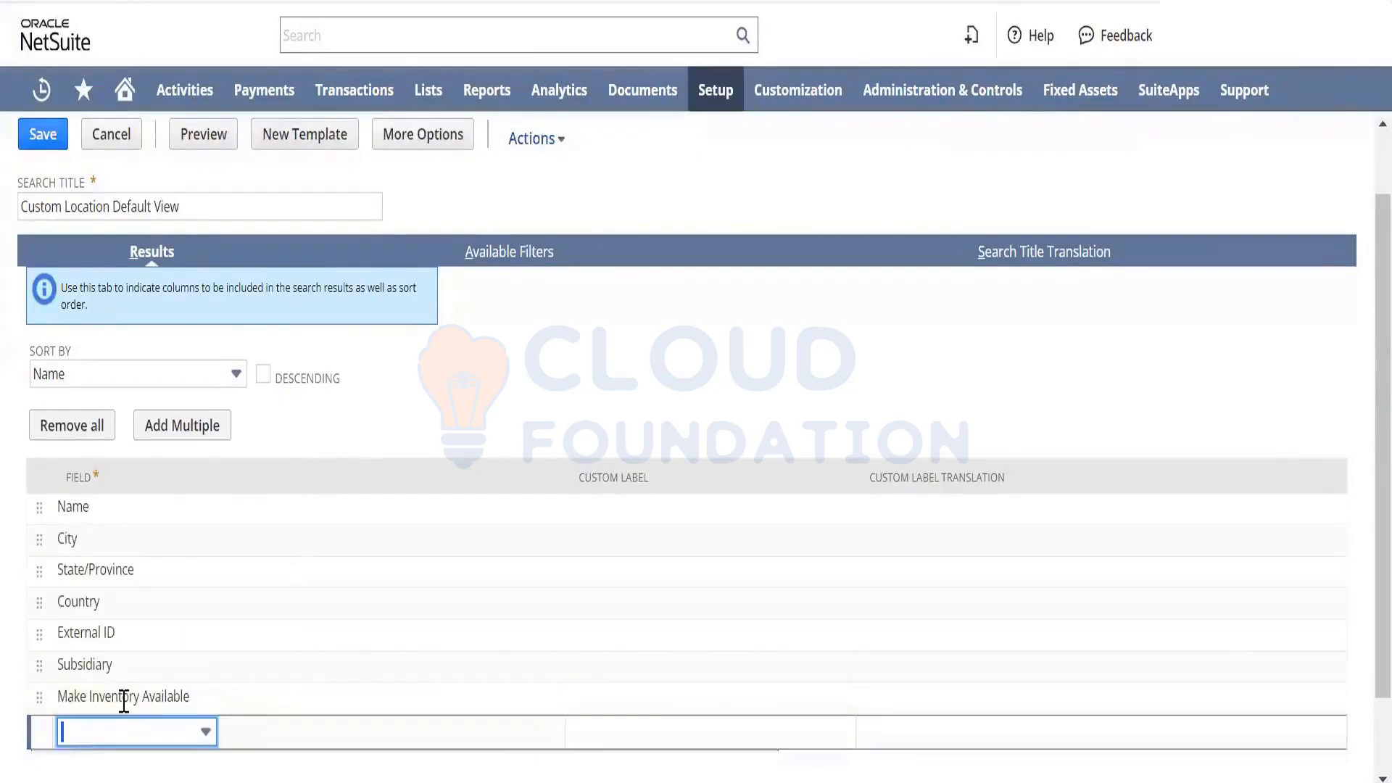
# - Go through the fields available for another result column and choose the User Fields group
pyautogui.click(131, 734)
pyautogui.press('Down')
pyautogui.press('Down')
pyautogui.press('Down')
pyautogui.press('Down')
pyautogui.press('Down')
pyautogui.press('Down')
pyautogui.press('Down')
pyautogui.press('Down')
pyautogui.press('Down')
pyautogui.press('Down')
pyautogui.press('Down')
pyautogui.press('Down')
pyautogui.press('Down')
pyautogui.press('Down')
pyautogui.press('Down')
pyautogui.press('Down')
pyautogui.press('Down')
pyautogui.press('Down')
pyautogui.press('Down')
pyautogui.press('Down')
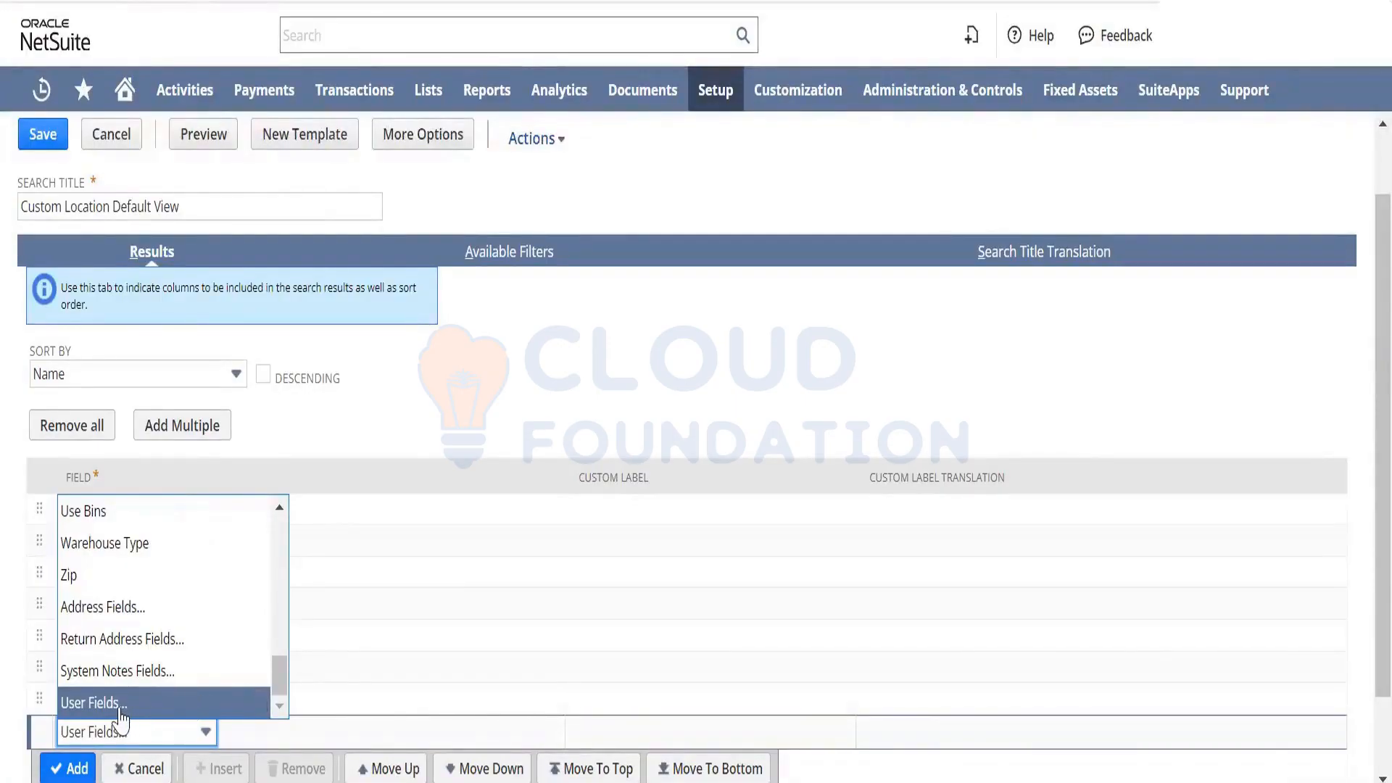
pyautogui.click(121, 710)
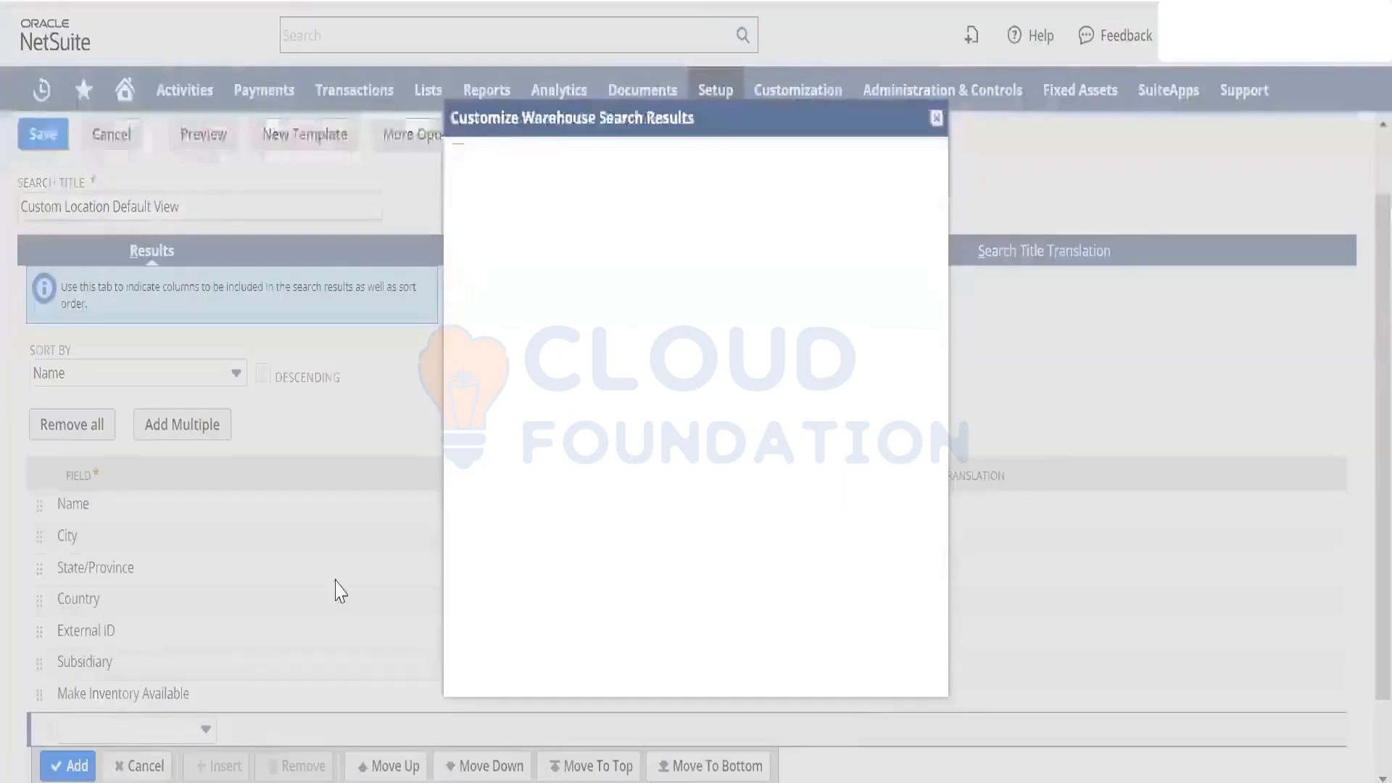
# - Select Date Created from the user fields and add it as a result column, keeping the unsaved view changes
pyautogui.click(524, 254)
pyautogui.click(580, 260)
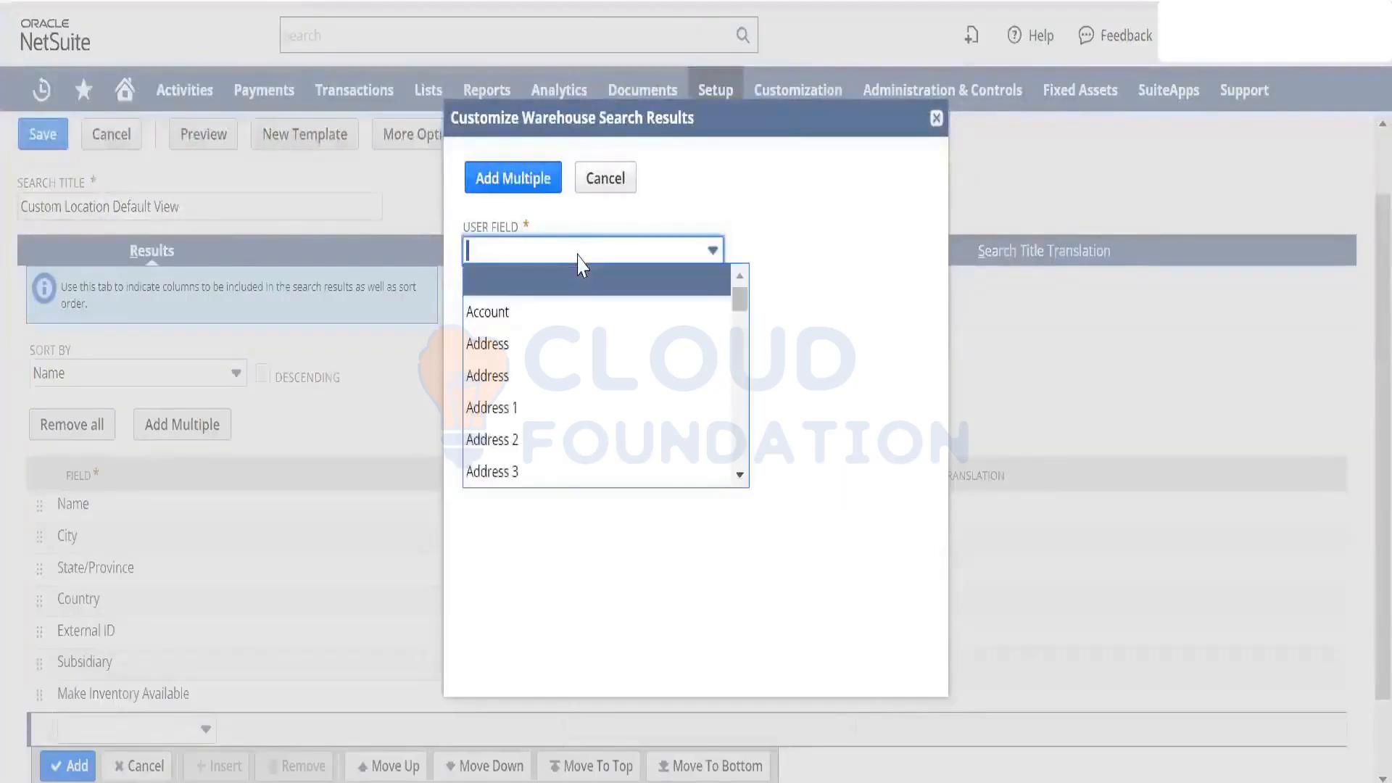
pyautogui.click(740, 475)
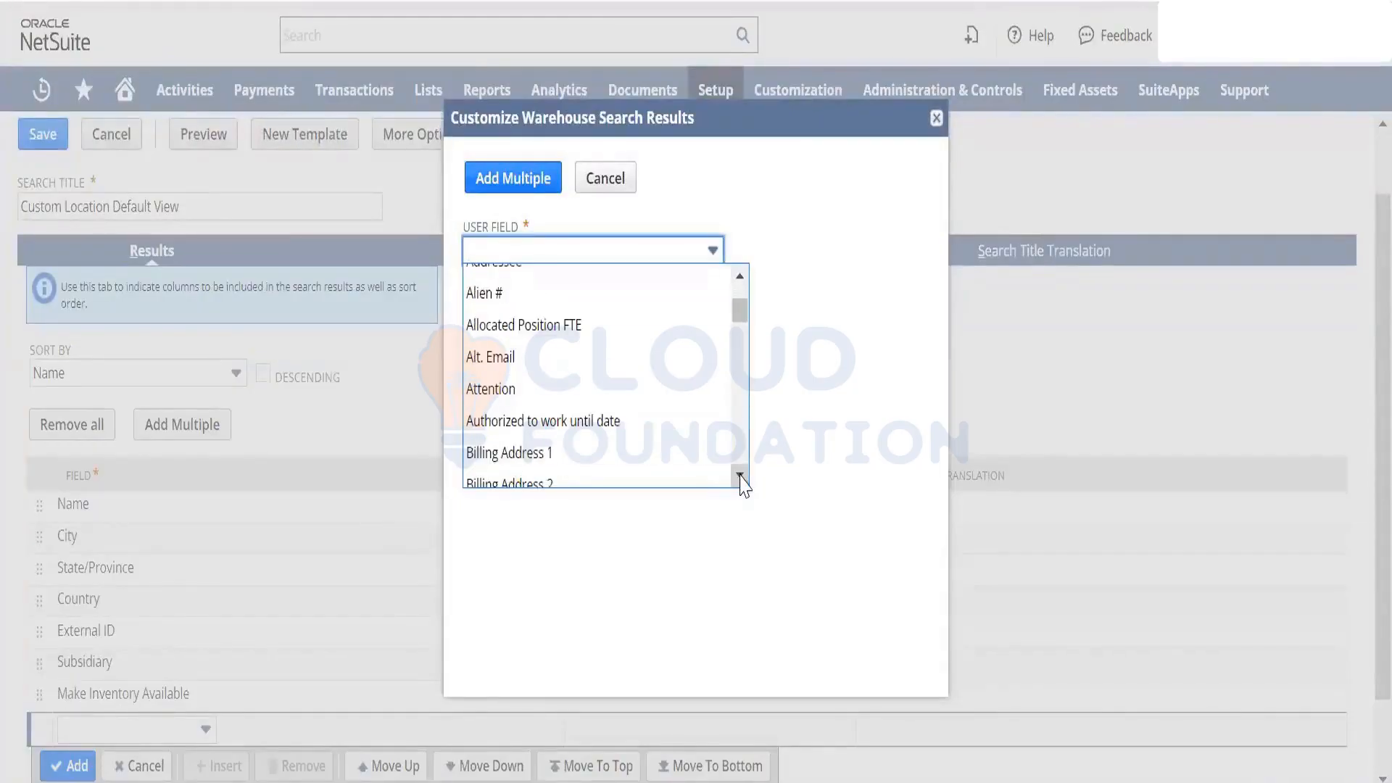
pyautogui.press('F5')
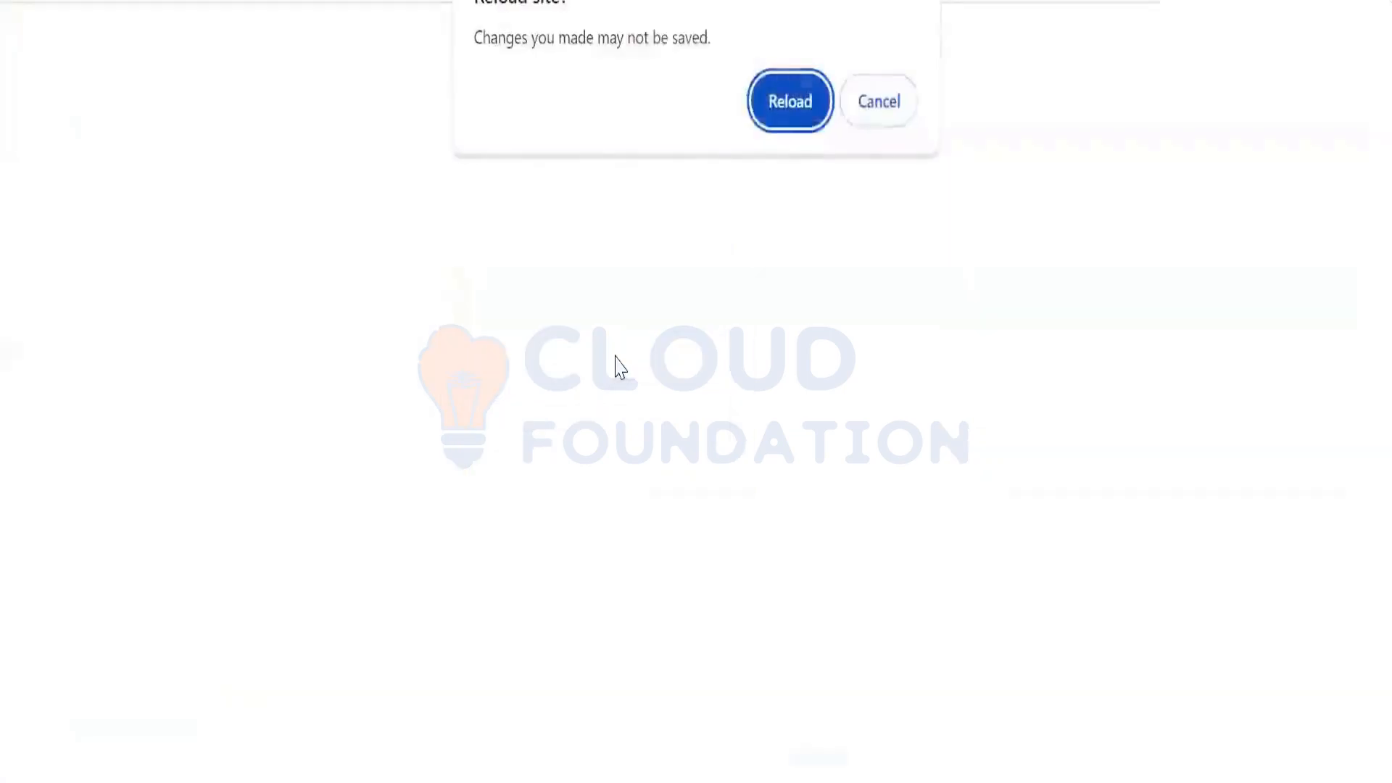
pyautogui.click(874, 103)
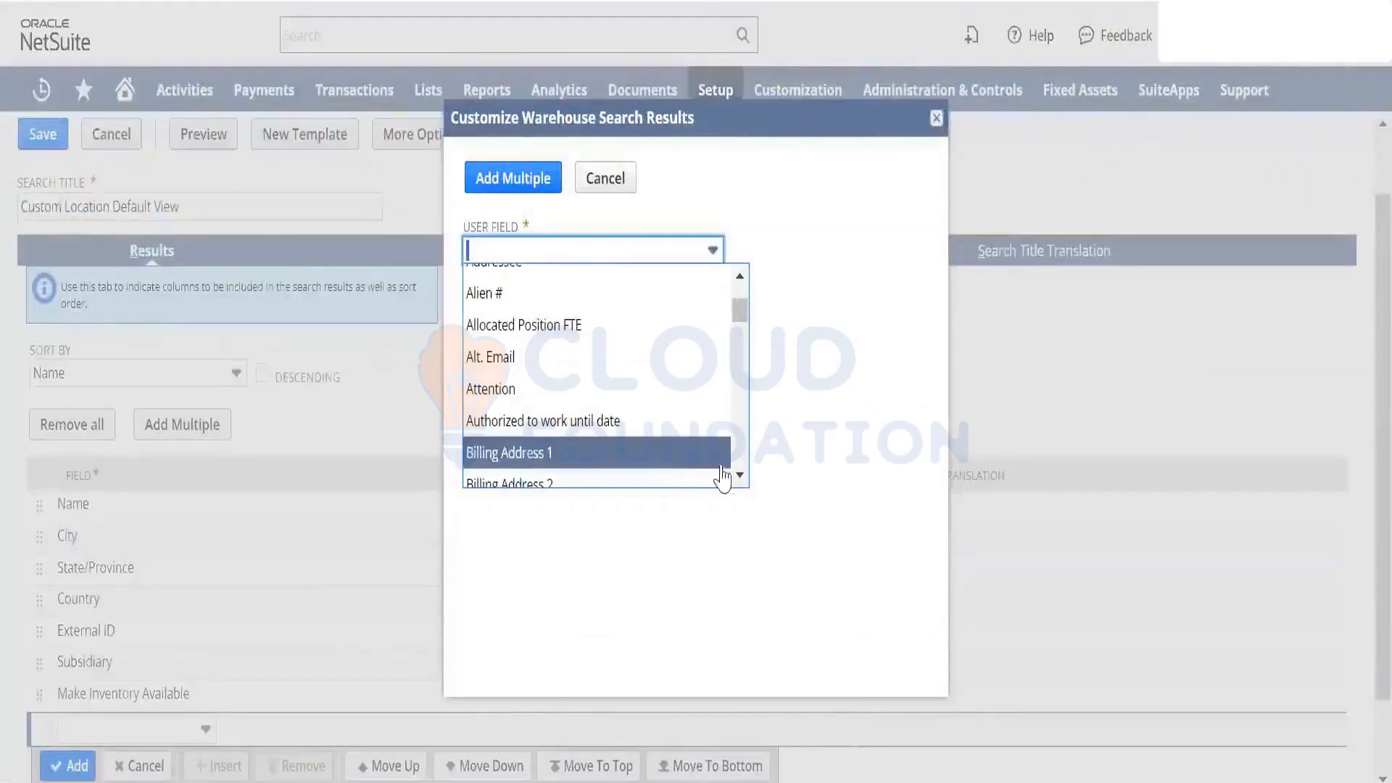
pyautogui.moveTo(744, 311); pyautogui.dragTo(744, 330)
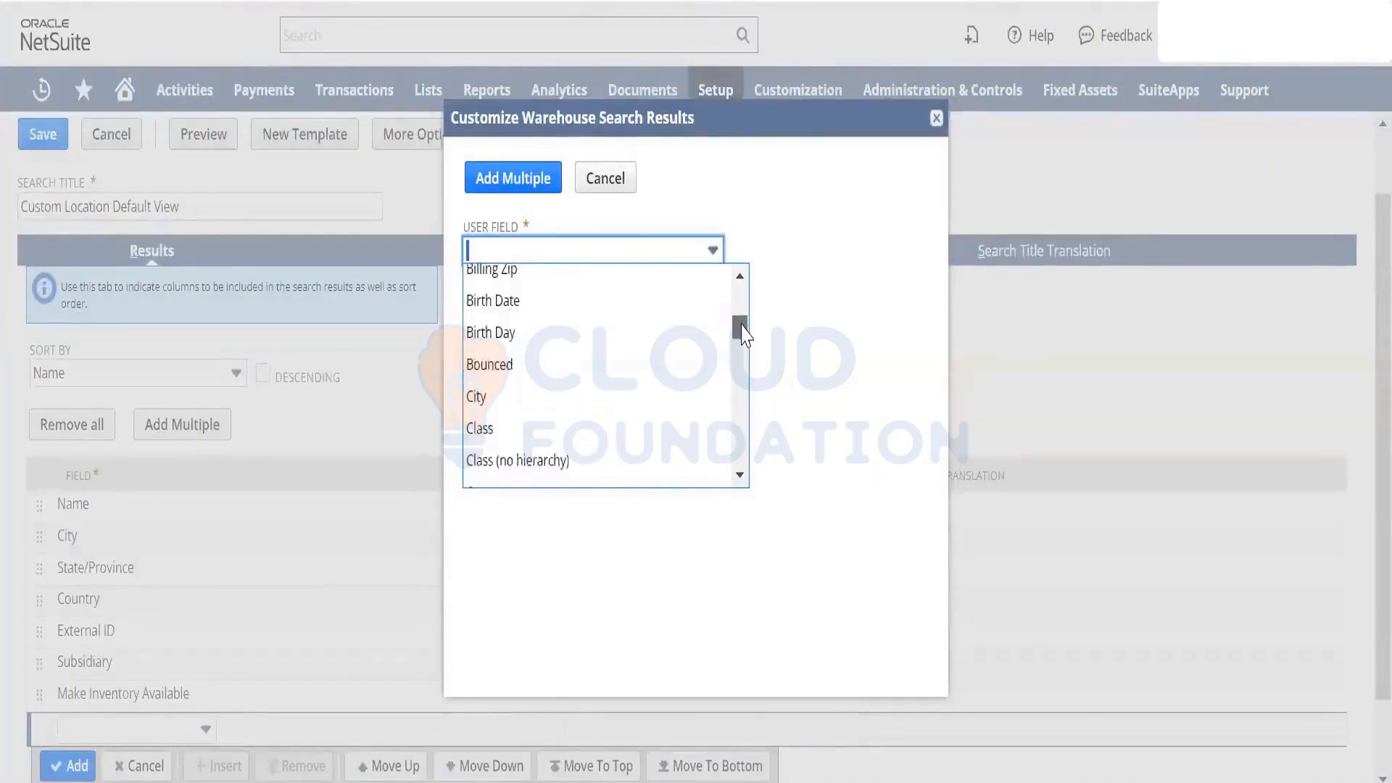
pyautogui.moveTo(743, 330); pyautogui.dragTo(740, 338)
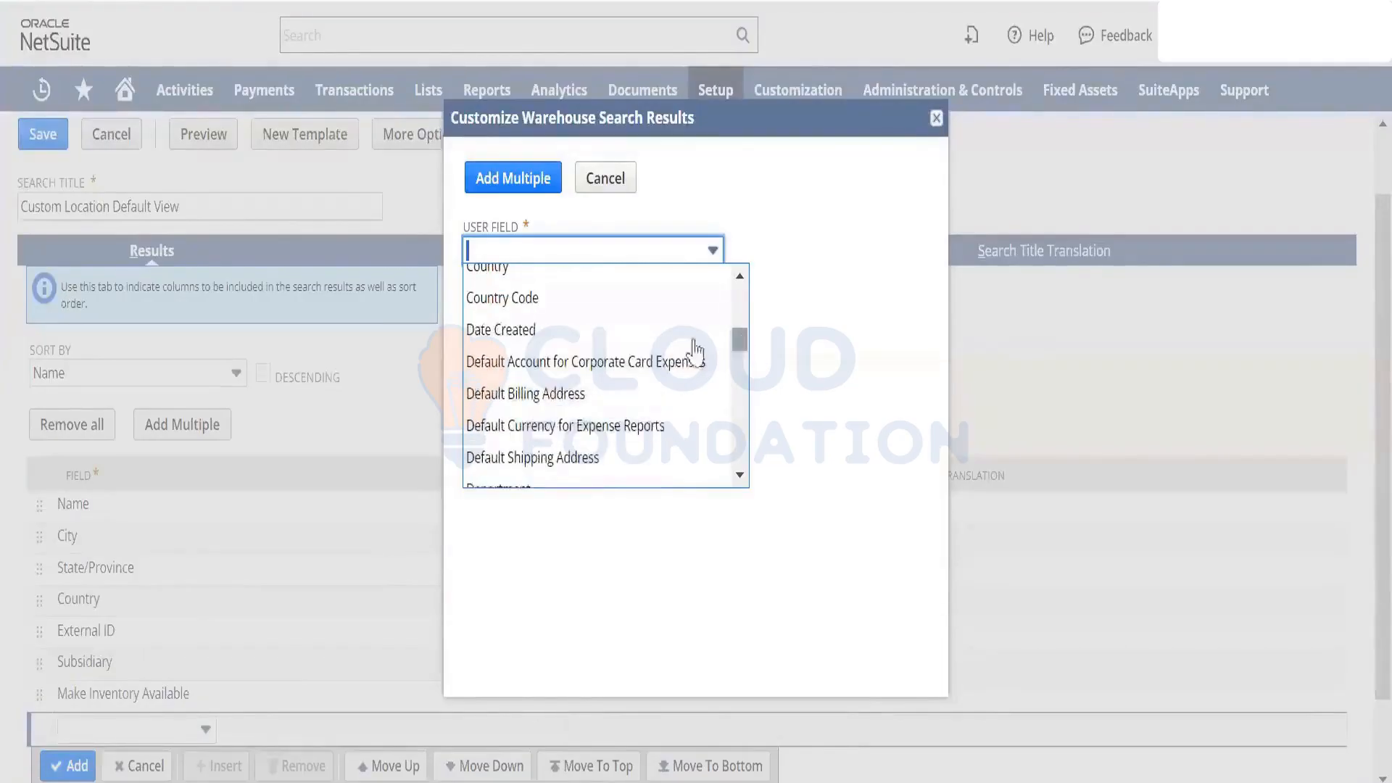
pyautogui.click(628, 335)
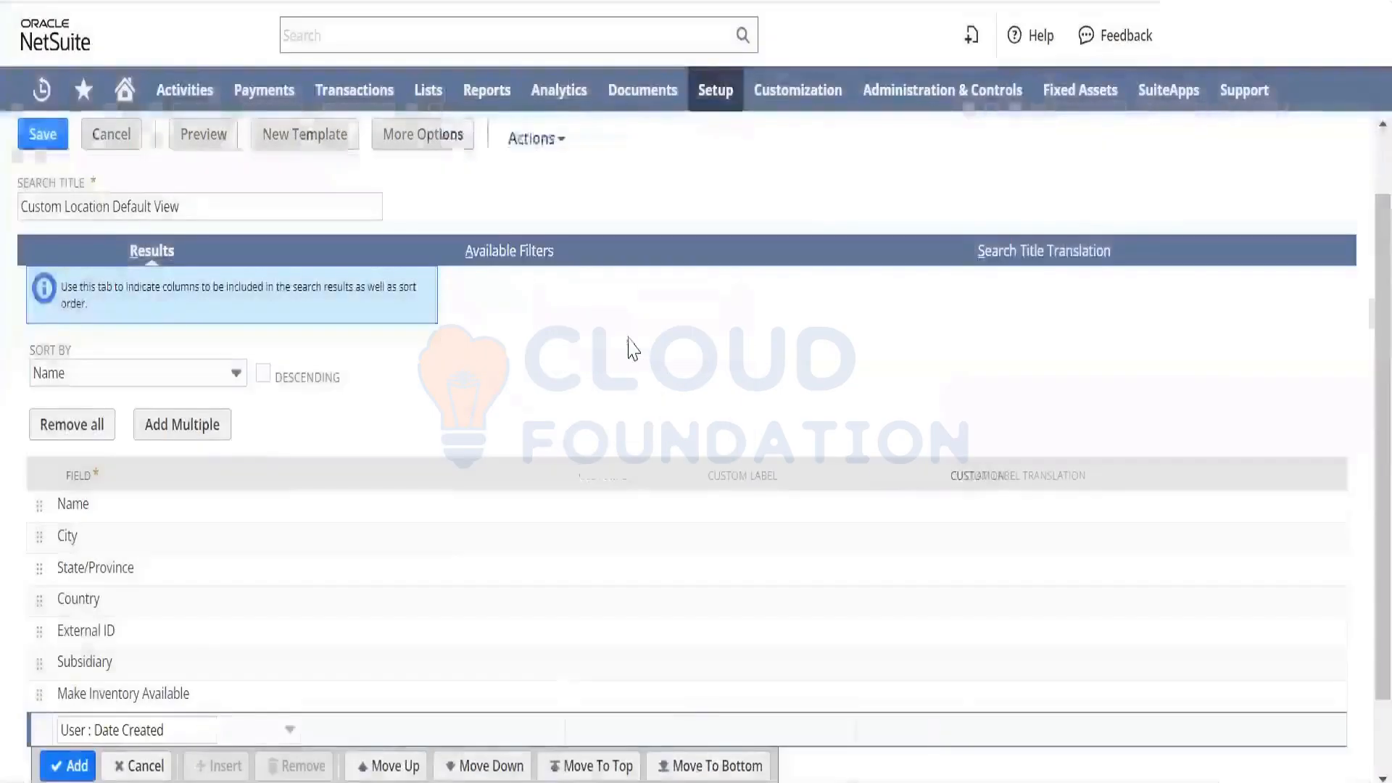
pyautogui.click(88, 775)
# - Save the customized warehouse view and display the warehouse list with it
pyautogui.scroll(-1, 1359, 407)
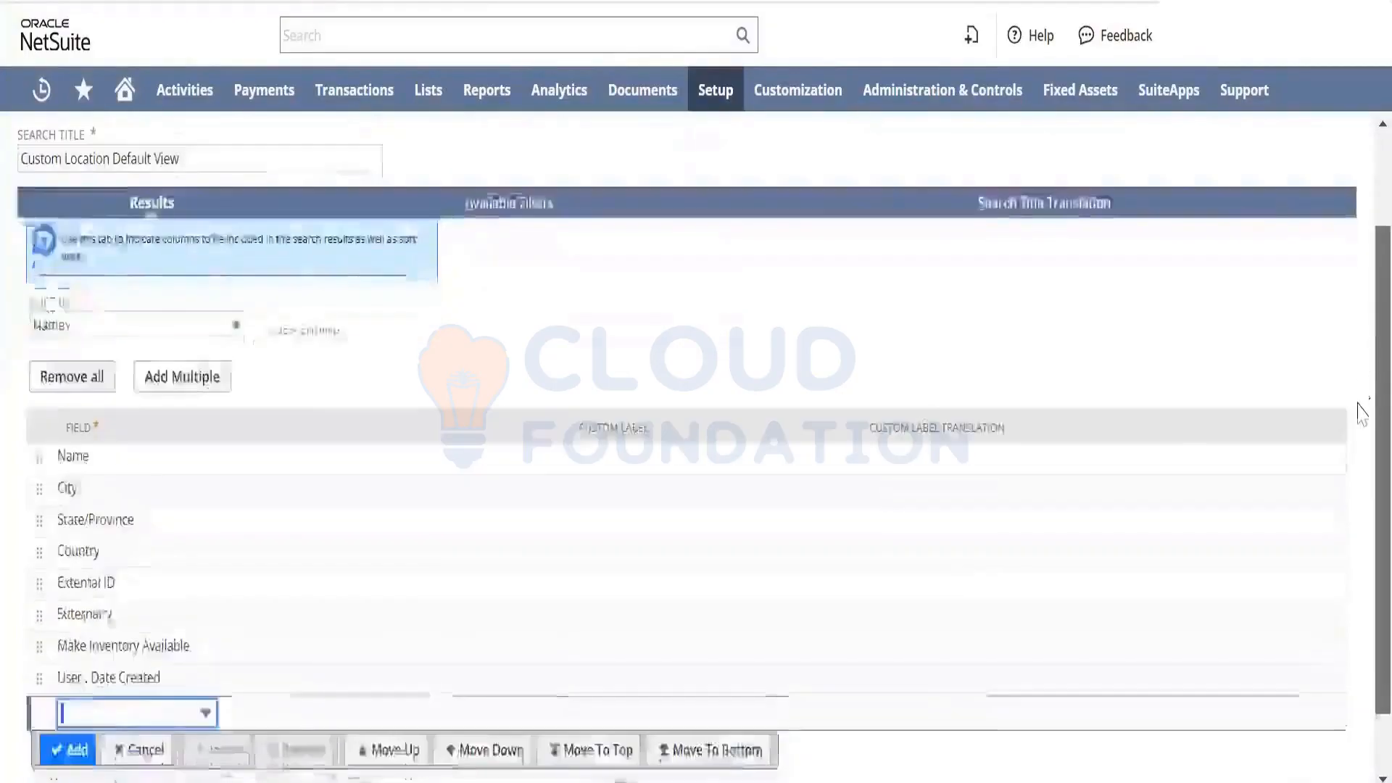
pyautogui.scroll(-1, 1358, 414)
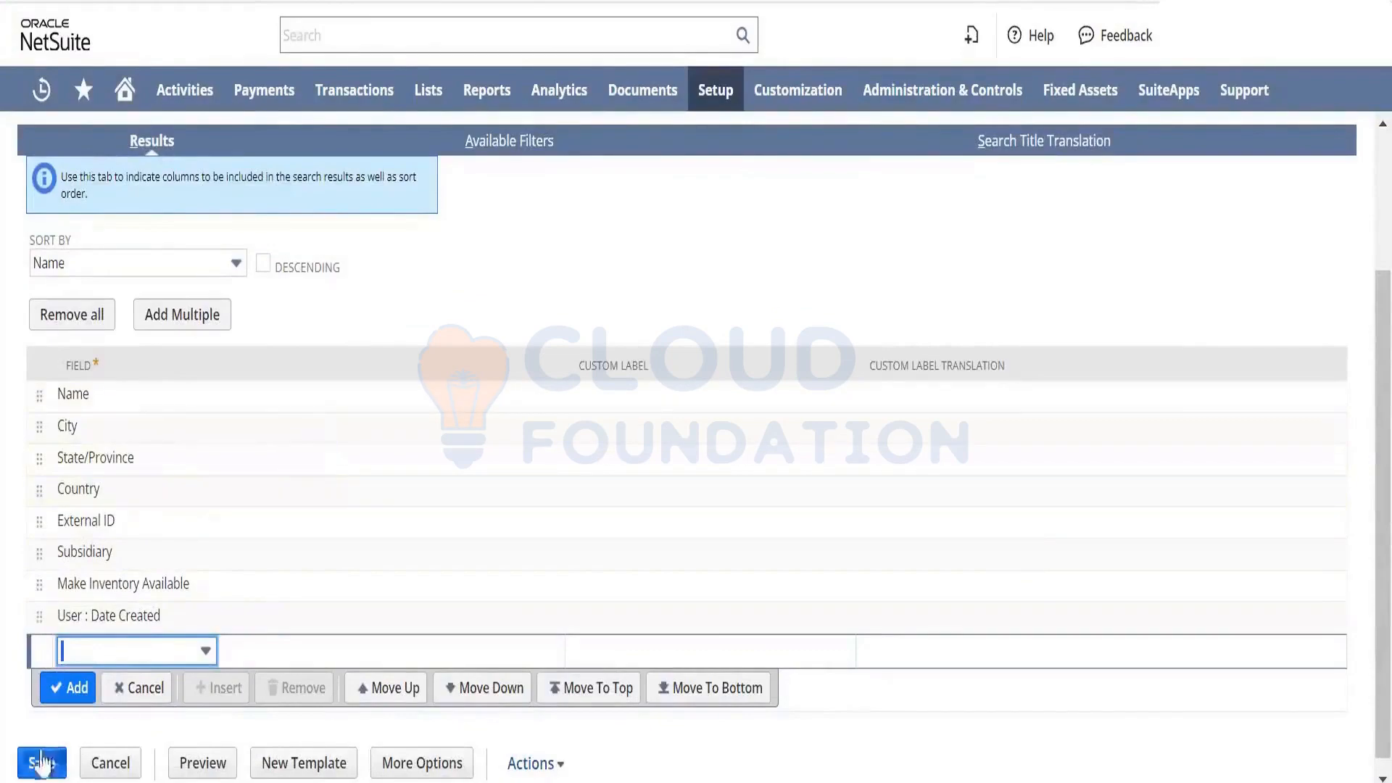
pyautogui.moveTo(1383, 368); pyautogui.dragTo(1382, 323)
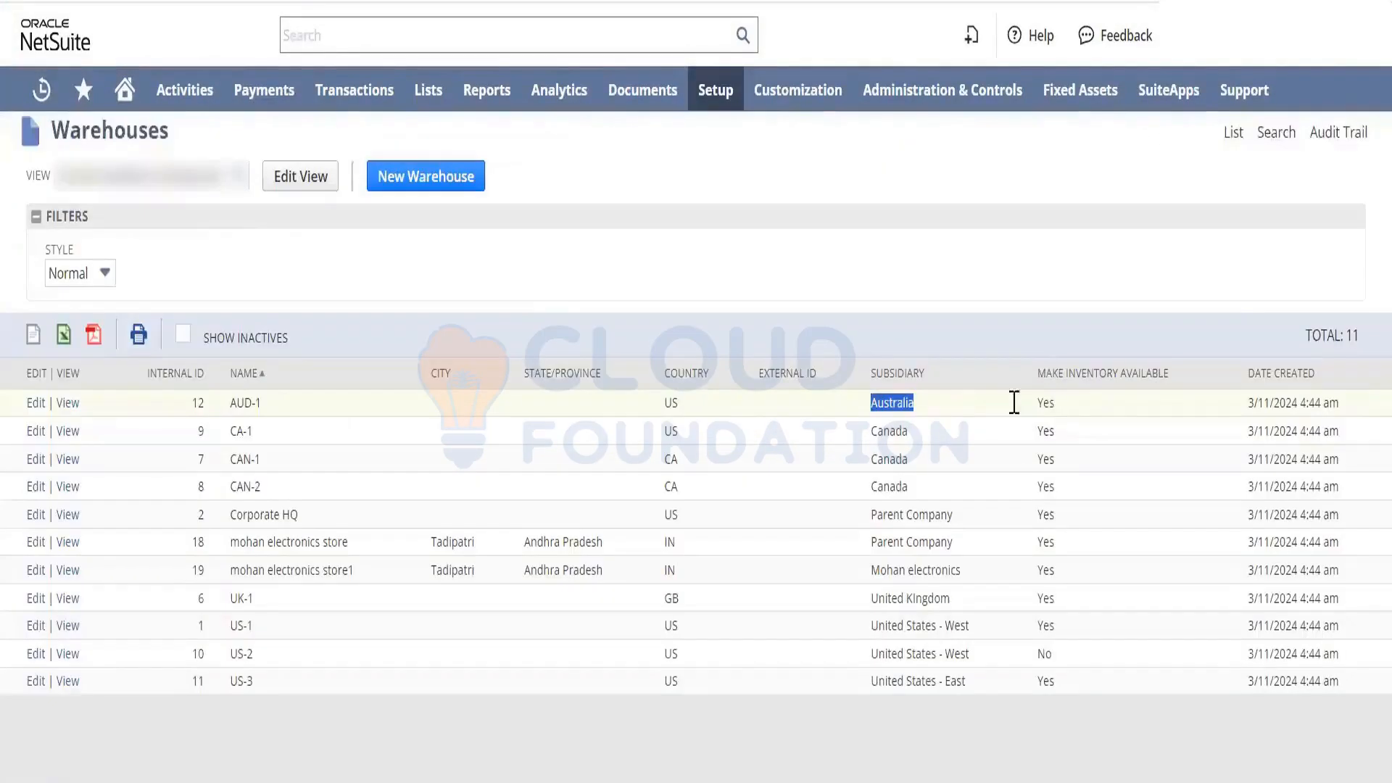
# - Examine the Make Inventory Available and Date Created columns in the warehouse list, including the row for warehouse US-2
pyautogui.click(1057, 403)
pyautogui.doubleClick(1048, 403)
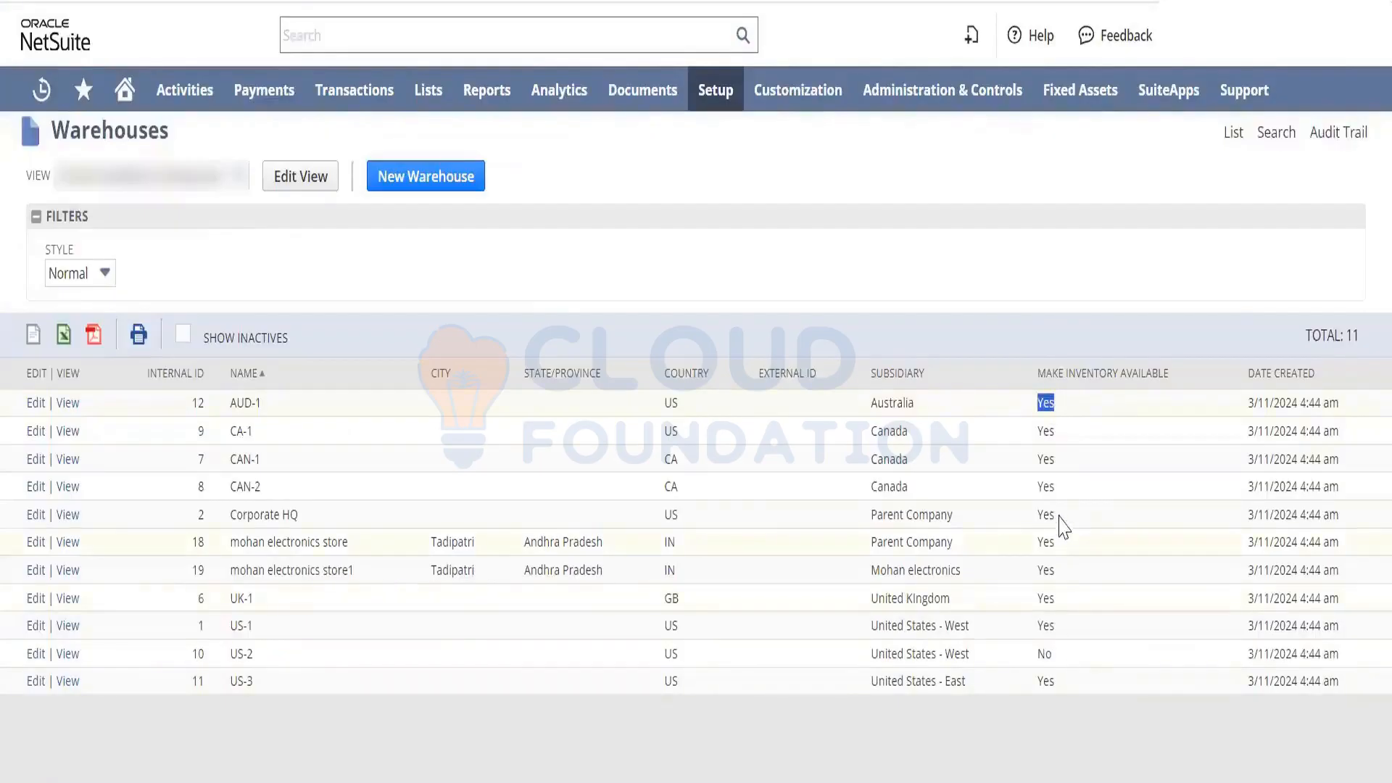
pyautogui.doubleClick(1044, 653)
pyautogui.moveTo(1065, 663); pyautogui.dragTo(691, 671)
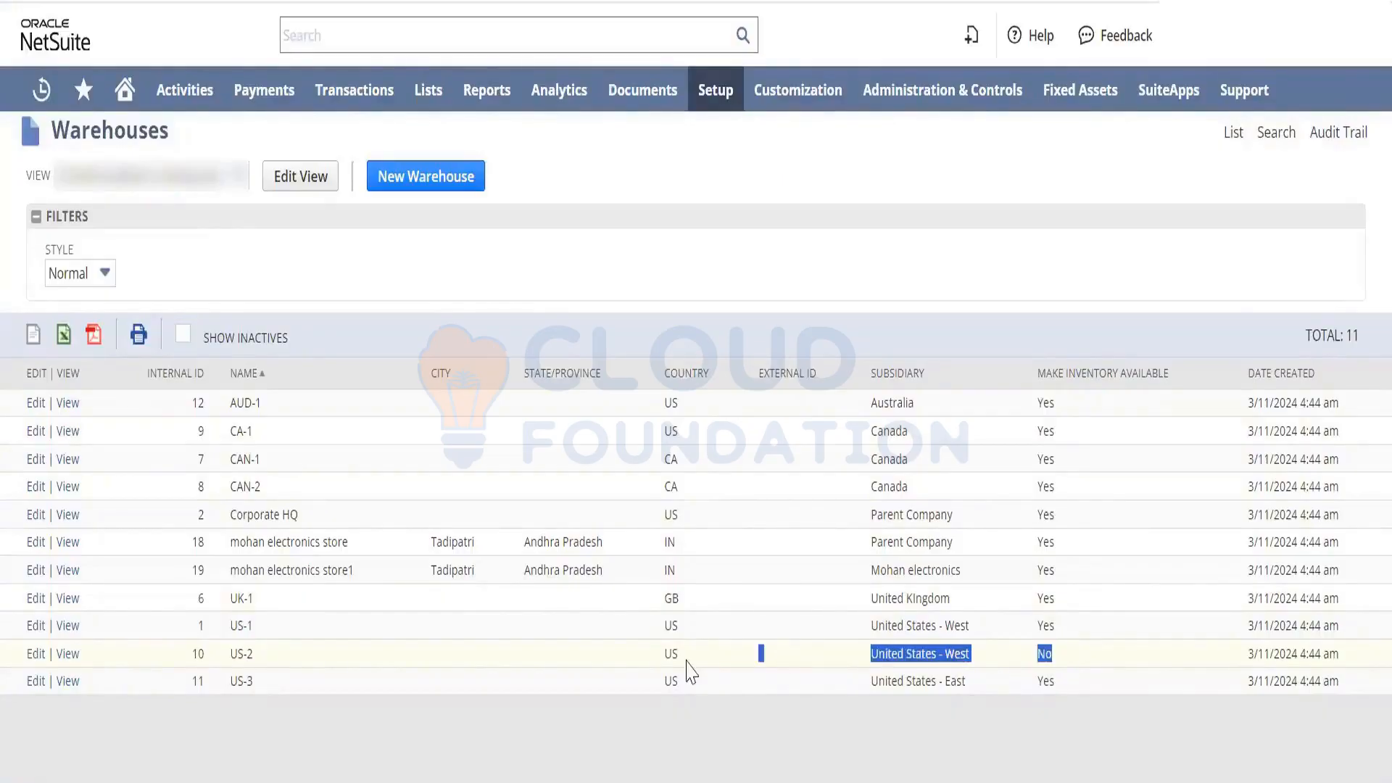
pyautogui.moveTo(691, 670); pyautogui.dragTo(190, 657)
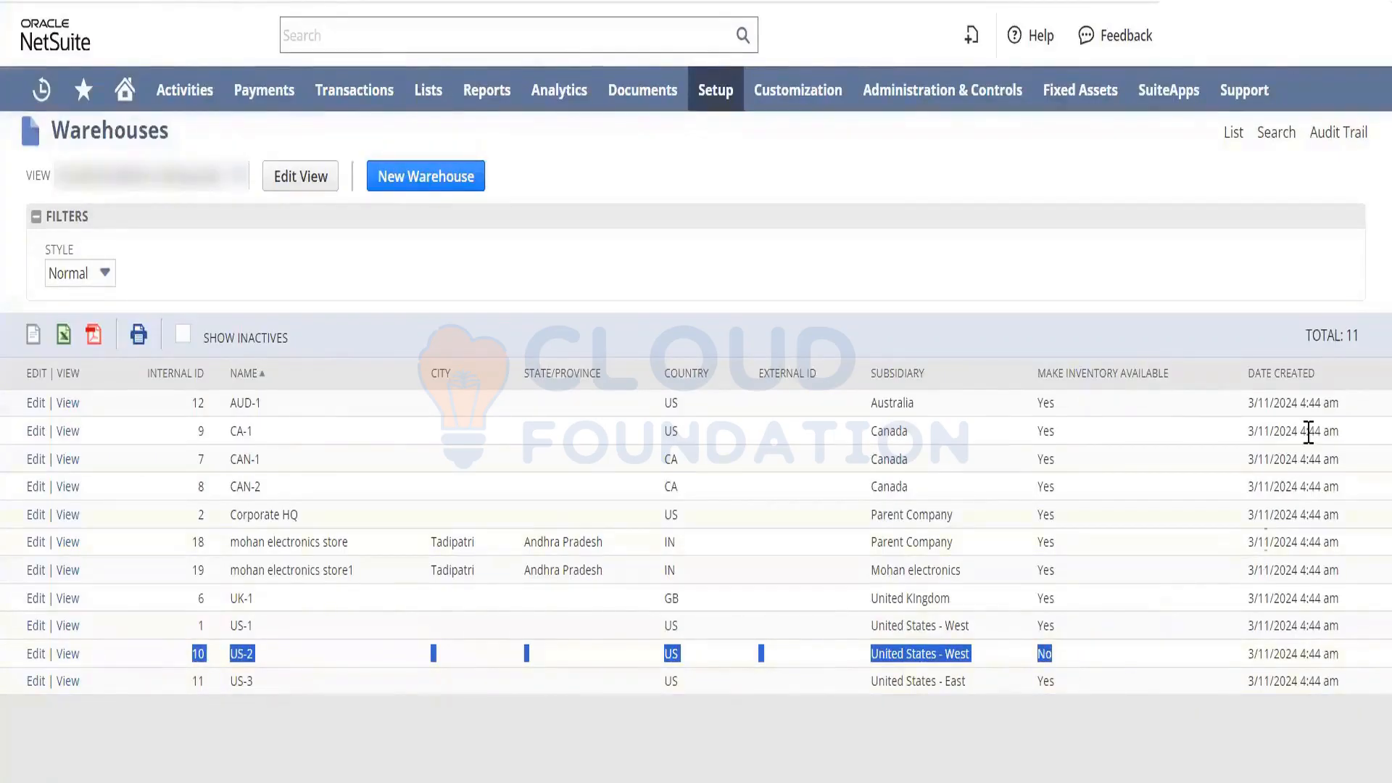
pyautogui.click(1341, 392)
pyautogui.moveTo(1341, 392); pyautogui.dragTo(1247, 400)
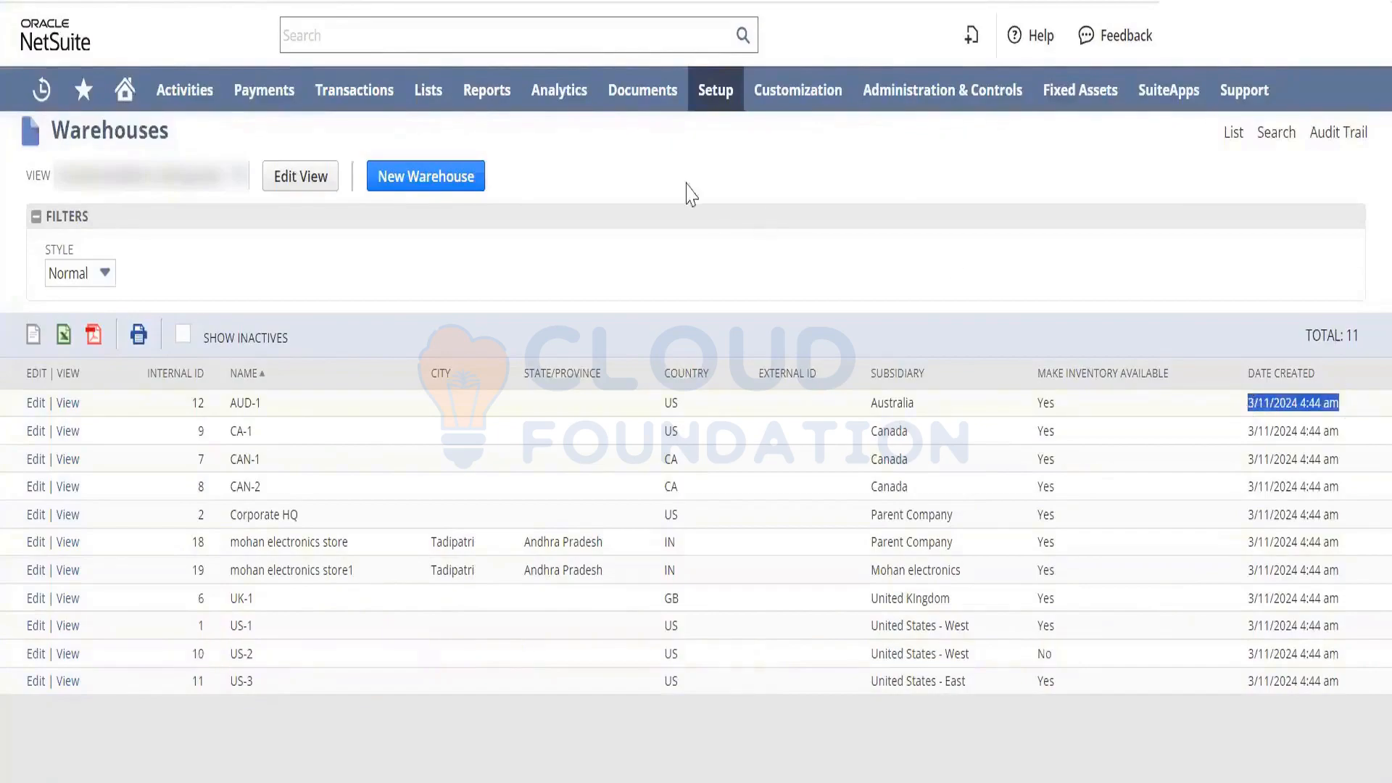
# - Reopen the customized warehouse view for editing and review its result columns
pyautogui.click(277, 180)
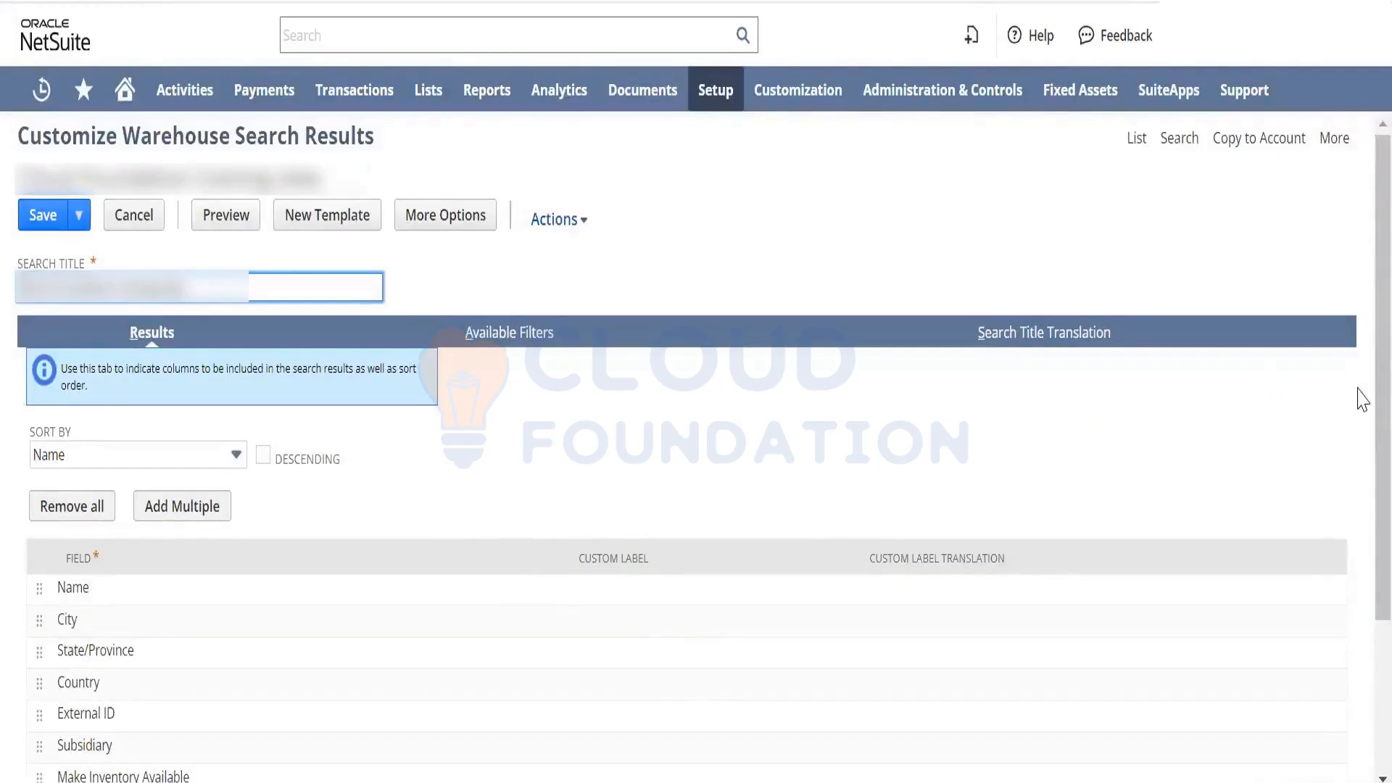
pyautogui.scroll(-2, 1361, 548)
pyautogui.scroll(-2, 1361, 549)
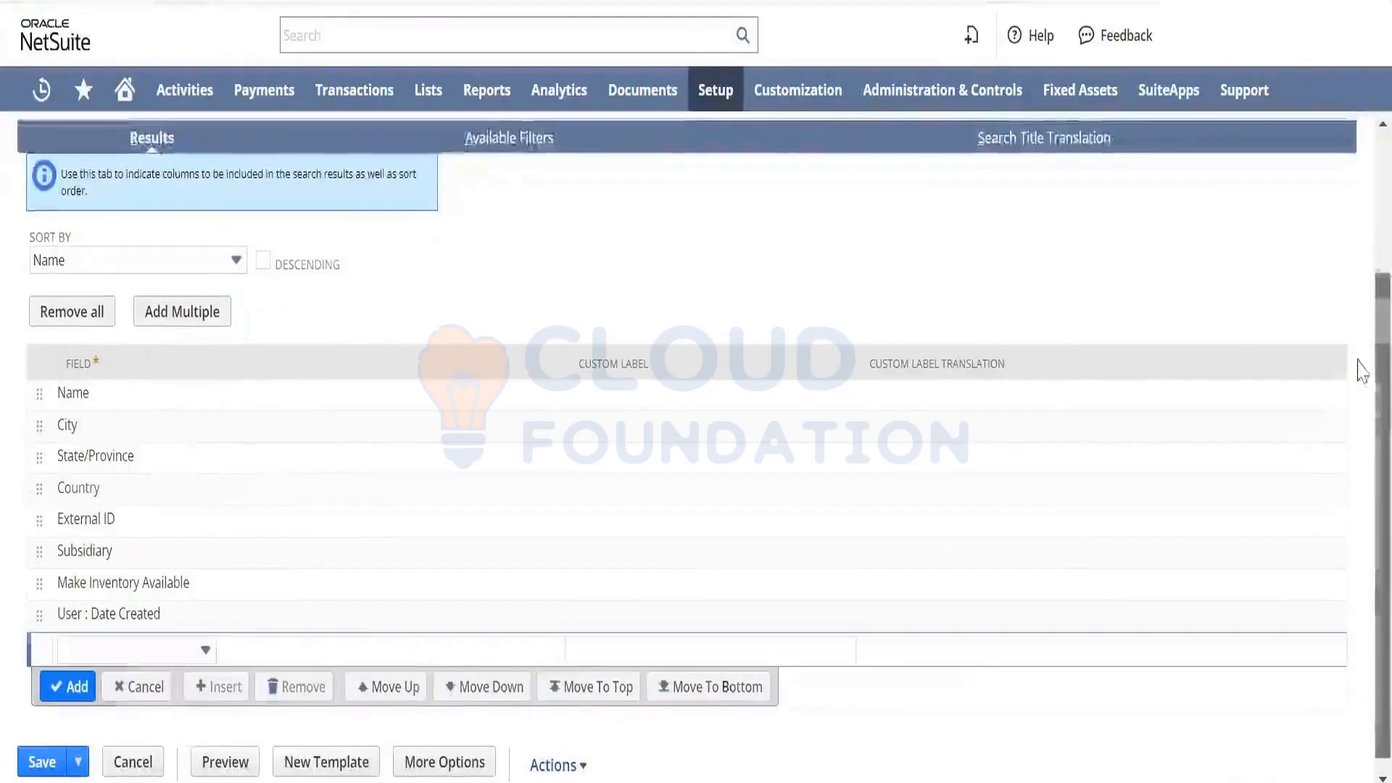
pyautogui.scroll(4, 1361, 367)
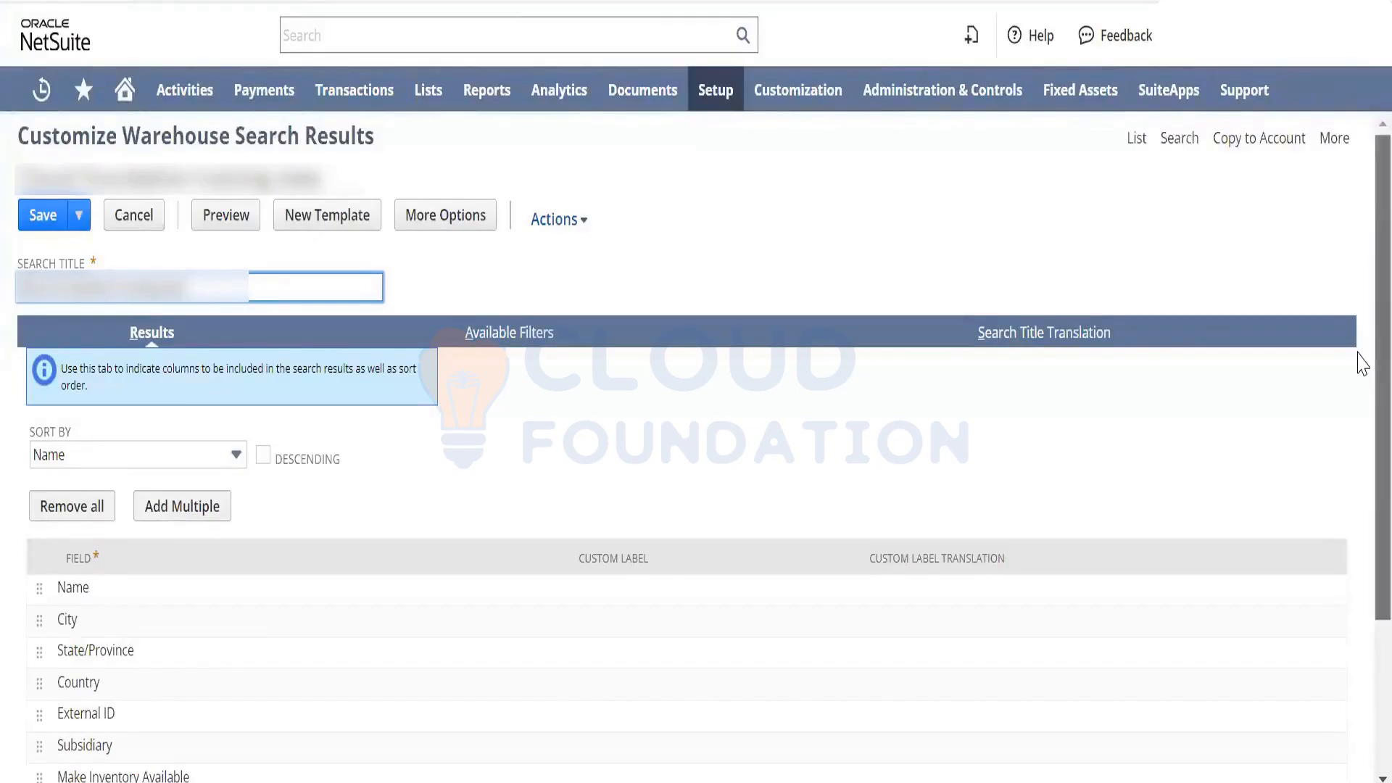
# - Start another result column from the user fields and open the list of available user fields
pyautogui.scroll(-3, 1160, 471)
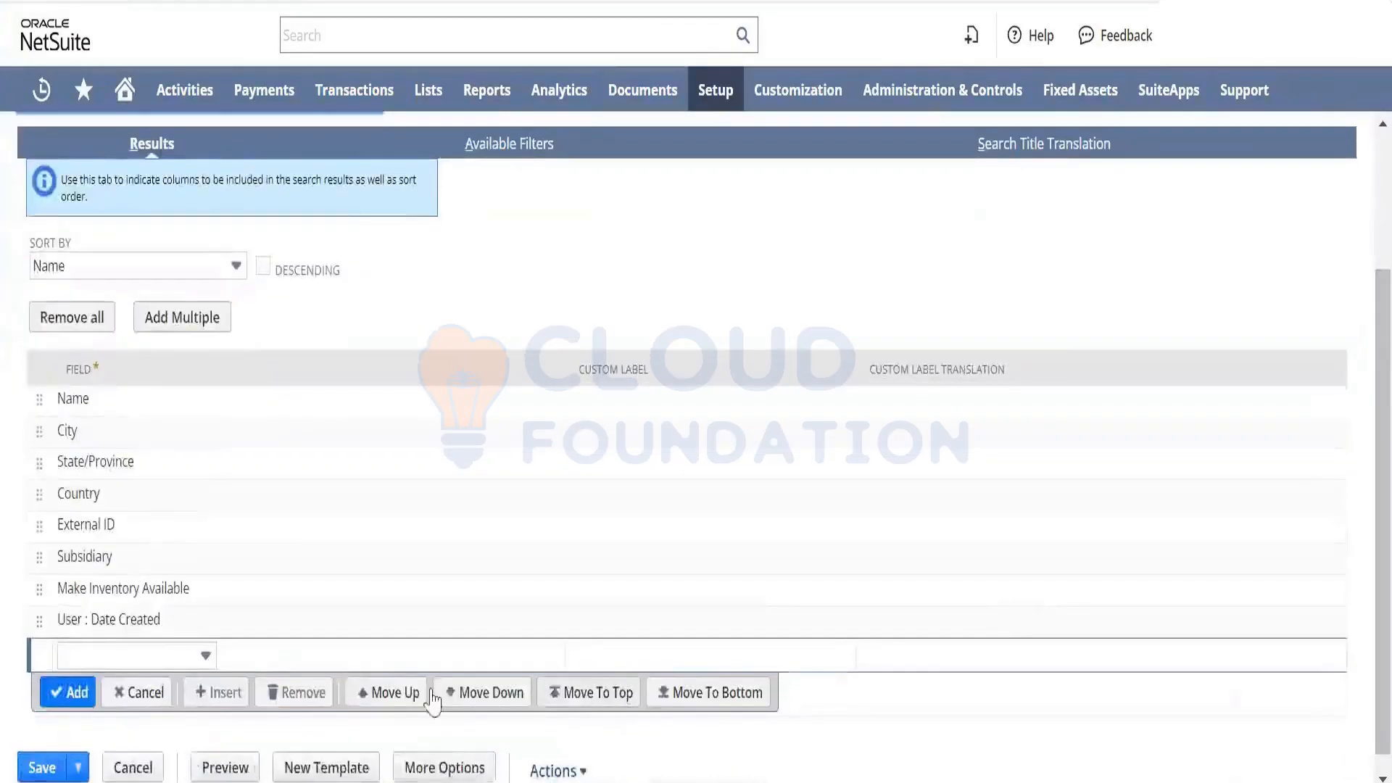
pyautogui.click(208, 655)
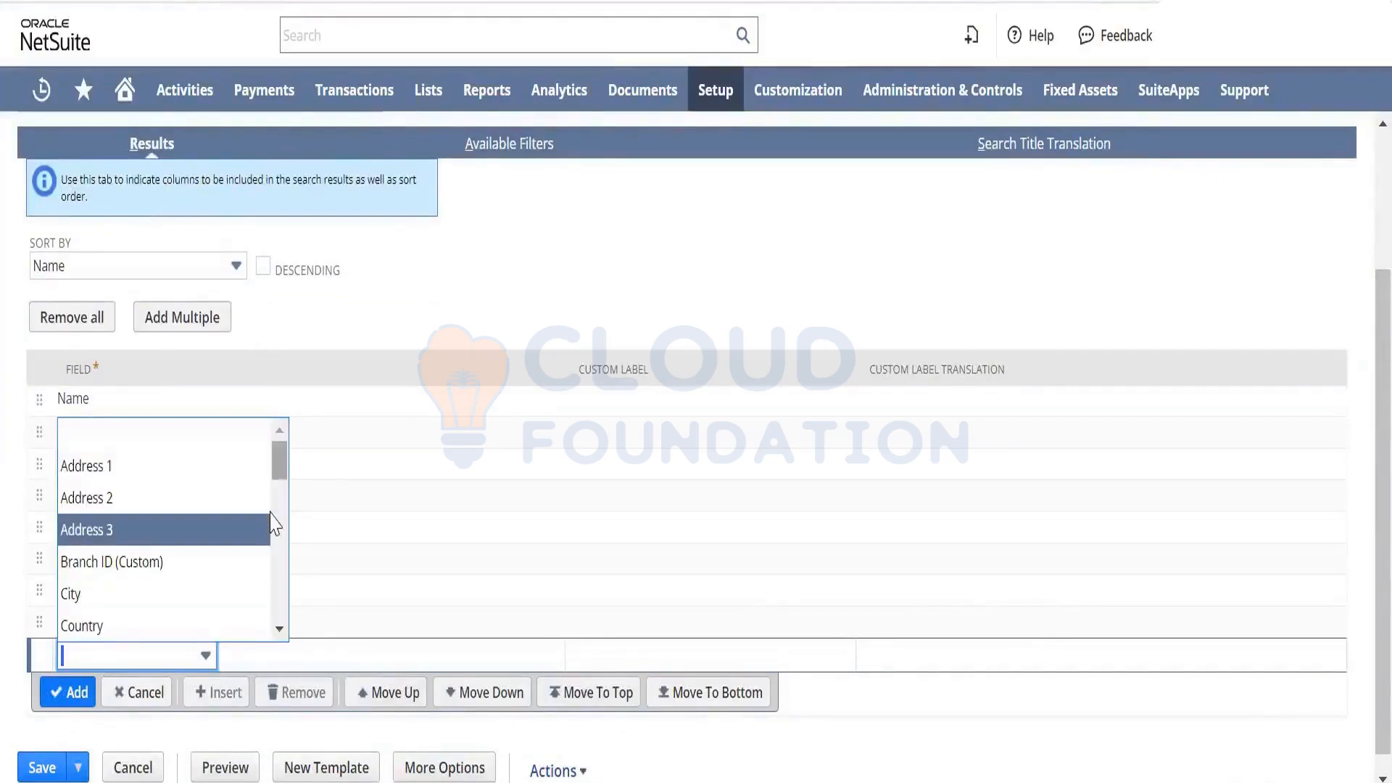
pyautogui.moveTo(283, 479); pyautogui.dragTo(276, 615)
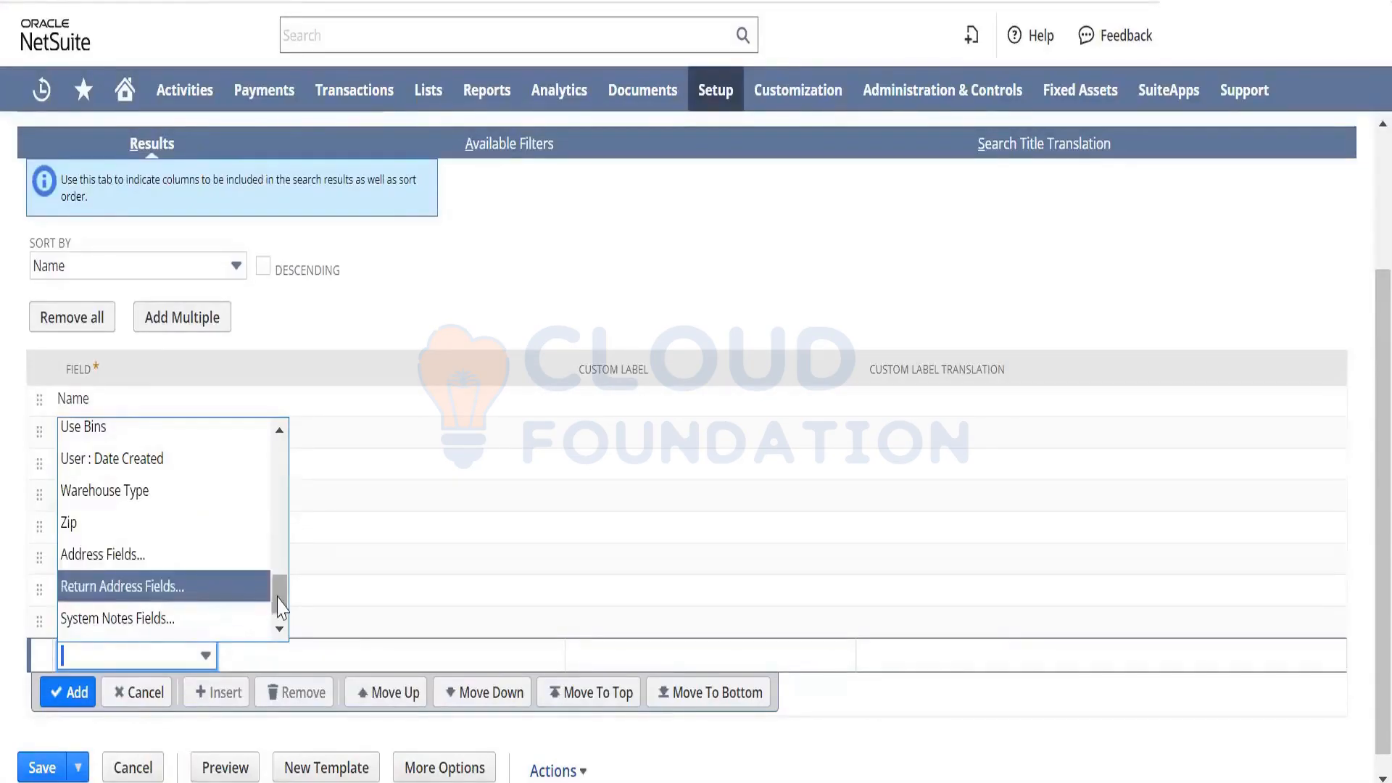
pyautogui.moveTo(278, 599); pyautogui.dragTo(278, 603)
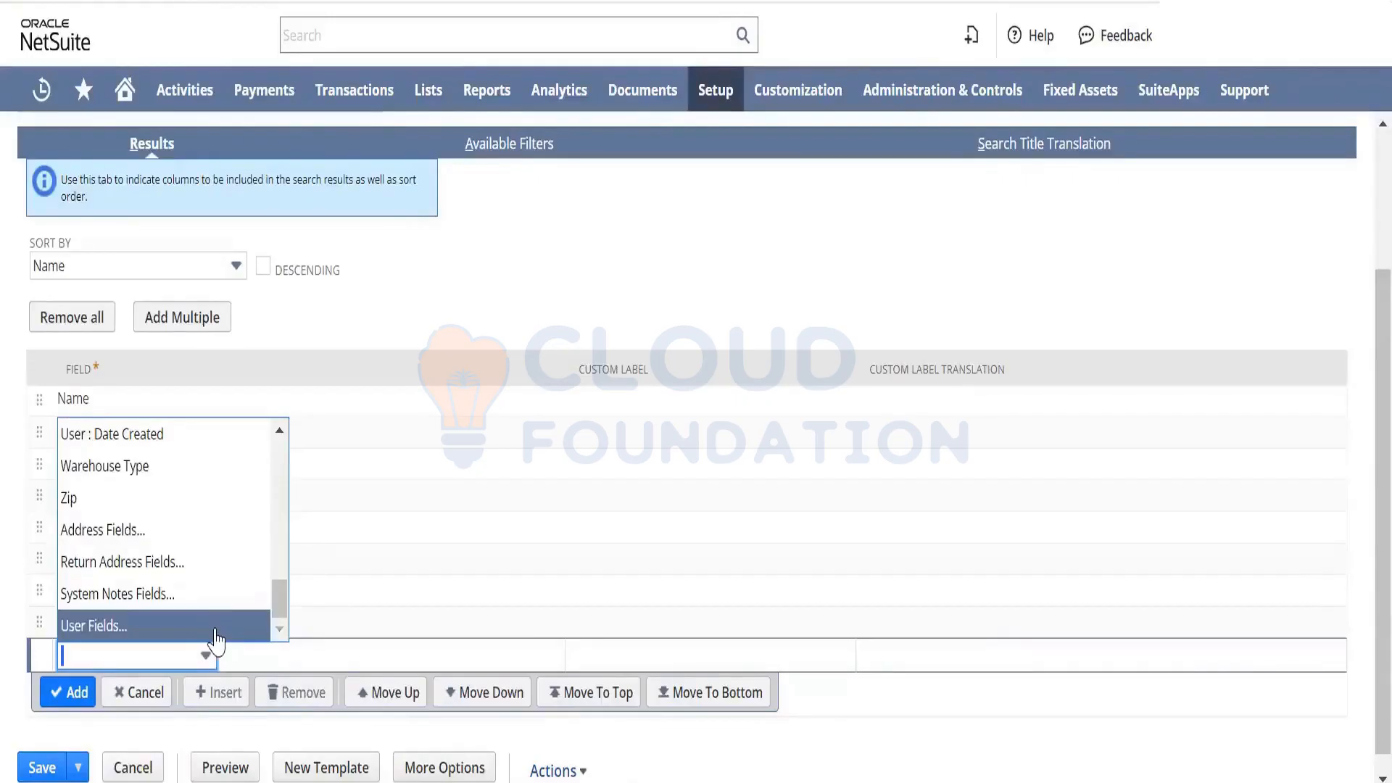
pyautogui.click(217, 628)
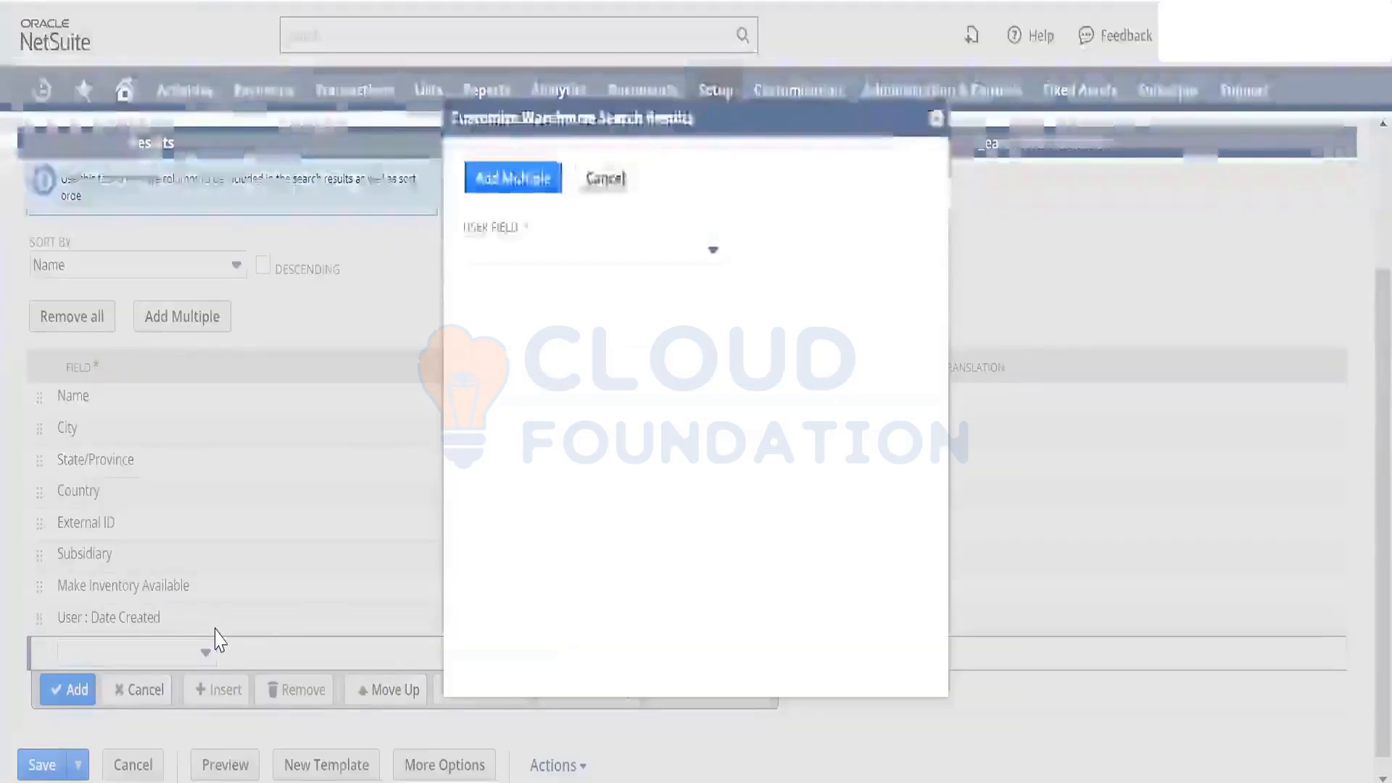
pyautogui.click(713, 250)
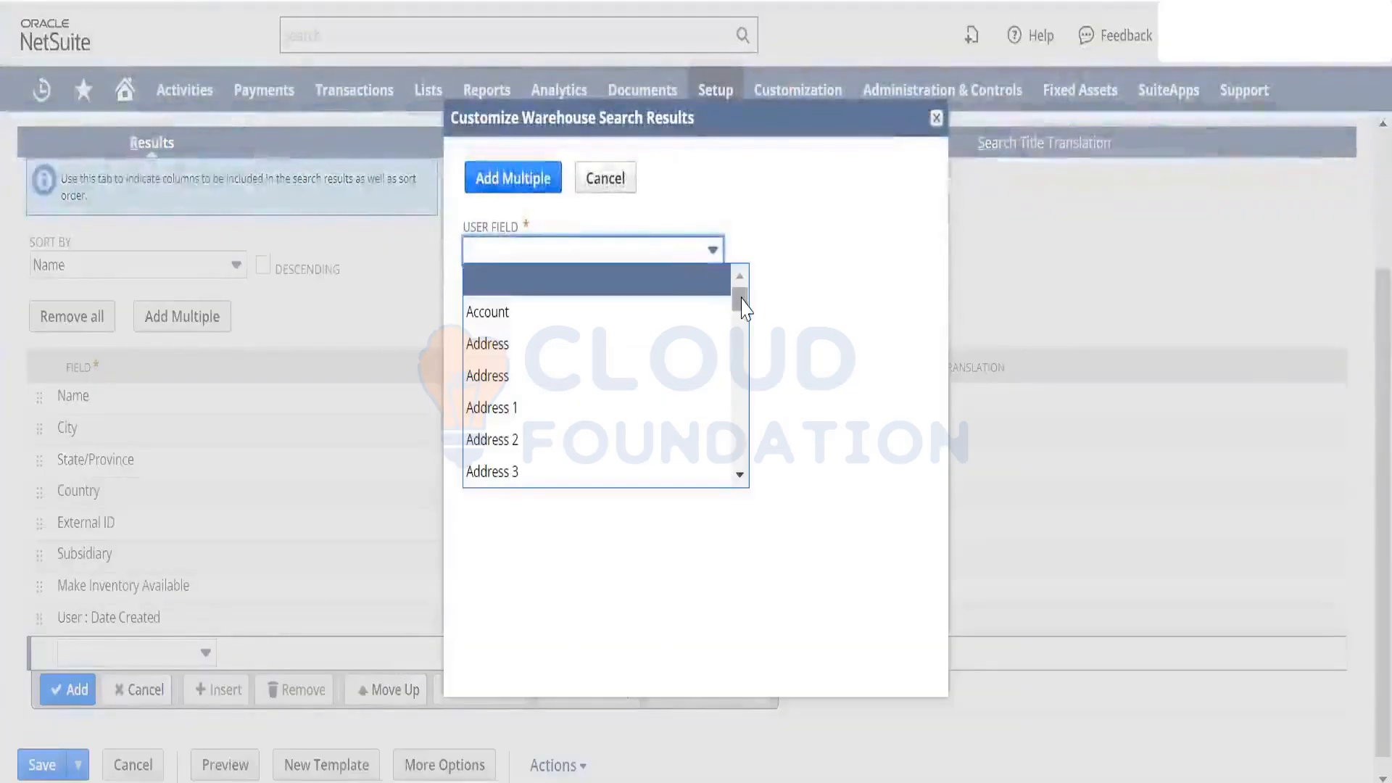
# - Look through the available user fields, from the permission and hire entries down to the subsidiary and termination entries
pyautogui.moveTo(739, 298); pyautogui.dragTo(742, 390)
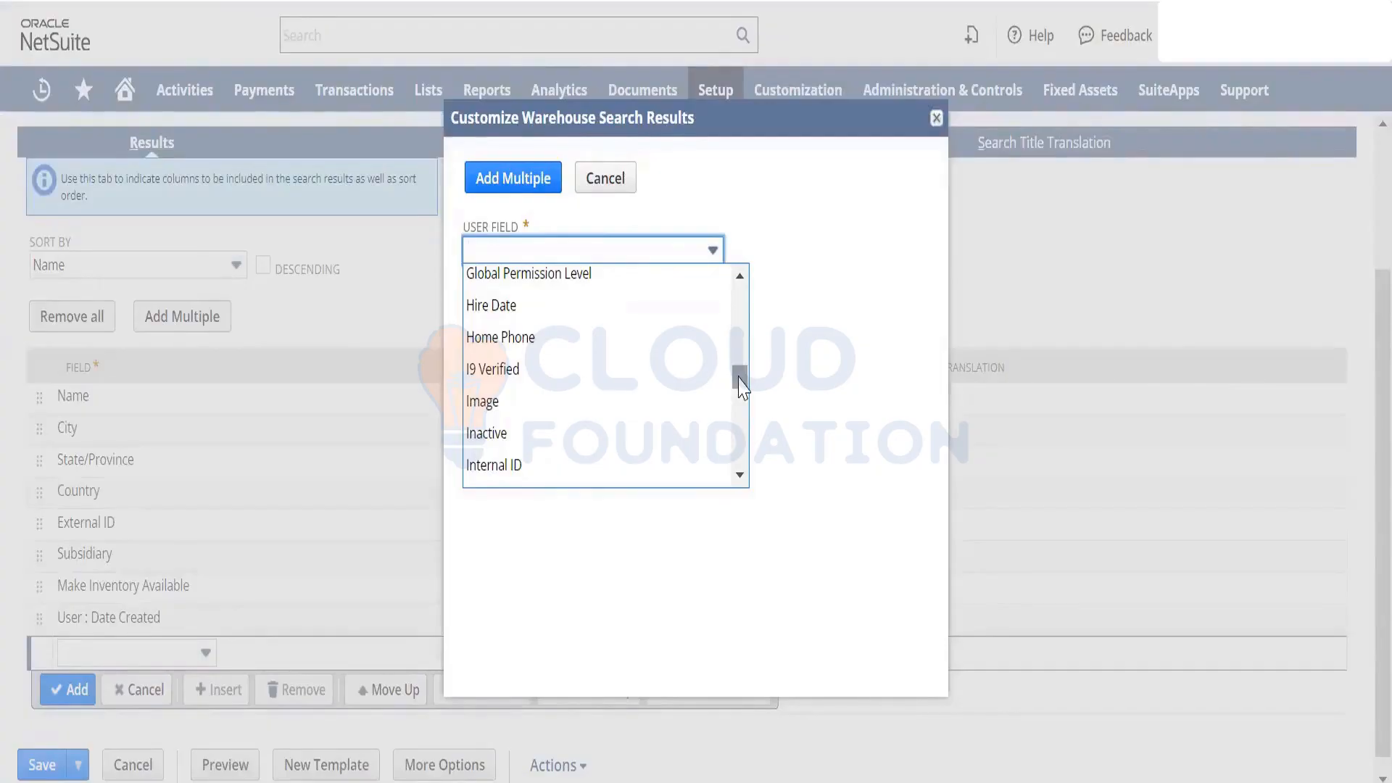
pyautogui.click(741, 476)
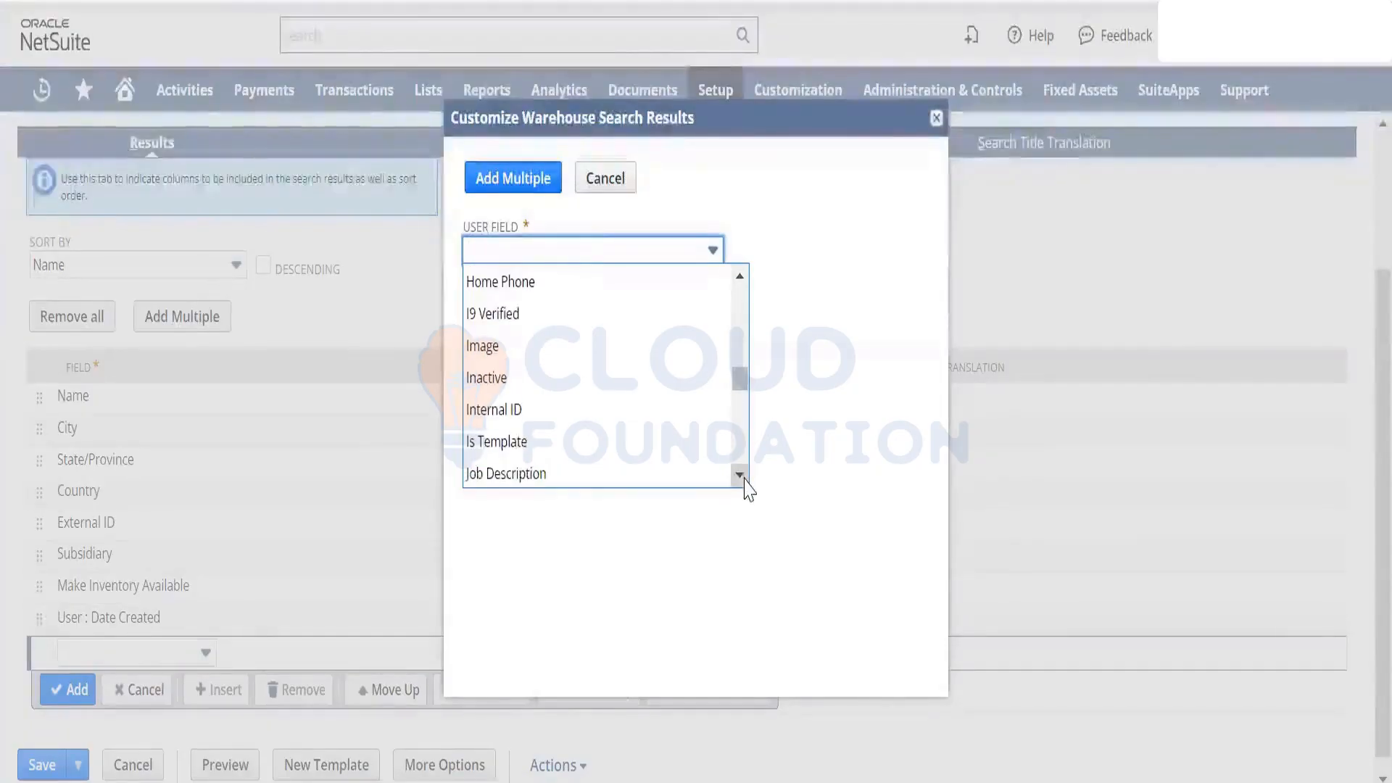
pyautogui.click(741, 475)
pyautogui.click(740, 476)
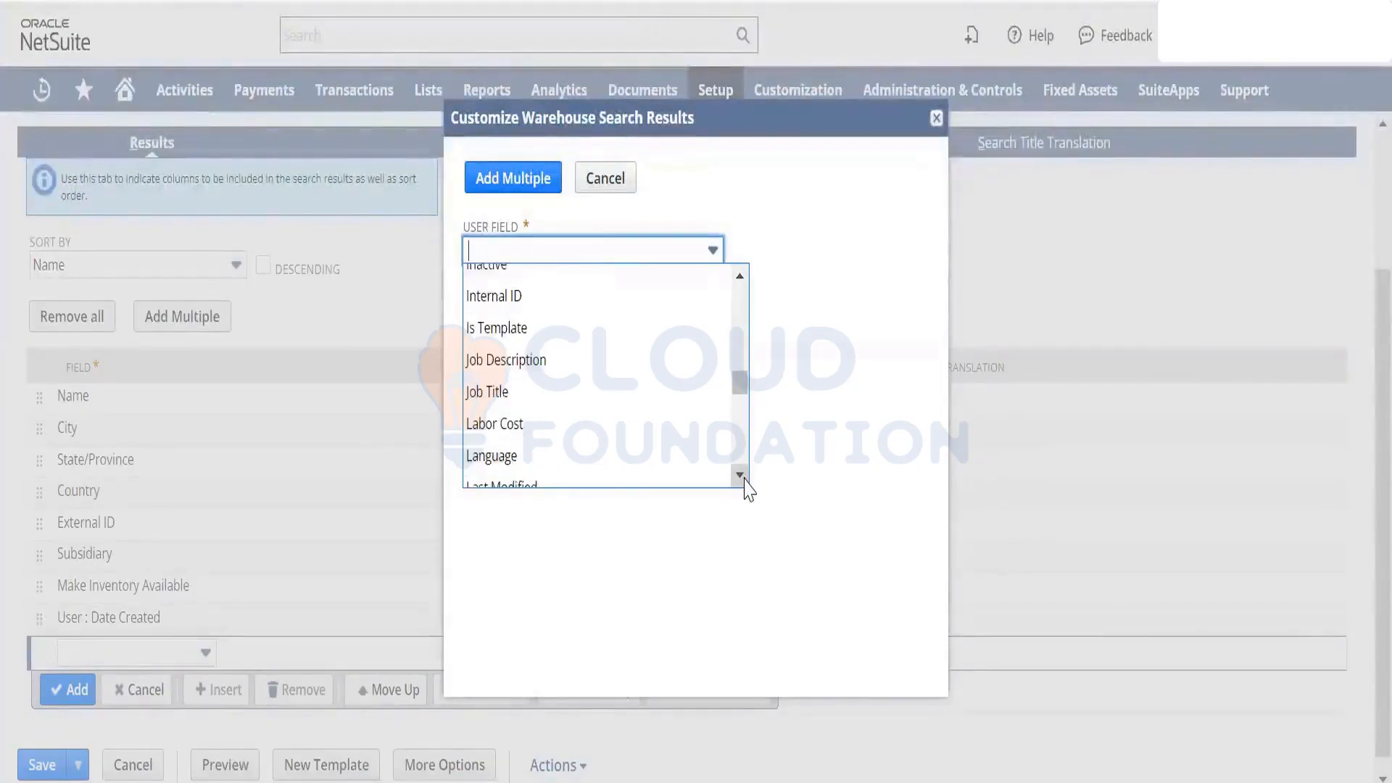
pyautogui.click(740, 475)
pyautogui.click(740, 476)
pyautogui.click(740, 475)
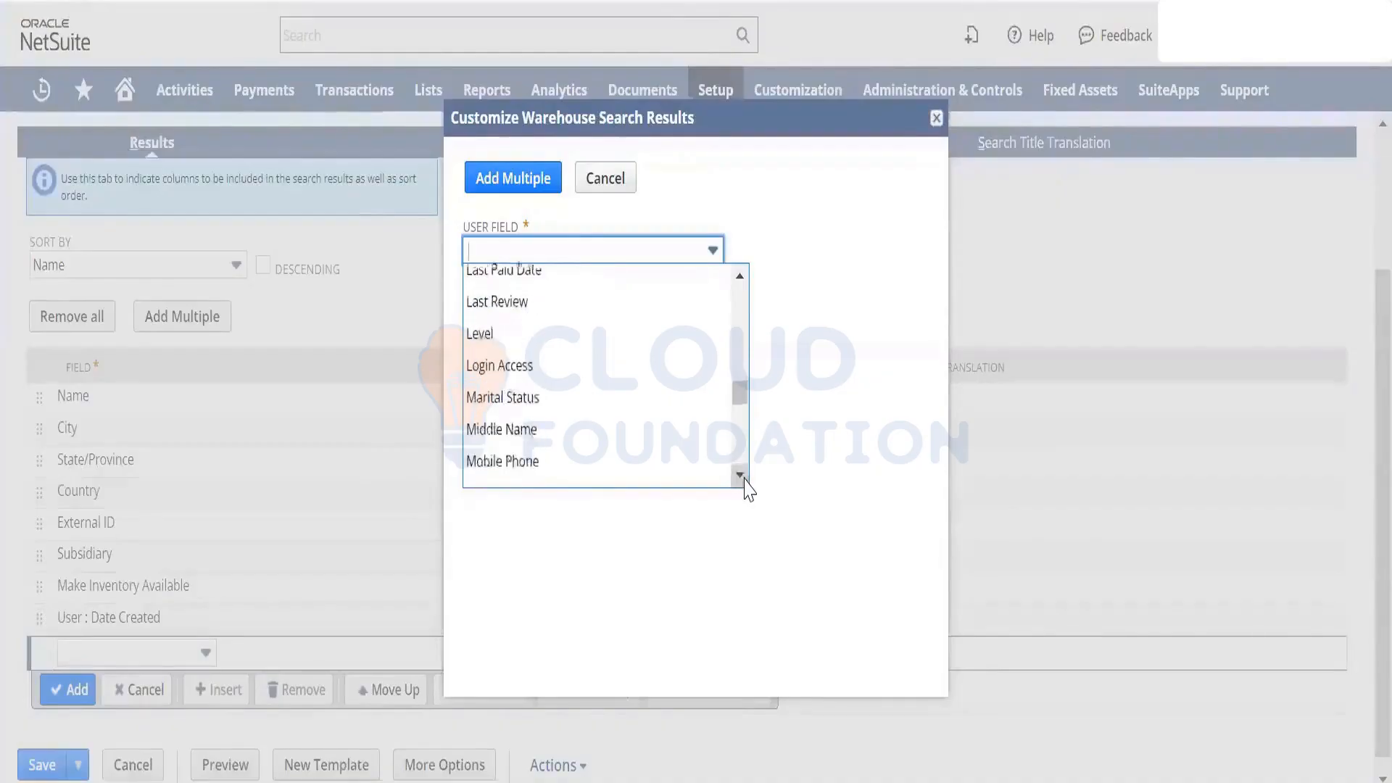
pyautogui.click(741, 476)
pyautogui.click(740, 476)
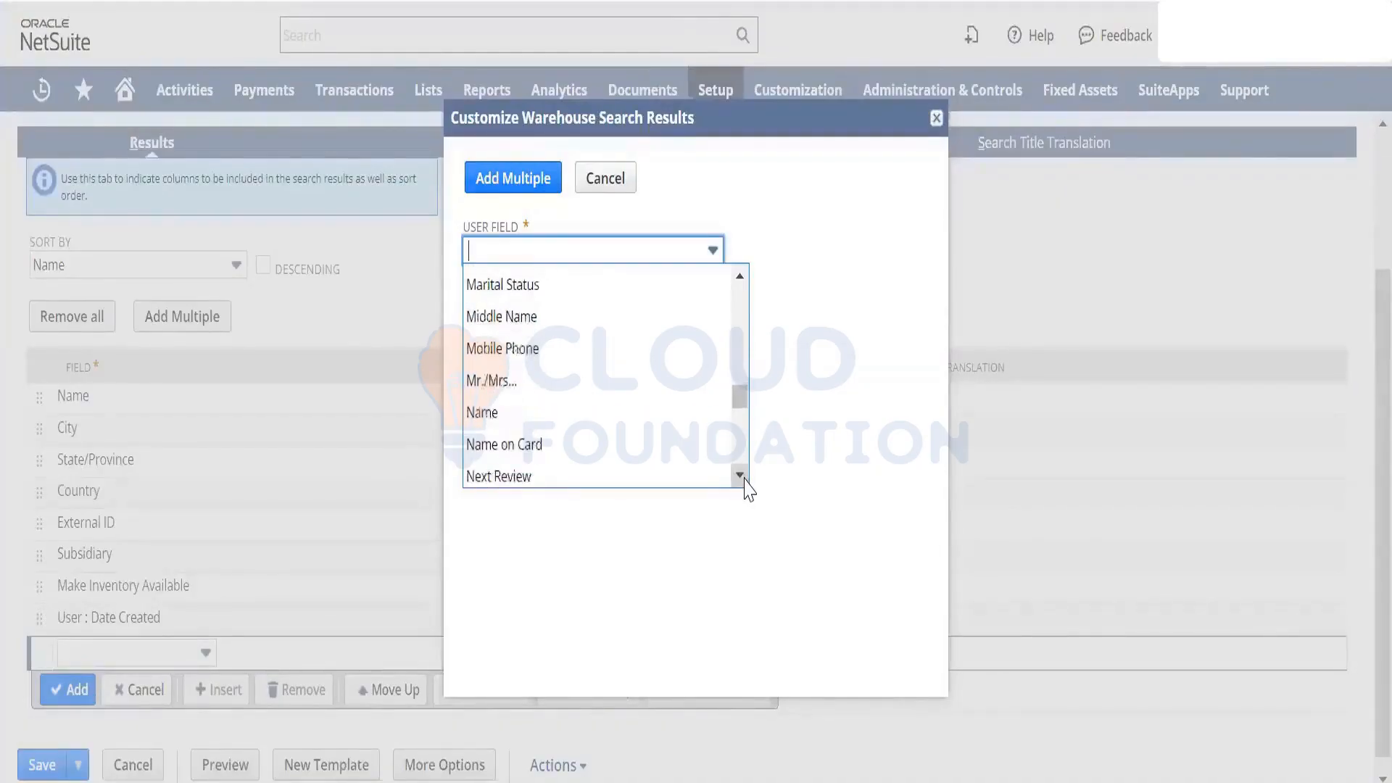
pyautogui.click(741, 476)
pyautogui.click(741, 476)
pyautogui.click(741, 476)
pyautogui.click(740, 476)
pyautogui.click(741, 476)
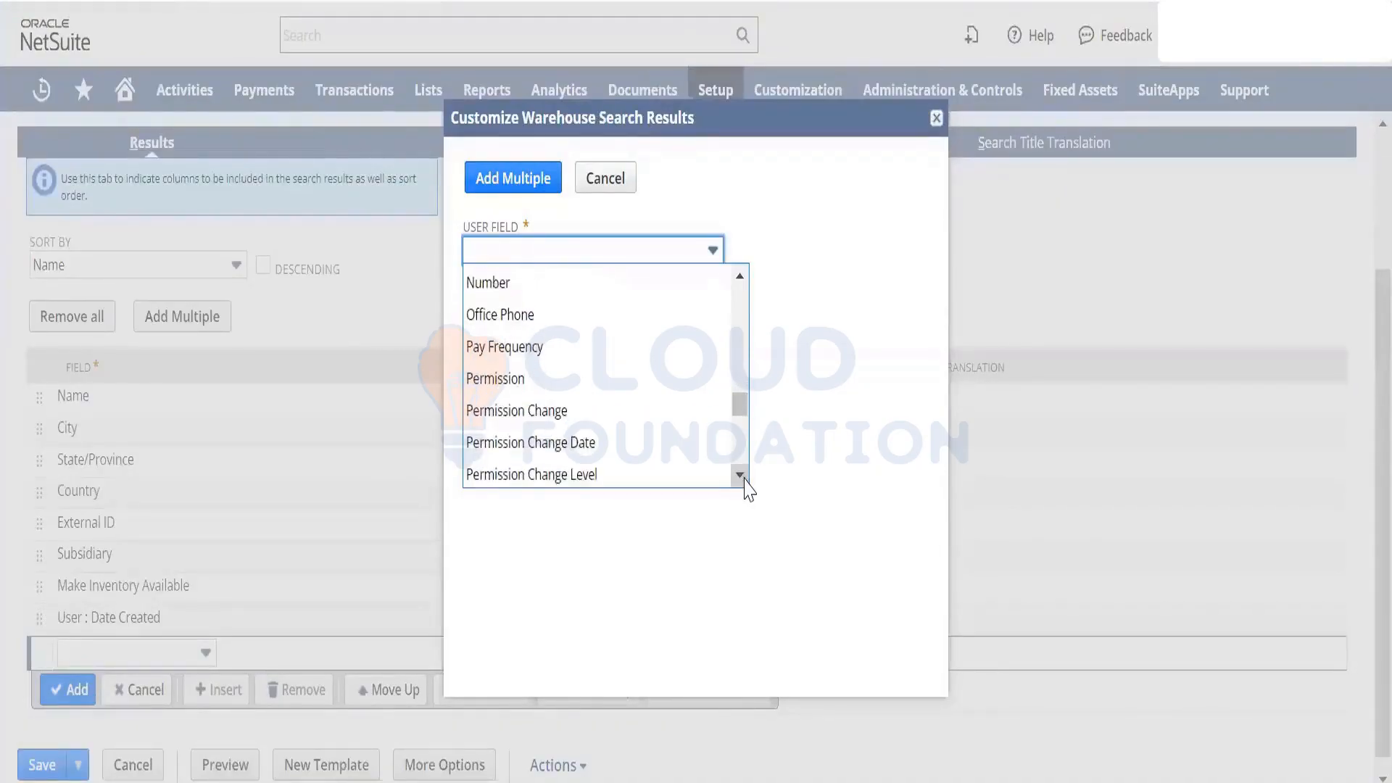
pyautogui.click(741, 475)
pyautogui.click(741, 475)
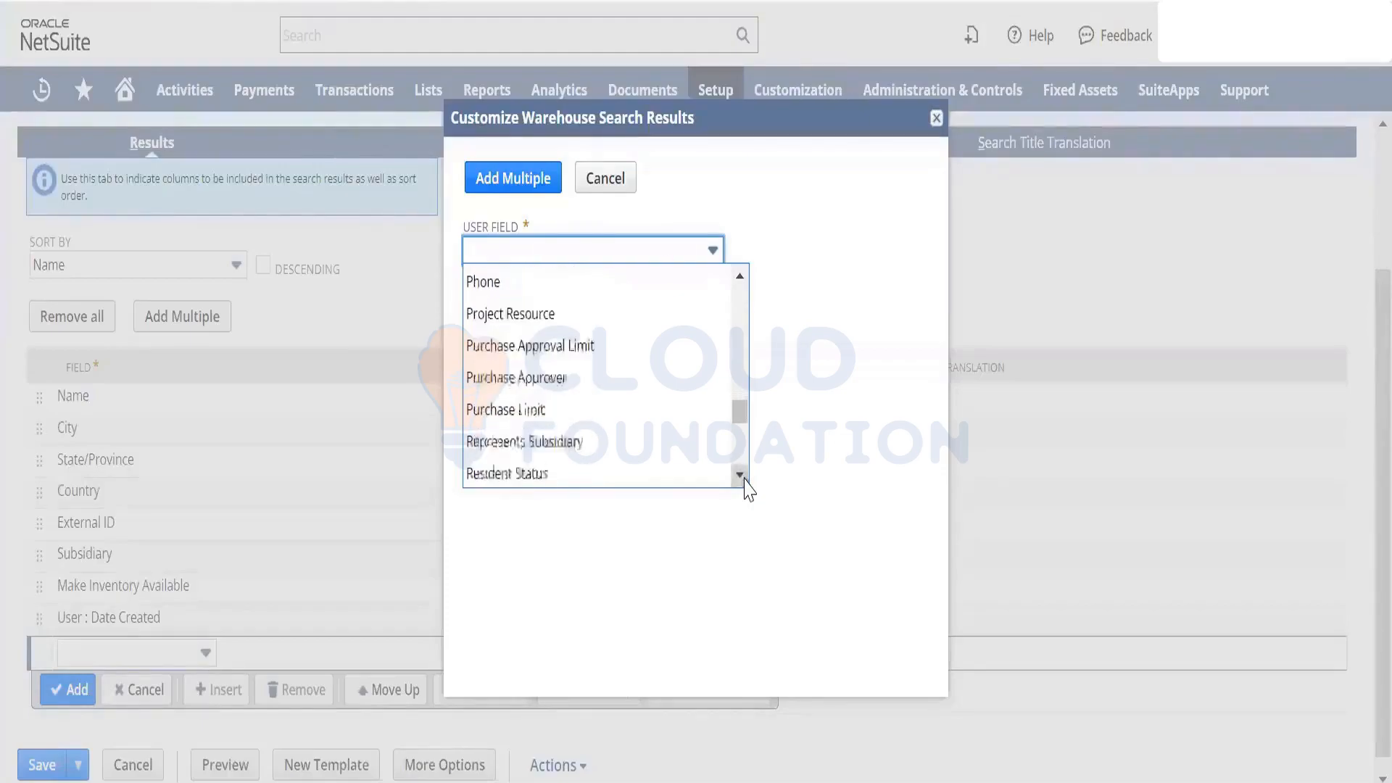
pyautogui.click(740, 476)
pyautogui.click(740, 476)
pyautogui.click(740, 475)
pyautogui.click(740, 475)
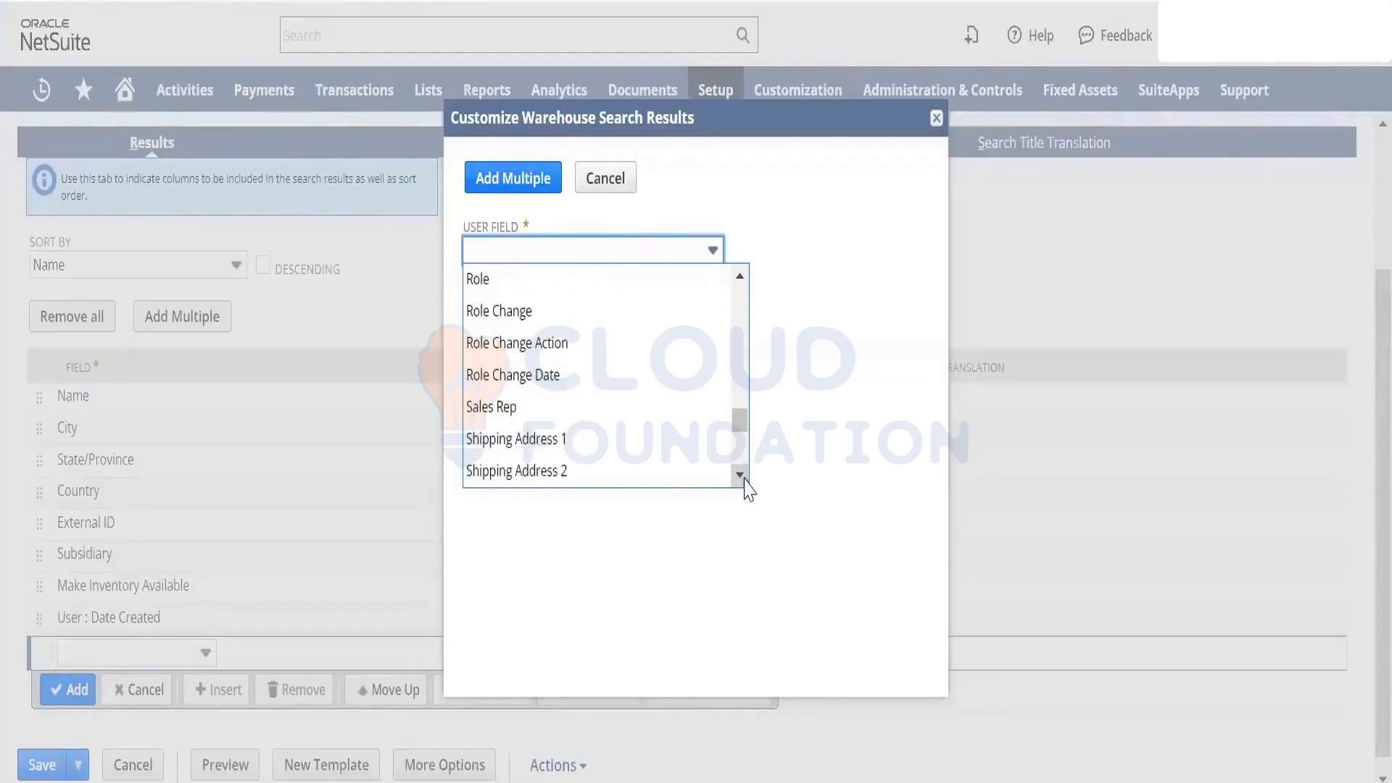
pyautogui.click(744, 479)
pyautogui.click(743, 478)
pyautogui.click(744, 479)
pyautogui.click(744, 478)
pyautogui.click(744, 478)
pyautogui.click(744, 478)
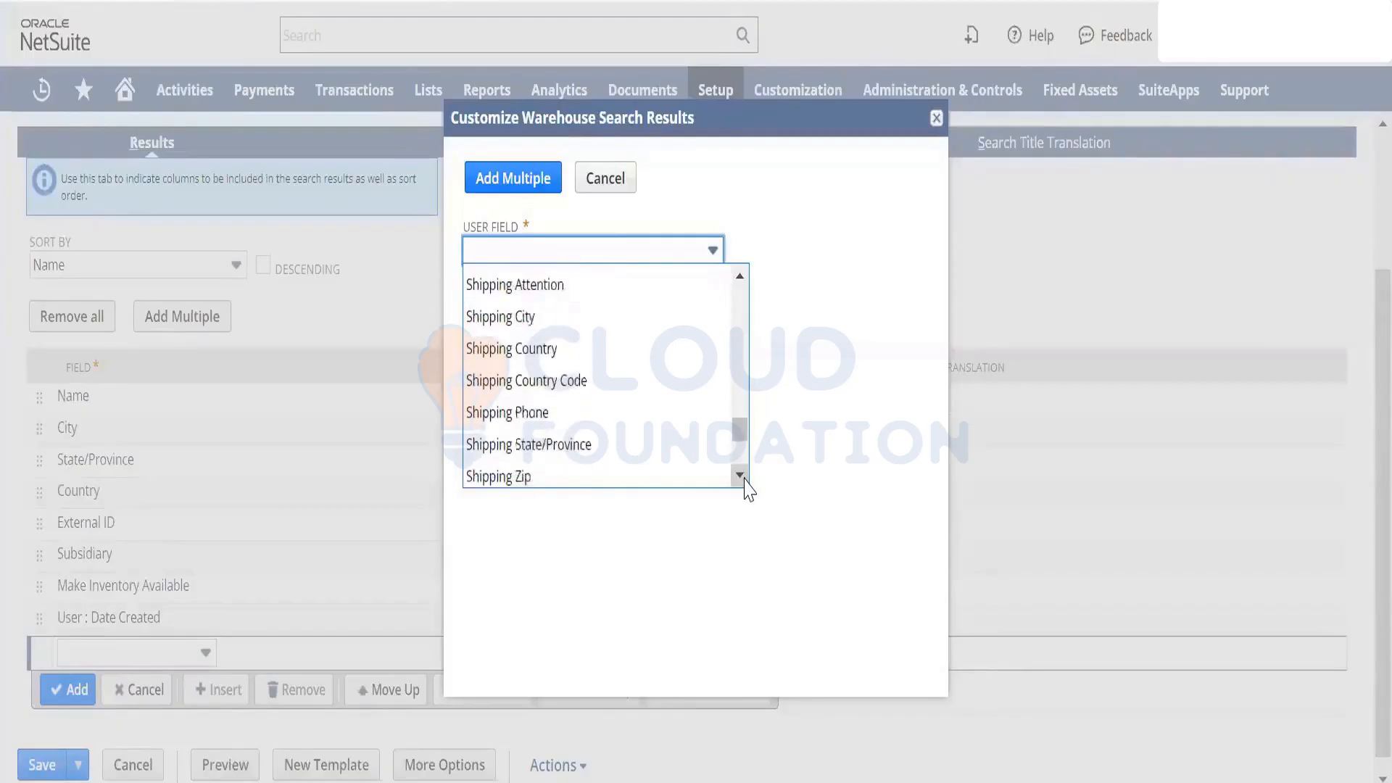
pyautogui.click(744, 479)
pyautogui.click(744, 479)
pyautogui.click(740, 476)
pyautogui.click(740, 476)
pyautogui.click(740, 475)
pyautogui.click(741, 476)
pyautogui.click(741, 475)
pyautogui.click(741, 475)
pyautogui.click(740, 476)
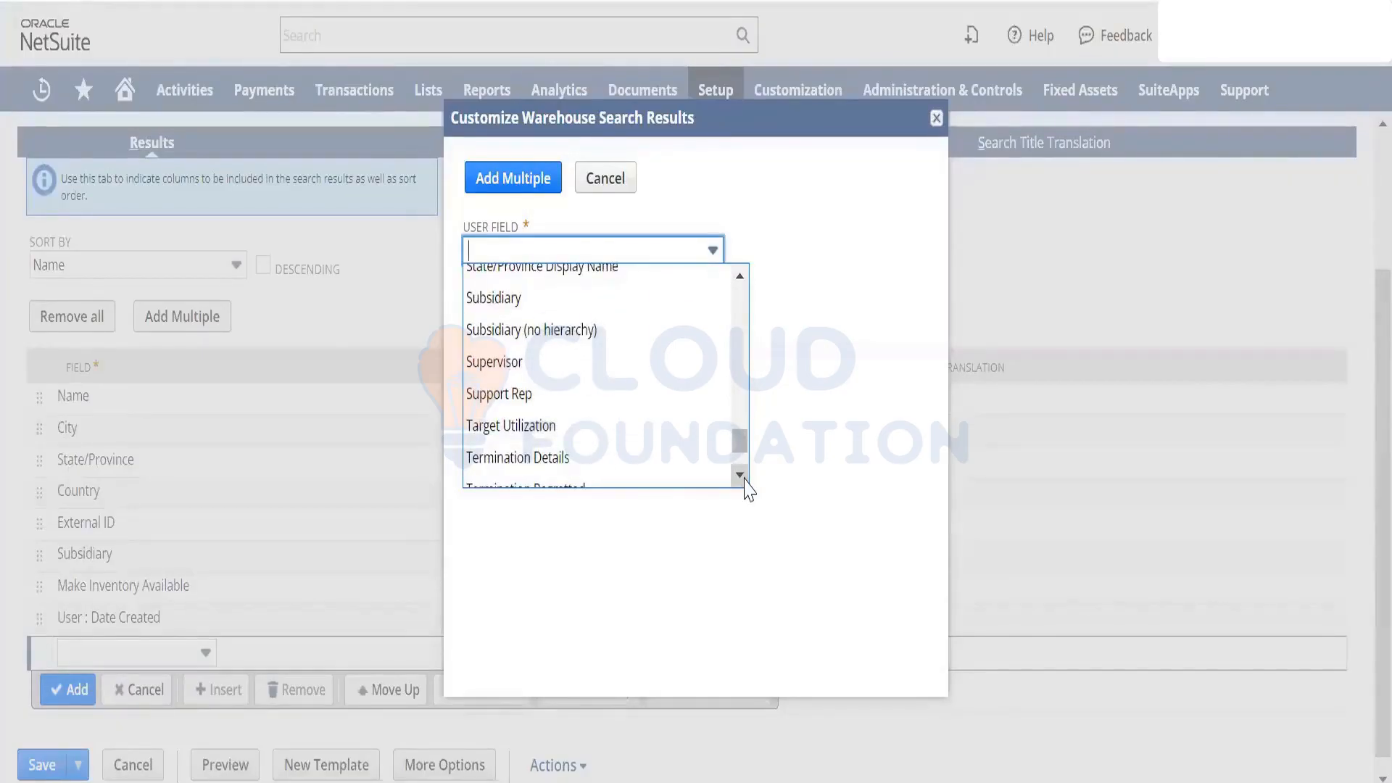
# - Search the page for "user" and check the matching entries among the available user fields
pyautogui.write('user')
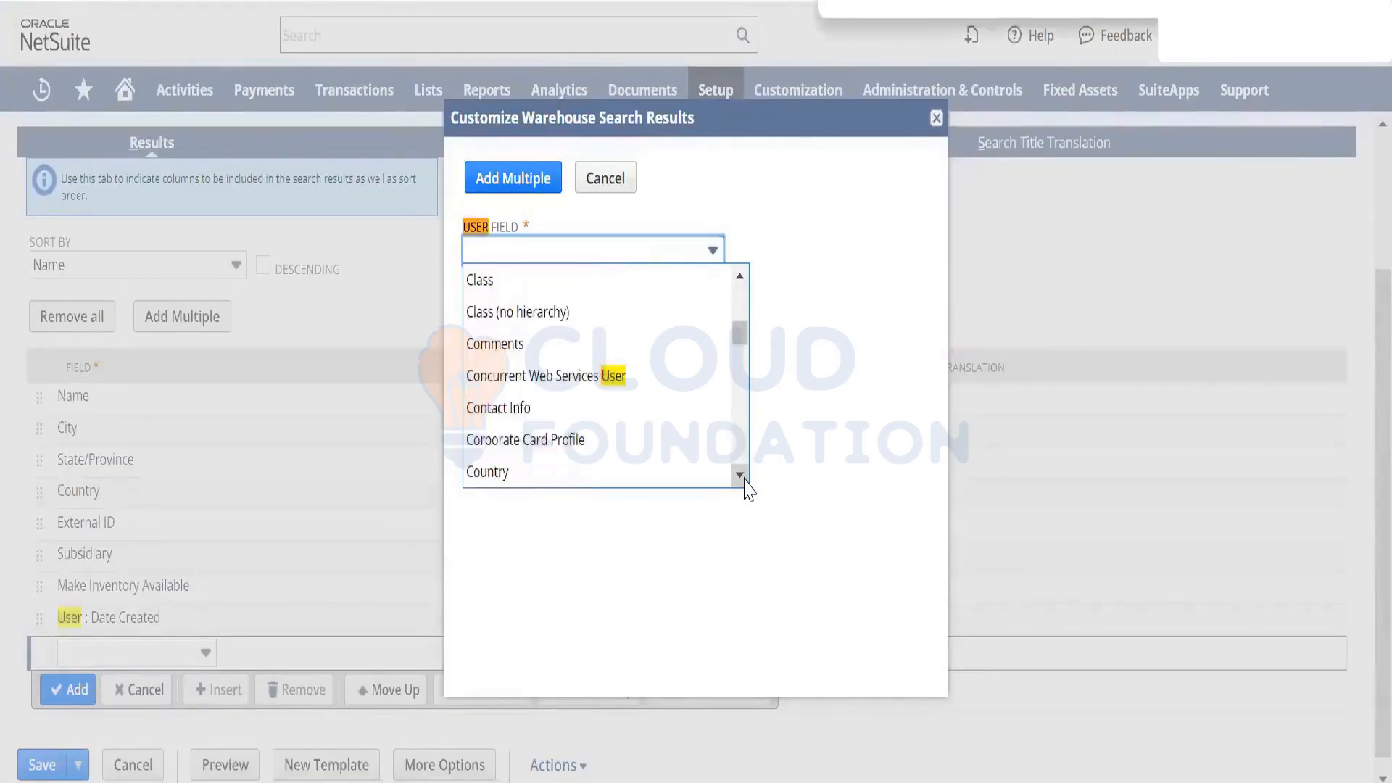
pyautogui.press('Return')
pyautogui.press('Return')
pyautogui.press('Return')
pyautogui.press('Return')
pyautogui.press('Return')
pyautogui.moveTo(739, 333); pyautogui.dragTo(741, 336)
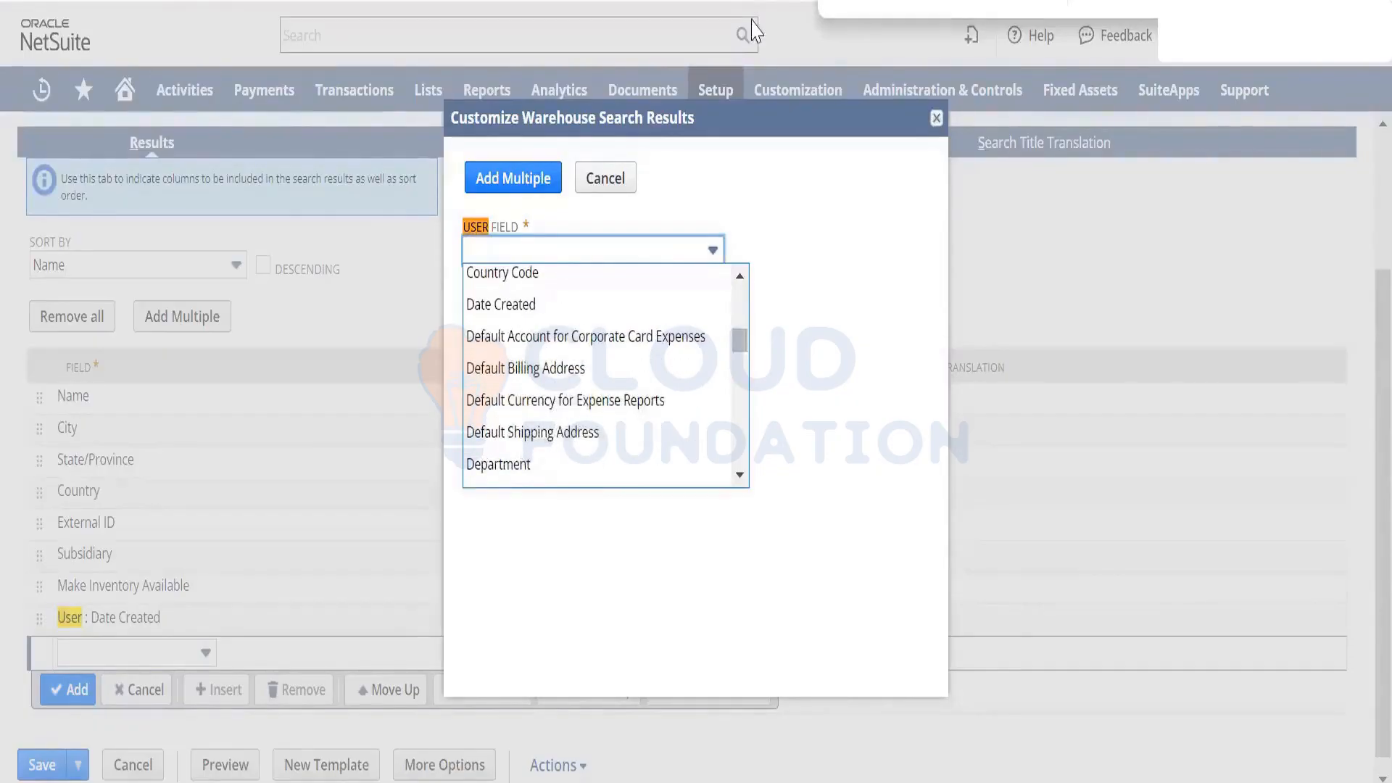
# - Search the user fields for "last" and add Last Modified as a result column
pyautogui.write('last')
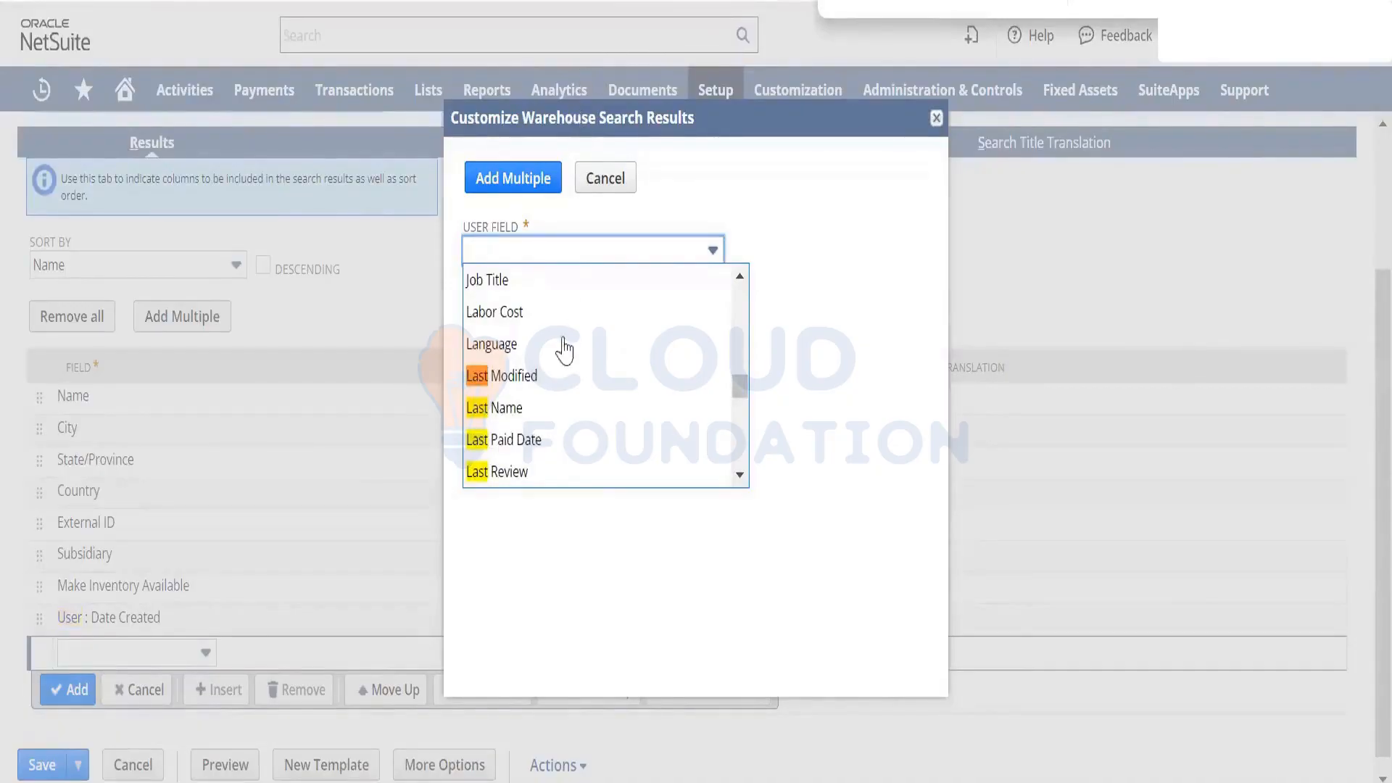
pyautogui.click(563, 376)
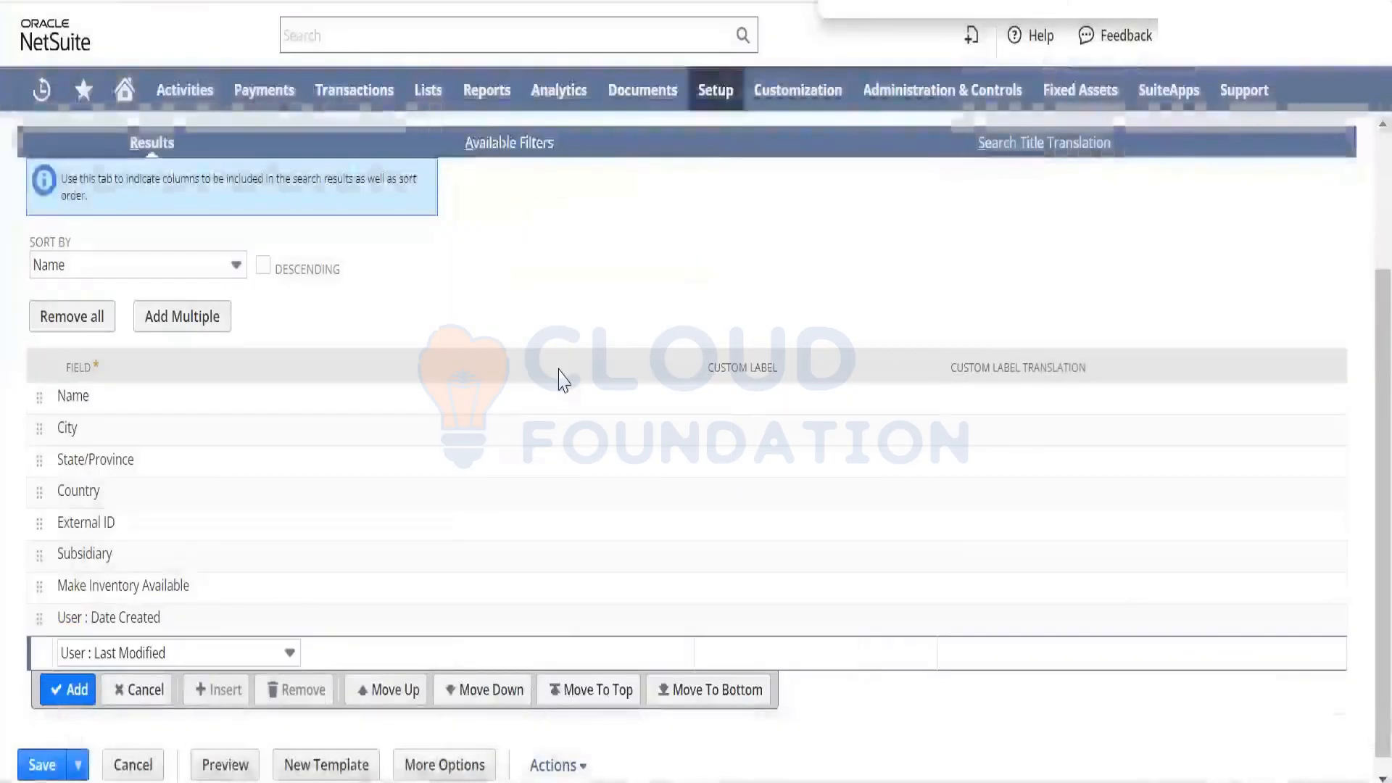
pyautogui.click(69, 689)
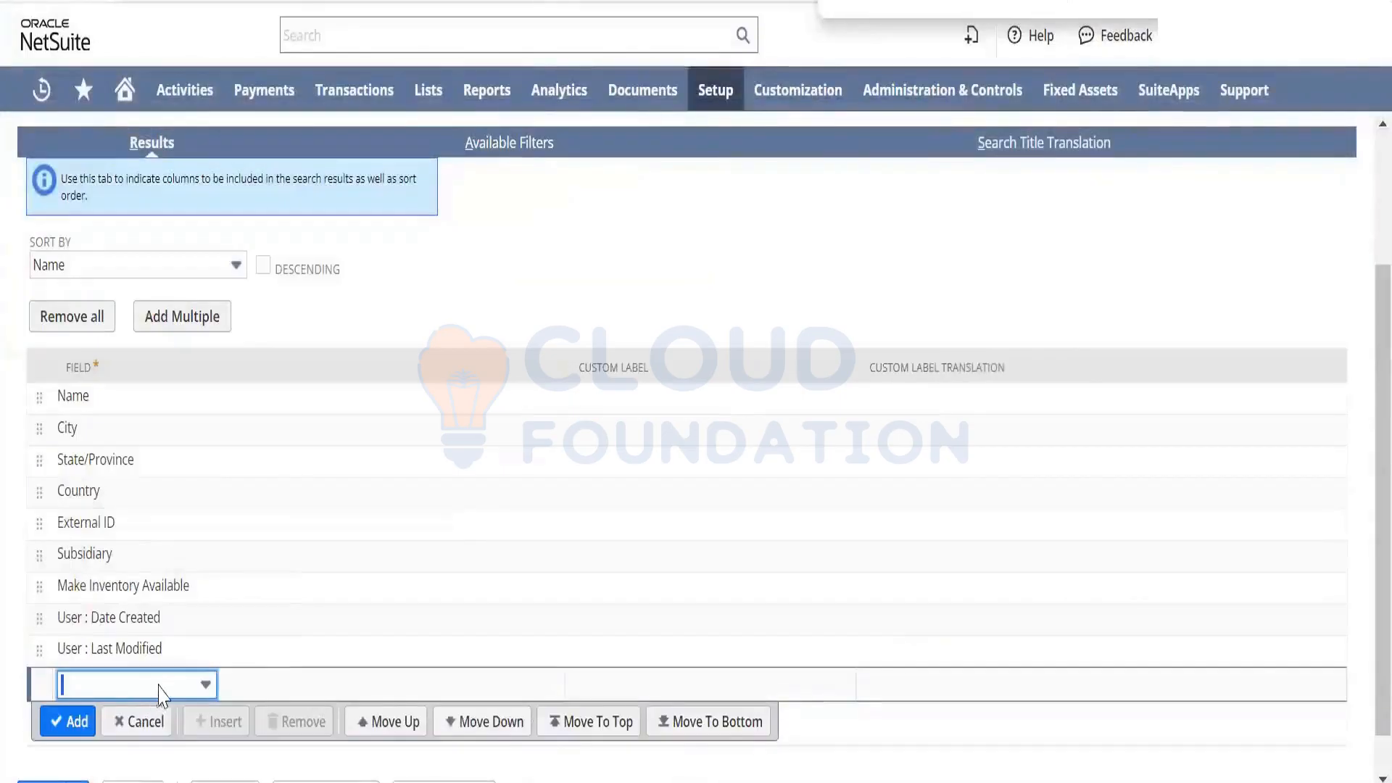
pyautogui.click(160, 691)
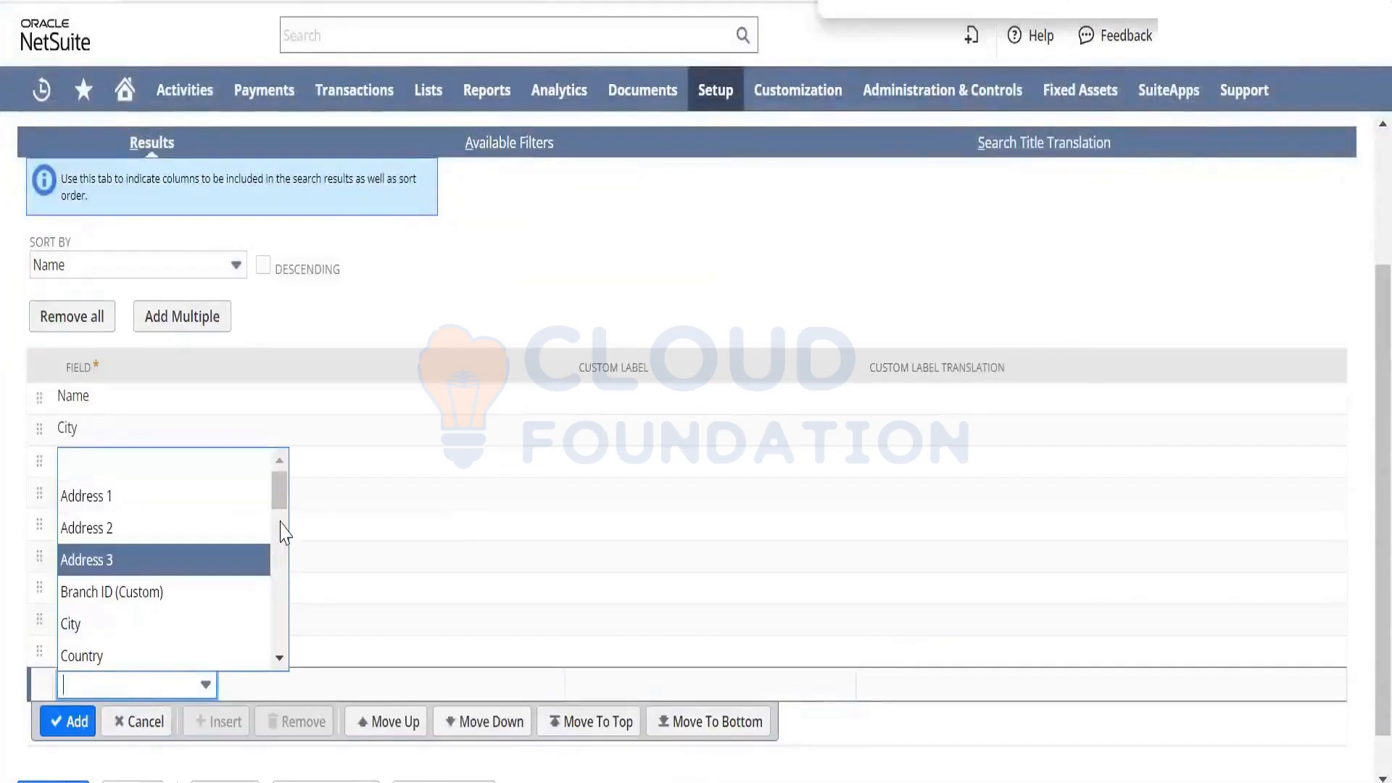
pyautogui.moveTo(280, 491); pyautogui.dragTo(265, 649)
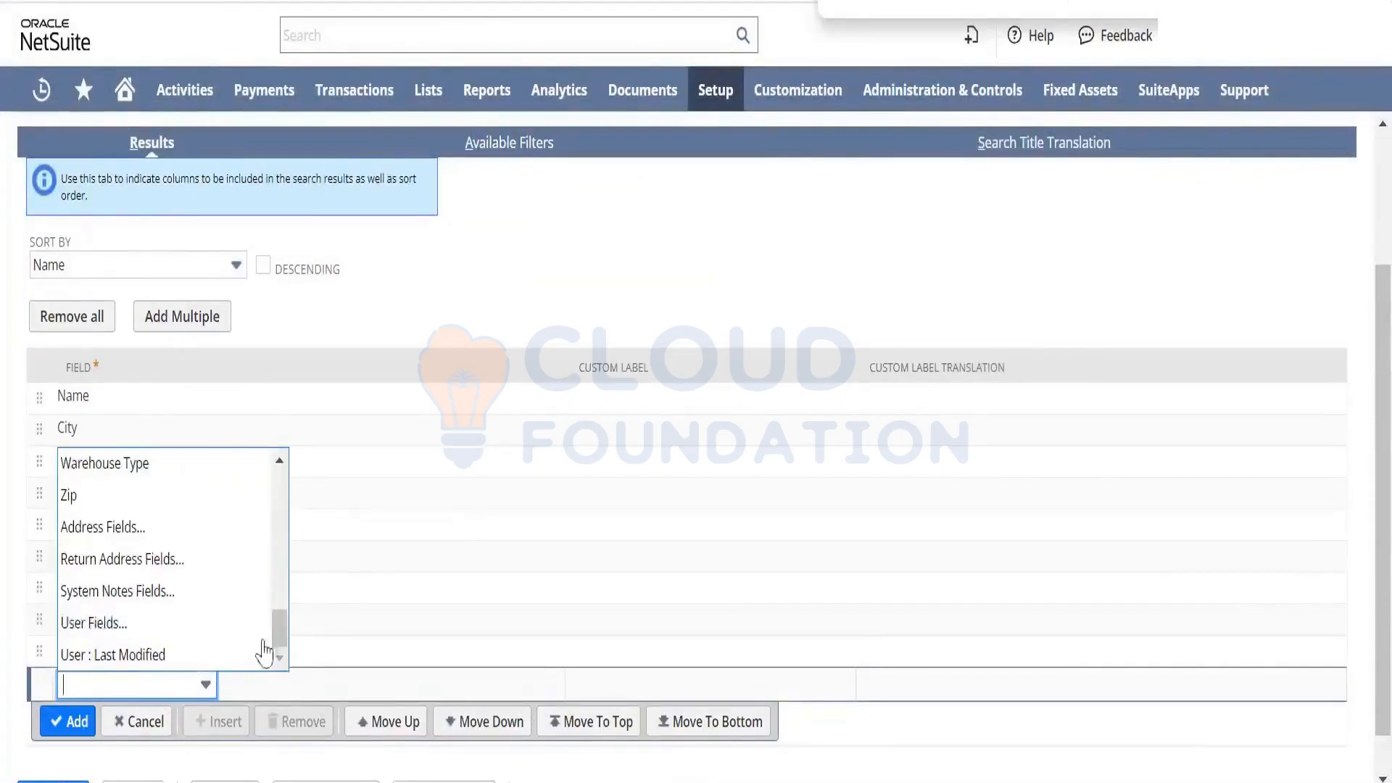
pyautogui.click(219, 628)
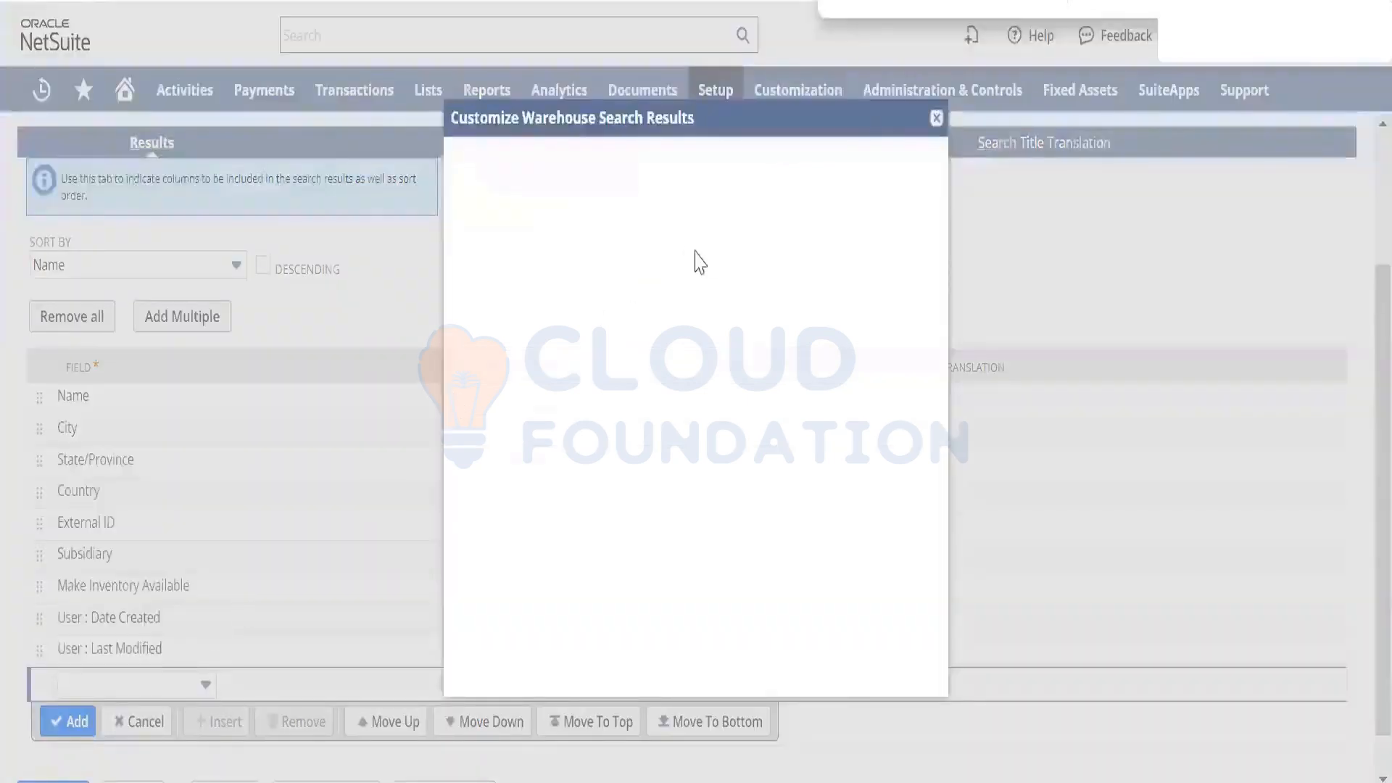
pyautogui.click(663, 258)
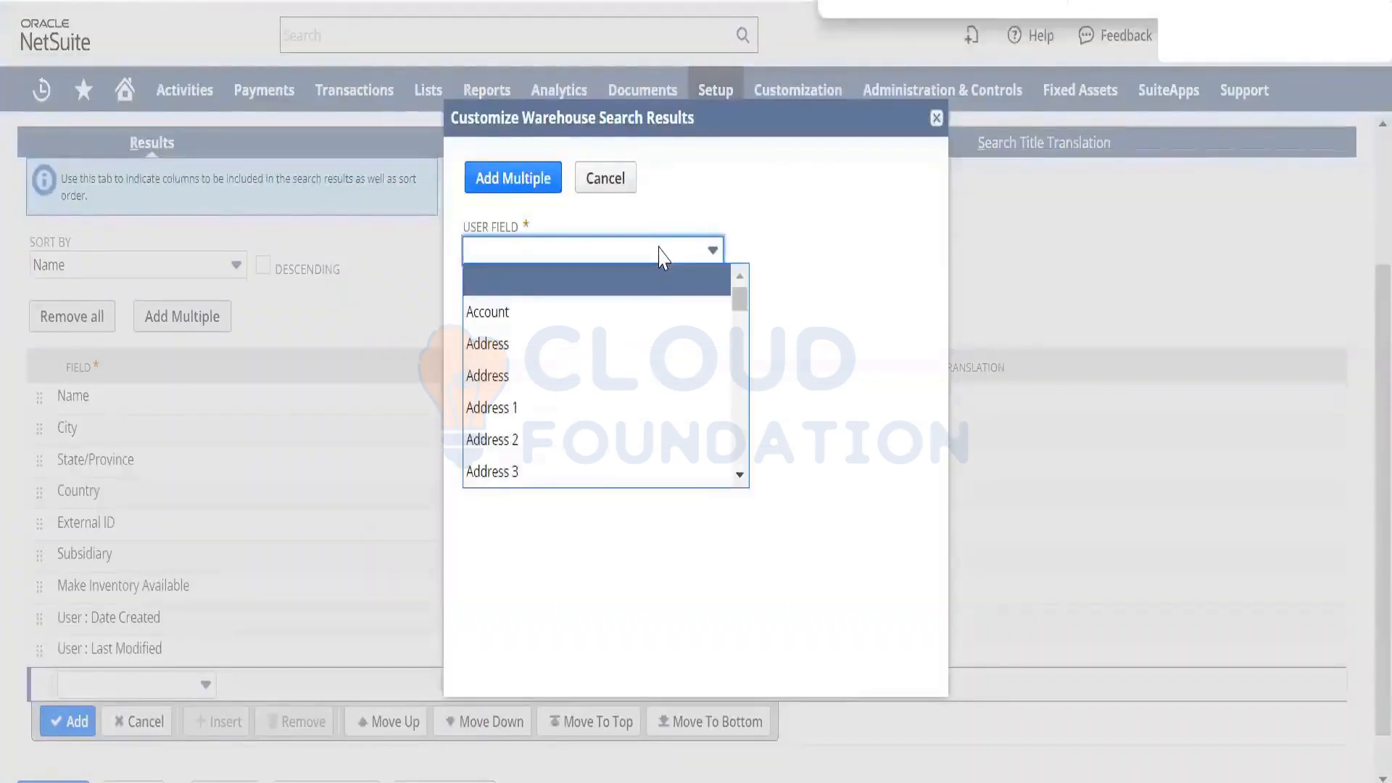
pyautogui.write('creat')
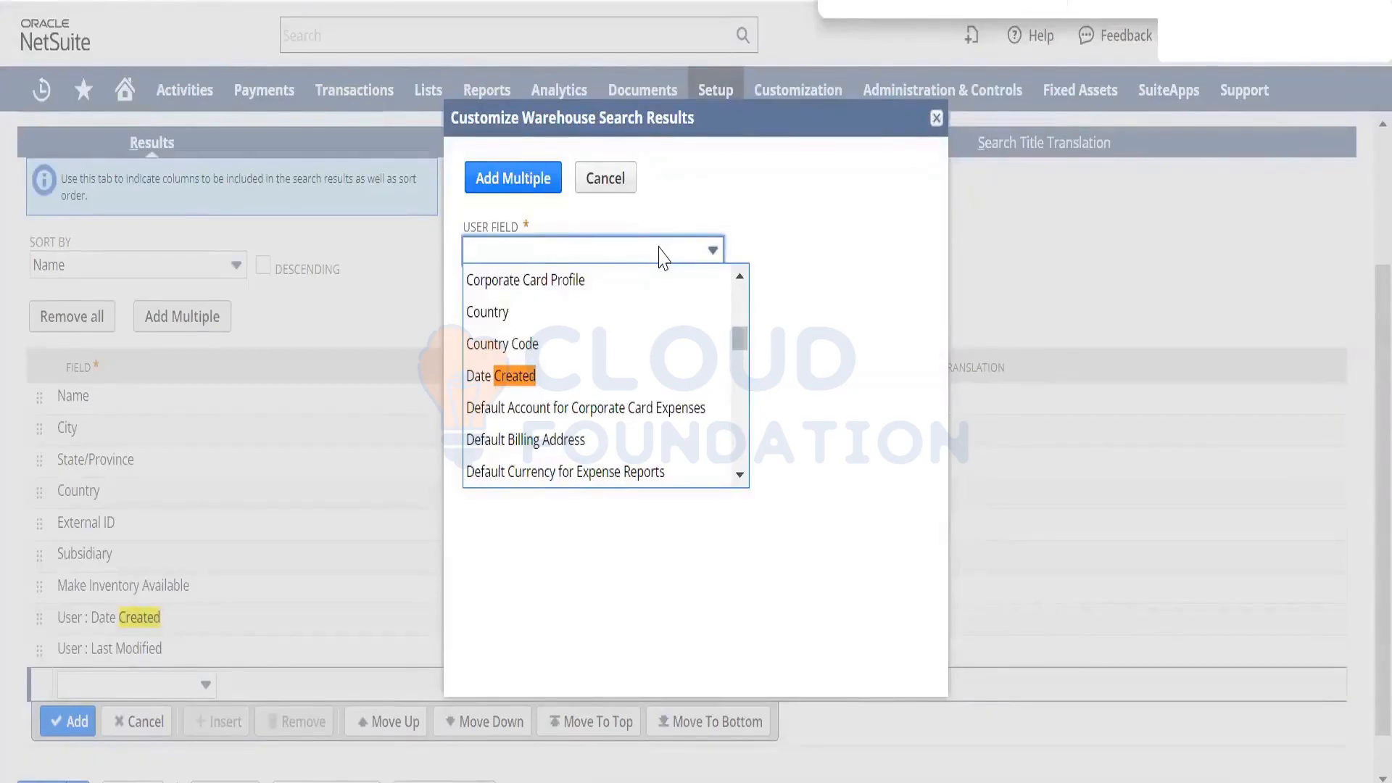
pyautogui.press('Escape')
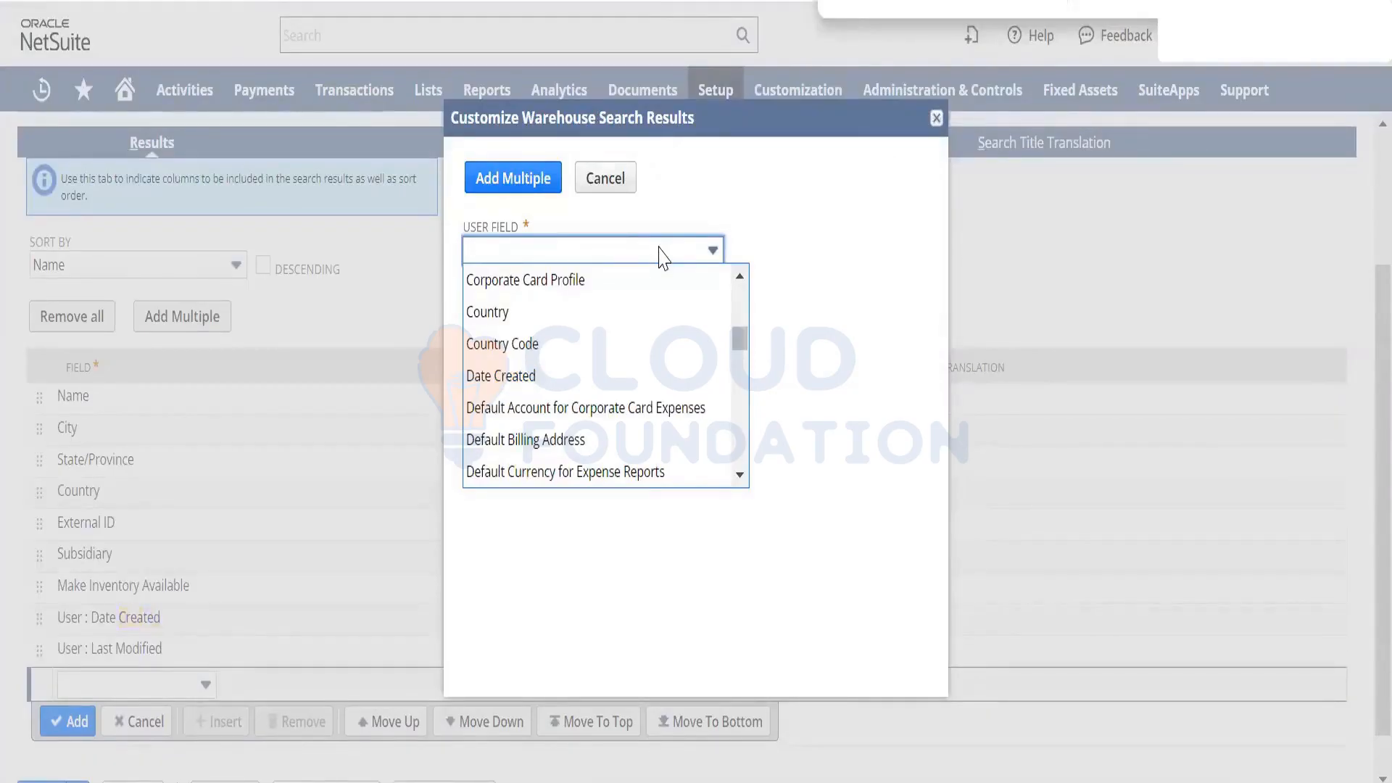
pyautogui.moveTo(738, 347); pyautogui.dragTo(747, 416)
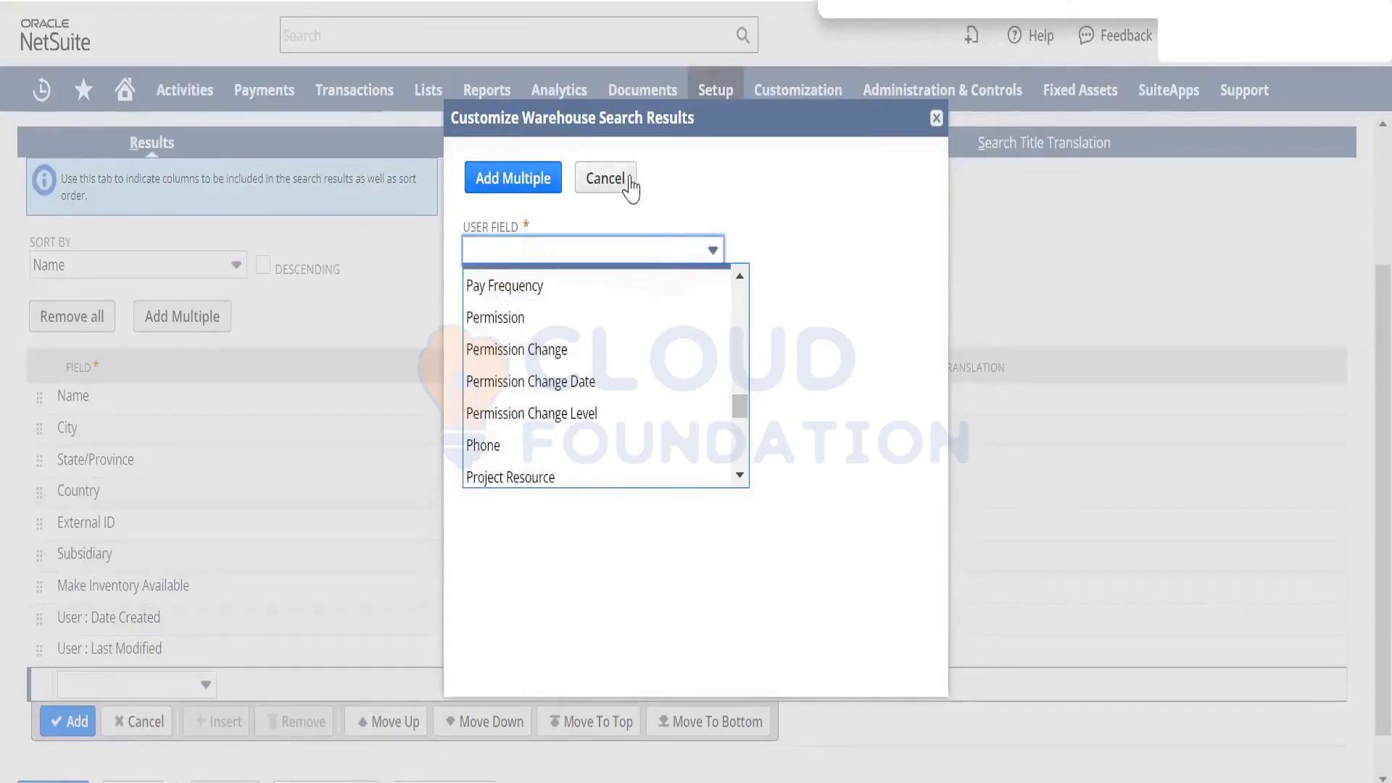
pyautogui.click(606, 179)
# - Find System Notes Fields in the field list and add its Set by field as a result column
pyautogui.click(187, 689)
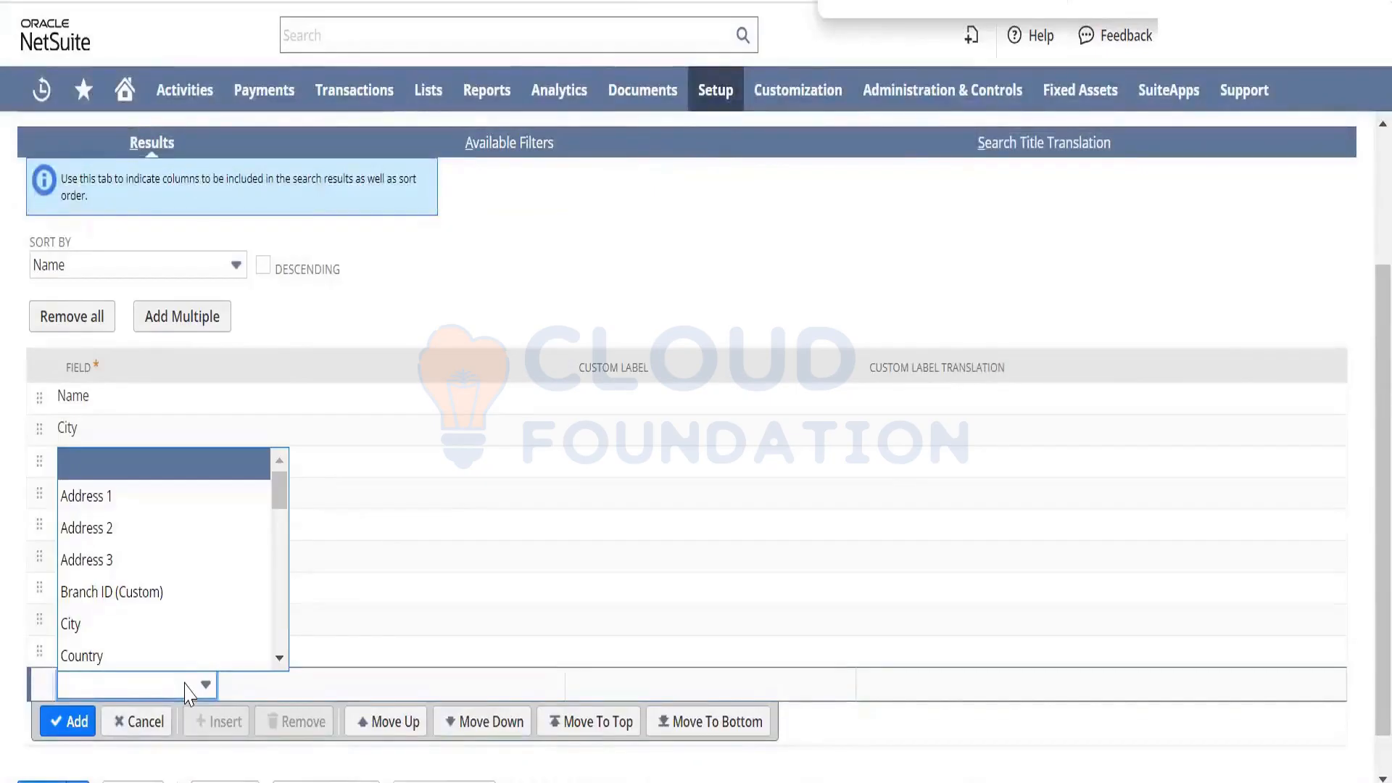
pyautogui.write('s')
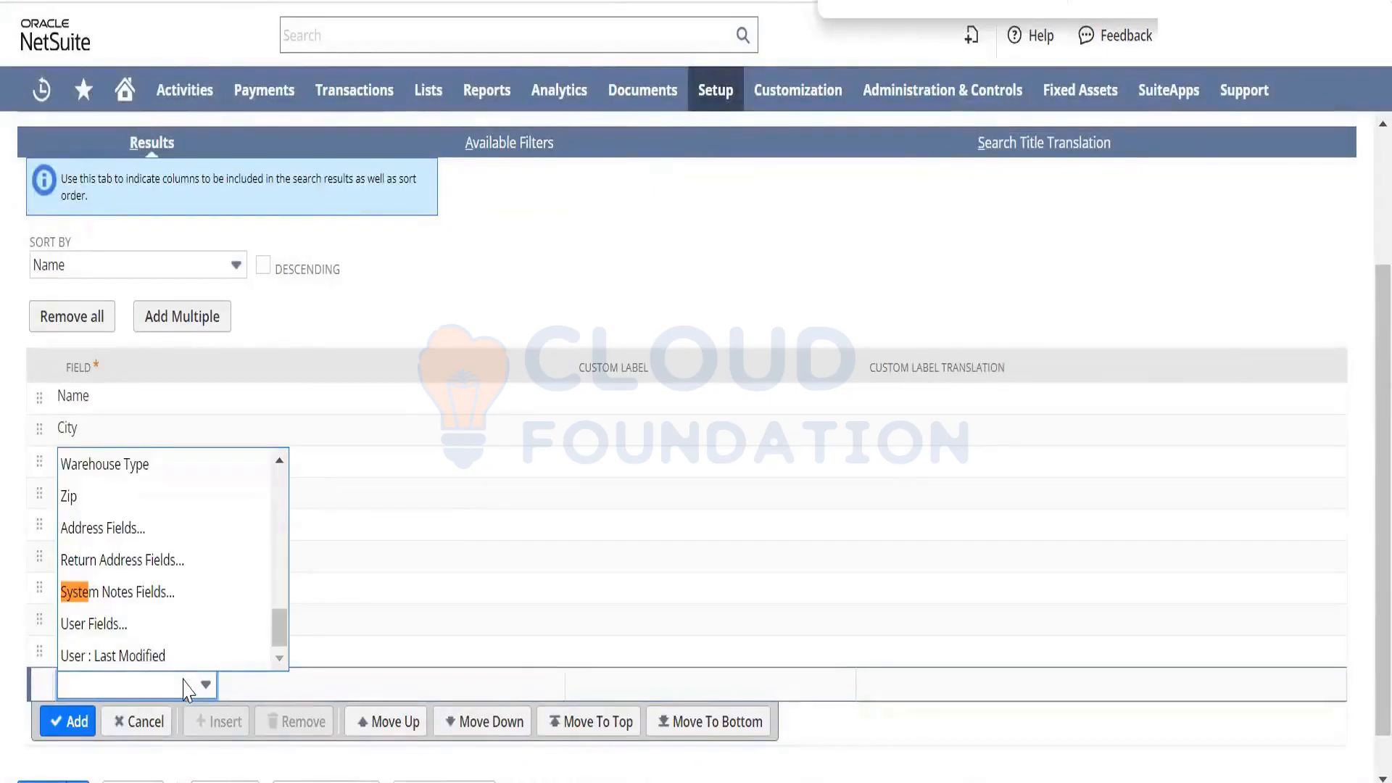
pyautogui.click(169, 591)
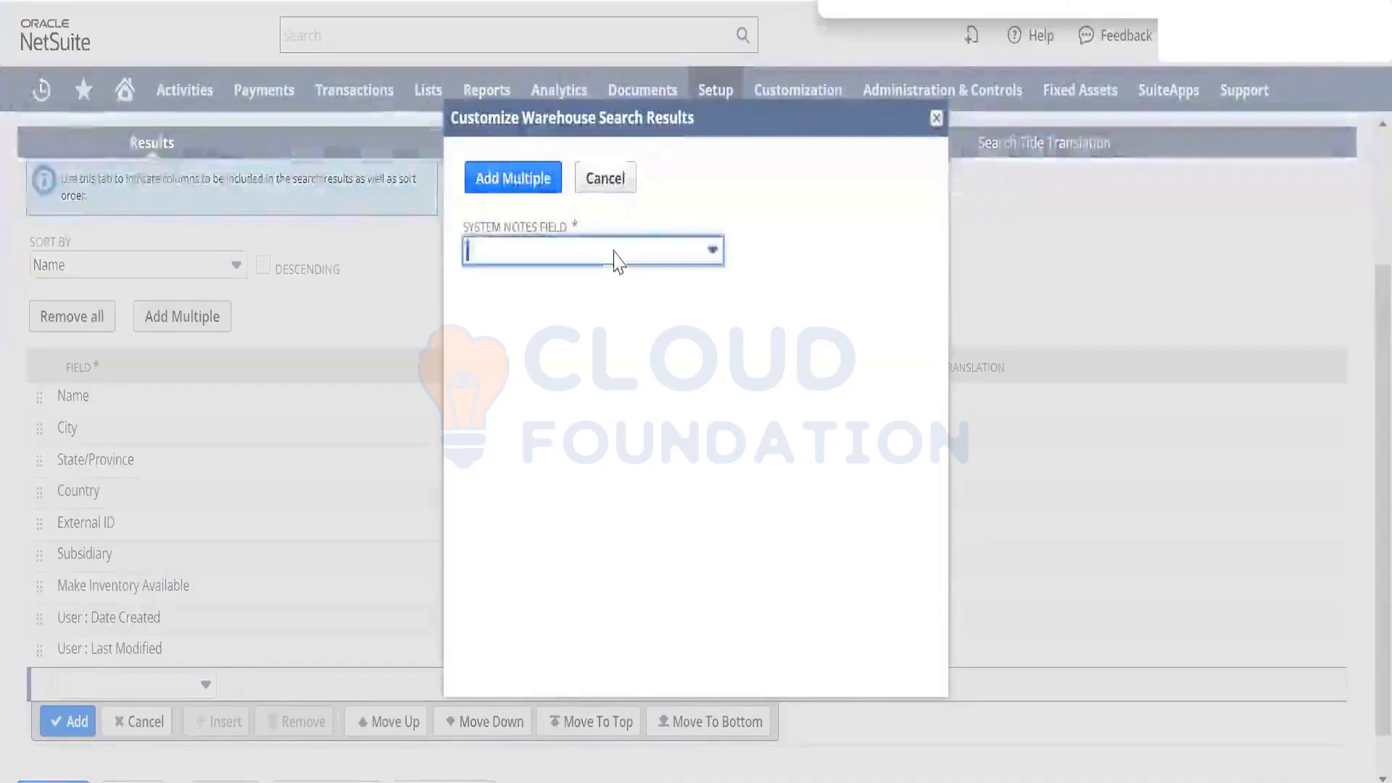
pyautogui.click(713, 254)
pyautogui.moveTo(707, 344); pyautogui.dragTo(725, 429)
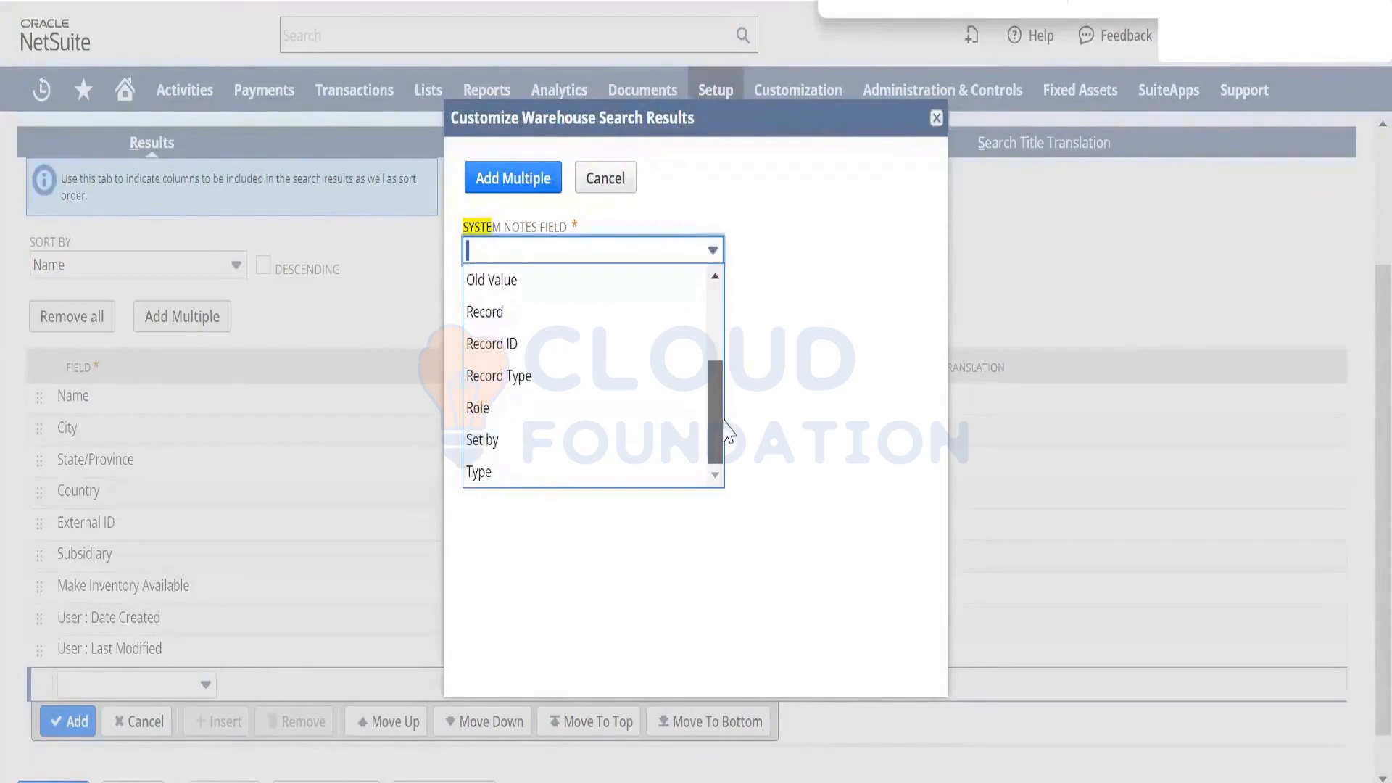
pyautogui.click(609, 457)
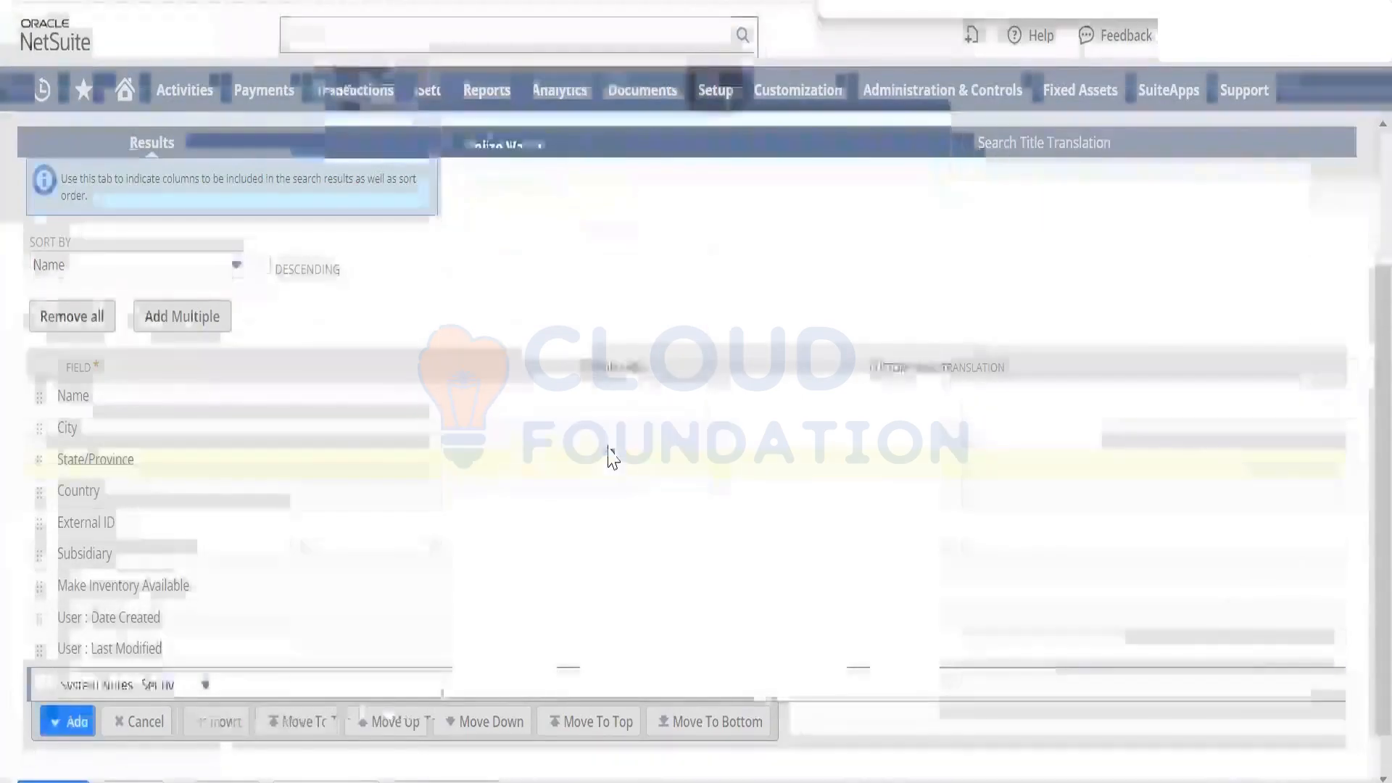
pyautogui.click(85, 725)
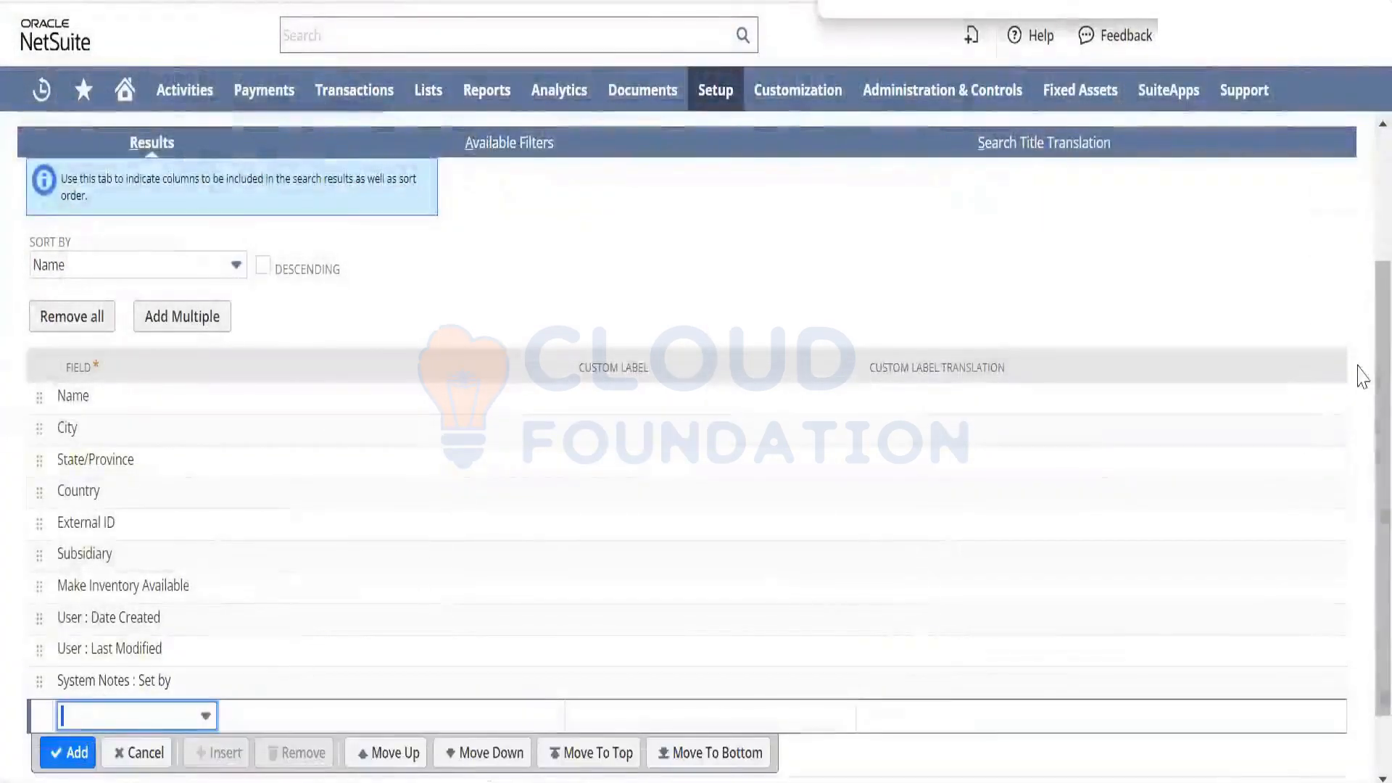
pyautogui.scroll(-1, 1358, 373)
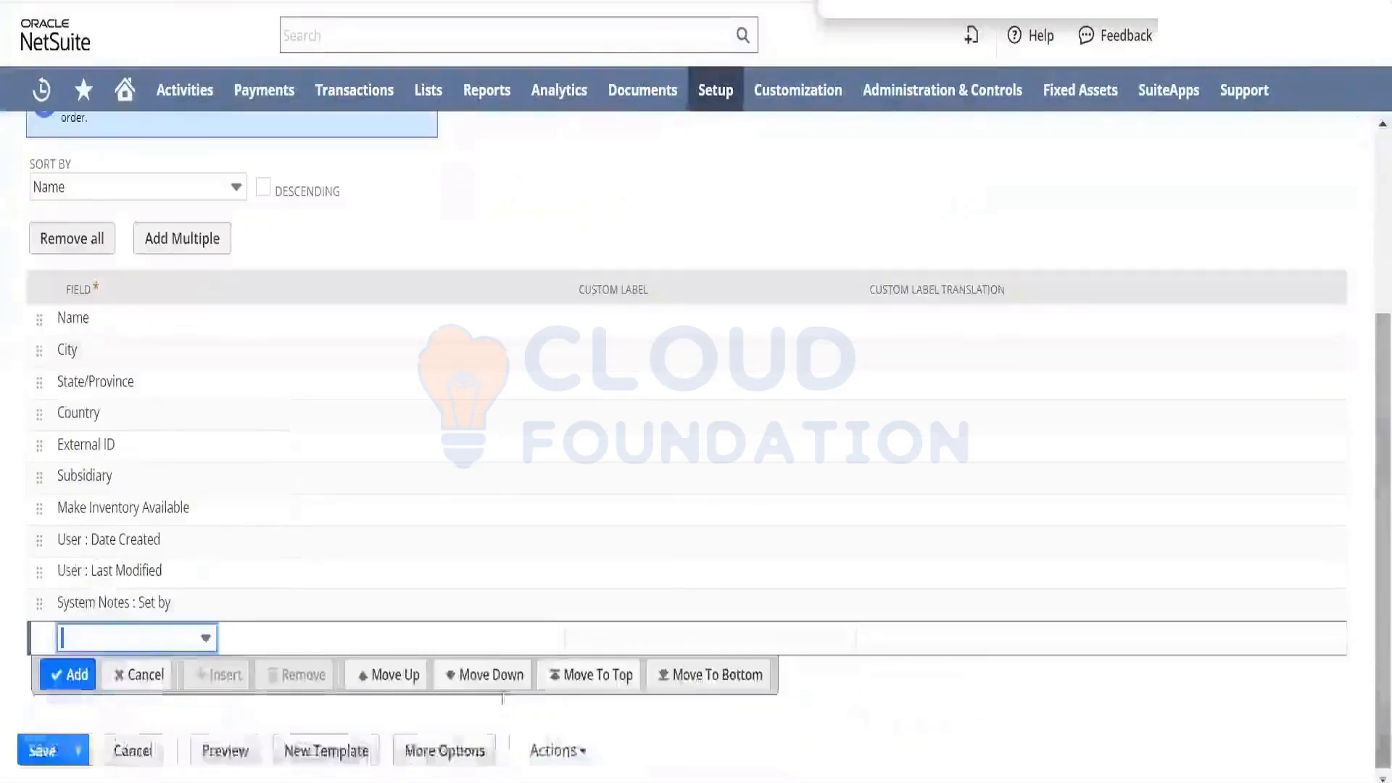
# - Save the customized warehouse view and look through the resulting list with its date and Set By columns
pyautogui.click(50, 754)
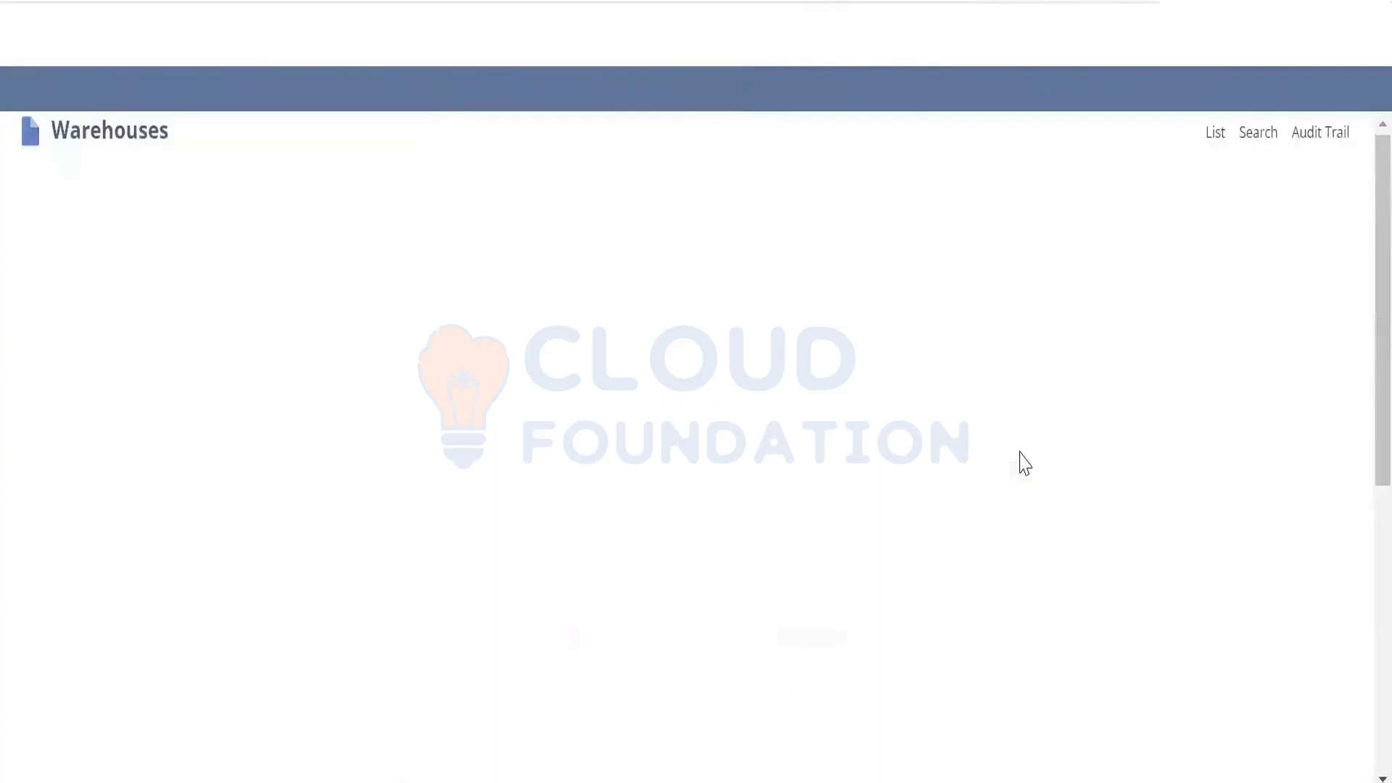
pyautogui.scroll(-7, 1361, 508)
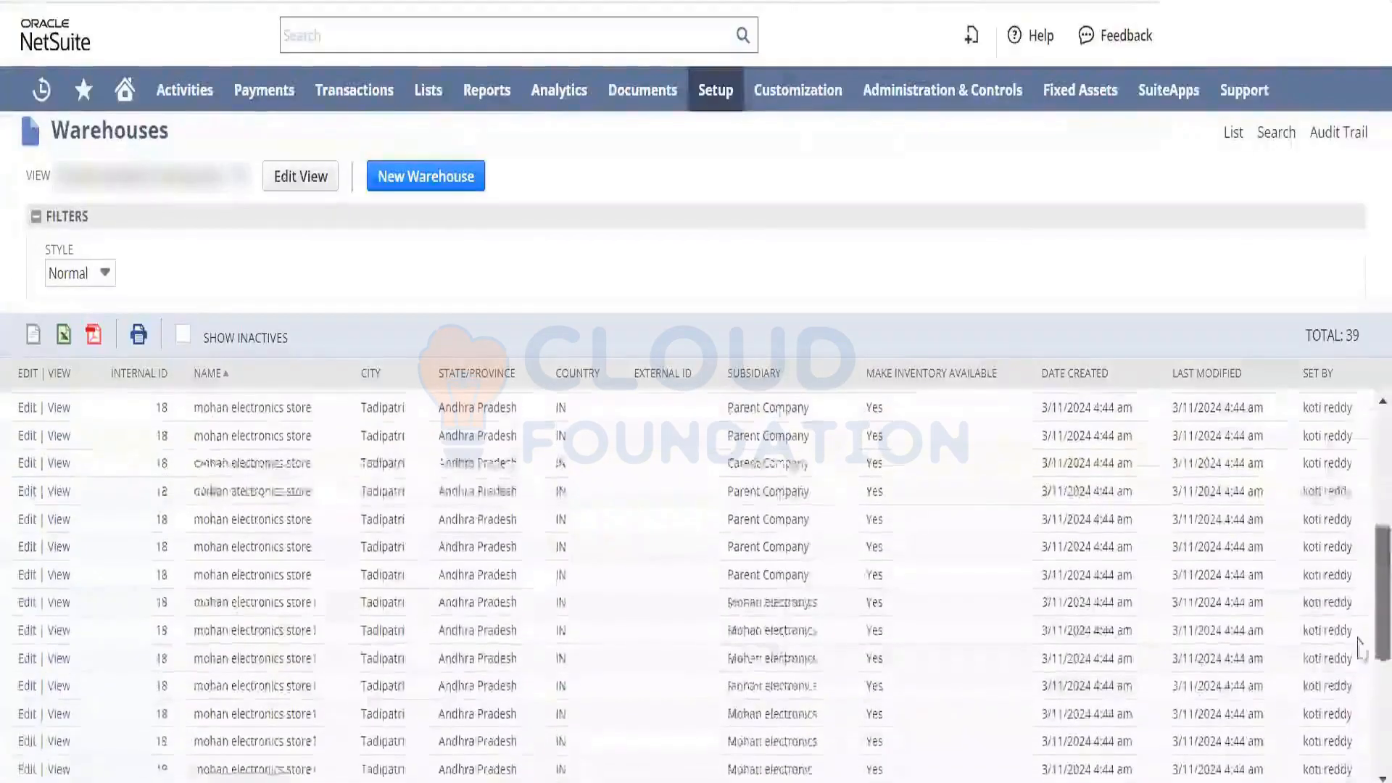
pyautogui.scroll(-3, 1361, 732)
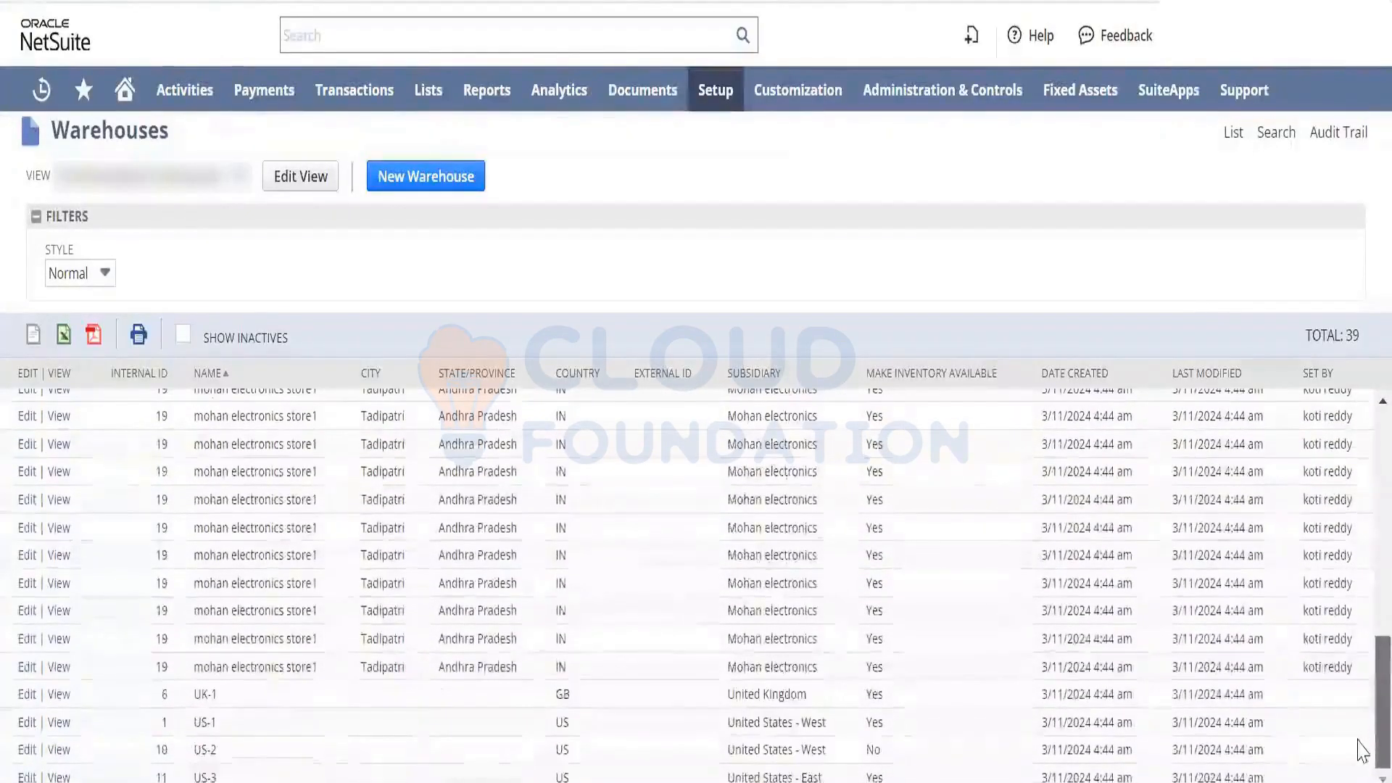
pyautogui.scroll(1, 1361, 696)
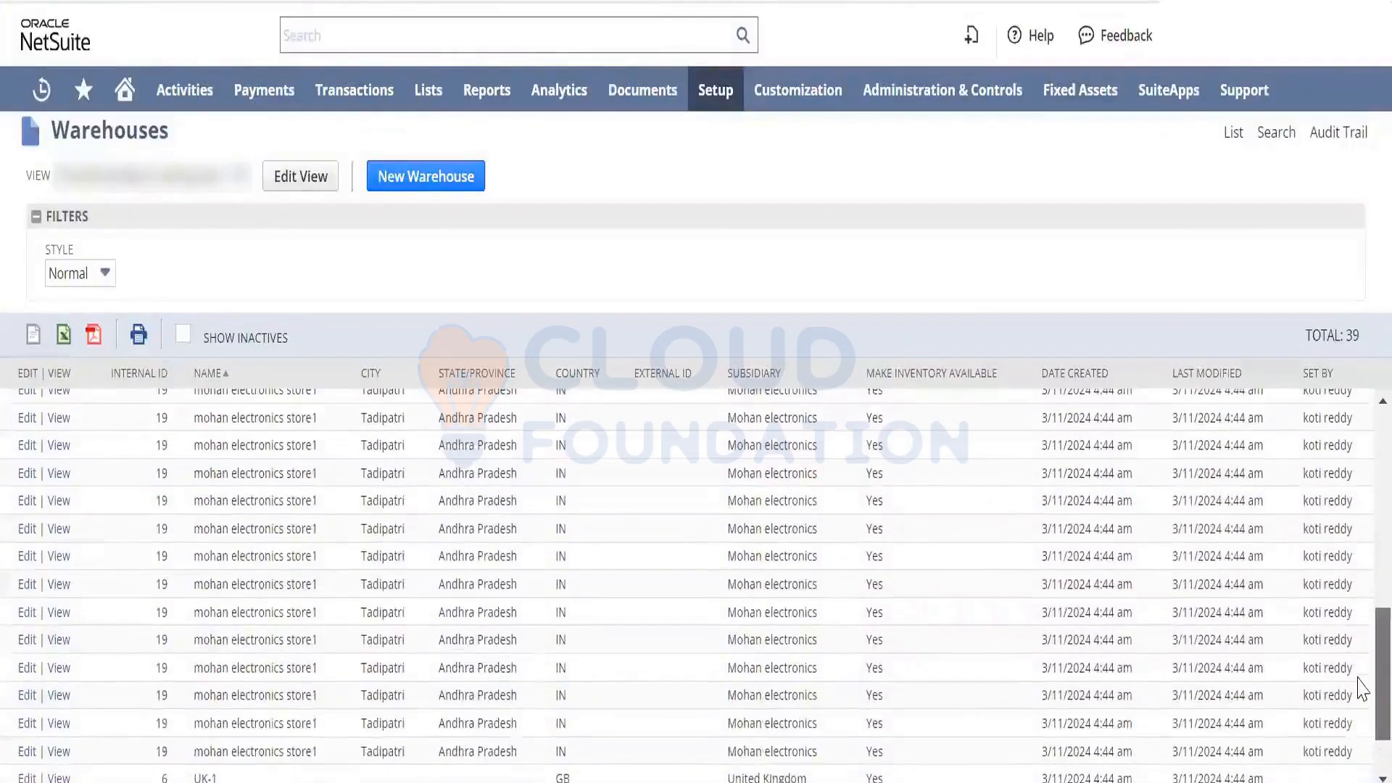
pyautogui.scroll(5, 1362, 689)
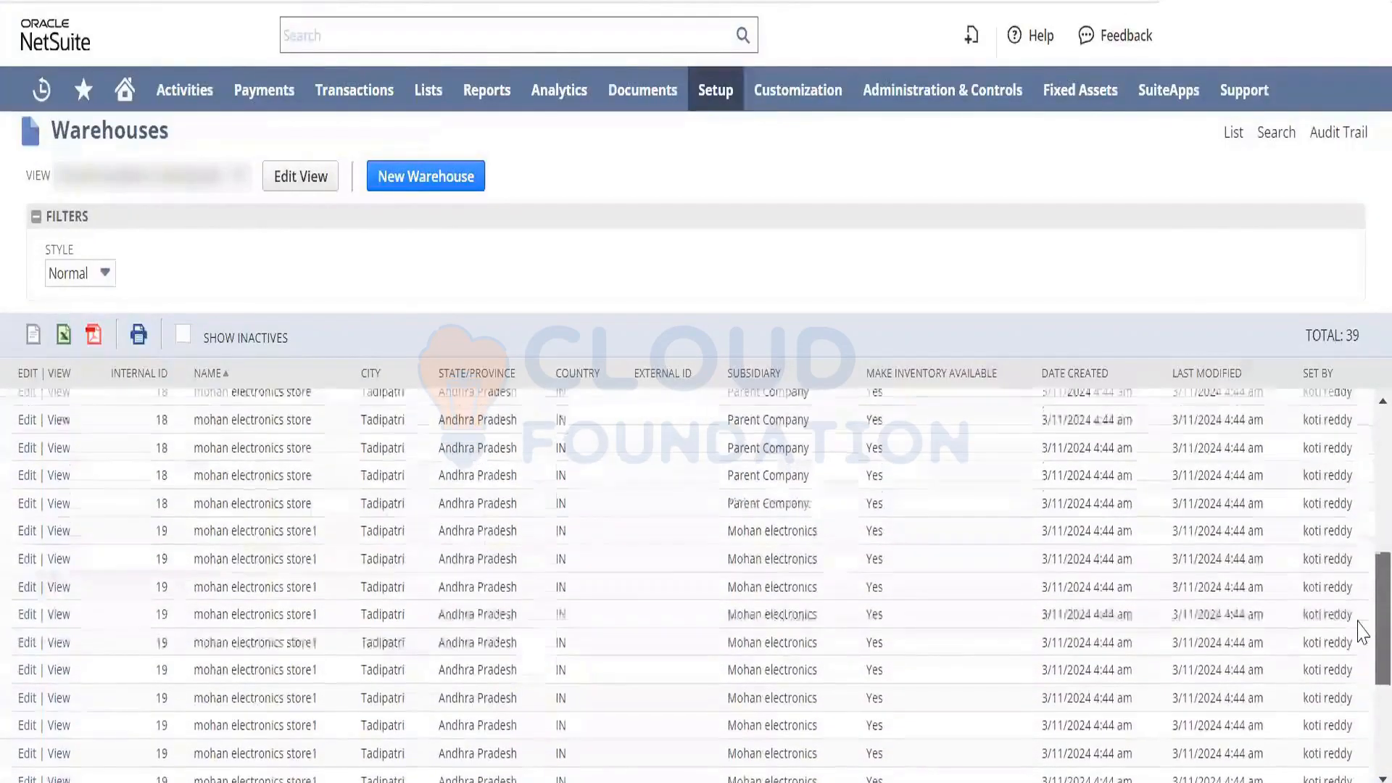
pyautogui.scroll(5, 1360, 596)
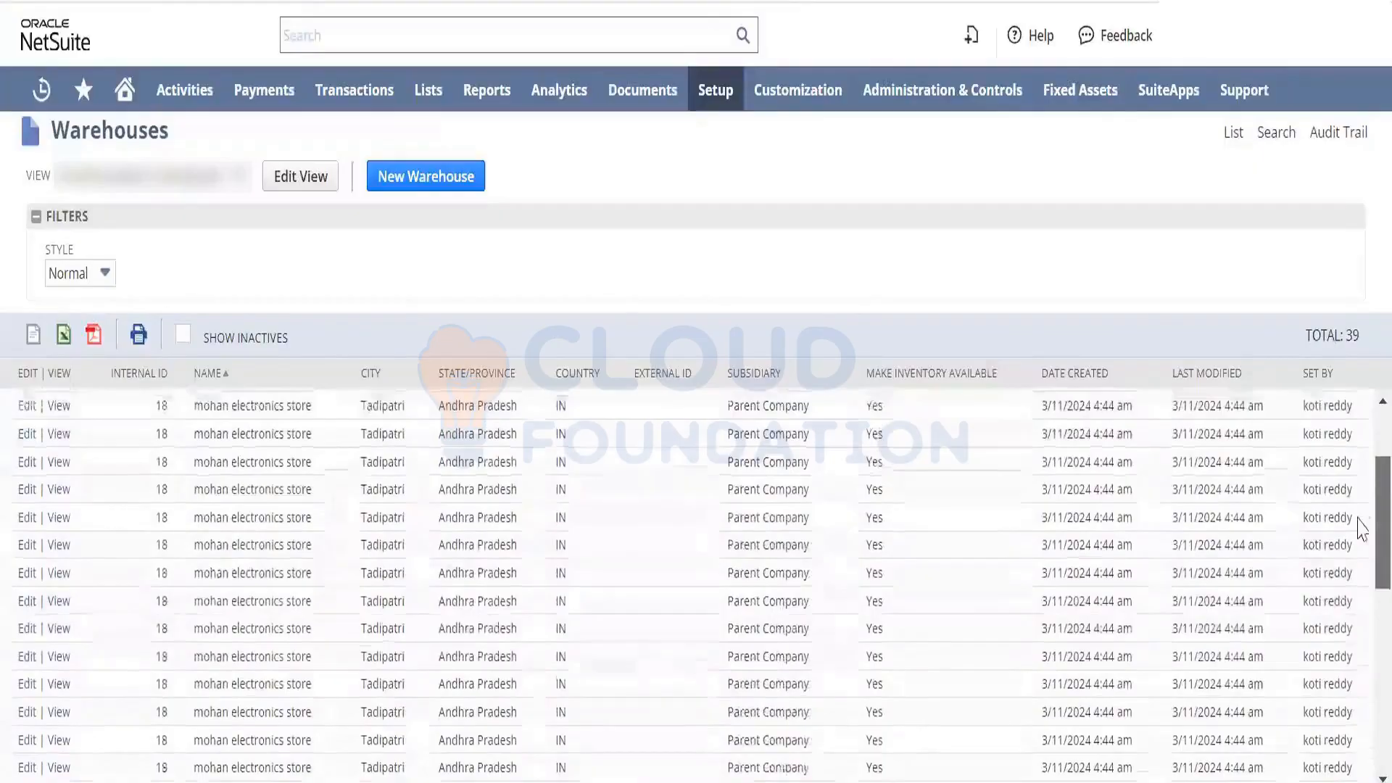
pyautogui.scroll(1, 1361, 500)
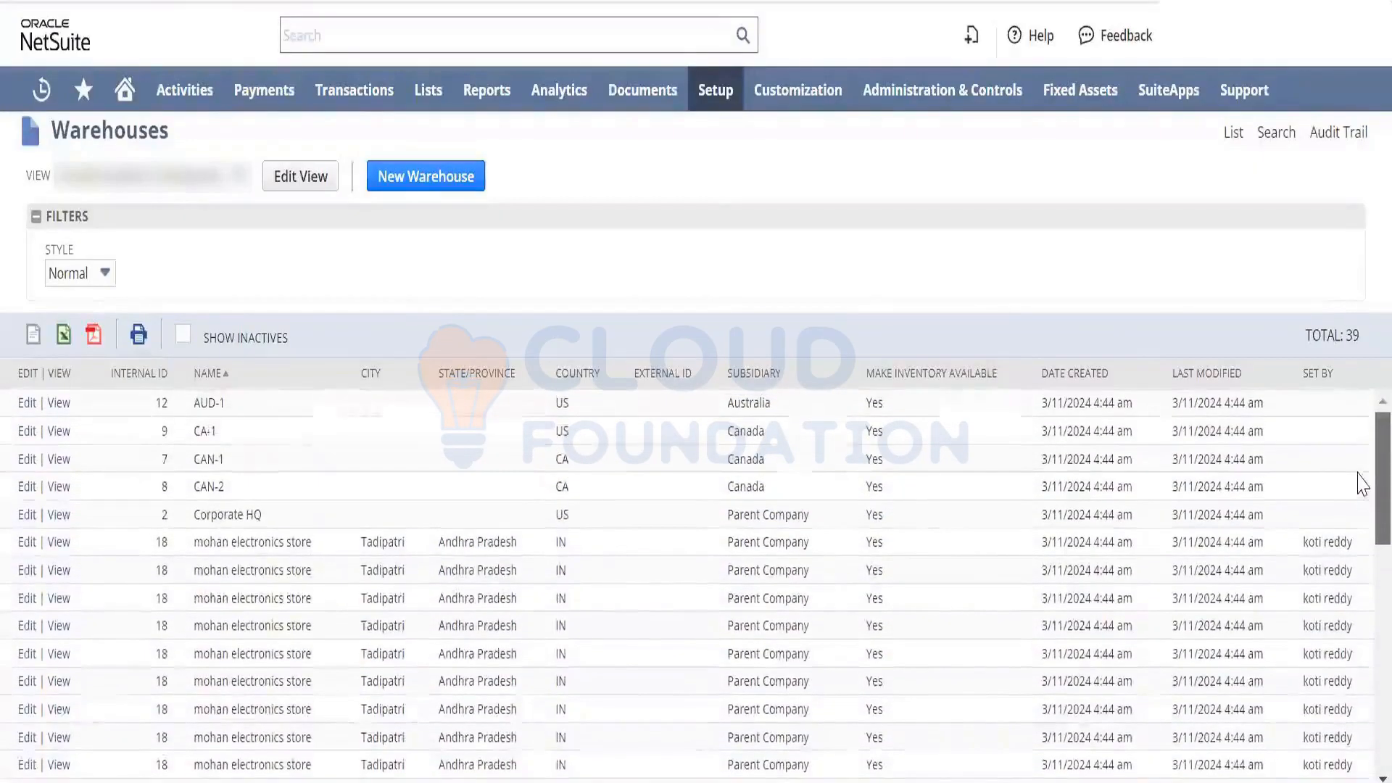
# - Examine the repeated mohan electronics store and mohan electronics store1 rows in the warehouse list
pyautogui.scroll(-2, 1362, 485)
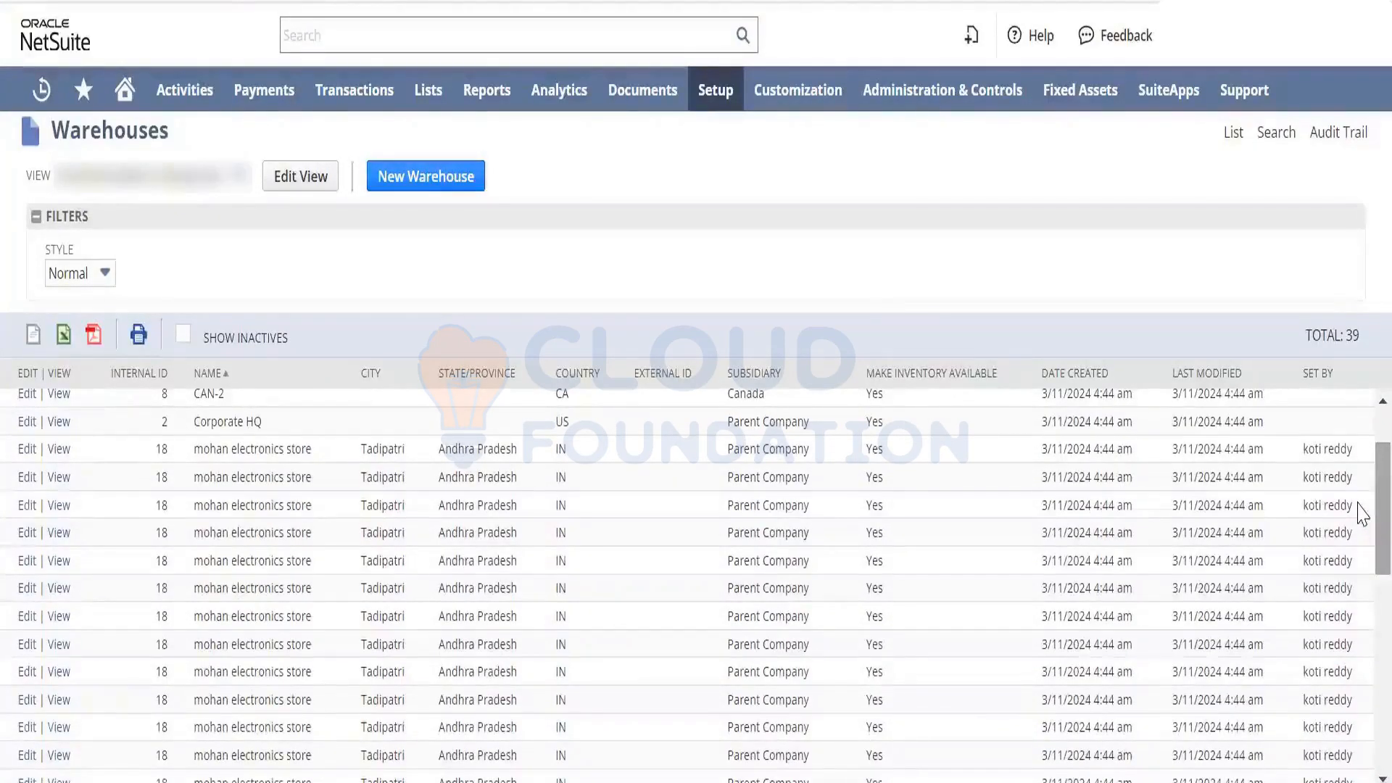
pyautogui.scroll(-5, 1362, 512)
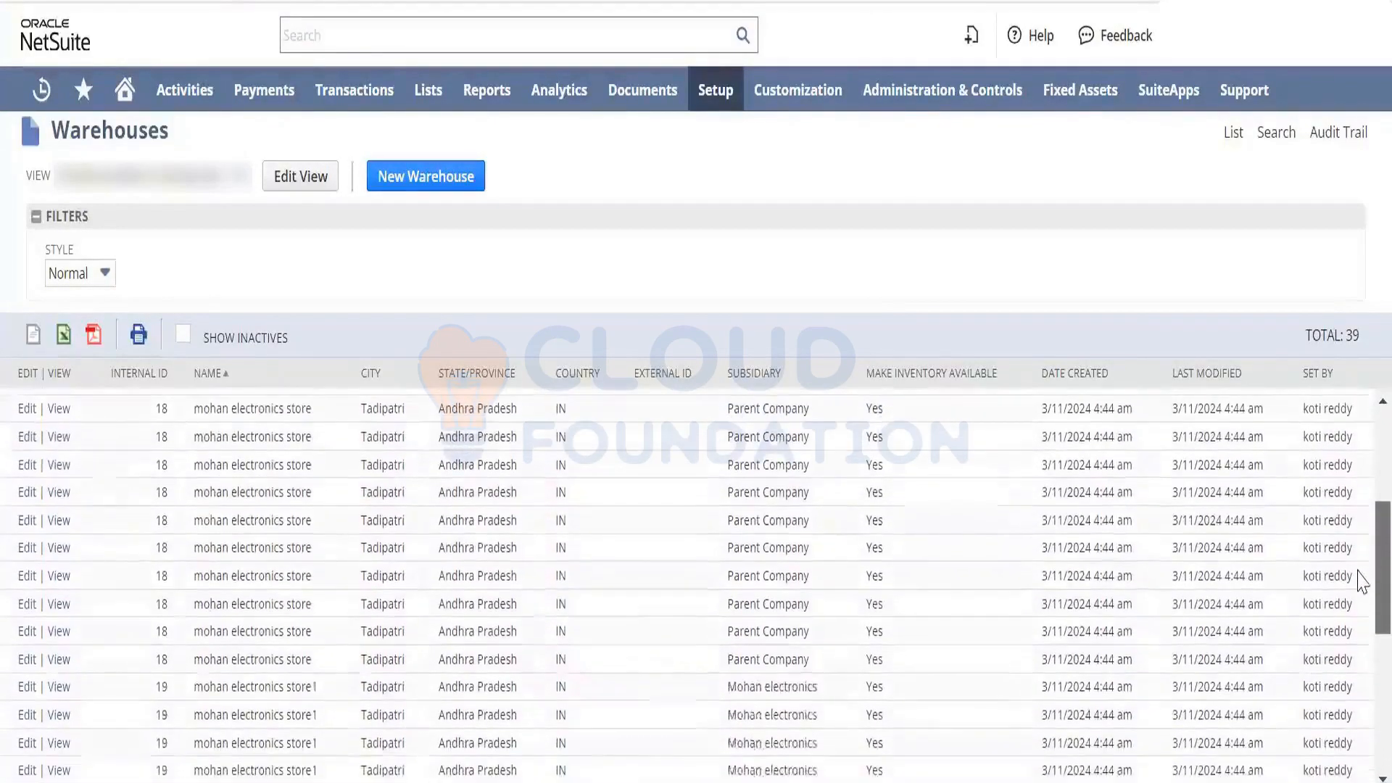
pyautogui.scroll(-2, 1362, 583)
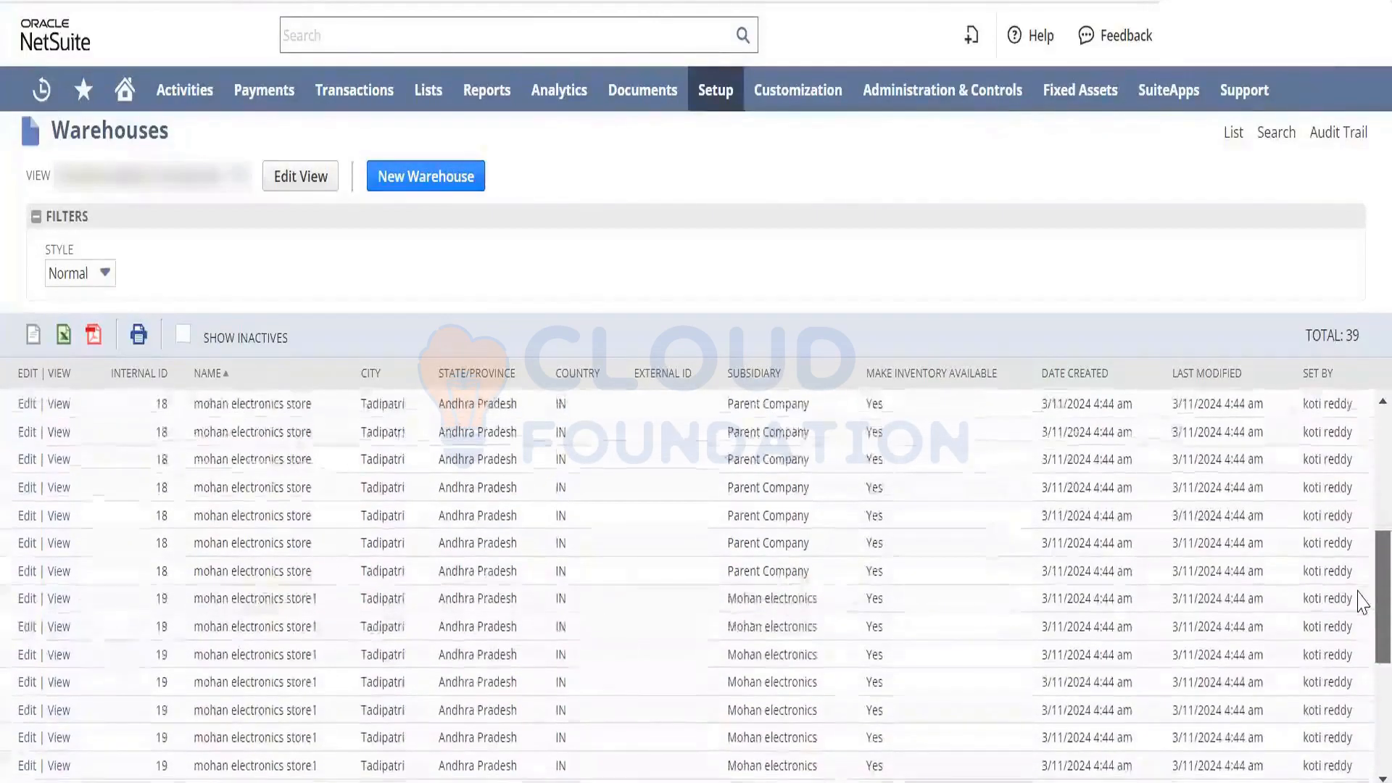
pyautogui.scroll(2, 1361, 587)
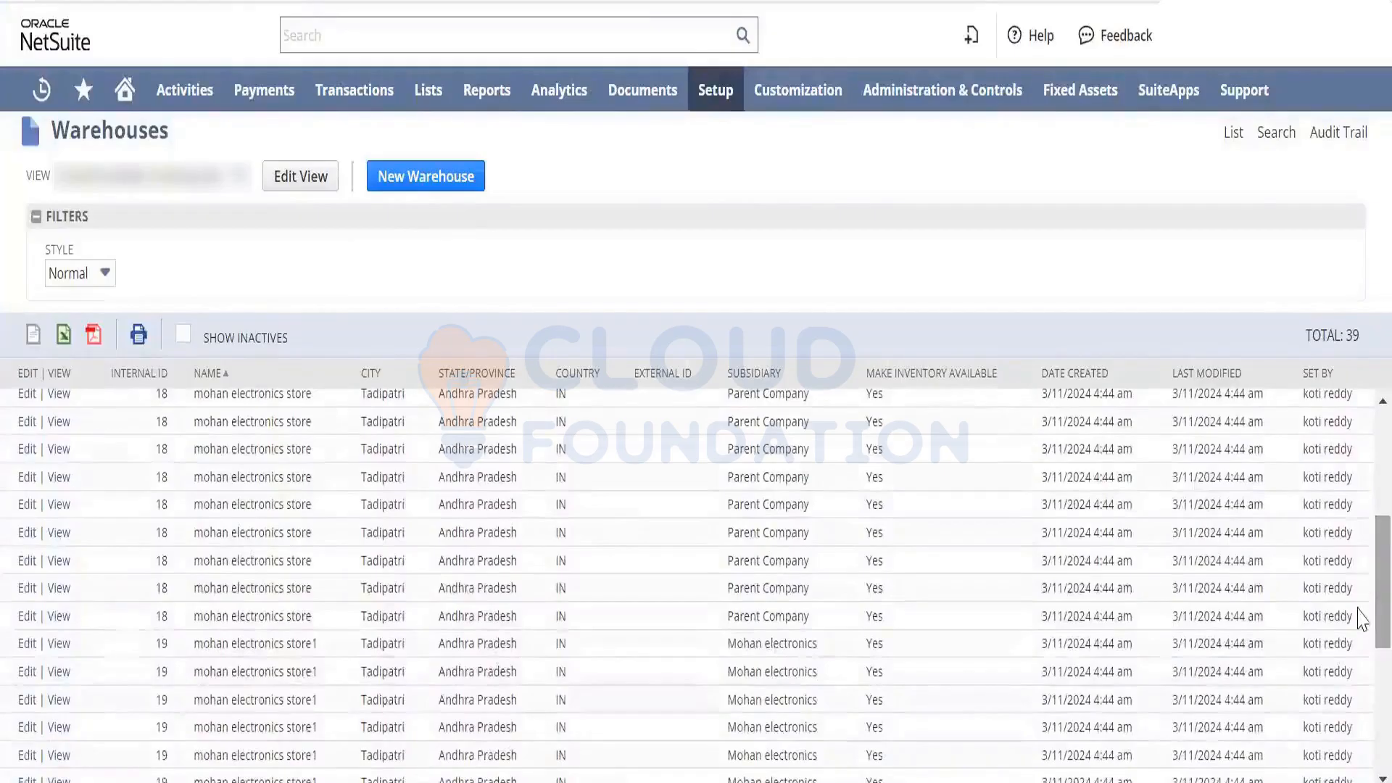
pyautogui.scroll(4, 1362, 573)
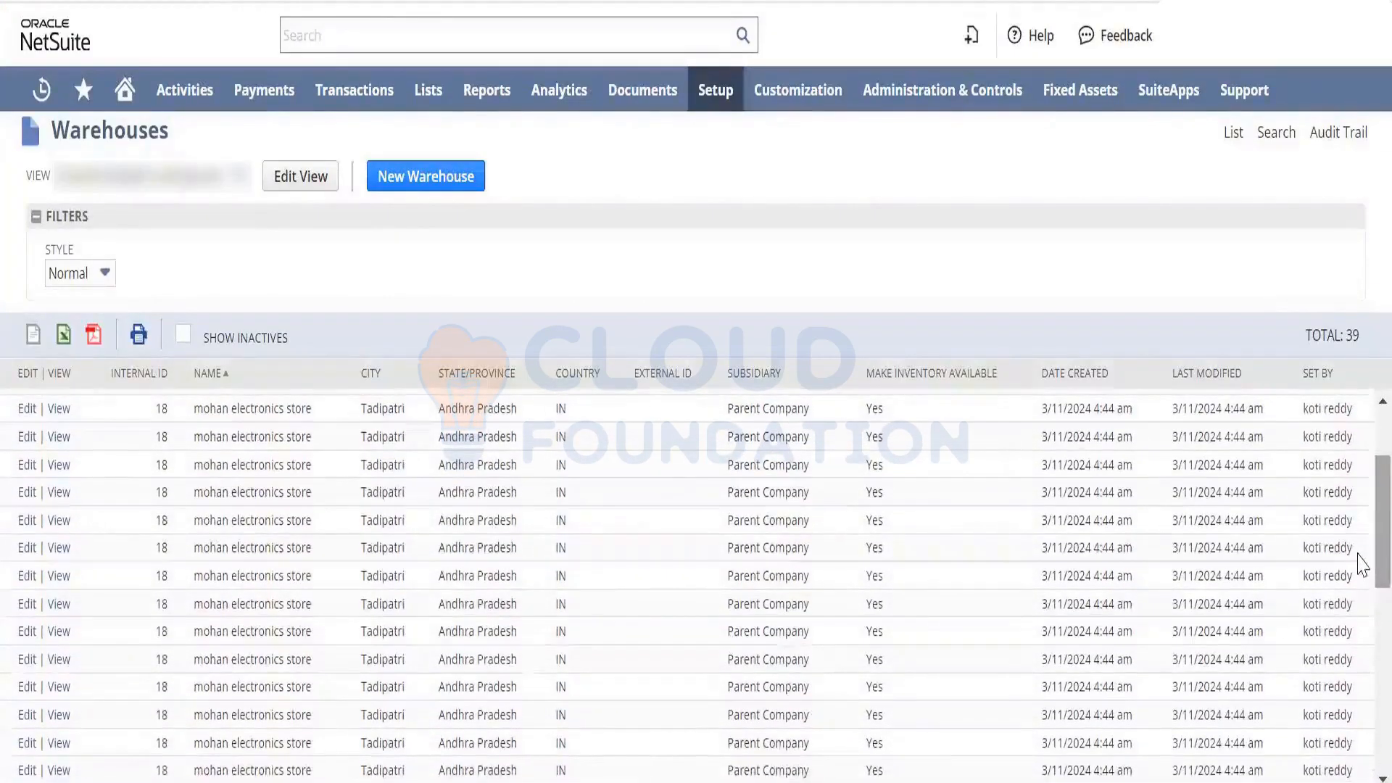
pyautogui.scroll(3, 1362, 536)
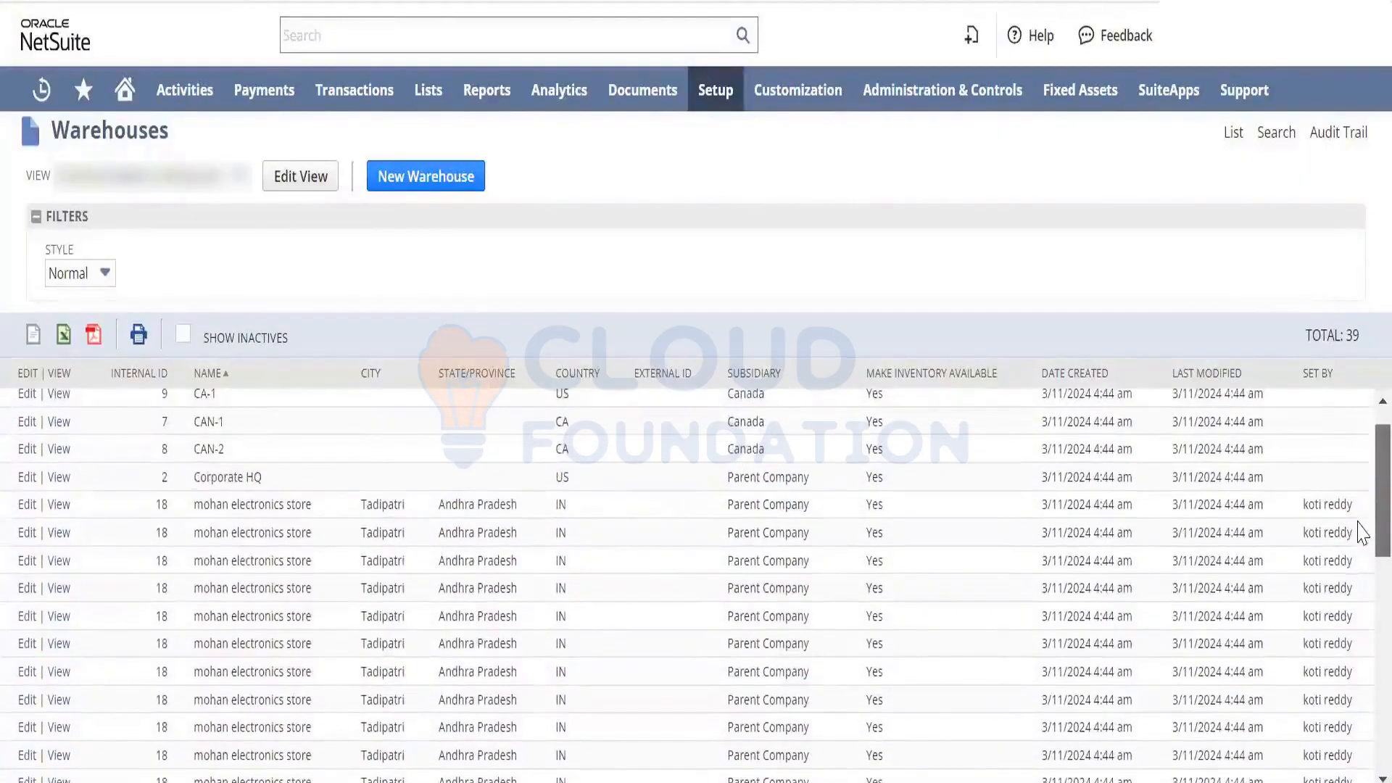
pyautogui.scroll(-1, 1362, 535)
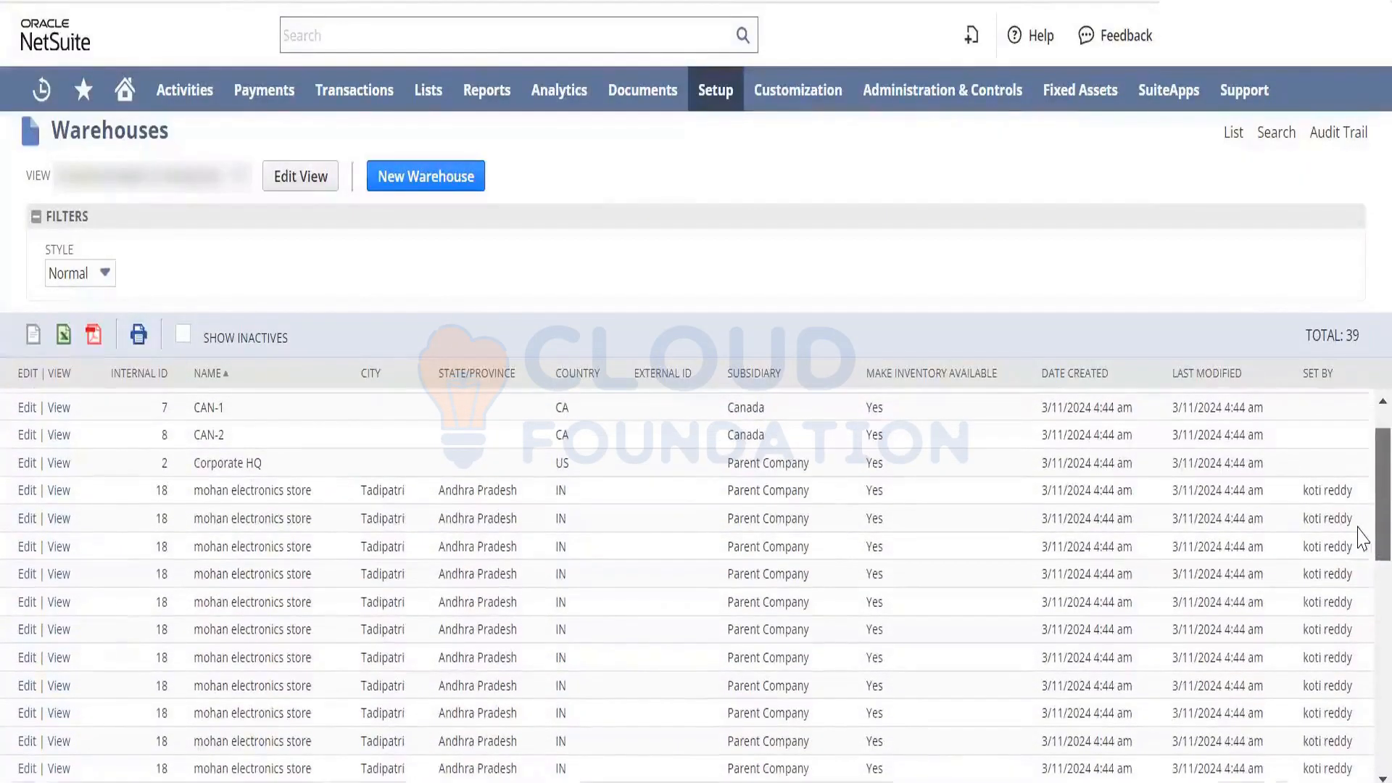
pyautogui.scroll(-6, 1362, 541)
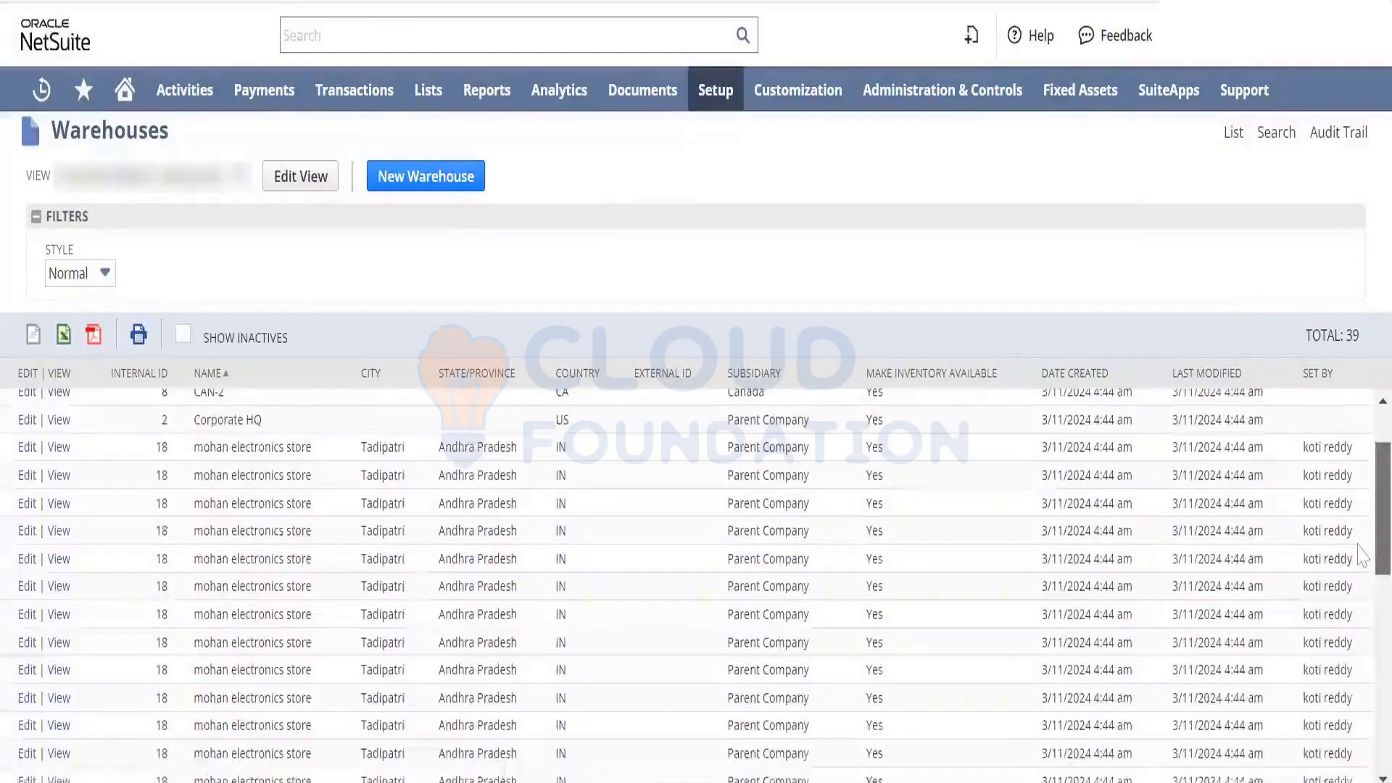
pyautogui.scroll(-3, 1362, 689)
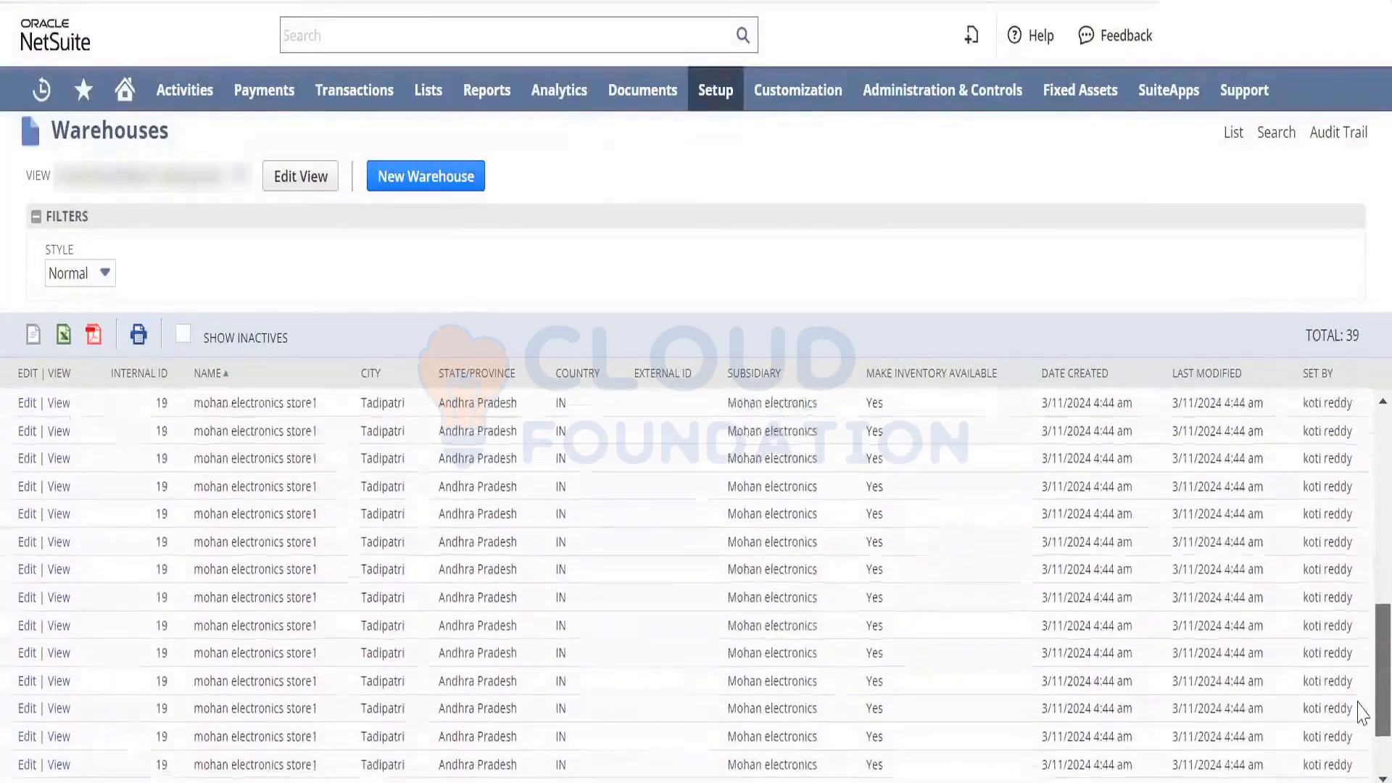
pyautogui.scroll(-1, 1362, 732)
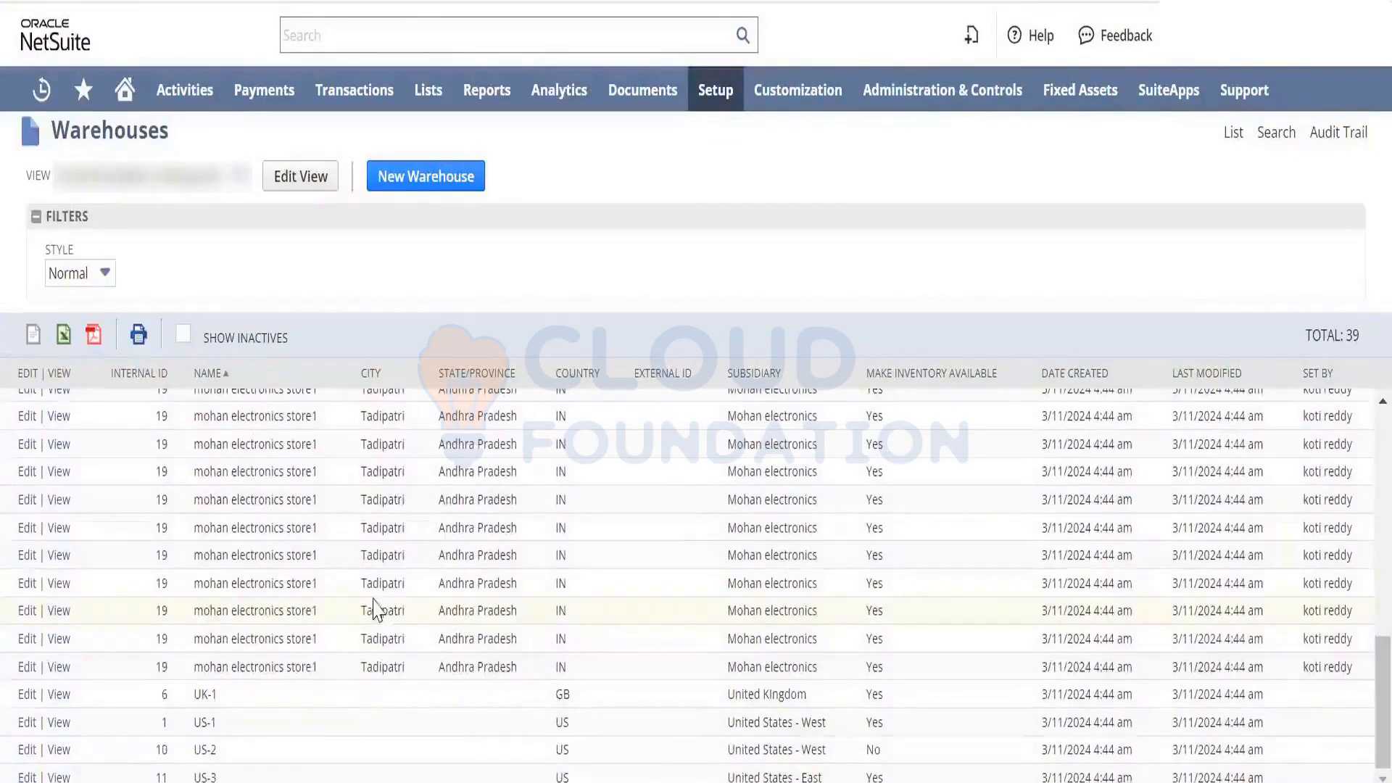
pyautogui.moveTo(319, 666); pyautogui.dragTo(201, 659)
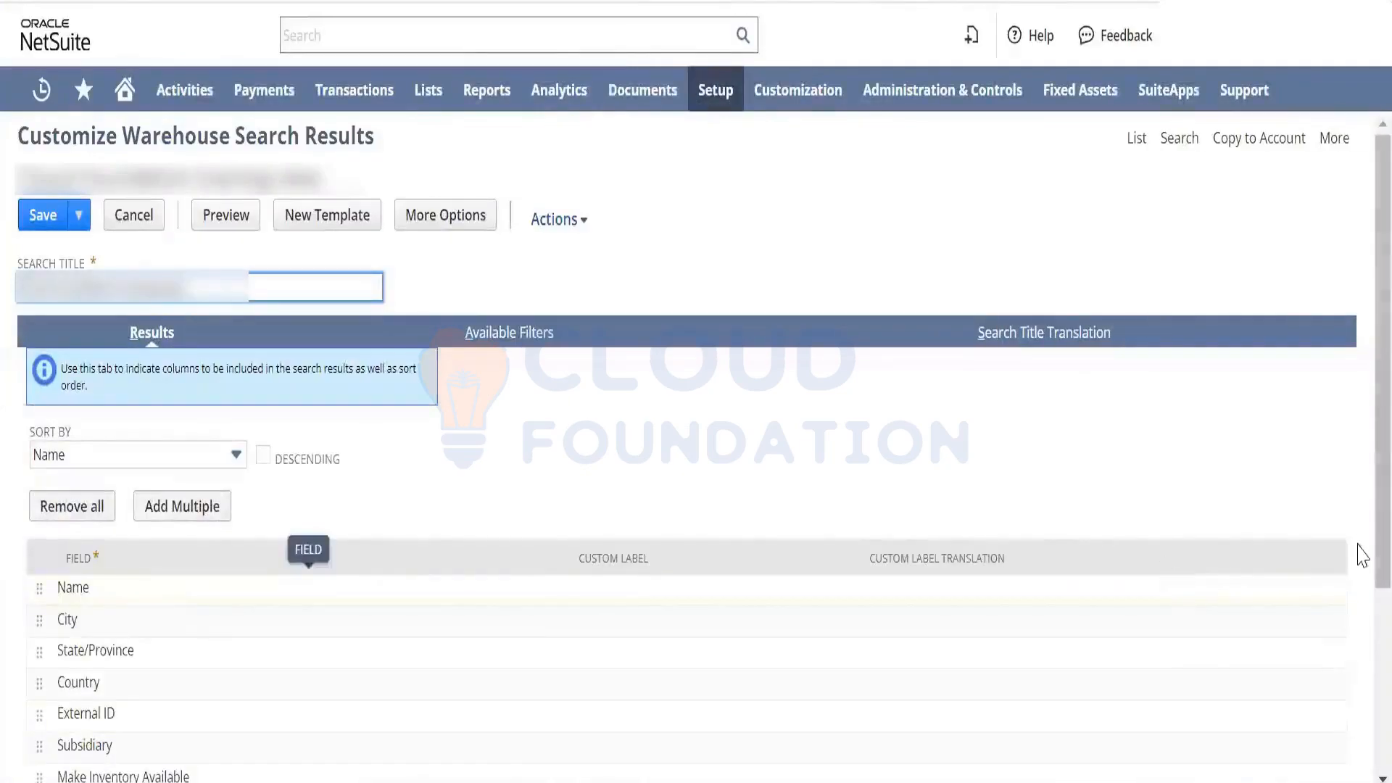
# - Reopen the warehouse view for editing and remove the System Notes : Set by result column
pyautogui.scroll(-4, 1371, 528)
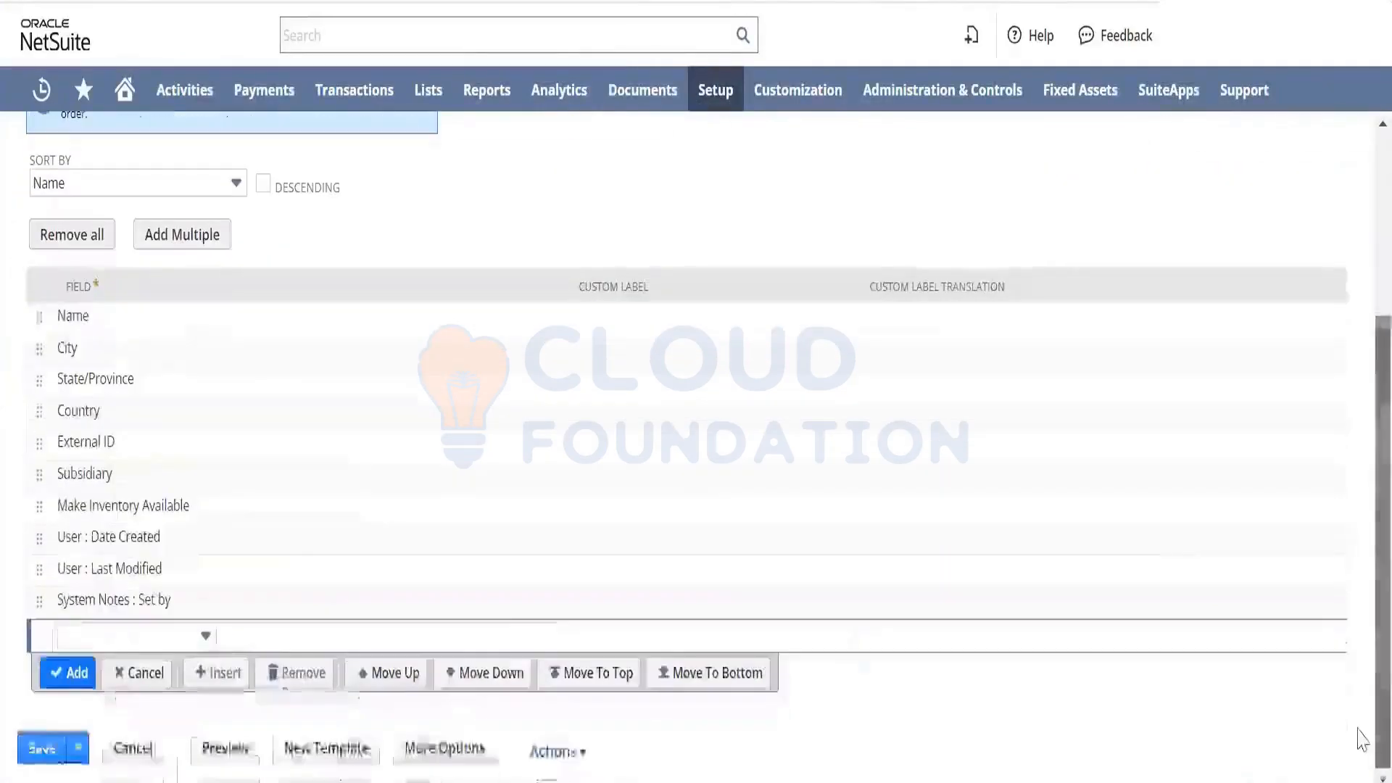
pyautogui.click(140, 602)
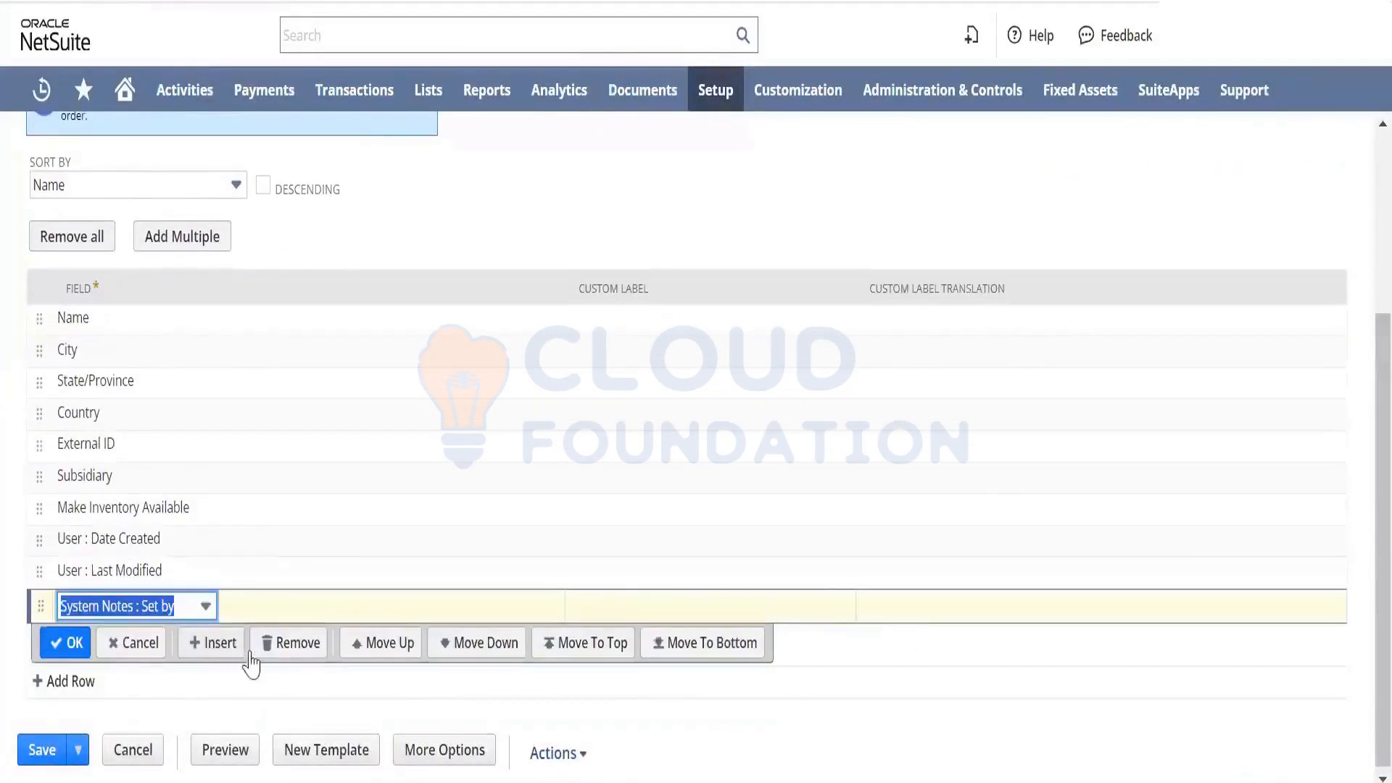
pyautogui.click(280, 644)
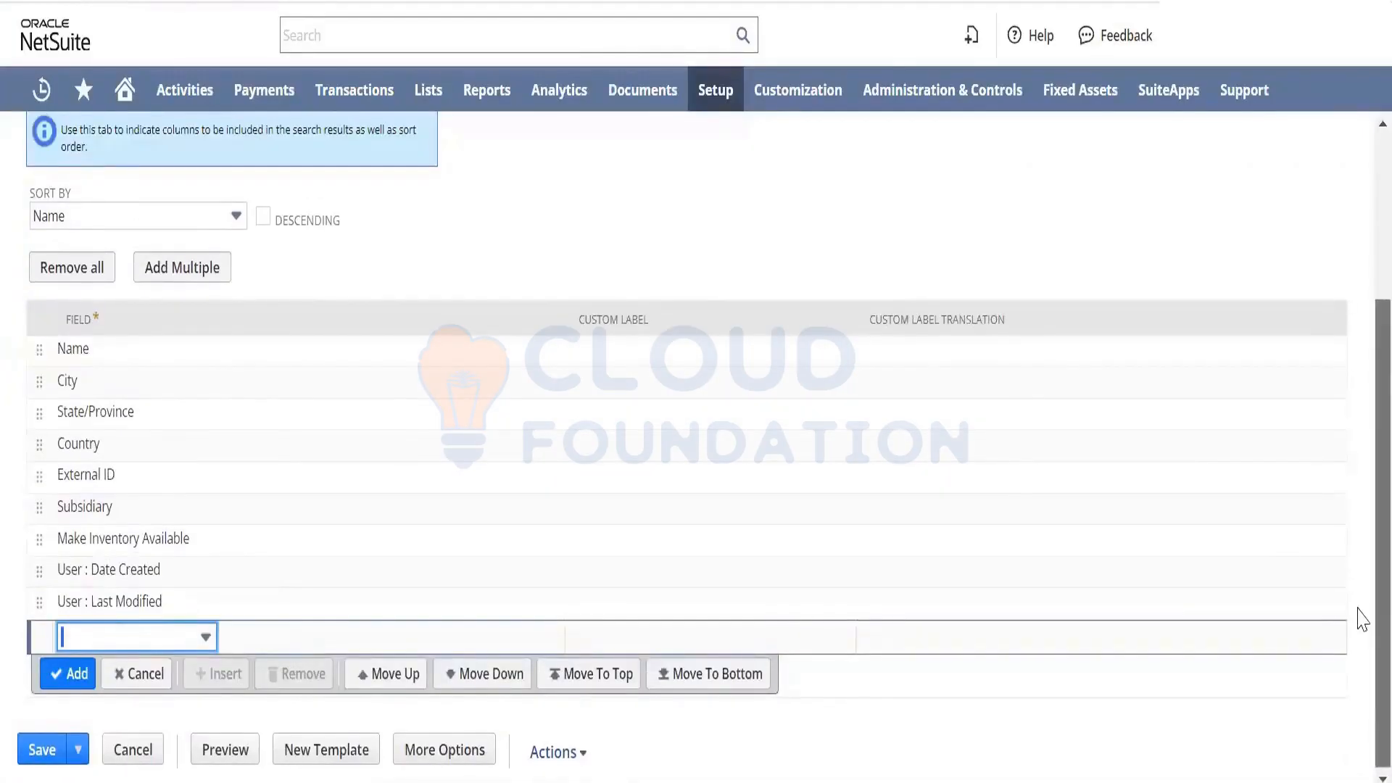
# - Go to the view's available filters and choose Name for the first filter row
pyautogui.scroll(3, 1360, 617)
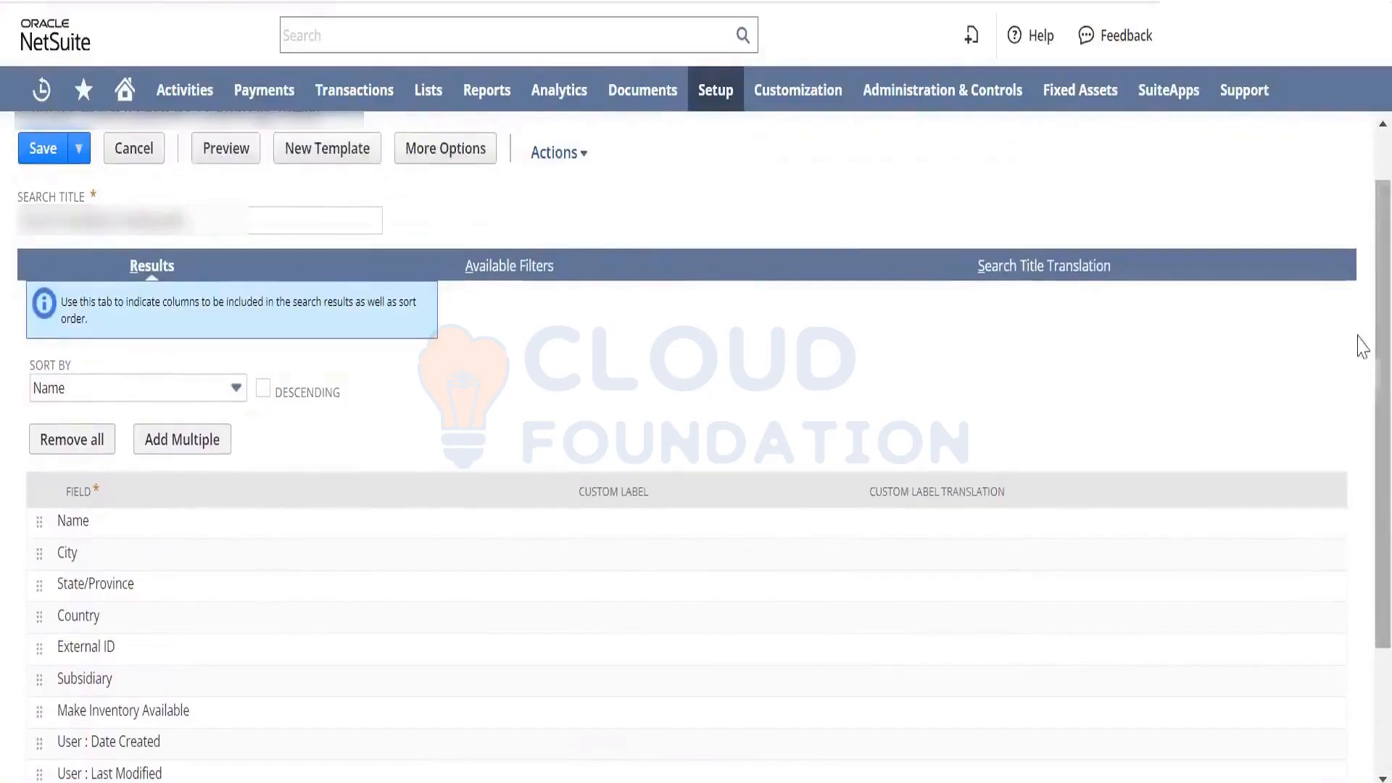
pyautogui.scroll(1, 1358, 337)
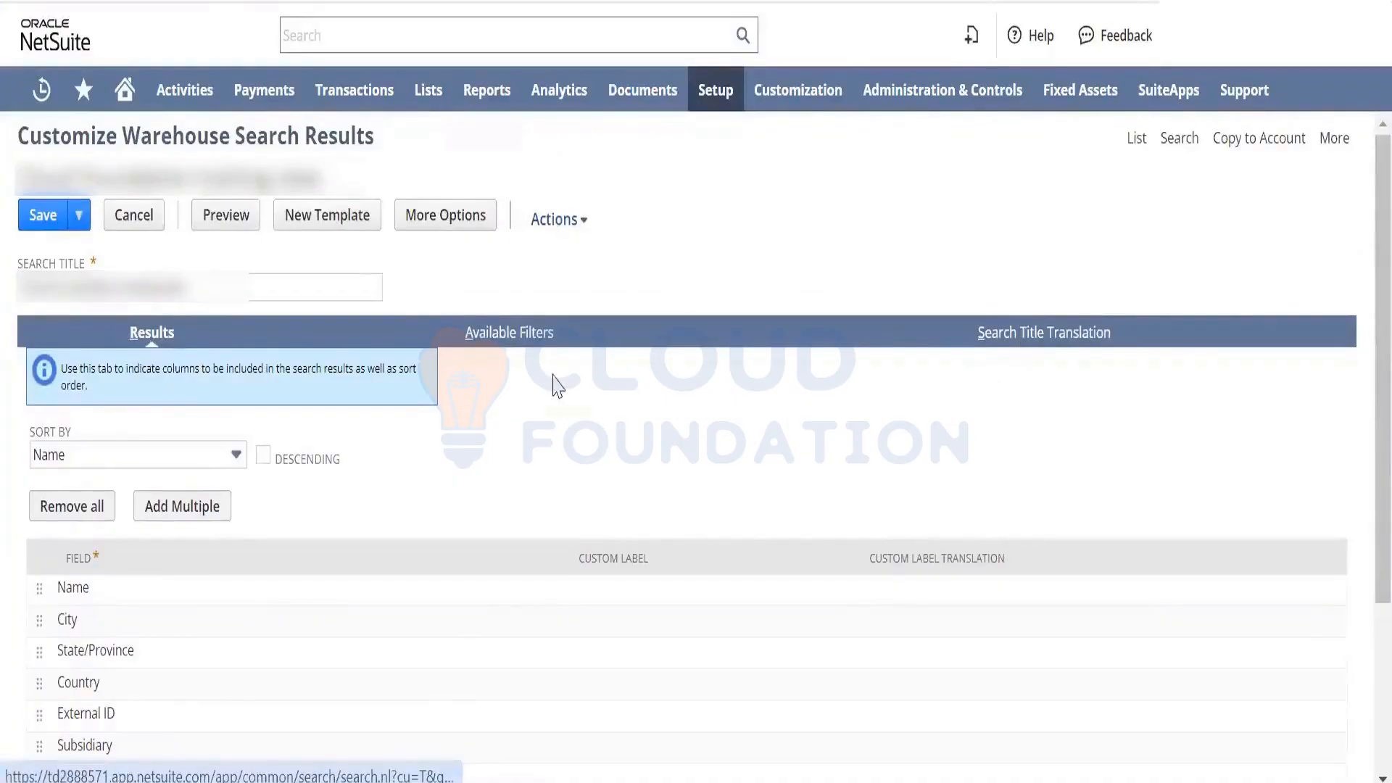
pyautogui.click(507, 348)
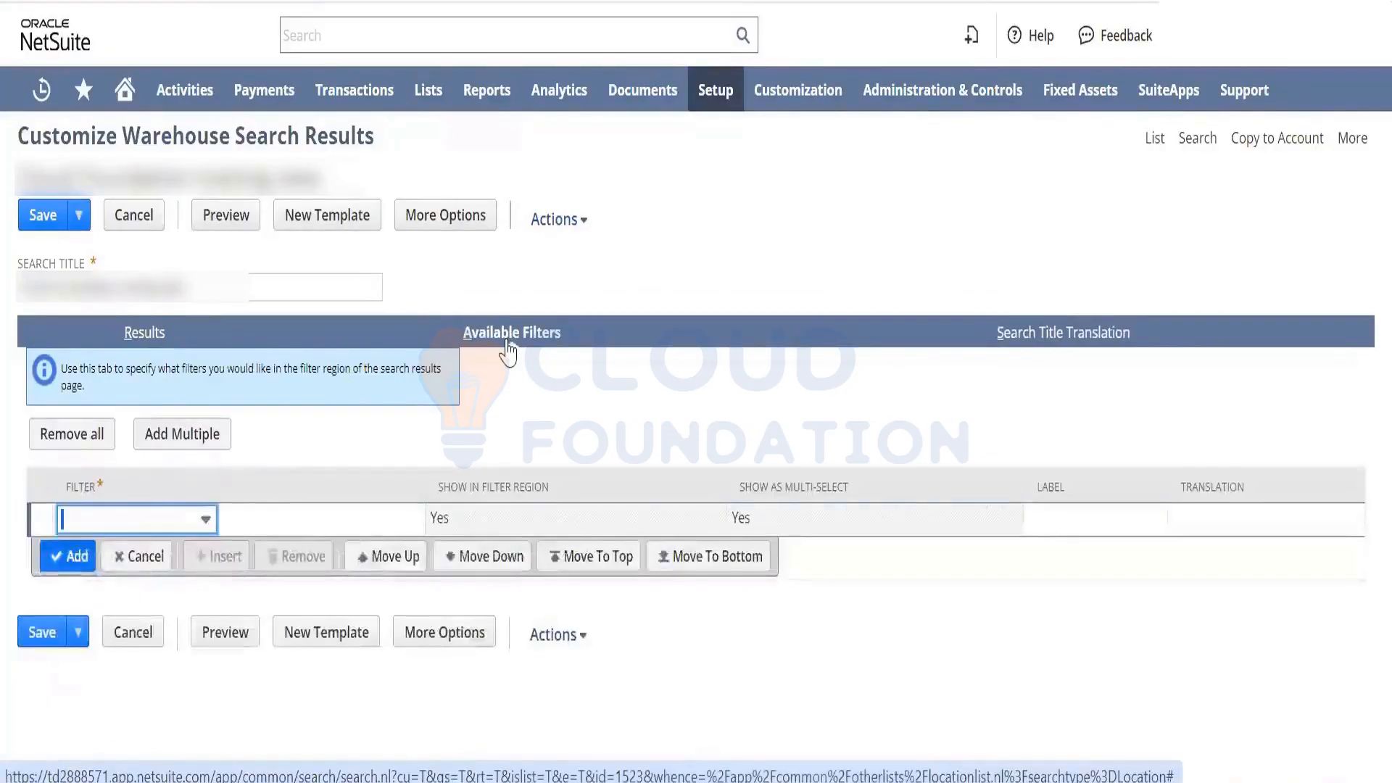
pyautogui.click(205, 521)
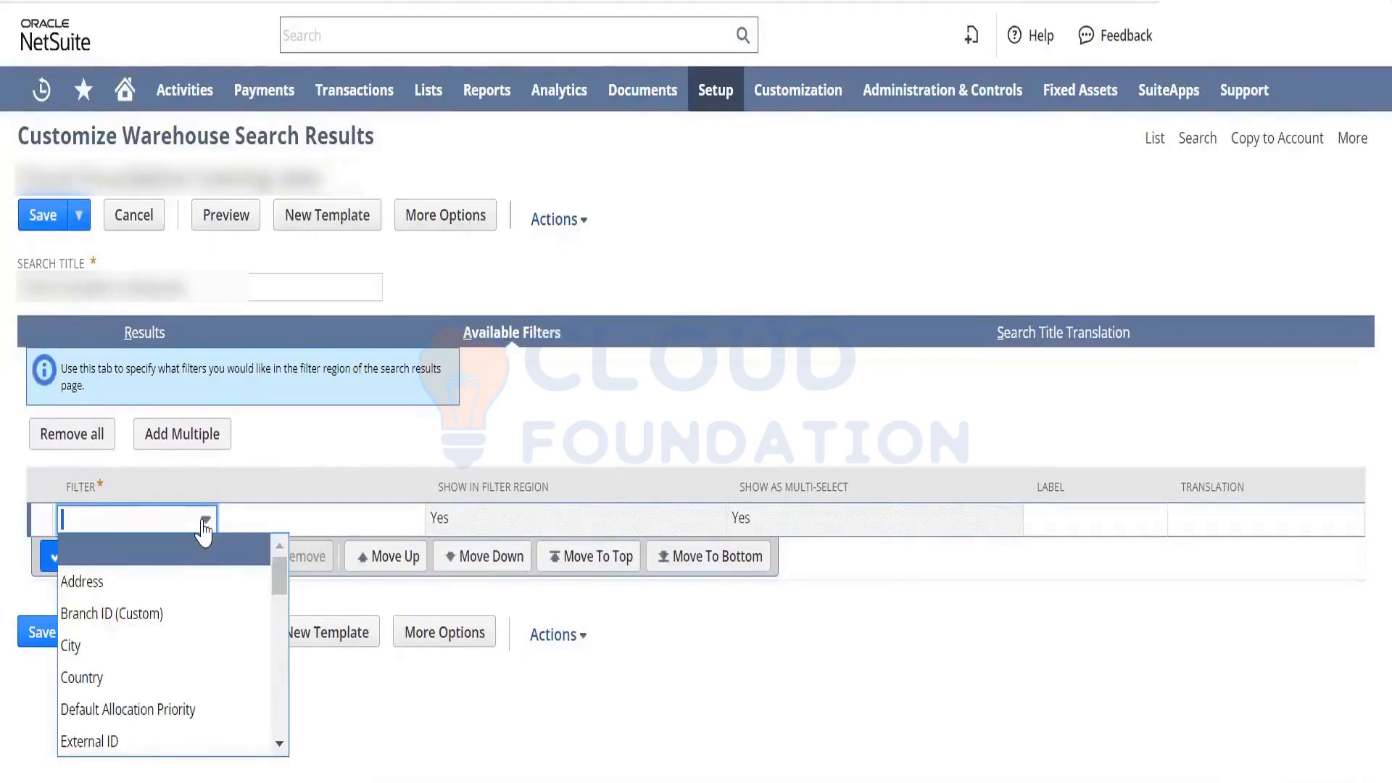
pyautogui.click(205, 521)
pyautogui.click(205, 522)
pyautogui.write('n')
pyautogui.click(192, 541)
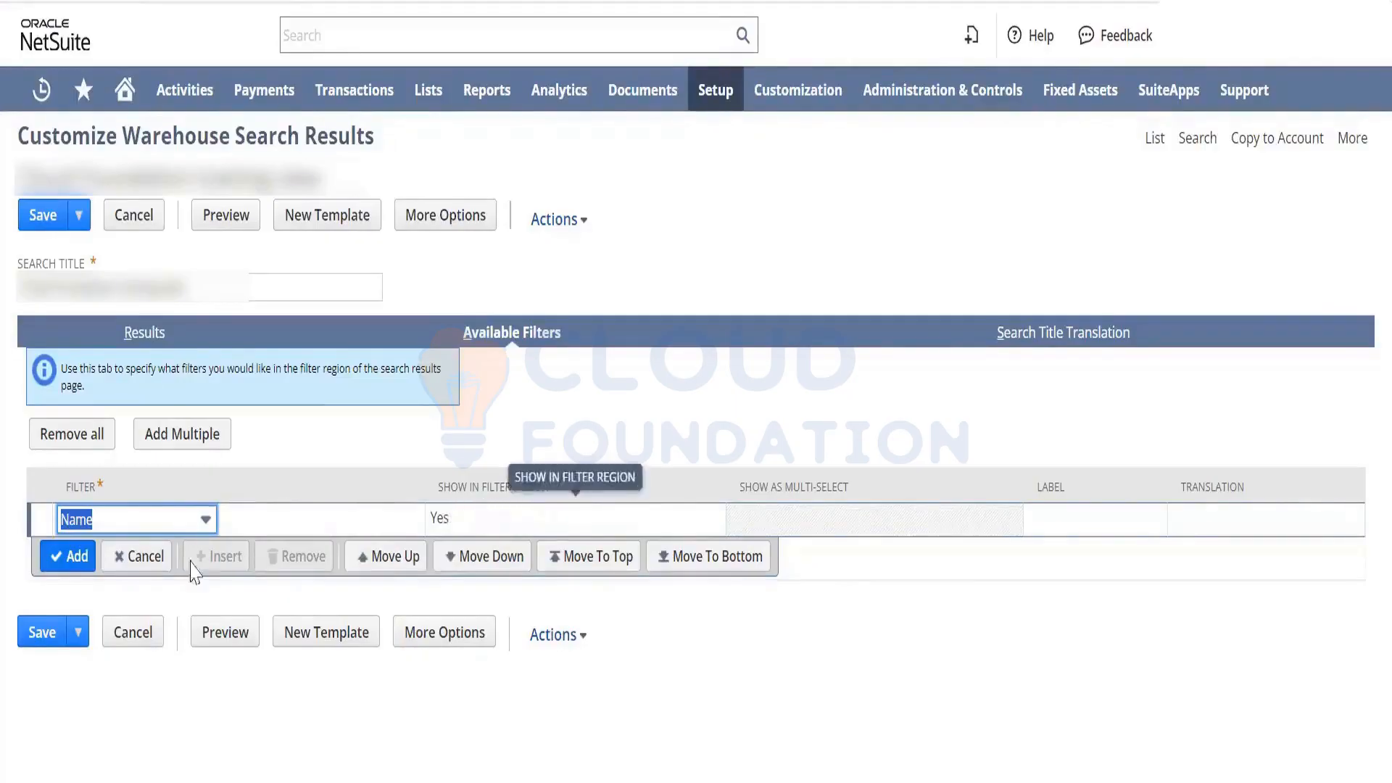
# - Change the first filter to City, add it to the available filters and save the view
pyautogui.click(205, 523)
pyautogui.write('City')
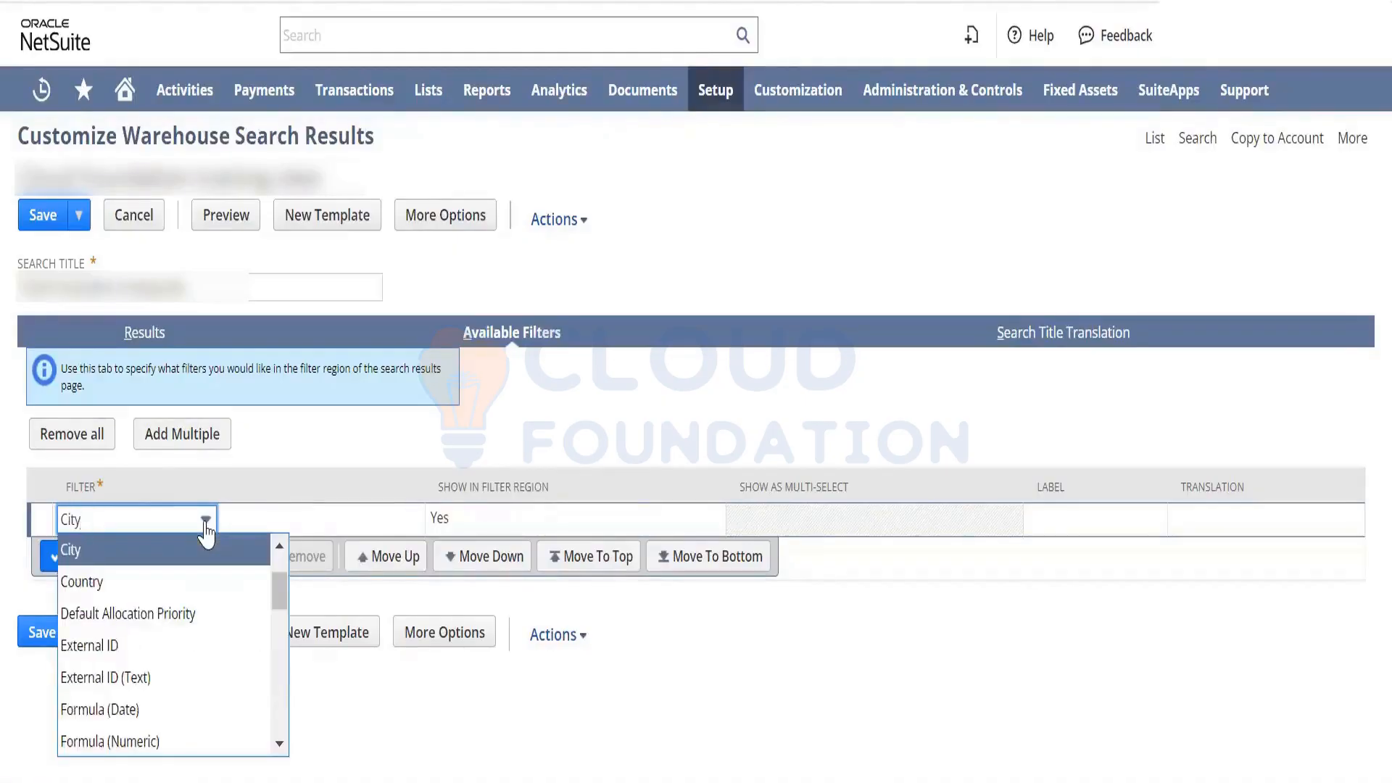
pyautogui.click(203, 551)
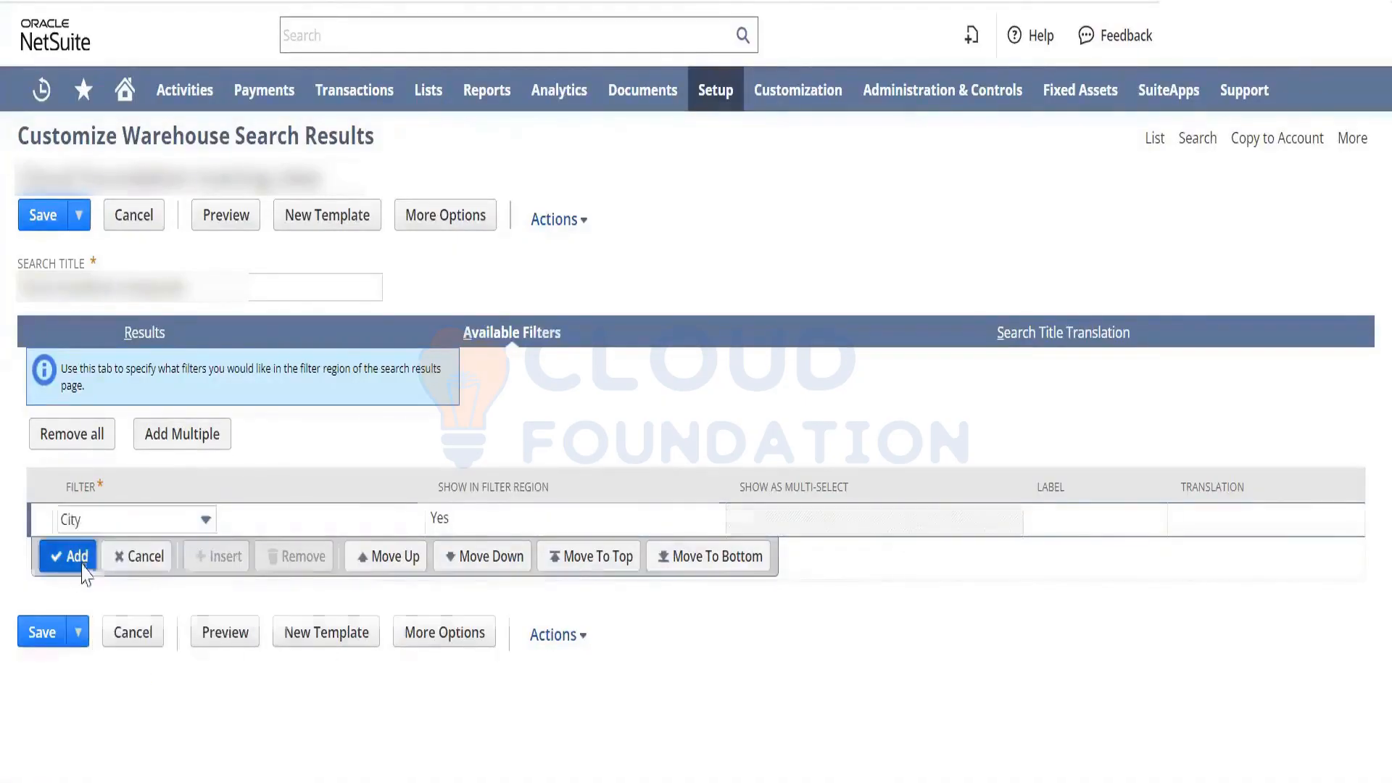
pyautogui.click(80, 562)
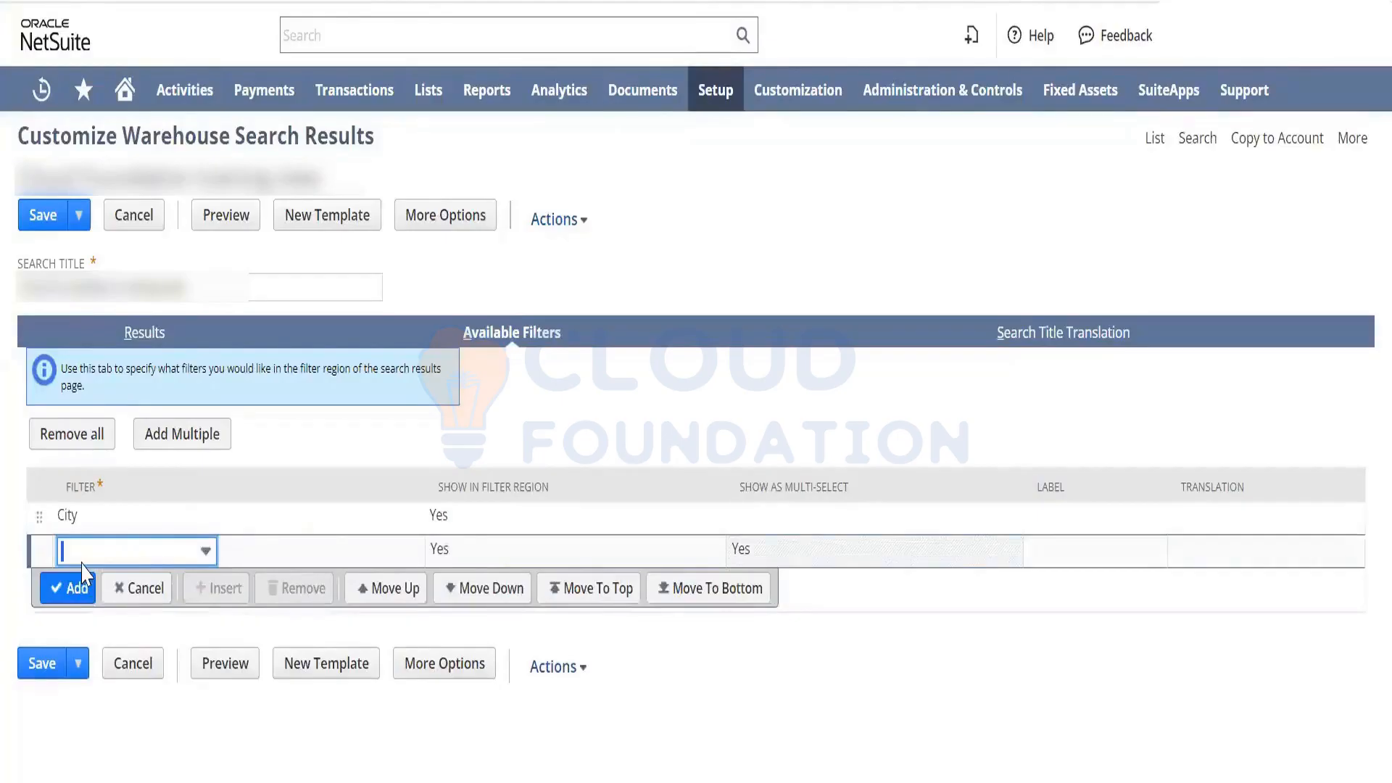
pyautogui.click(32, 663)
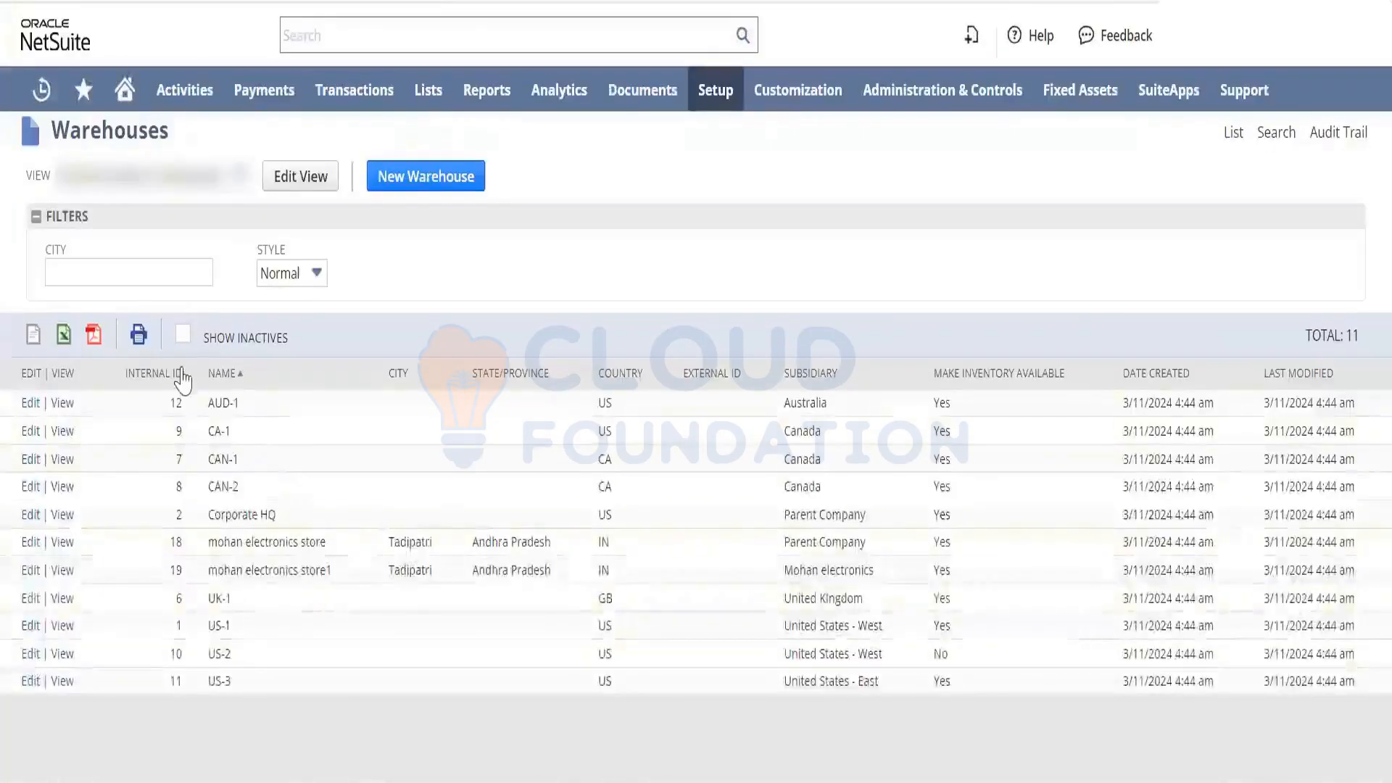
# - Try entering "califo" in the warehouse list's City filter and clear it again
pyautogui.click(141, 272)
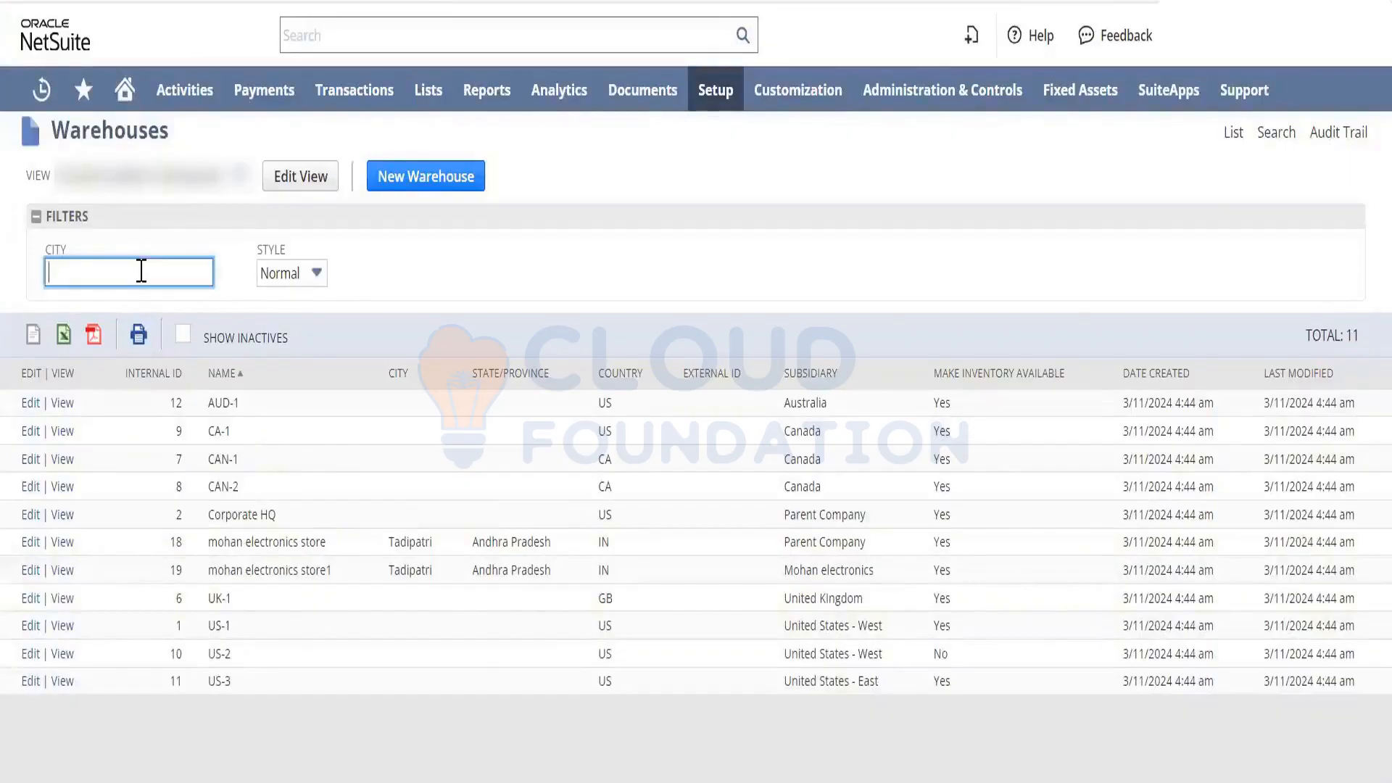
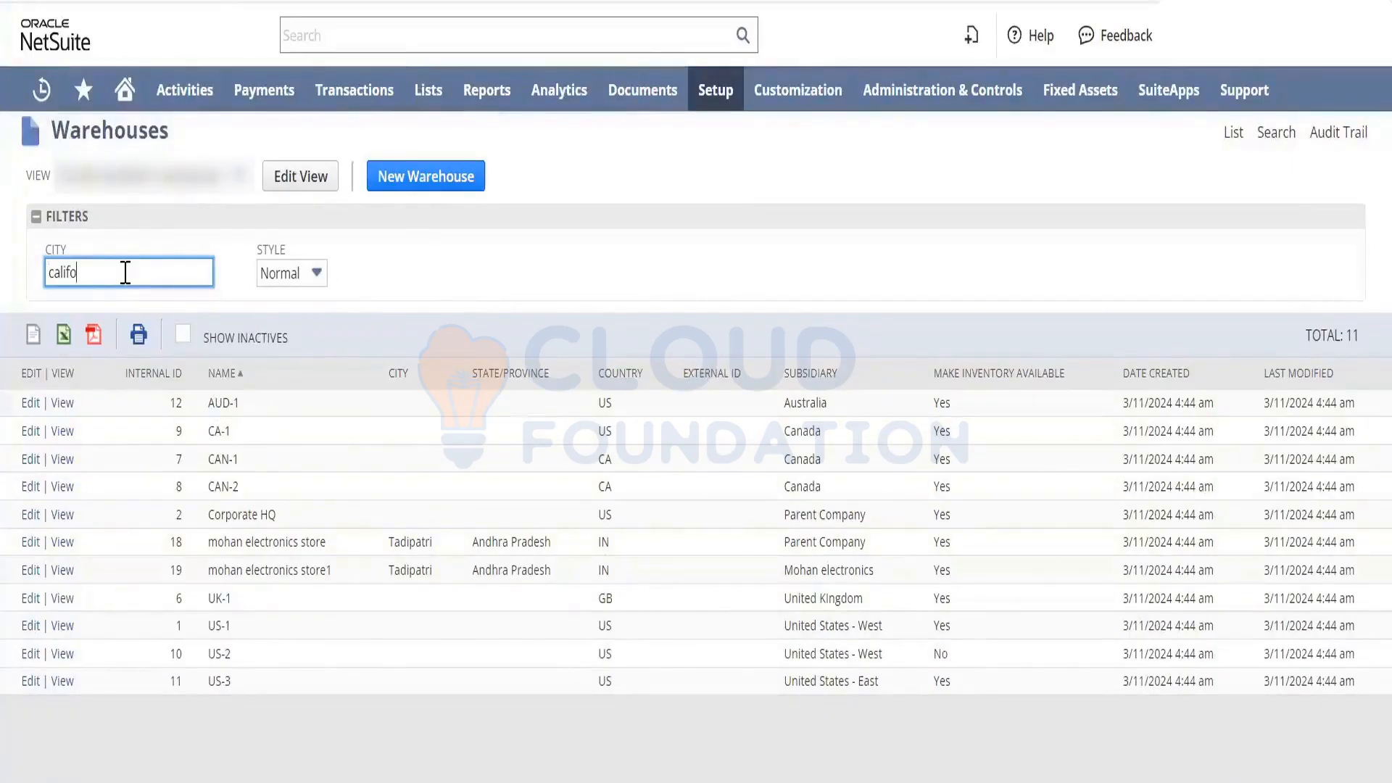
pyautogui.moveTo(125, 272); pyautogui.dragTo(2, 317)
pyautogui.press('BackSpace')
pyautogui.click(386, 293)
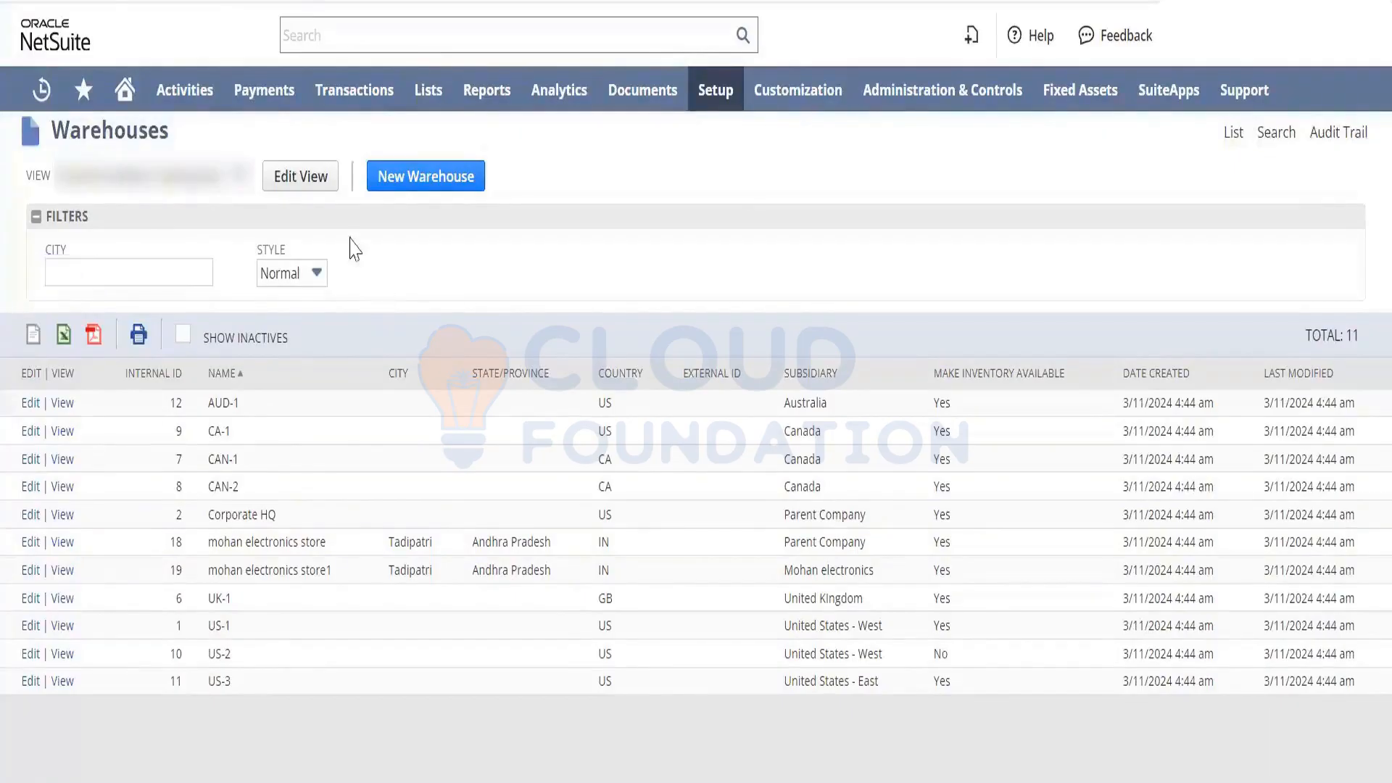
# - Replace the City filter with Name in the warehouse view's available filters and save the view
pyautogui.click(308, 181)
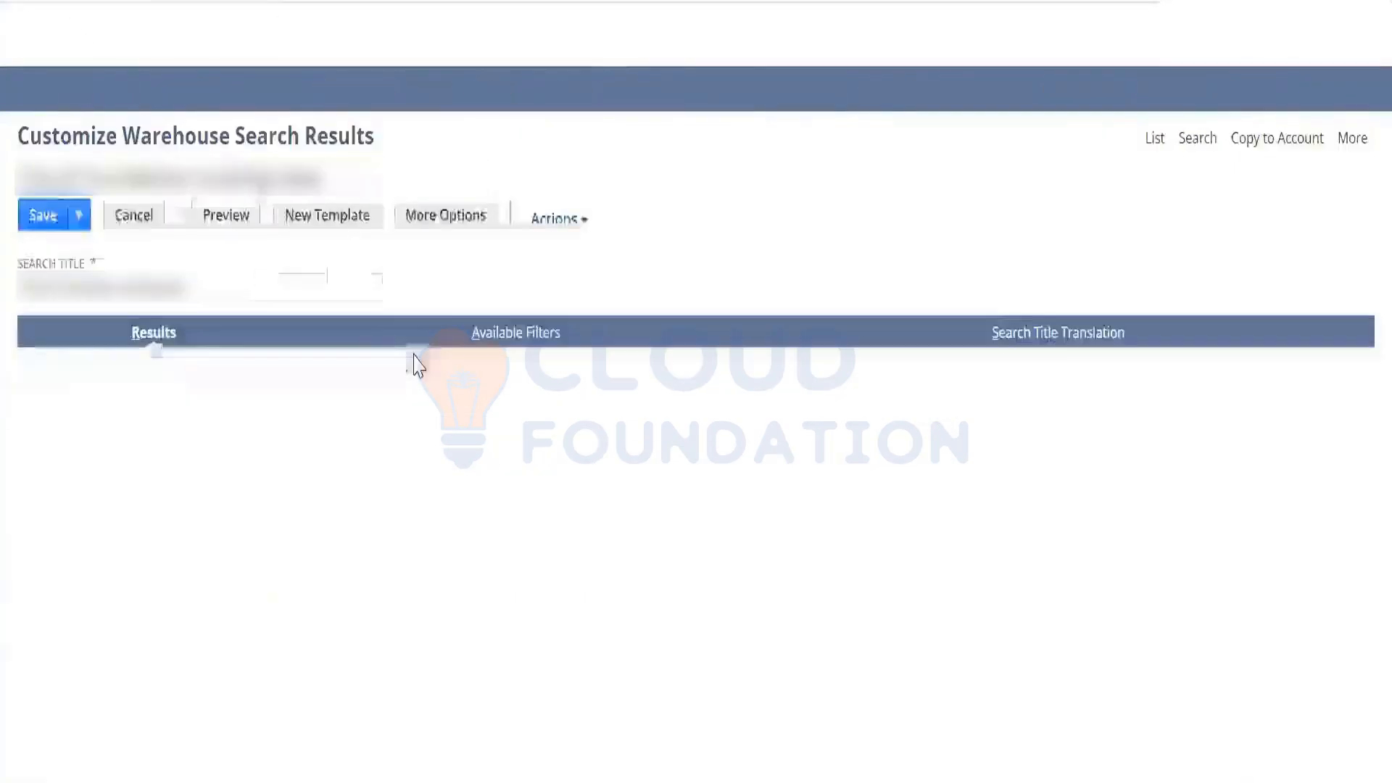
pyautogui.click(507, 331)
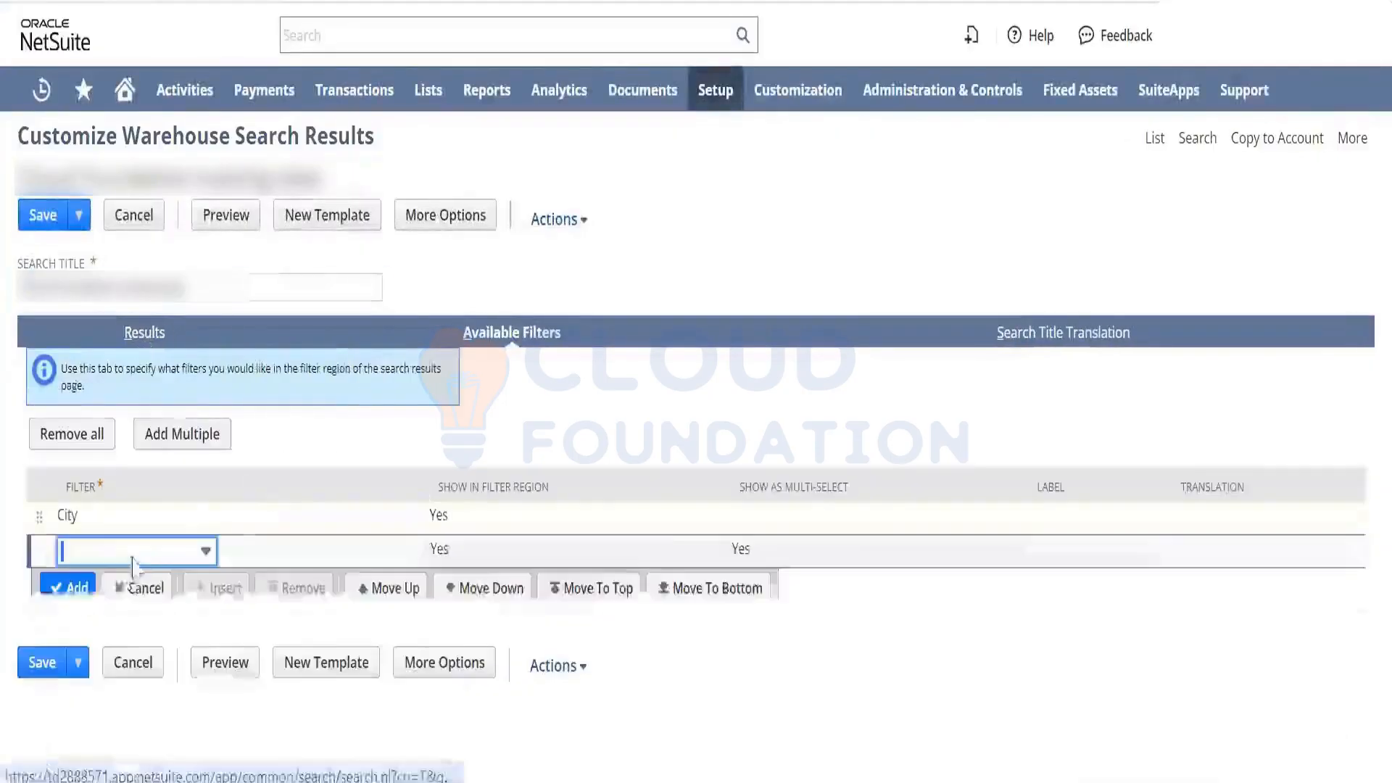
pyautogui.click(170, 520)
pyautogui.click(200, 521)
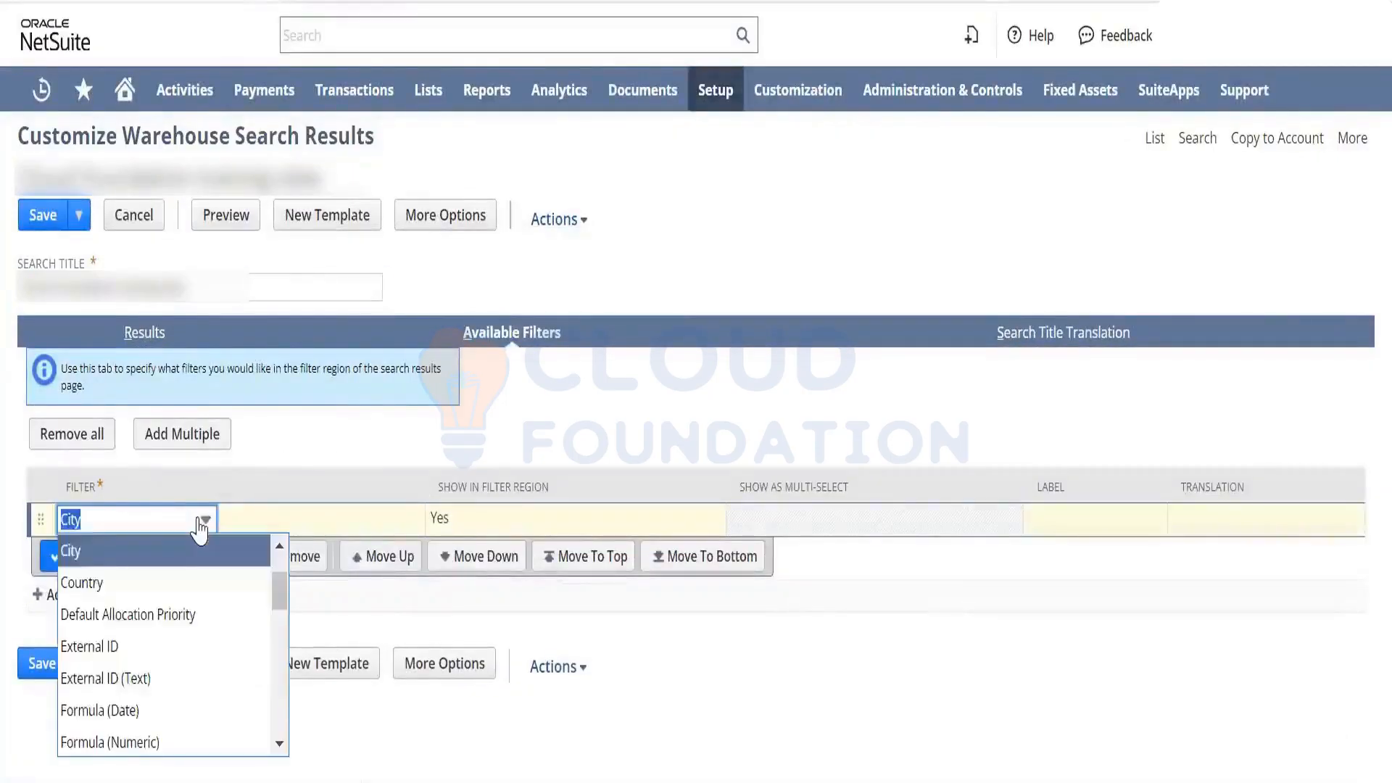
pyautogui.write('n')
pyautogui.click(179, 552)
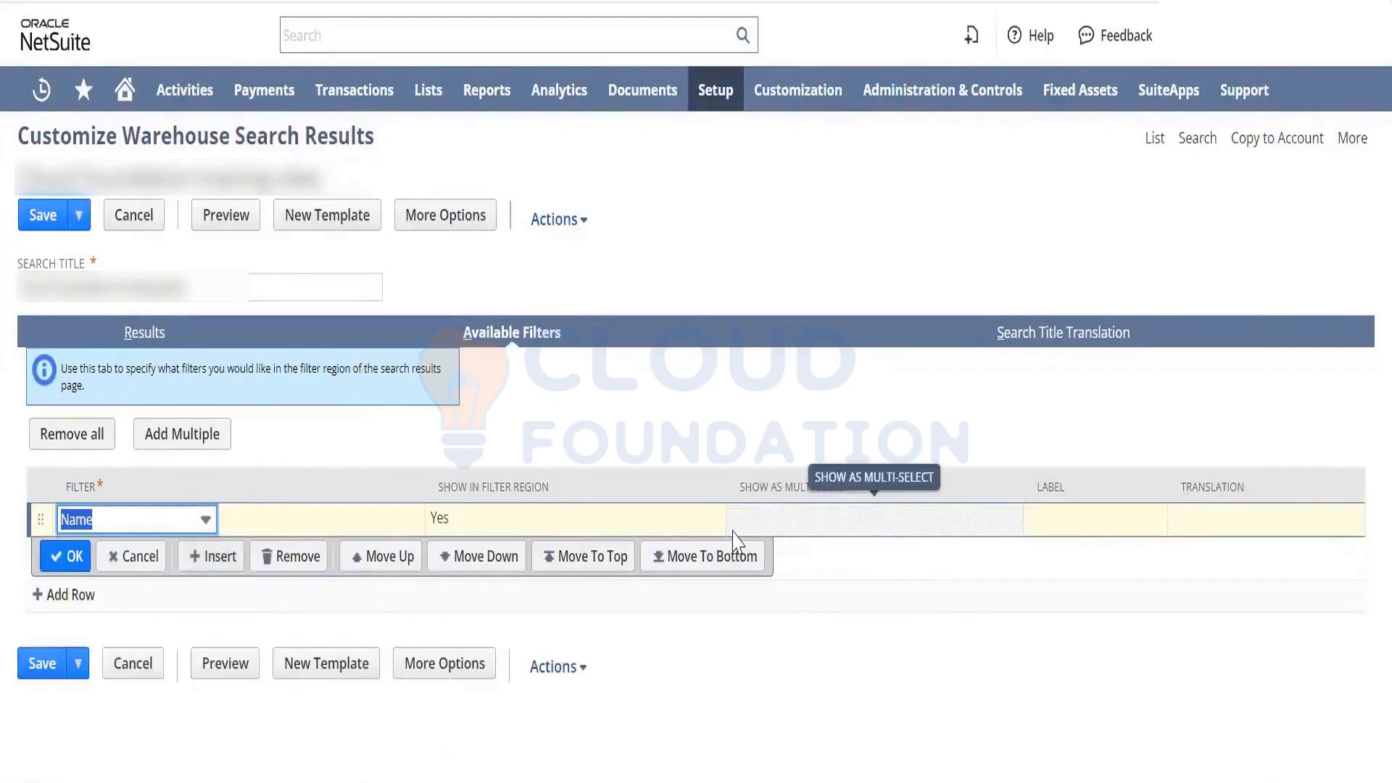
pyautogui.click(50, 556)
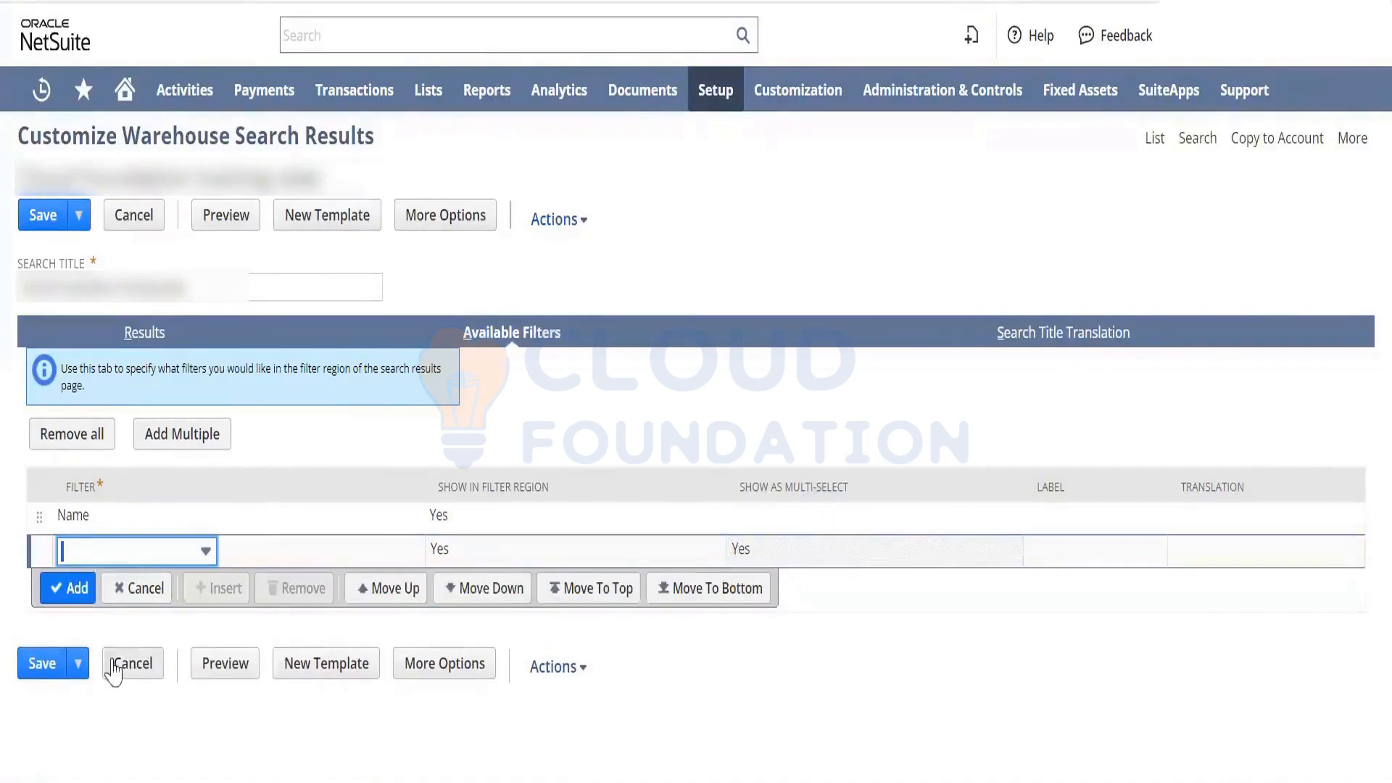
pyautogui.click(44, 665)
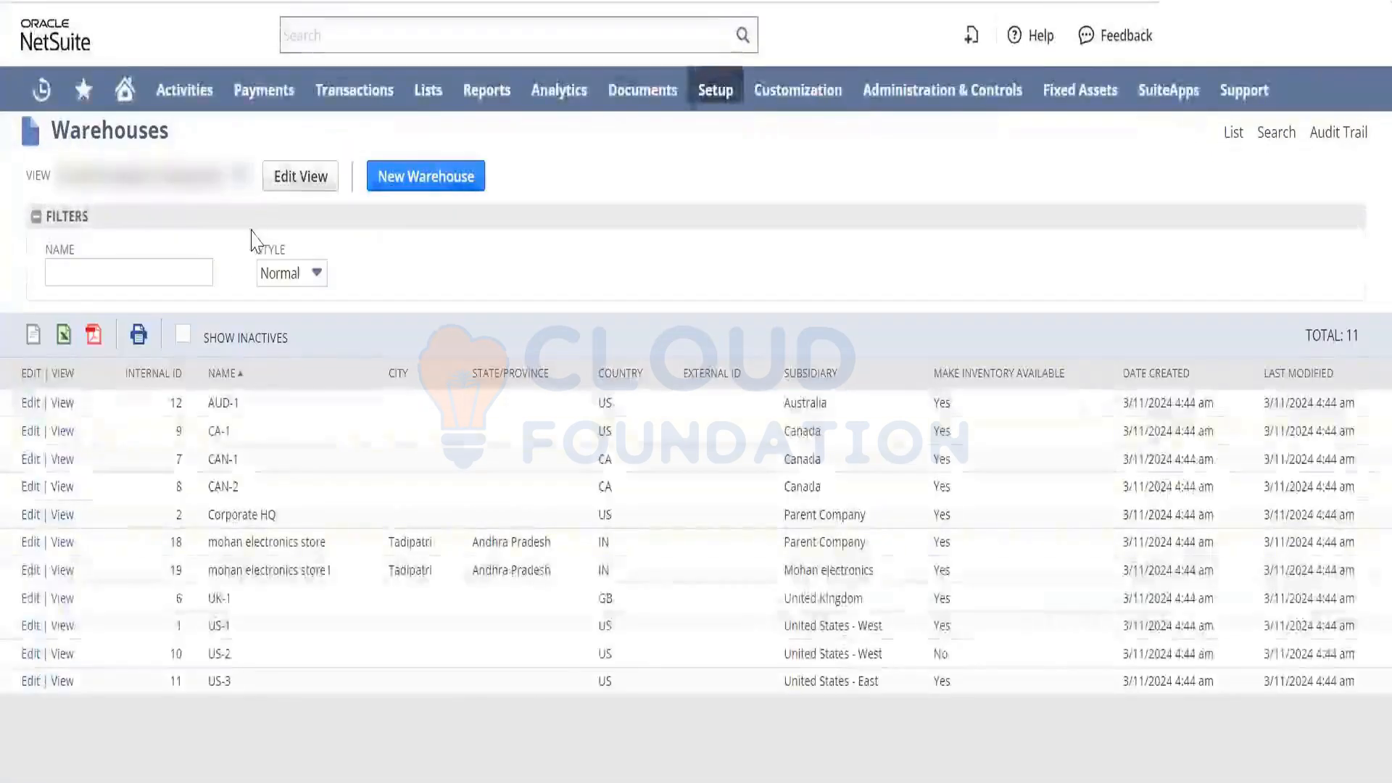
pyautogui.click(204, 266)
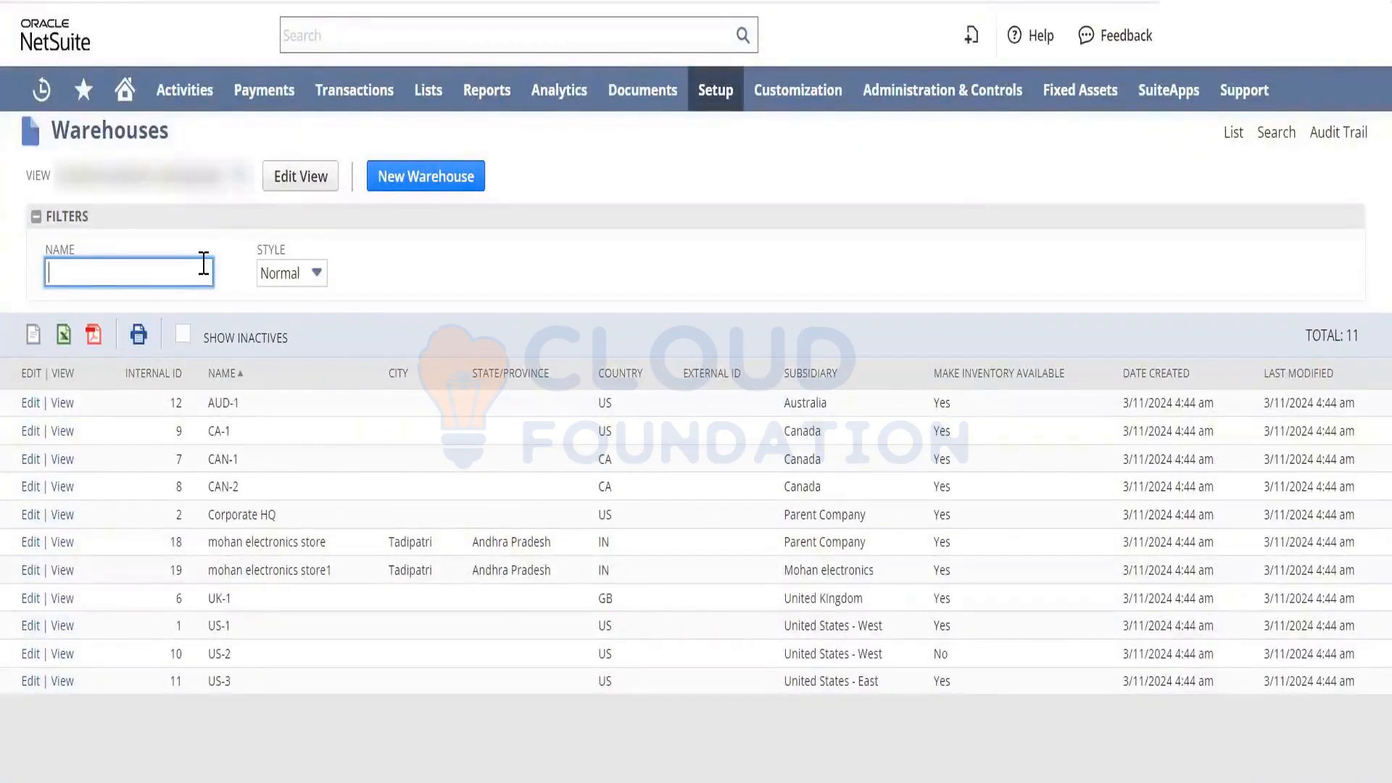
# - Reopen the warehouse view for editing, show its additional options and look through the results settings
pyautogui.click(299, 171)
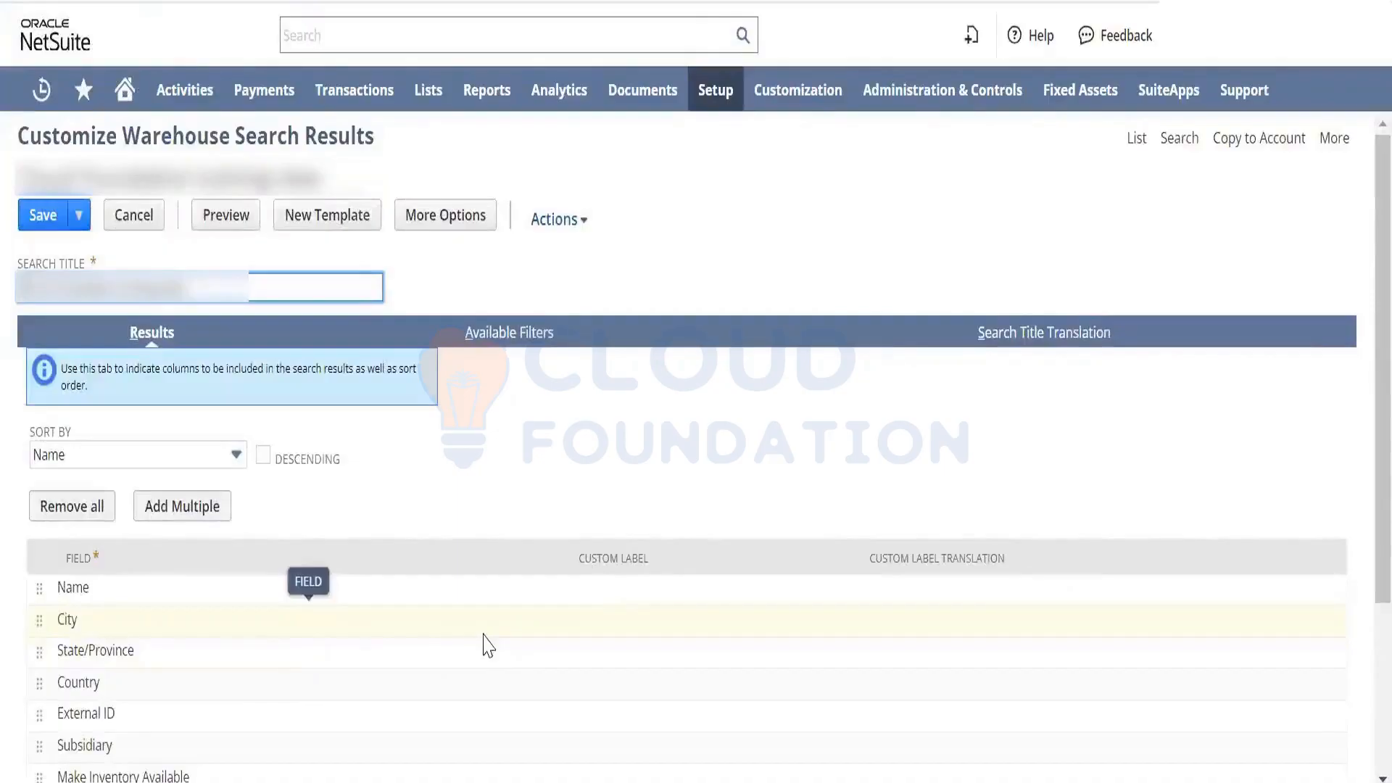
pyautogui.click(472, 217)
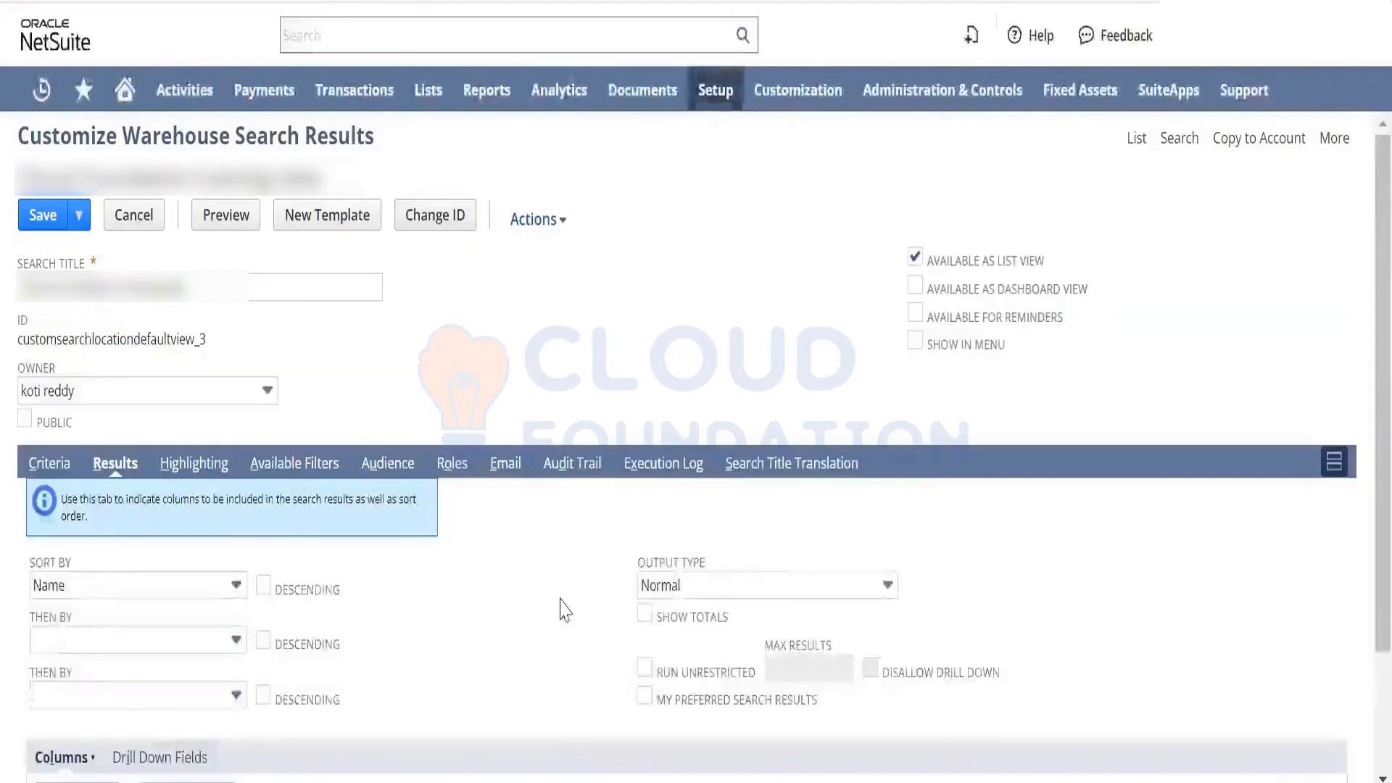
pyautogui.click(559, 601)
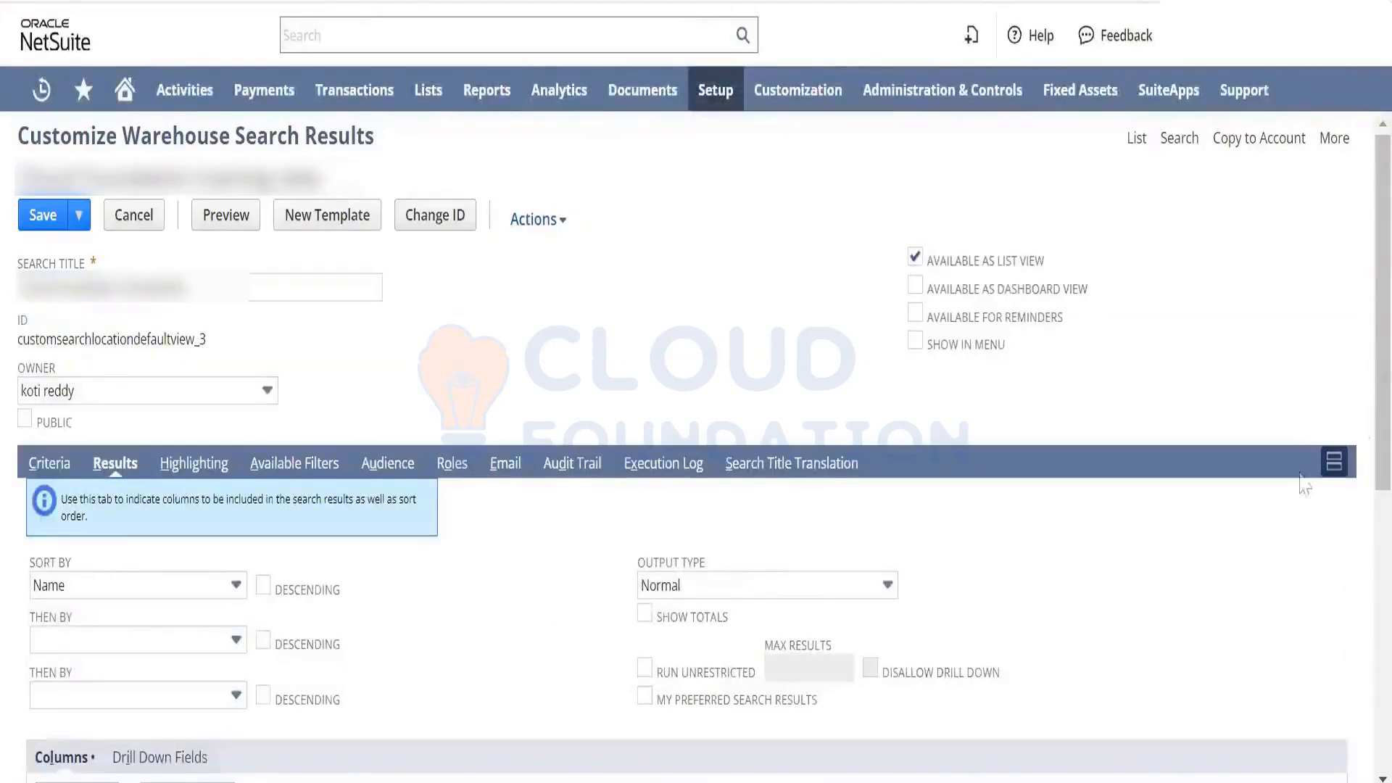
pyautogui.scroll(-5, 1358, 475)
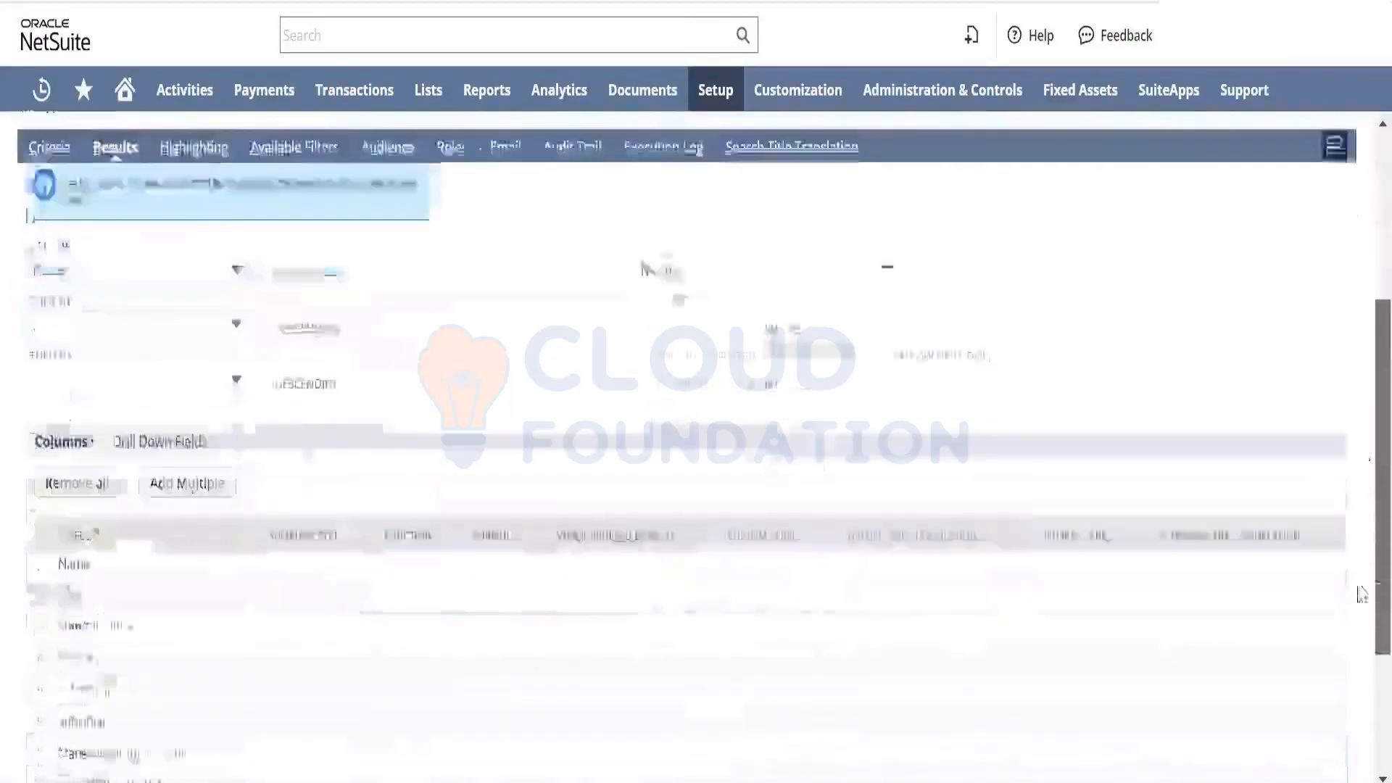
pyautogui.scroll(4, 1360, 464)
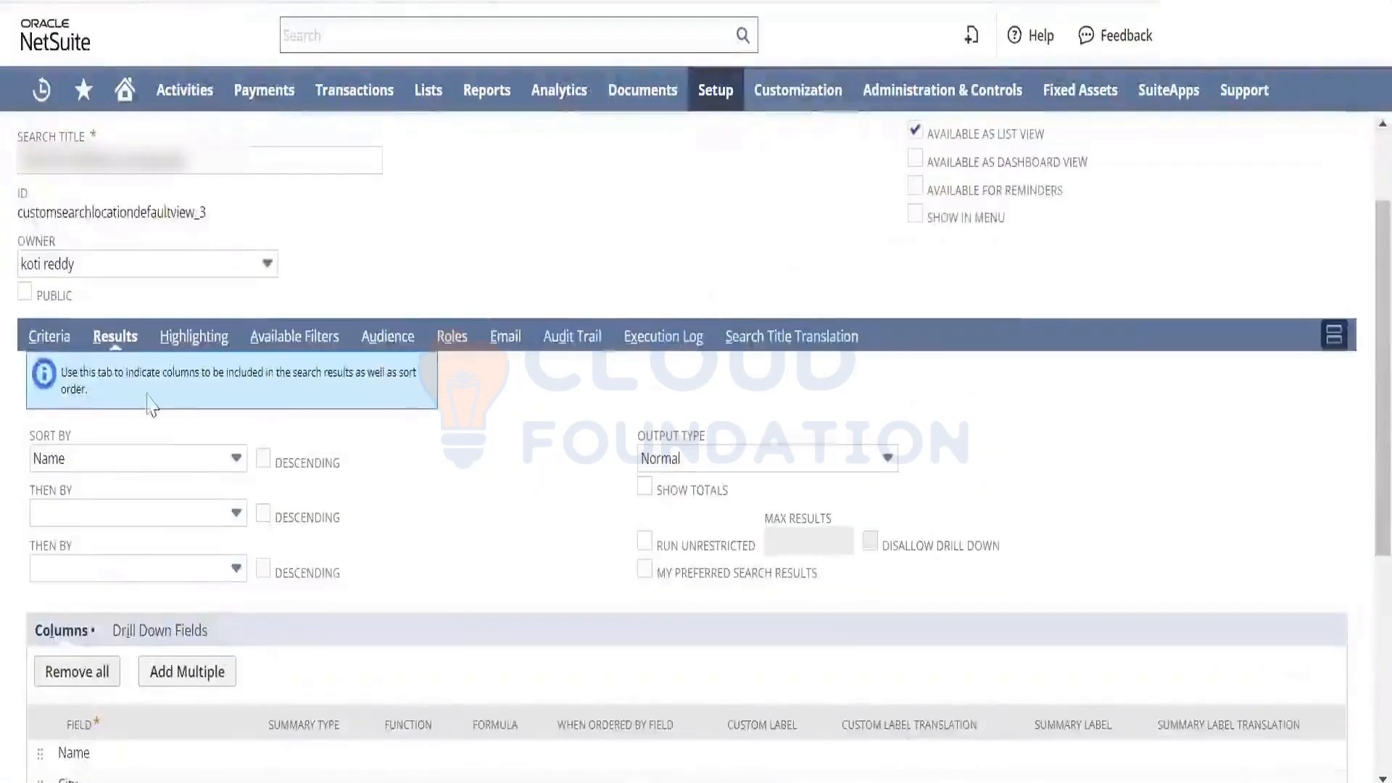
# - Add a standard criterion to the warehouse search so that Name starts with C
pyautogui.click(51, 337)
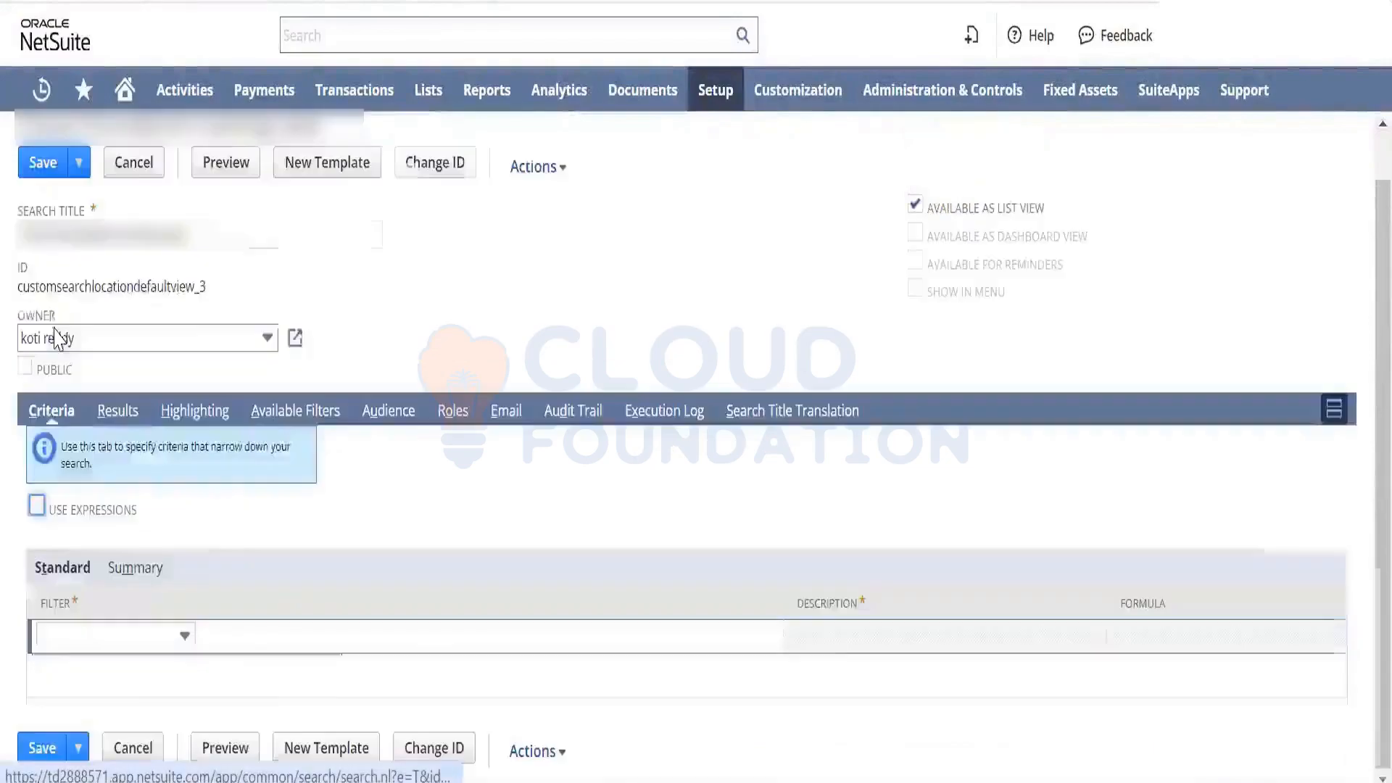
pyautogui.click(185, 636)
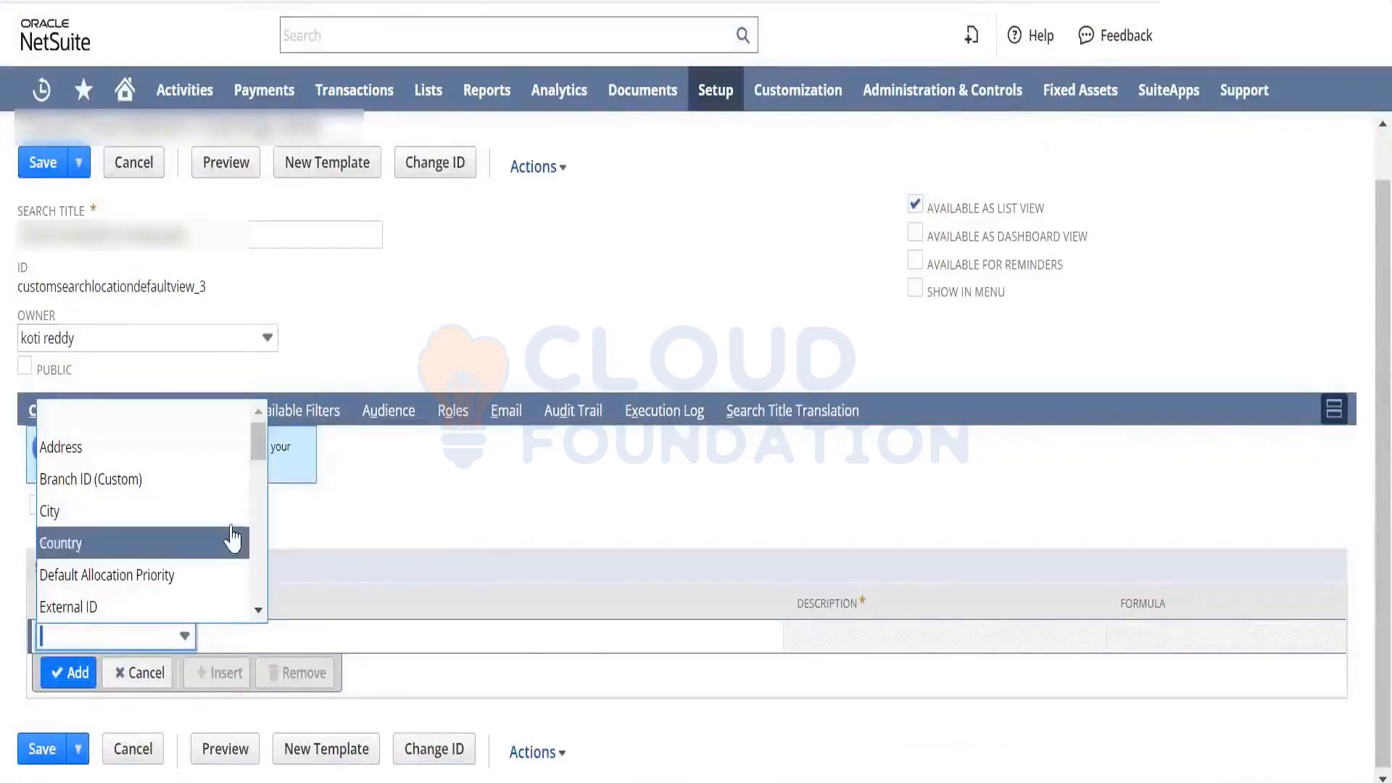
pyautogui.moveTo(261, 441); pyautogui.dragTo(264, 548)
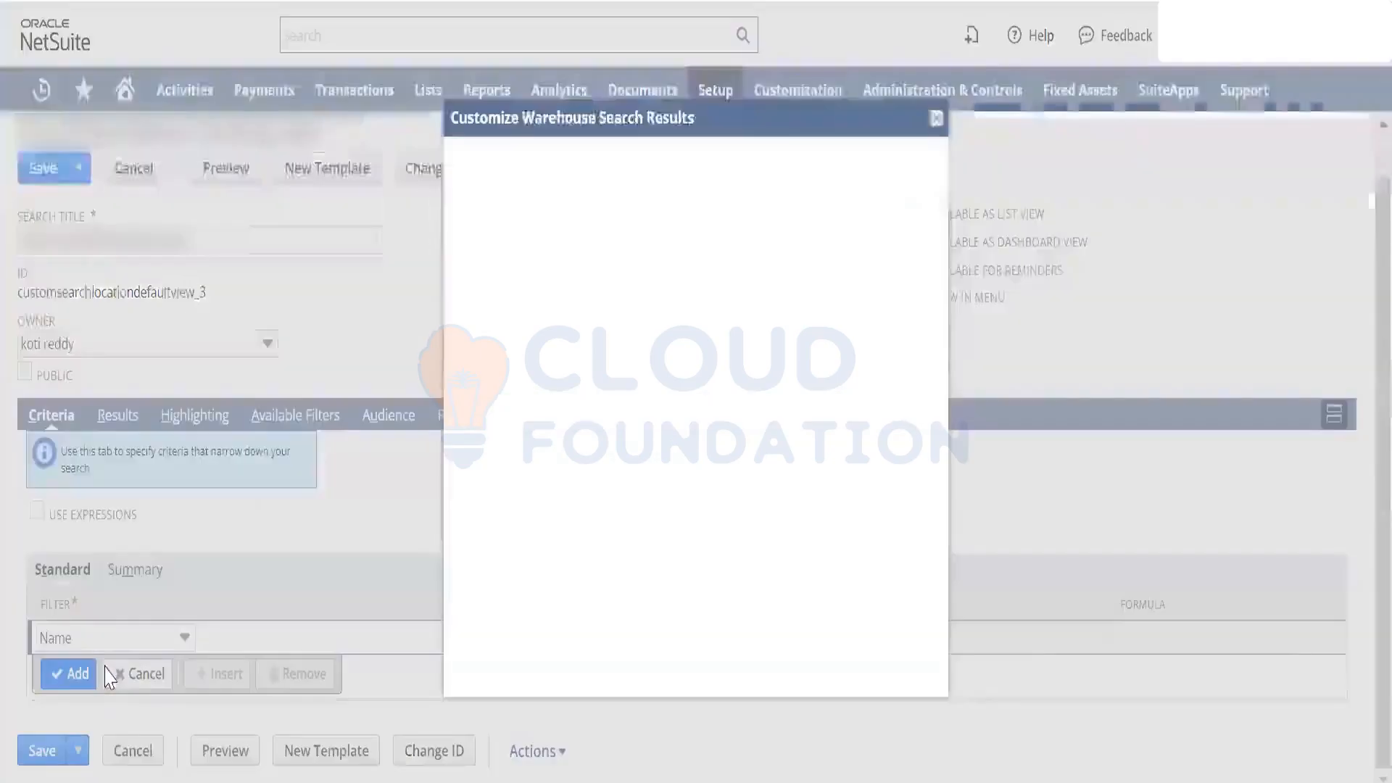
pyautogui.click(708, 244)
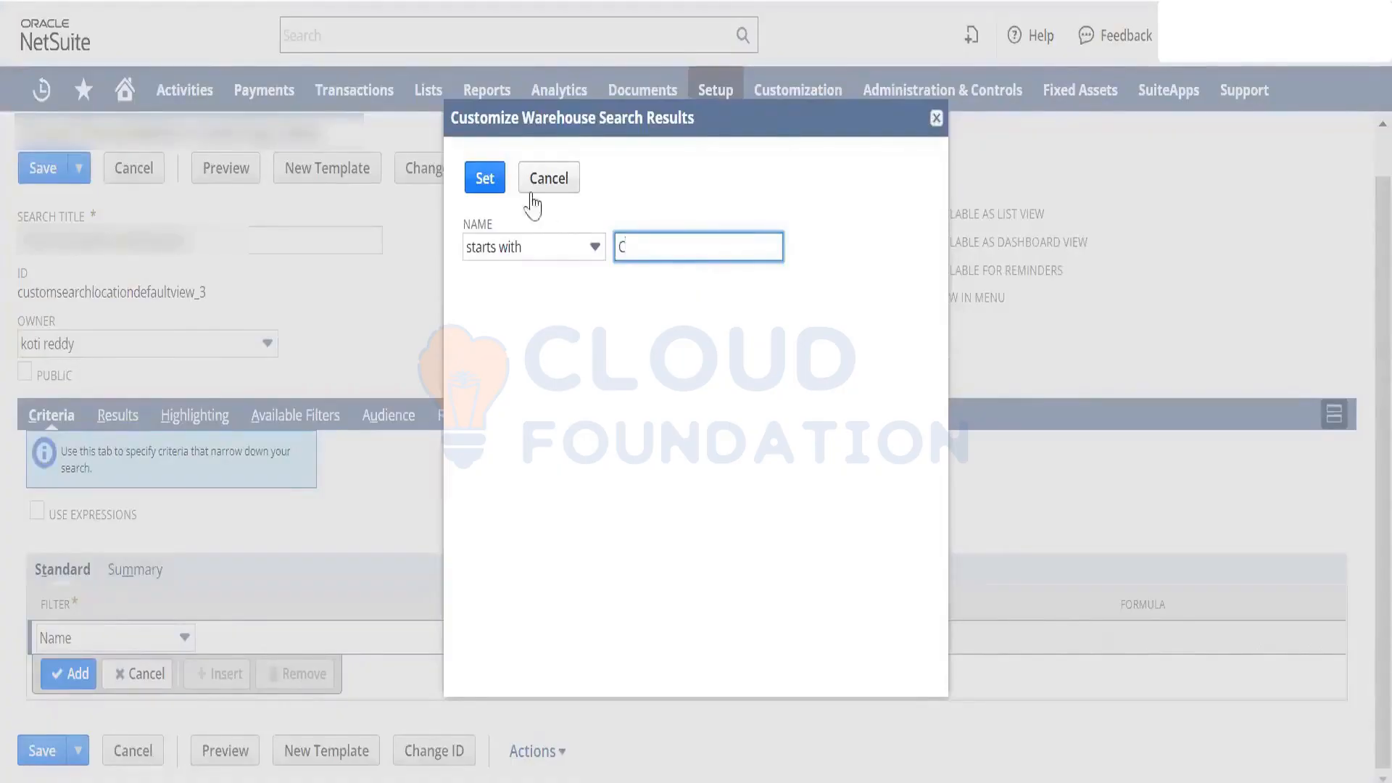
pyautogui.click(483, 177)
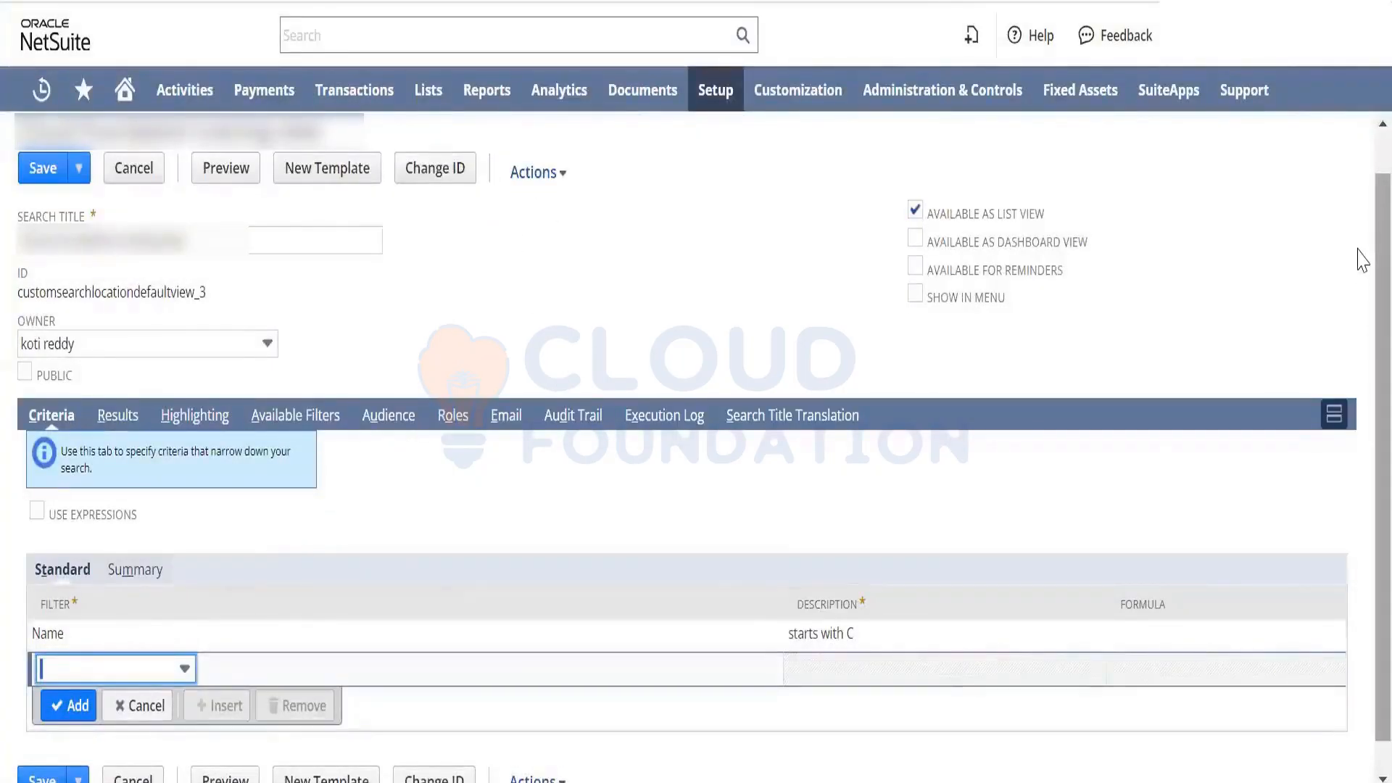
pyautogui.scroll(-1, 1360, 282)
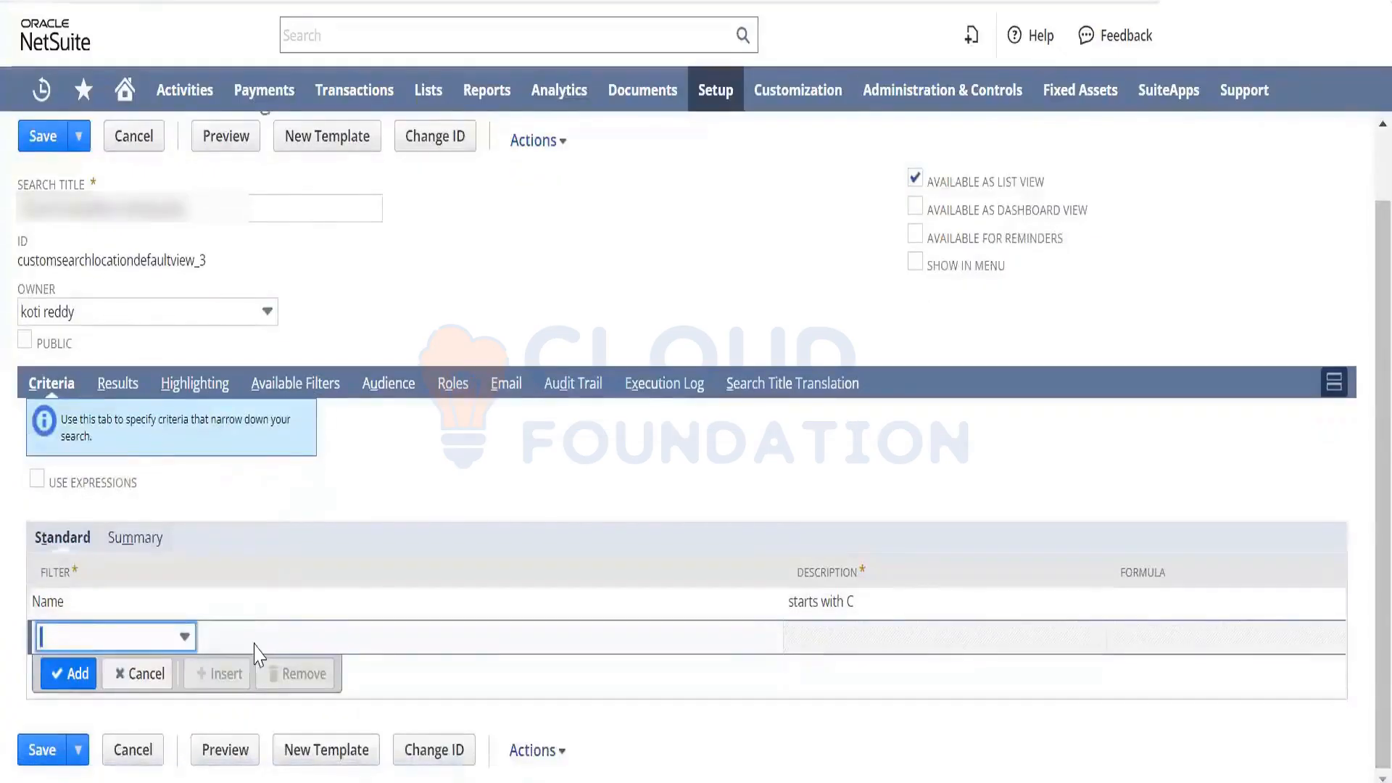
# - Preview the filtered warehouse search results and return to the view's customization page
pyautogui.click(240, 751)
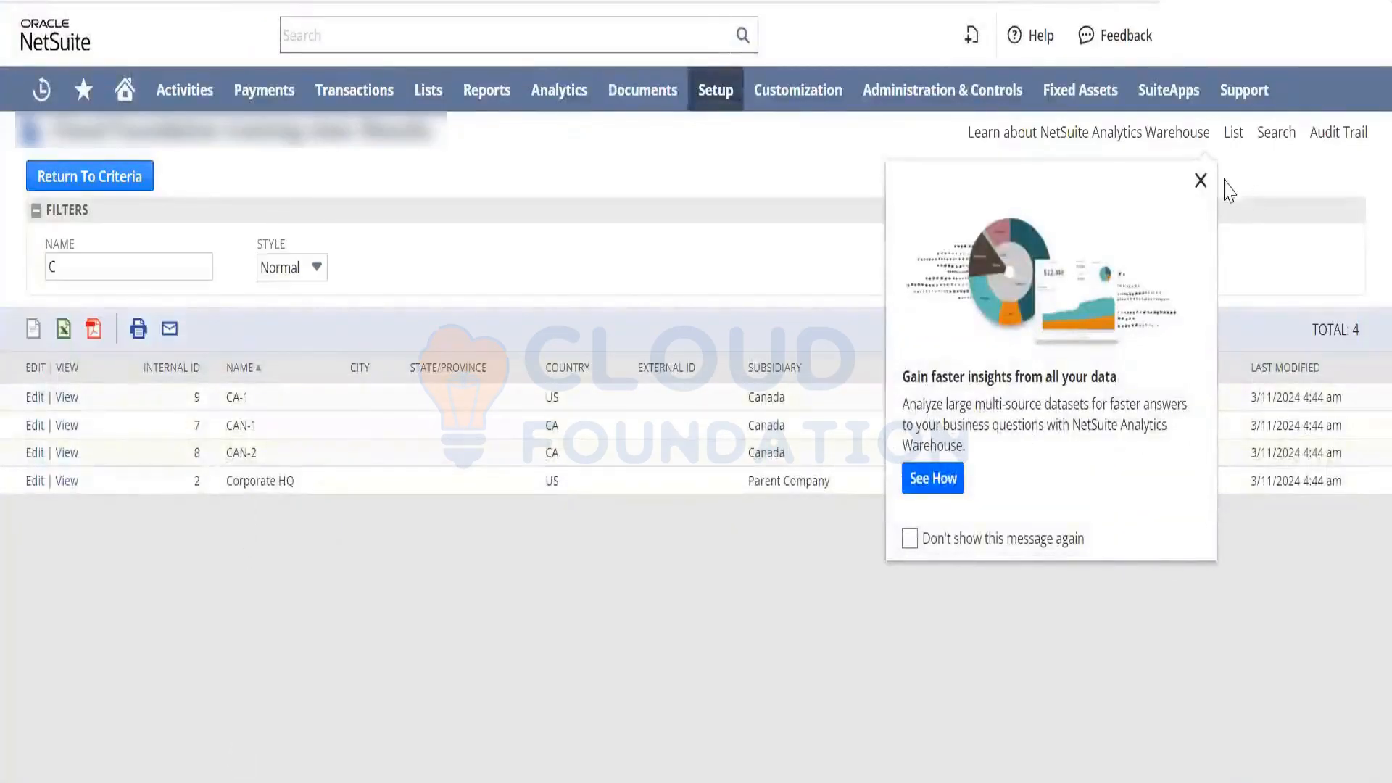
pyautogui.click(1200, 180)
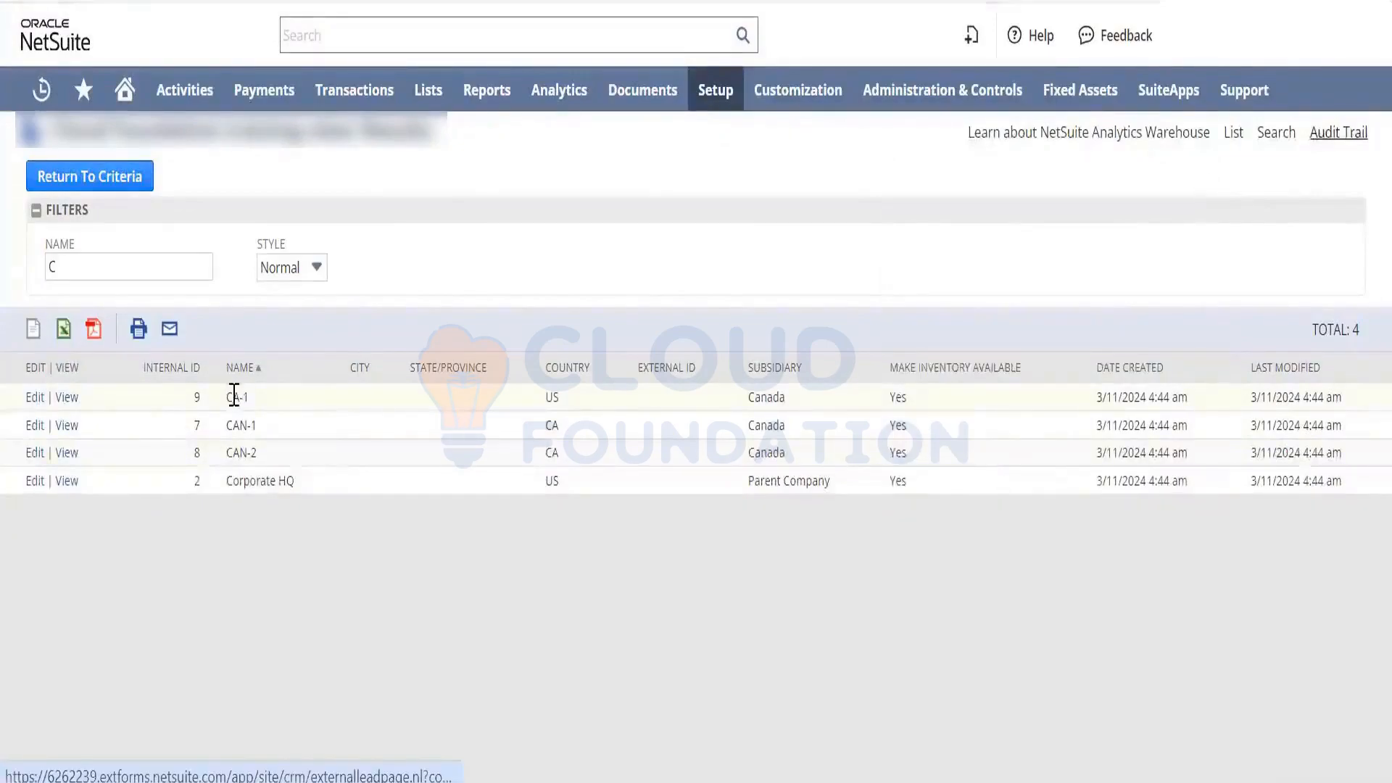
pyautogui.click(73, 269)
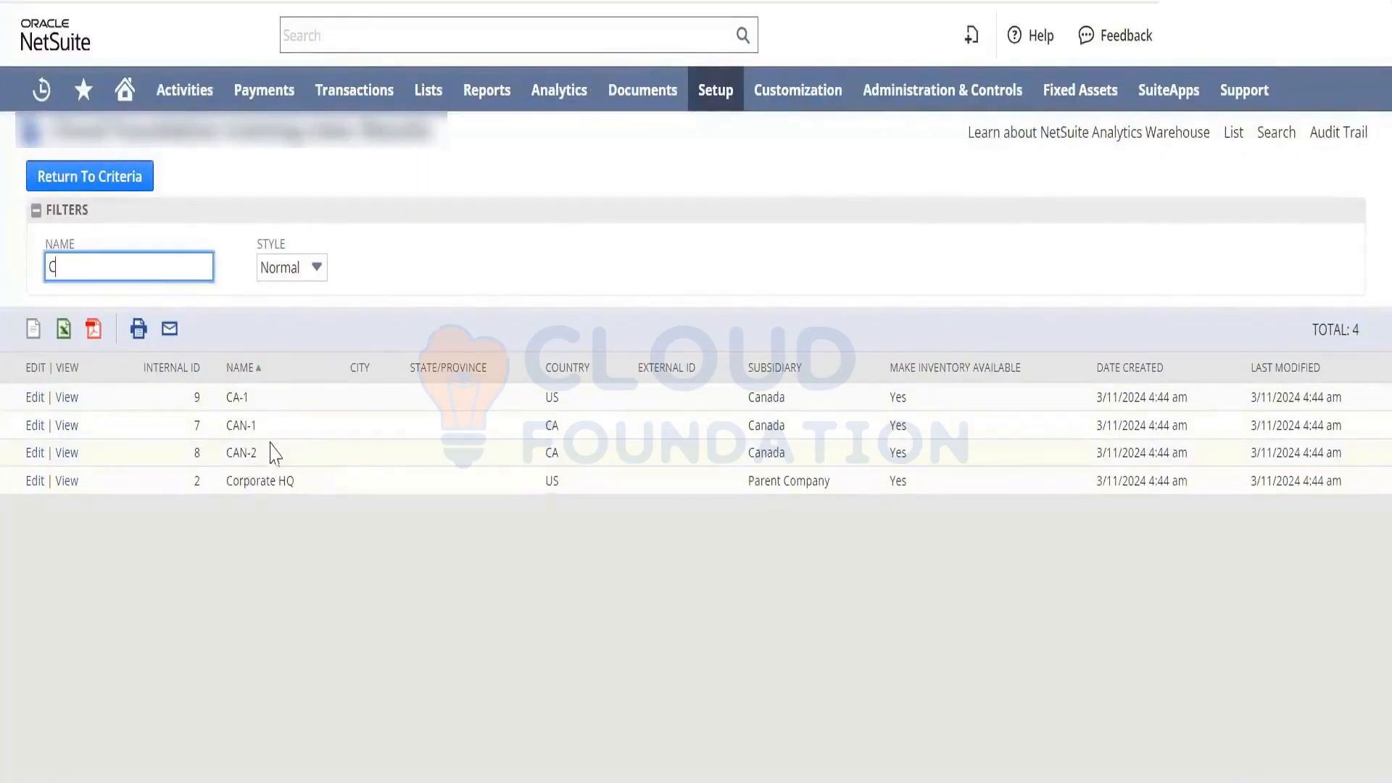
pyautogui.click(127, 181)
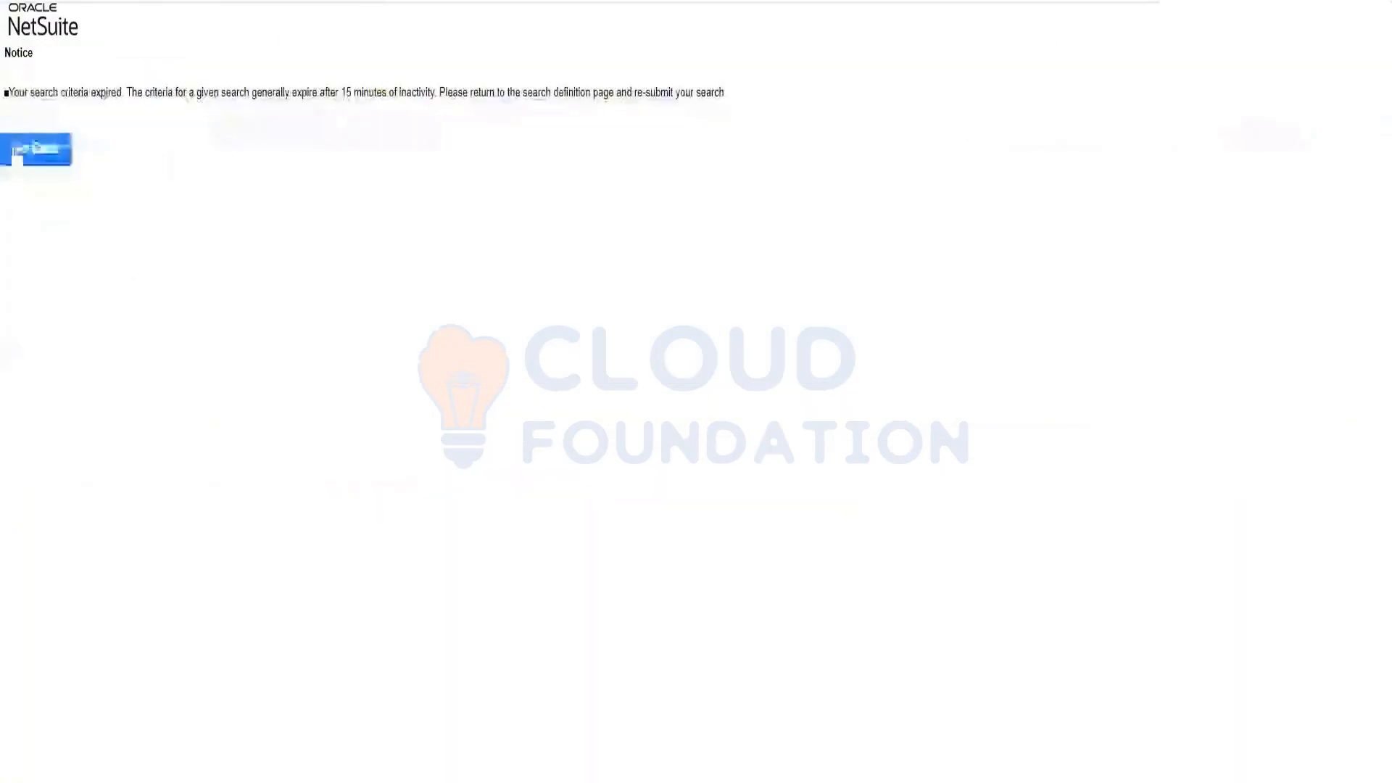
pyautogui.click(57, 161)
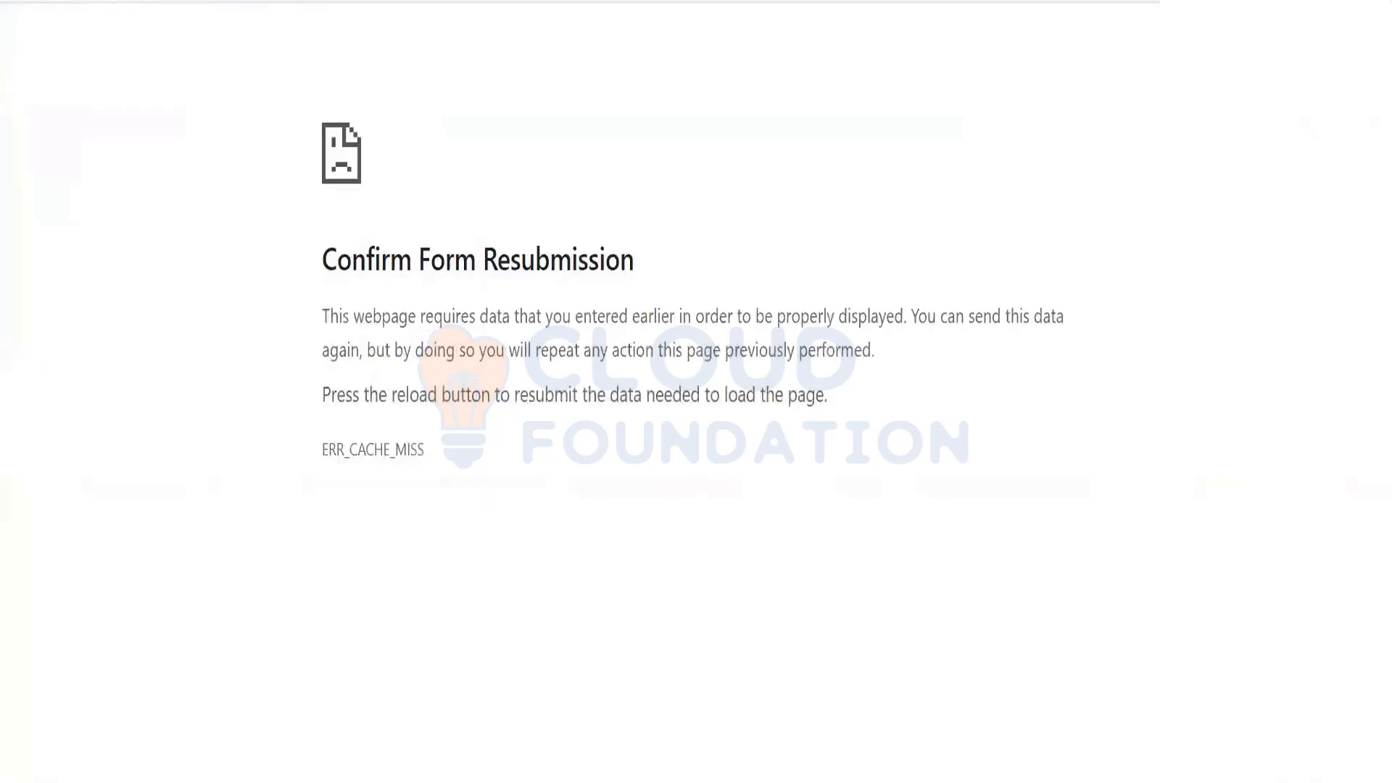
pyautogui.hotkey('alt', 'Right')
pyautogui.hotkey('alt', 'Left')
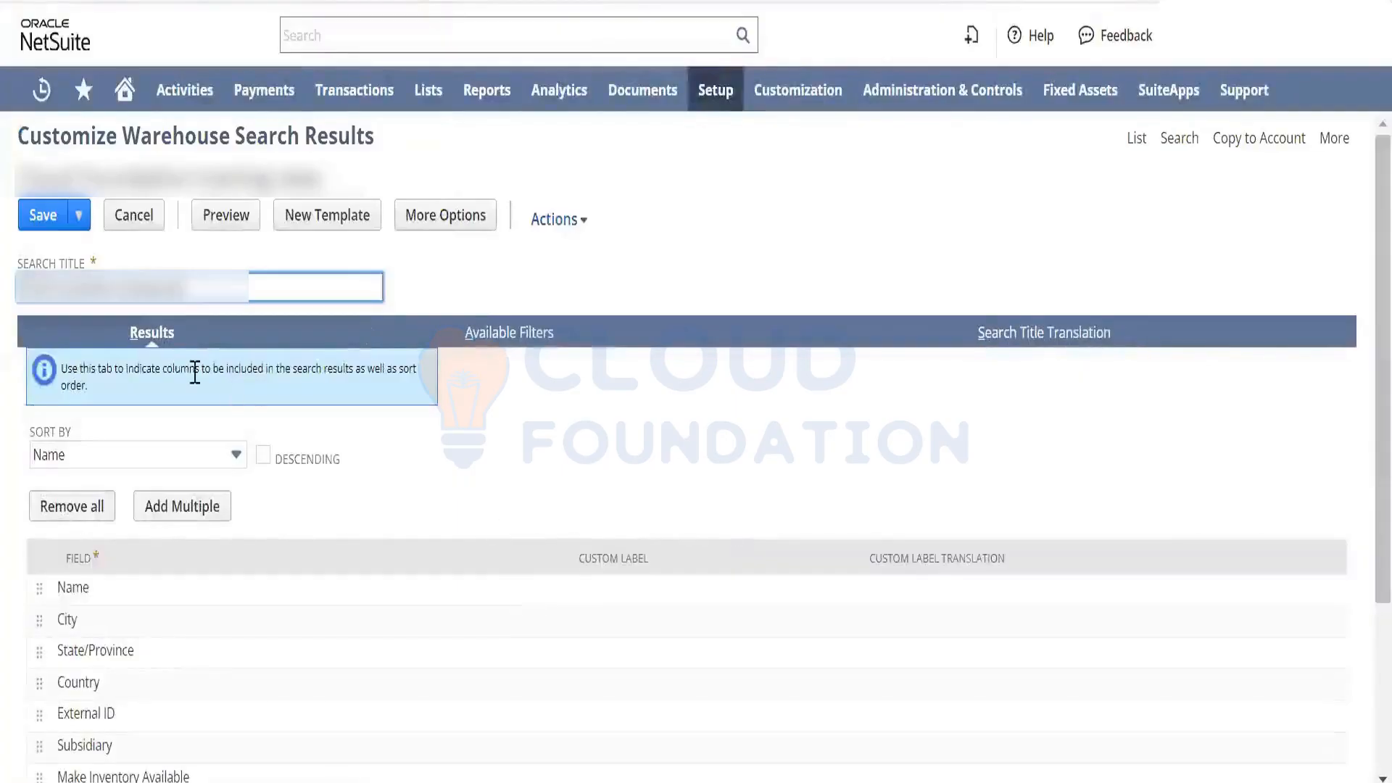
# - Show the view's additional options, enable Available for Reminders, Show in Menu and Available as Dashboard View, and save it
pyautogui.click(473, 211)
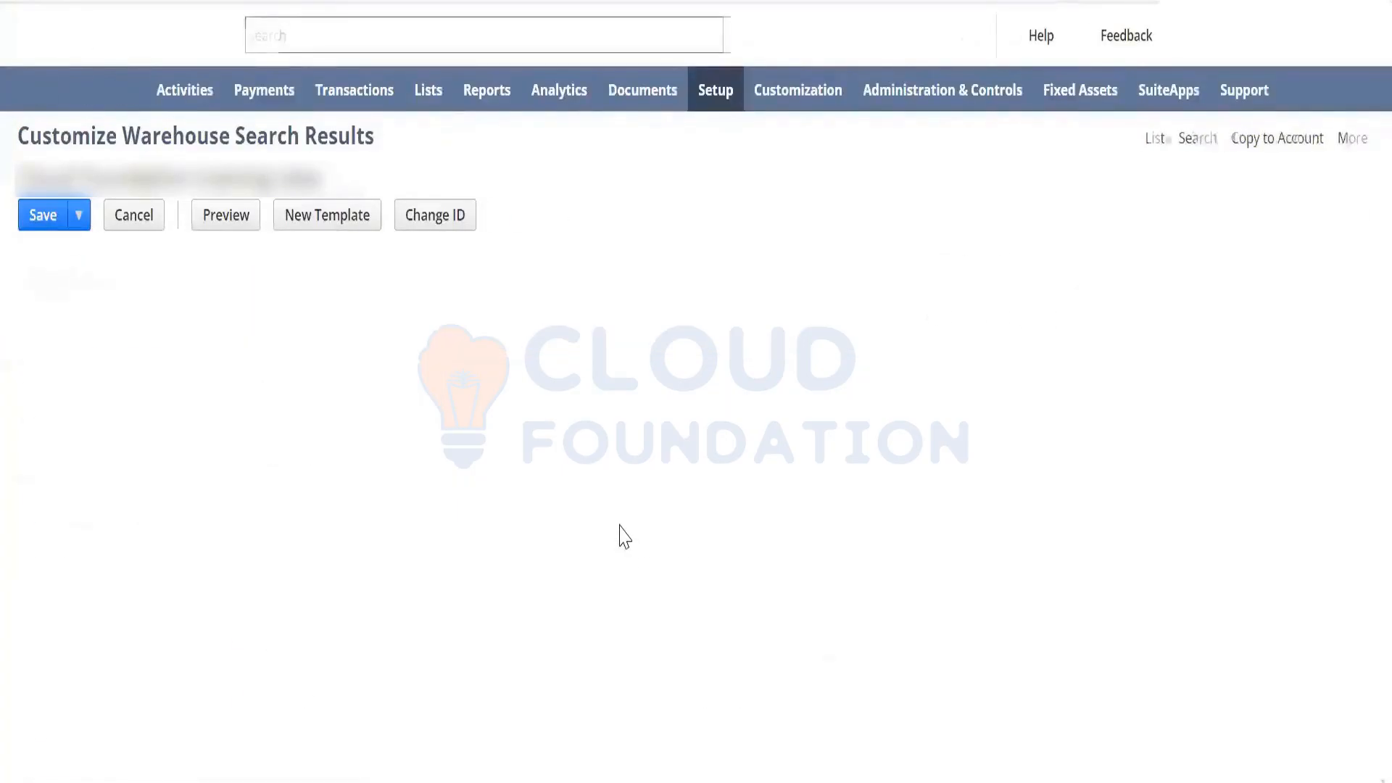
pyautogui.click(69, 471)
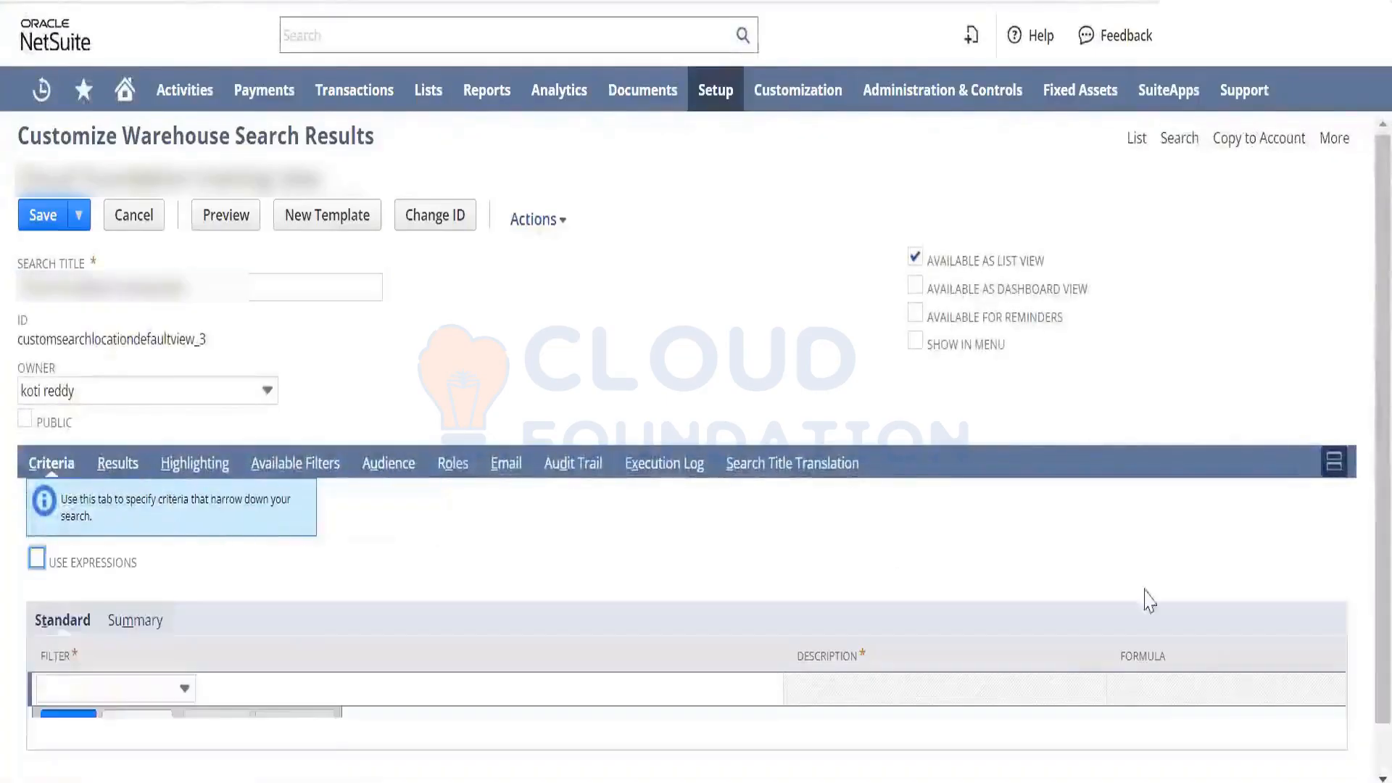
pyautogui.scroll(-1, 1359, 639)
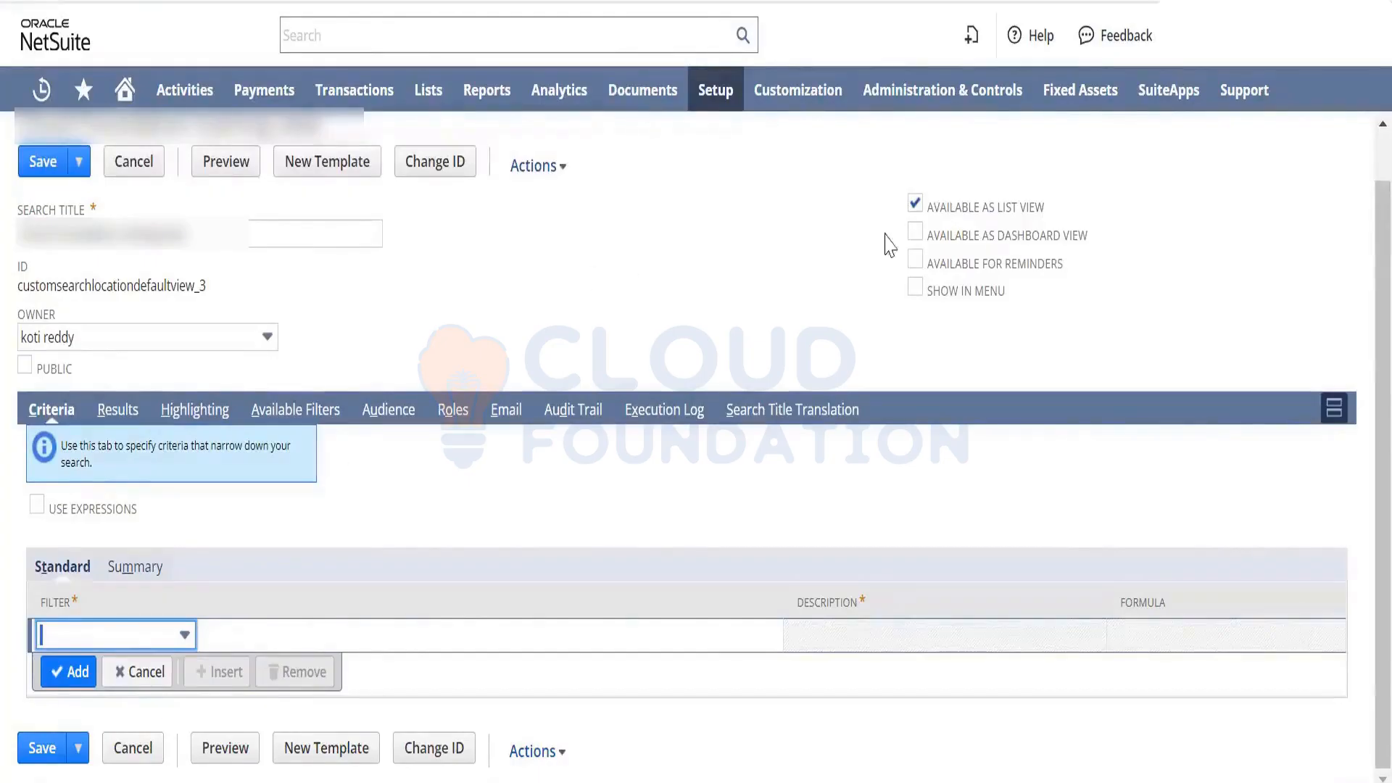
pyautogui.click(915, 261)
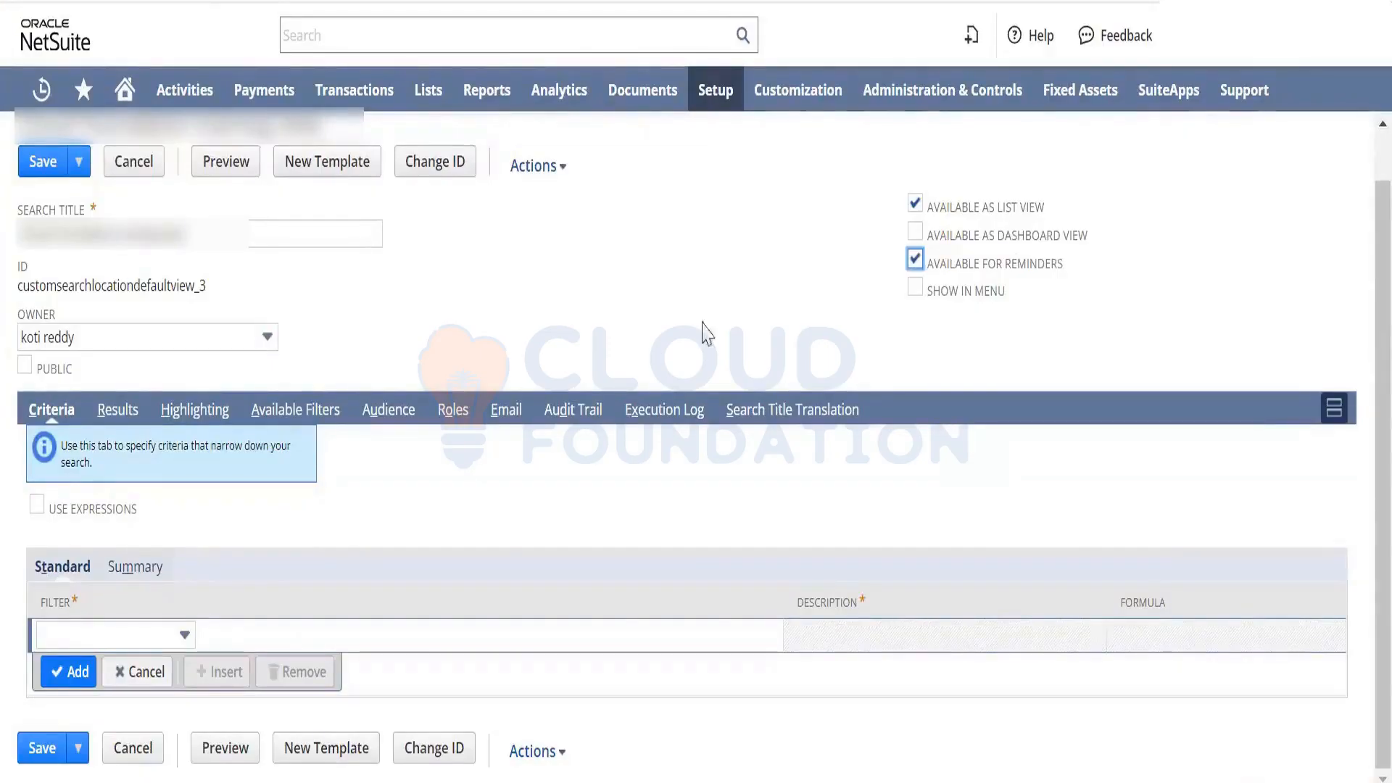
pyautogui.moveTo(192, 233); pyautogui.dragTo(16, 254)
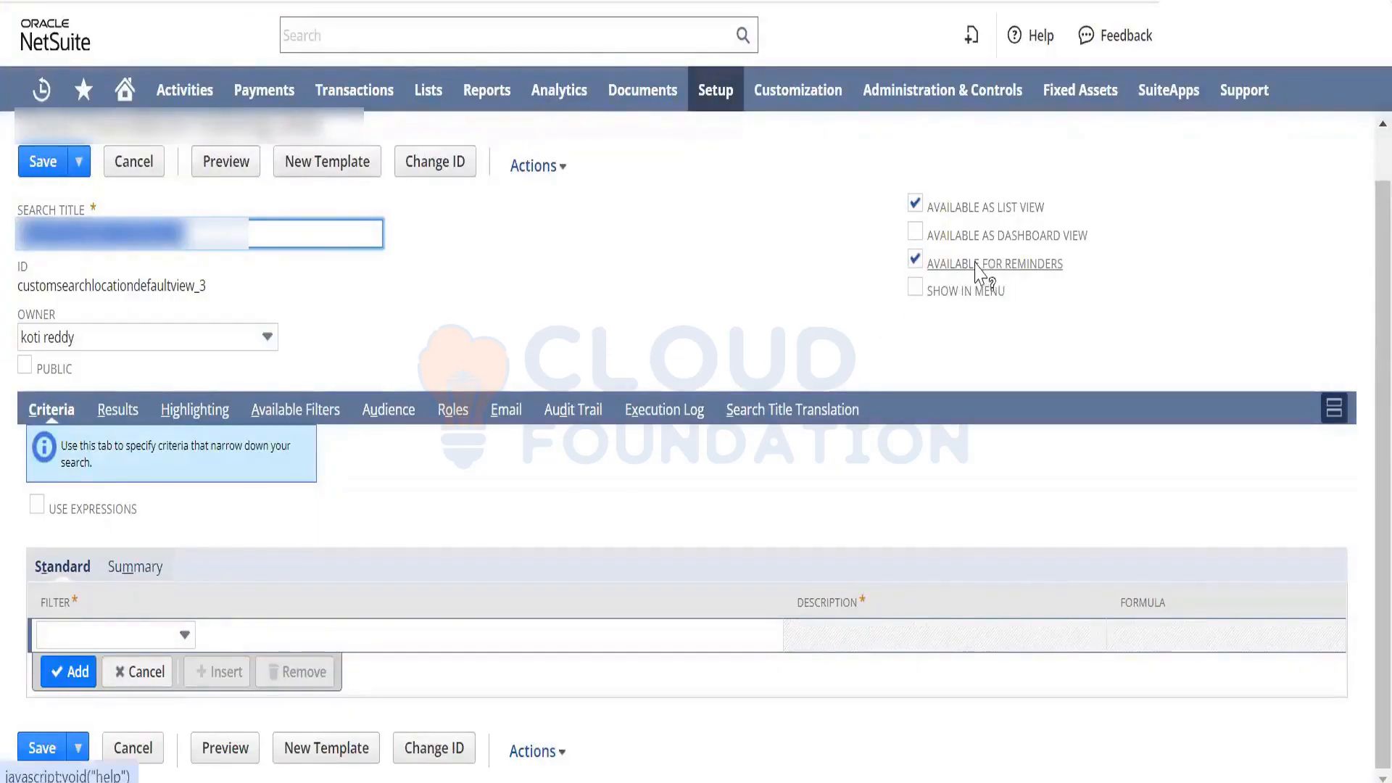
pyautogui.click(917, 292)
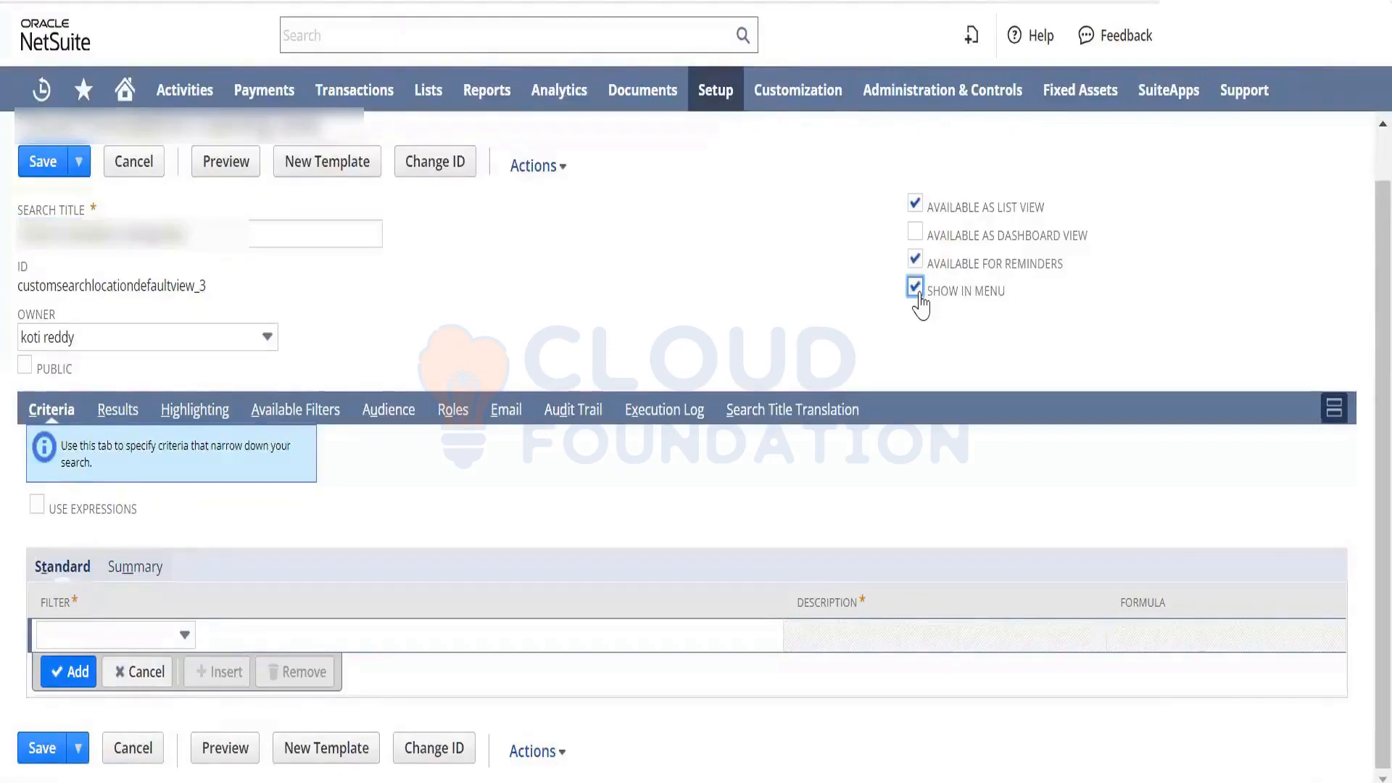
pyautogui.click(915, 236)
pyautogui.click(44, 171)
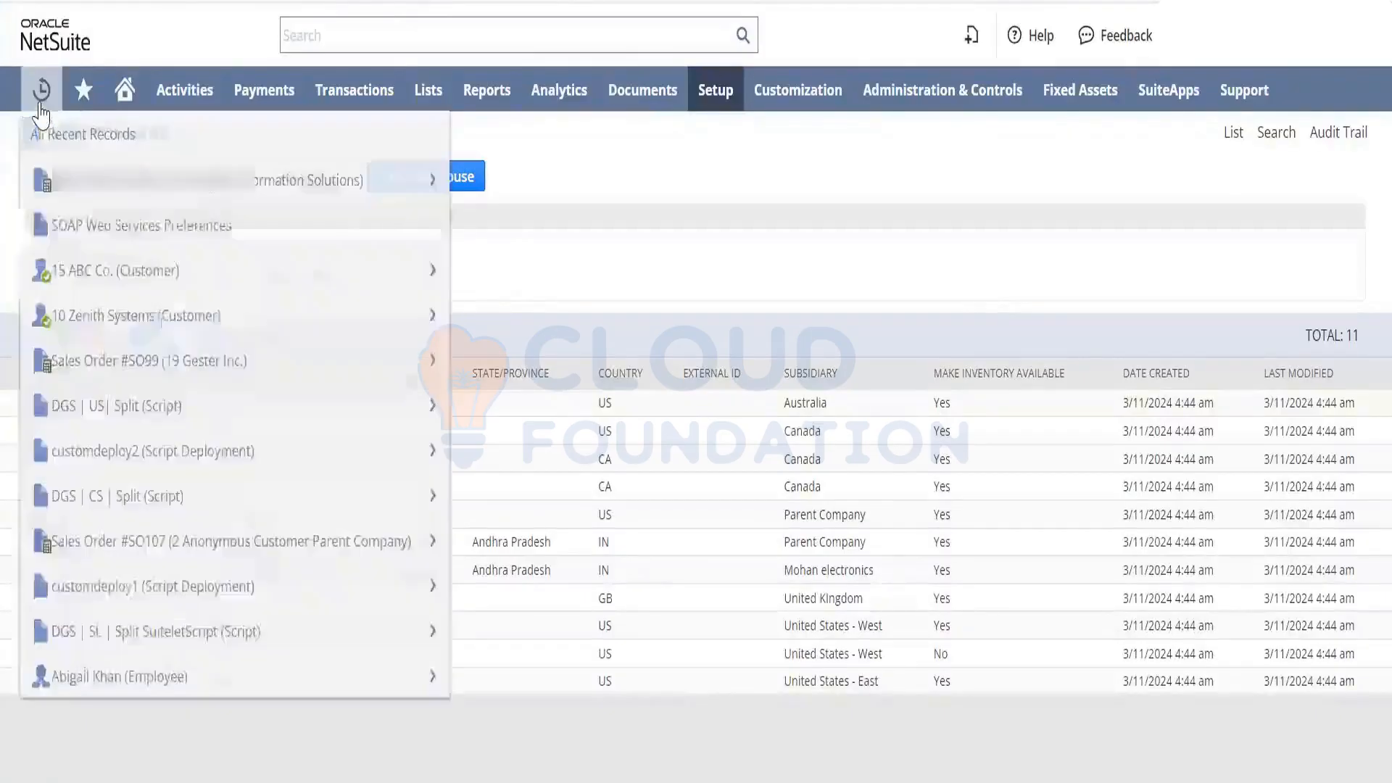
# - Go to the home dashboard and open the setup of the Reminders portlet
pyautogui.moveTo(74, 93)
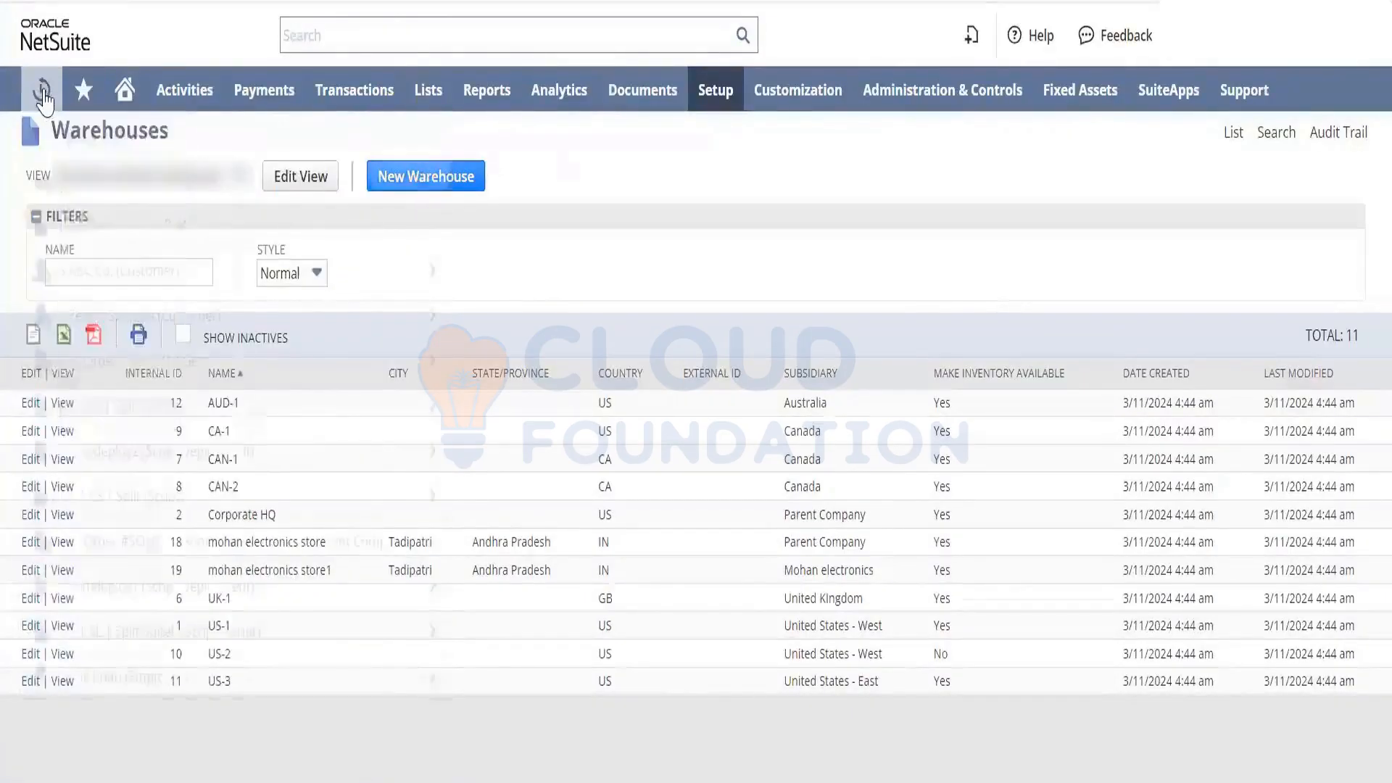
pyautogui.moveTo(127, 102)
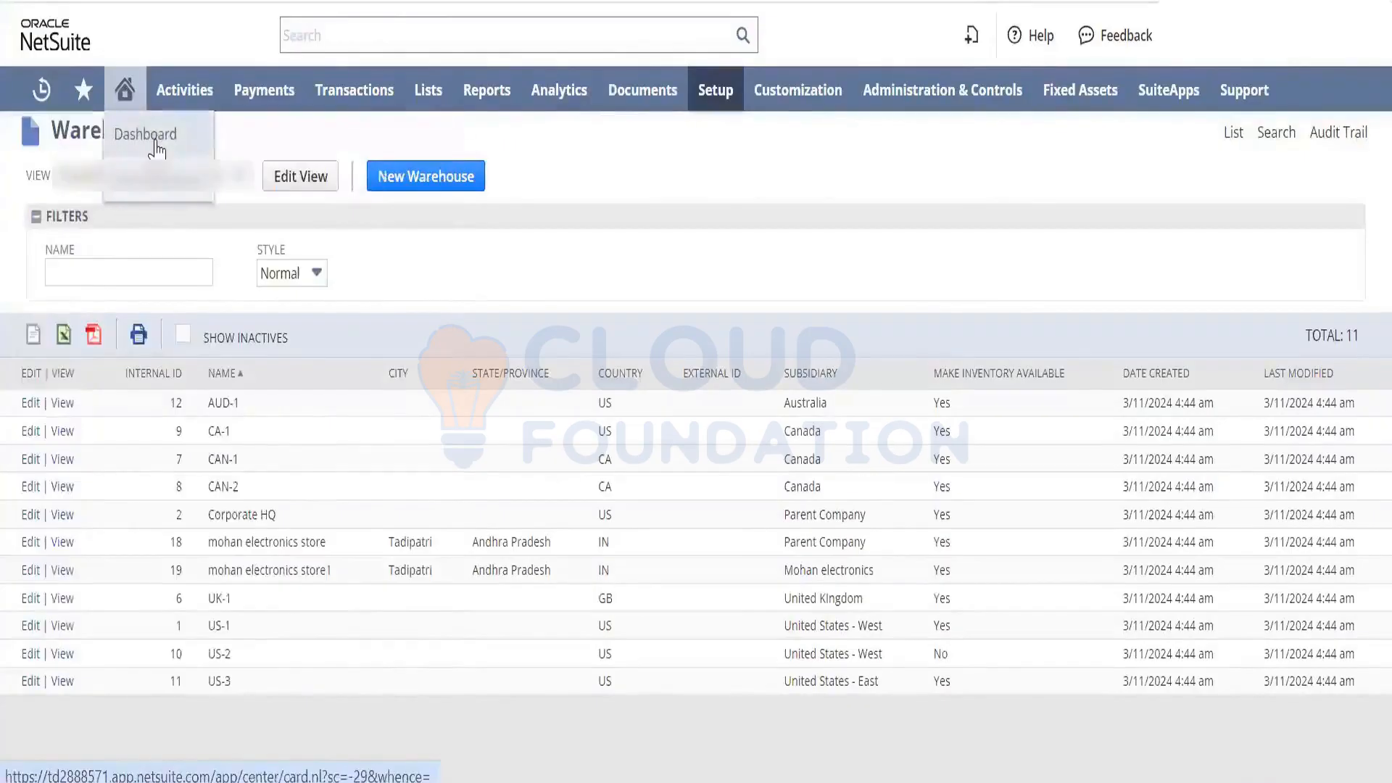
pyautogui.moveTo(155, 142); pyautogui.dragTo(190, 136)
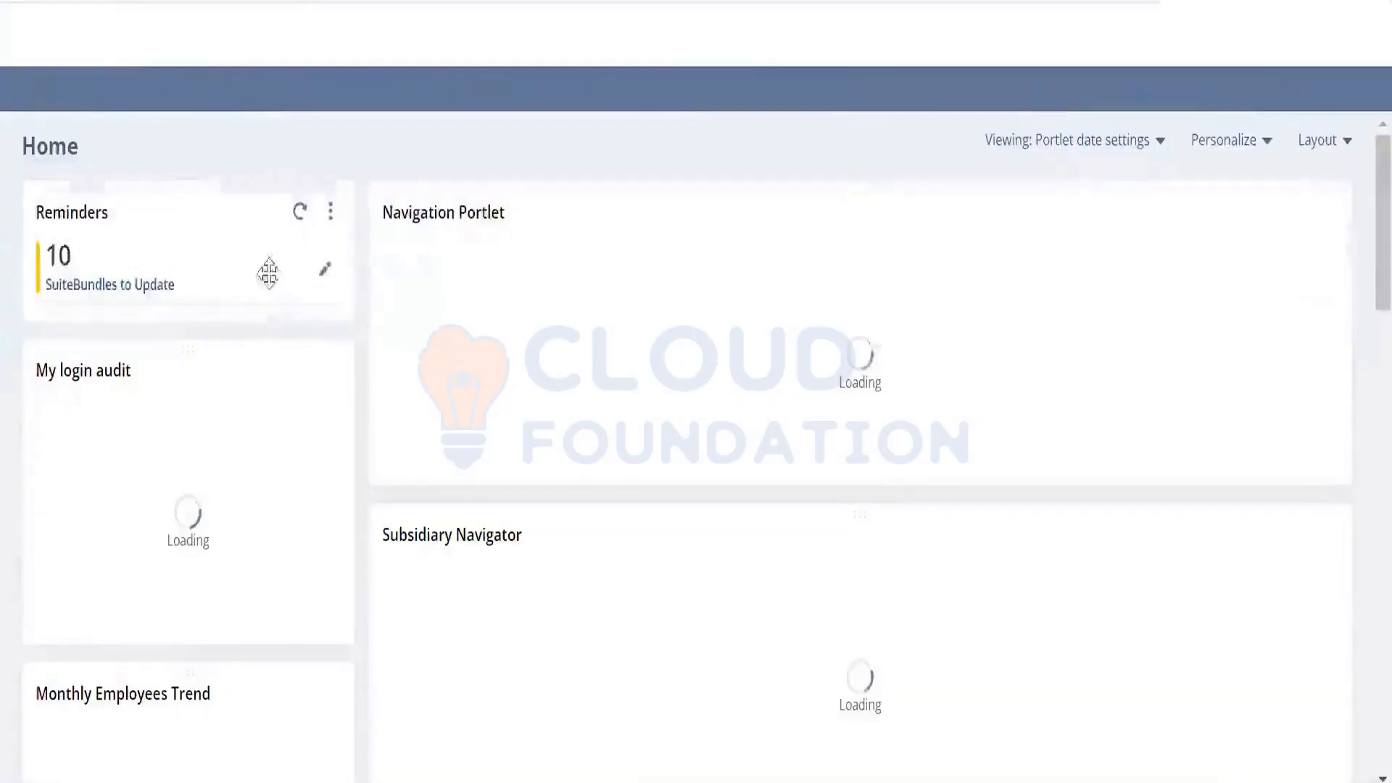
pyautogui.click(331, 211)
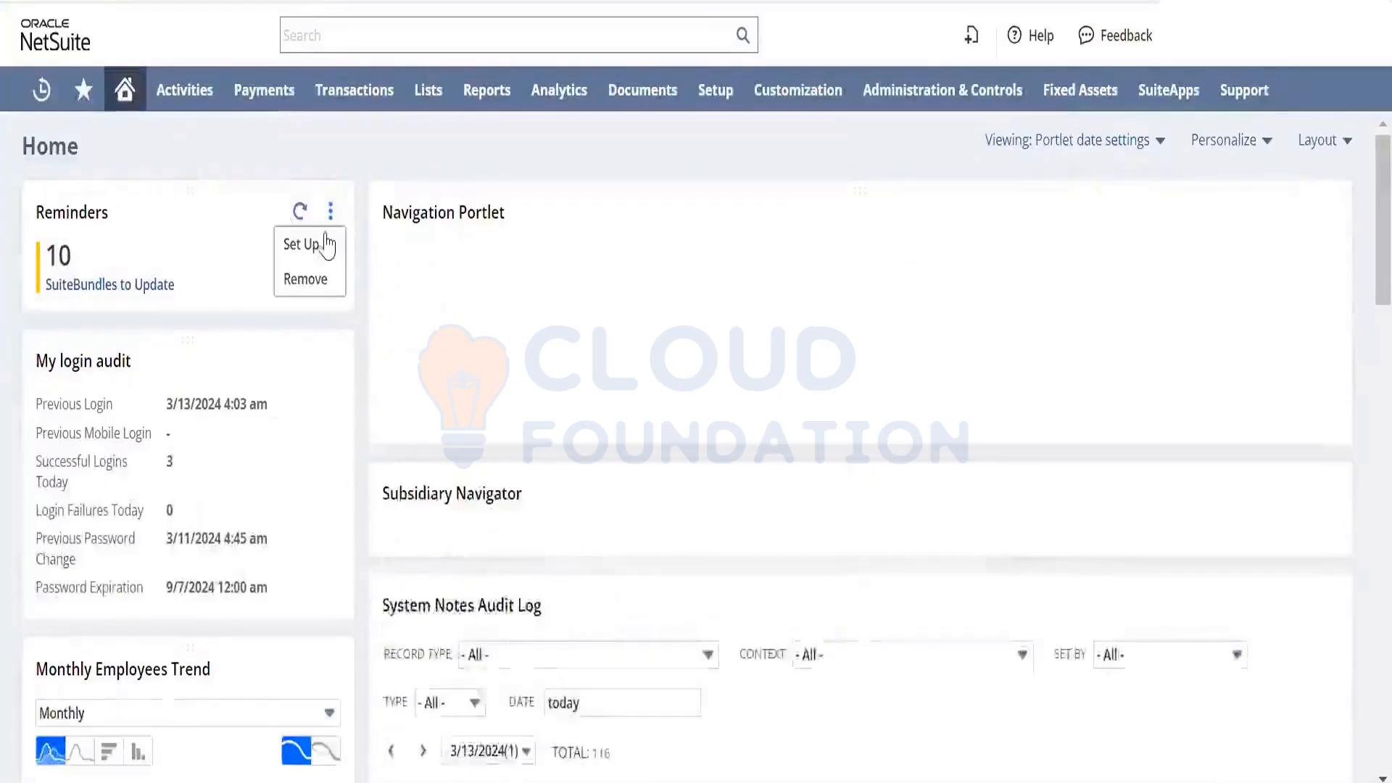
pyautogui.click(323, 243)
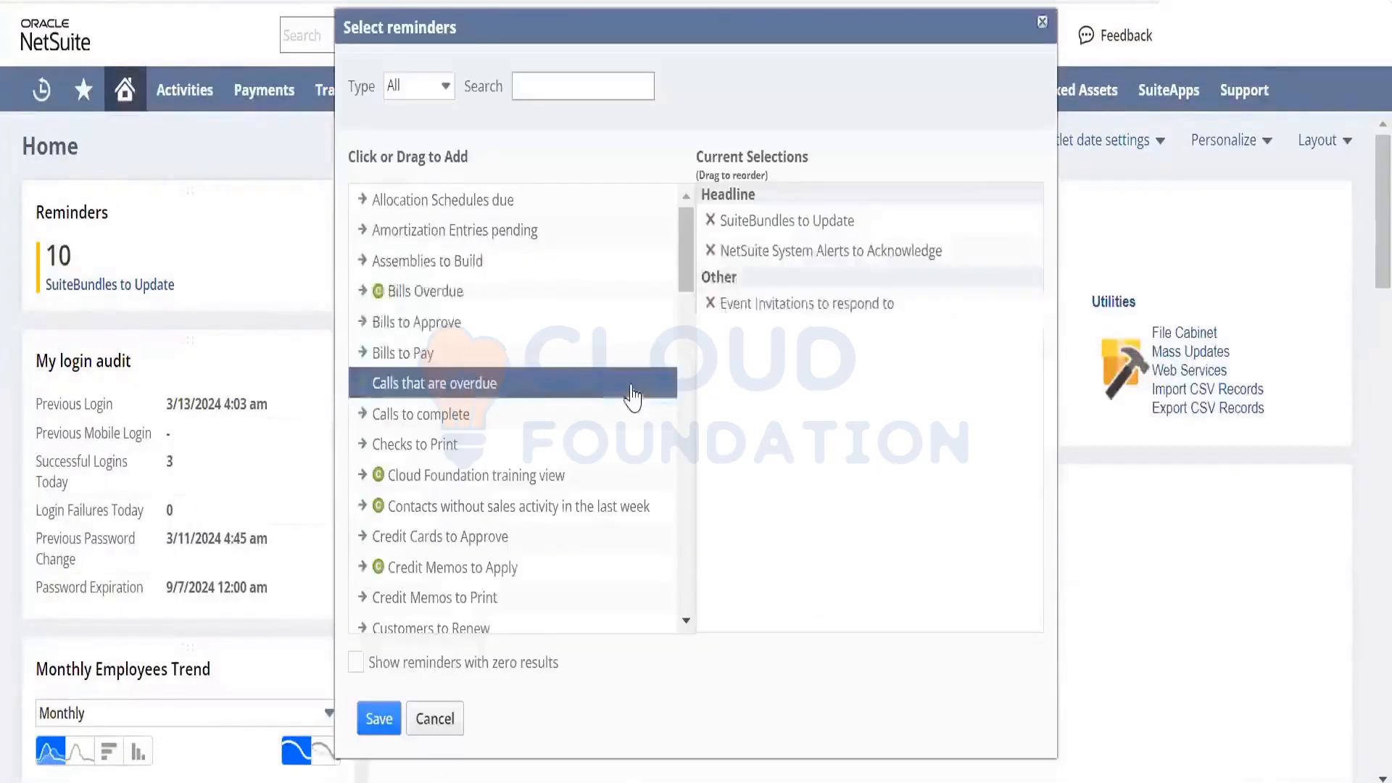
# - Look through the available reminders and limit them to the Custom type
pyautogui.moveTo(687, 268); pyautogui.dragTo(708, 547)
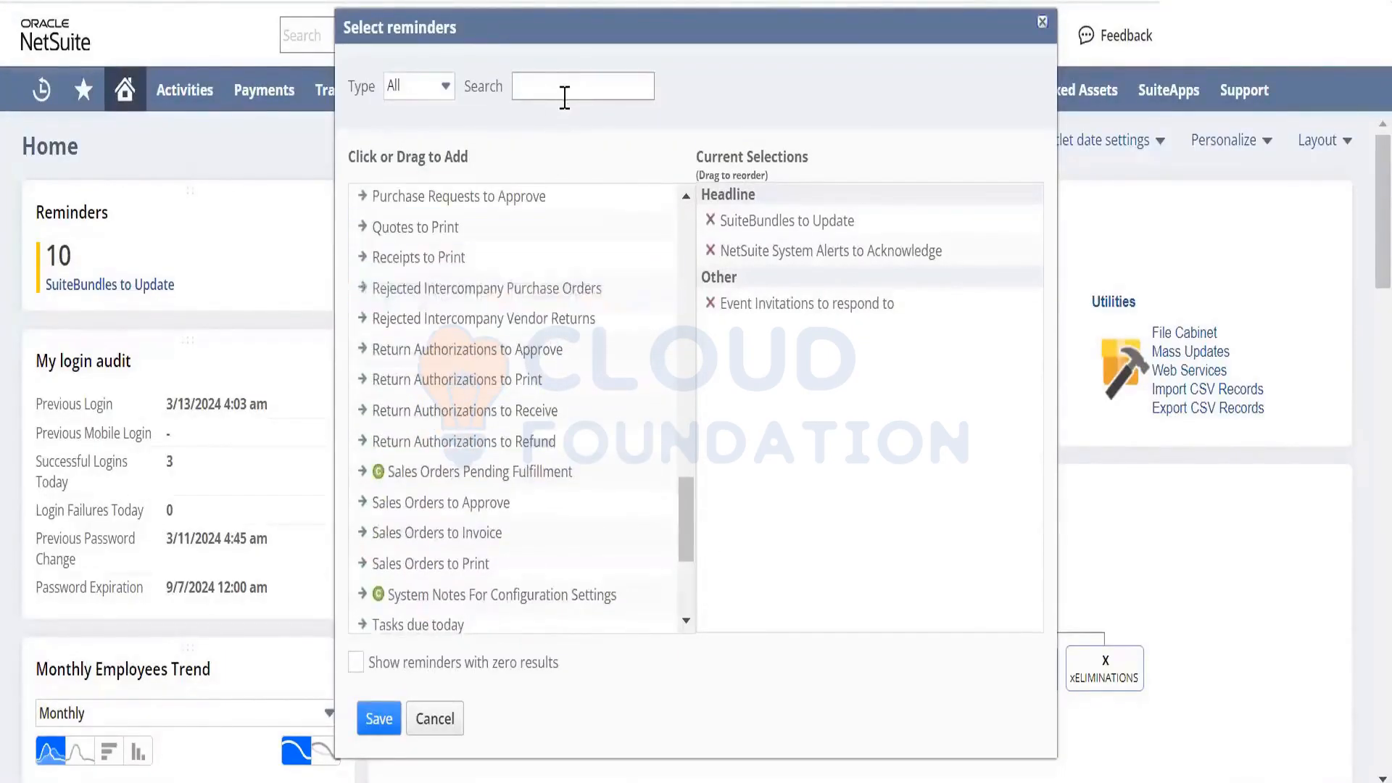
pyautogui.click(428, 86)
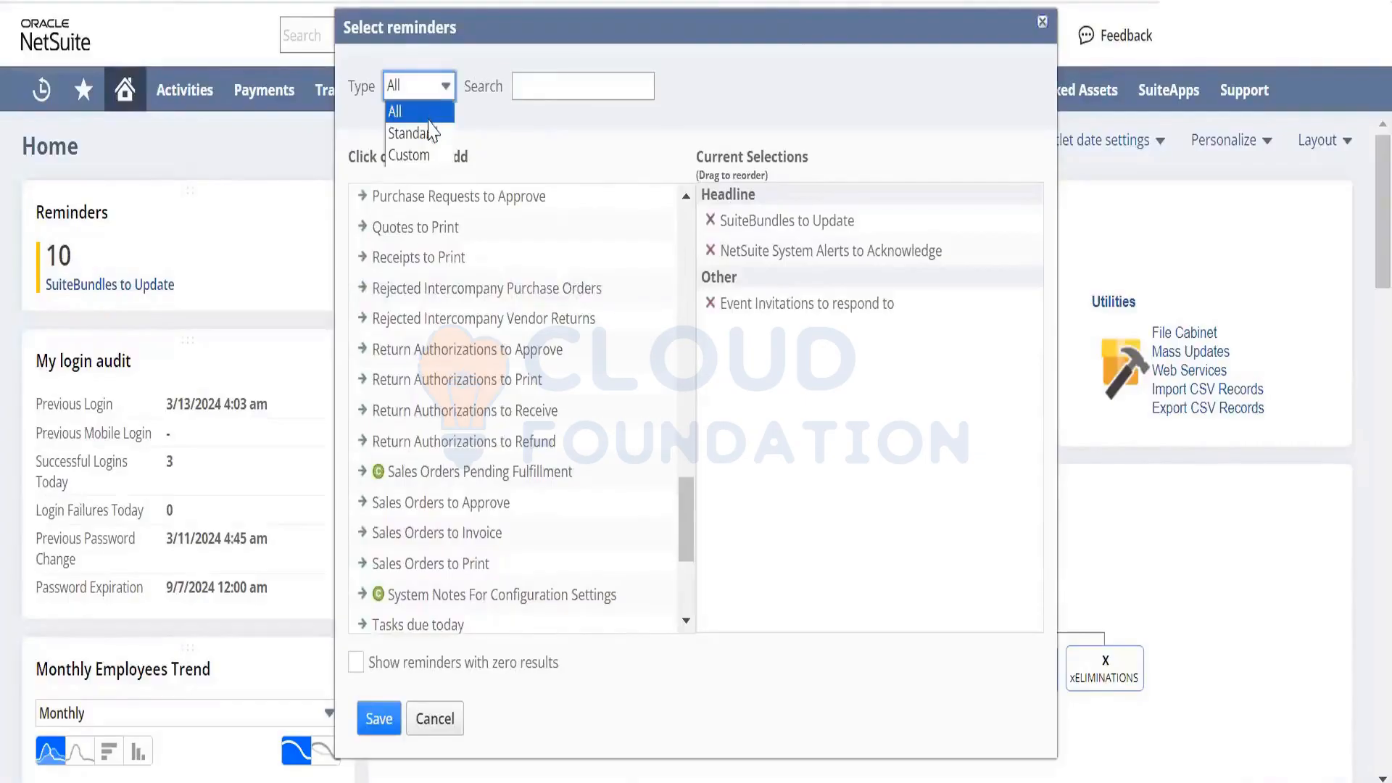
pyautogui.click(413, 155)
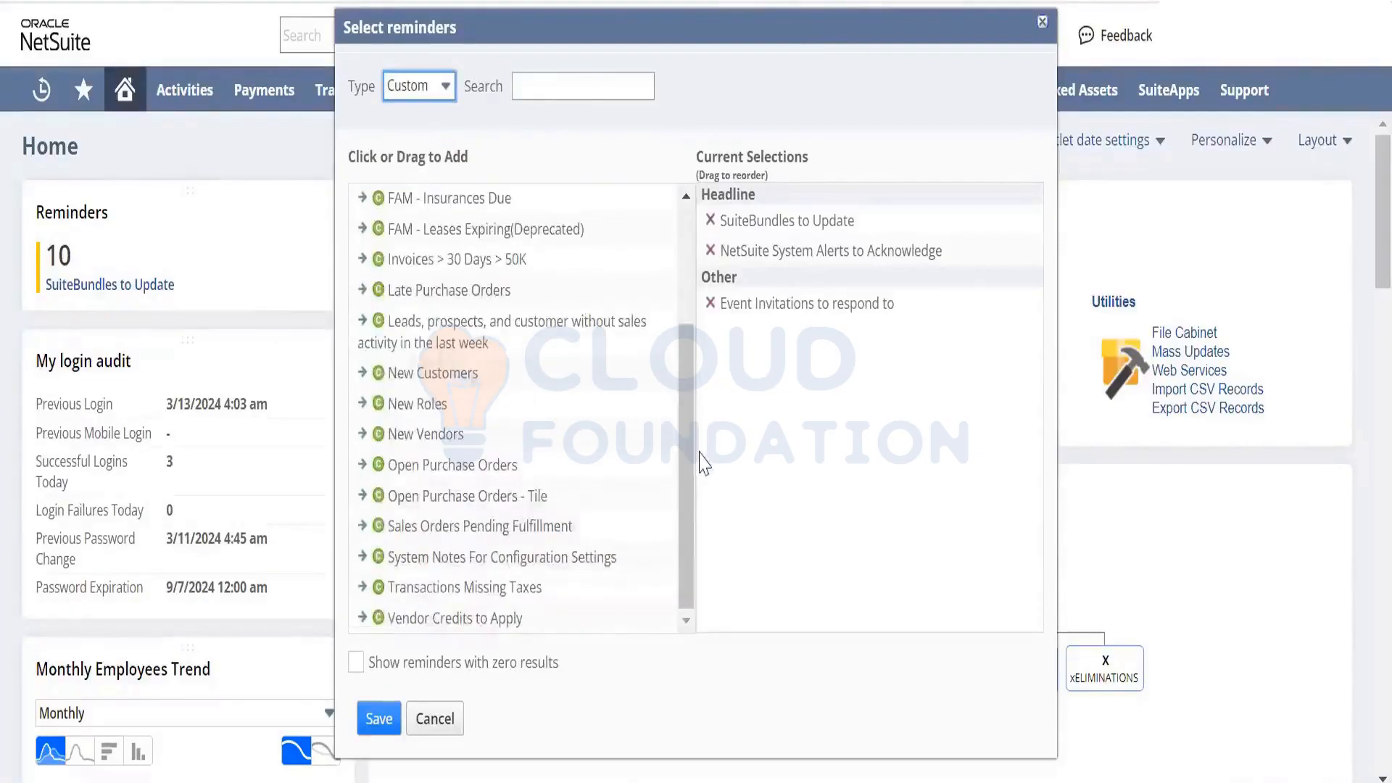
pyautogui.moveTo(686, 479); pyautogui.dragTo(684, 338)
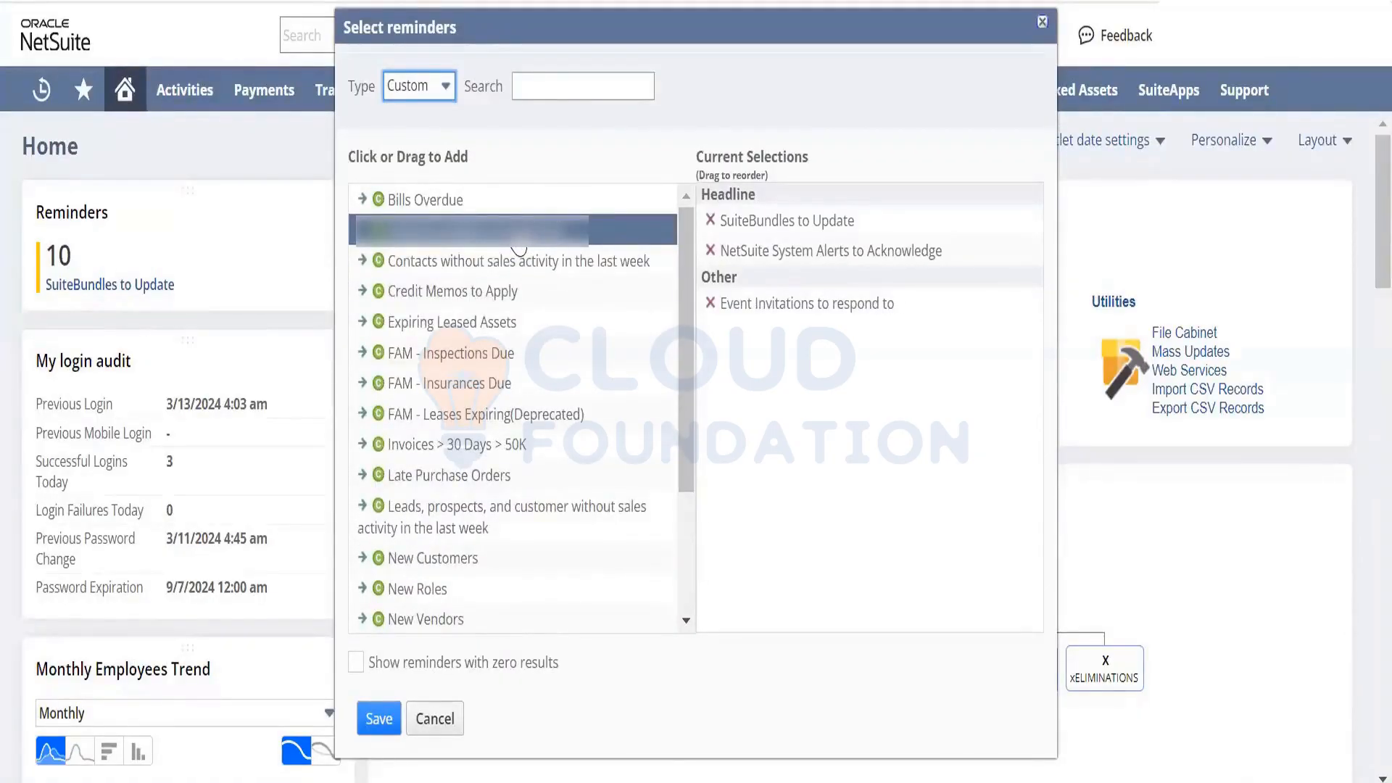
# - Add the Cloud Foundation training view as a reminder, remove the three existing selections and save the reminders
pyautogui.click(518, 237)
pyautogui.click(711, 304)
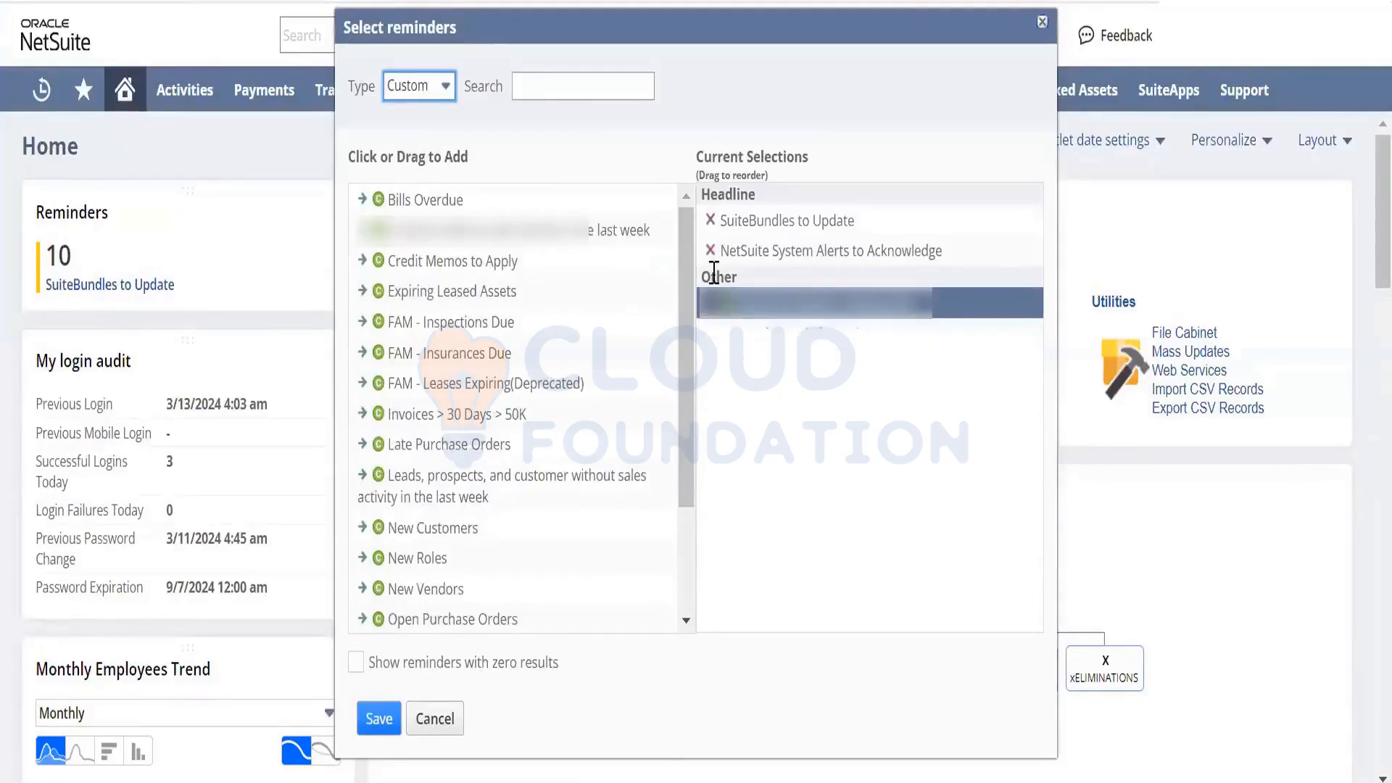
pyautogui.click(711, 250)
pyautogui.click(710, 220)
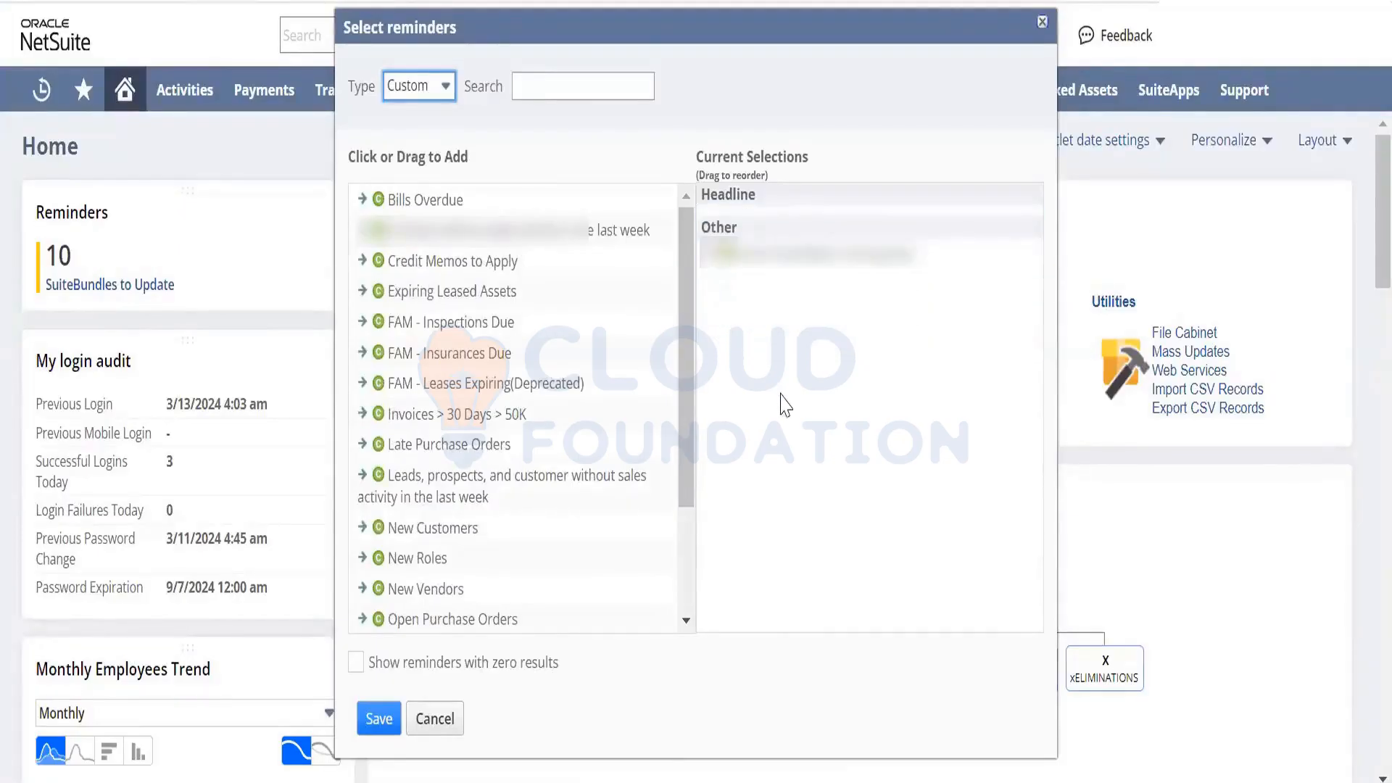
pyautogui.click(377, 719)
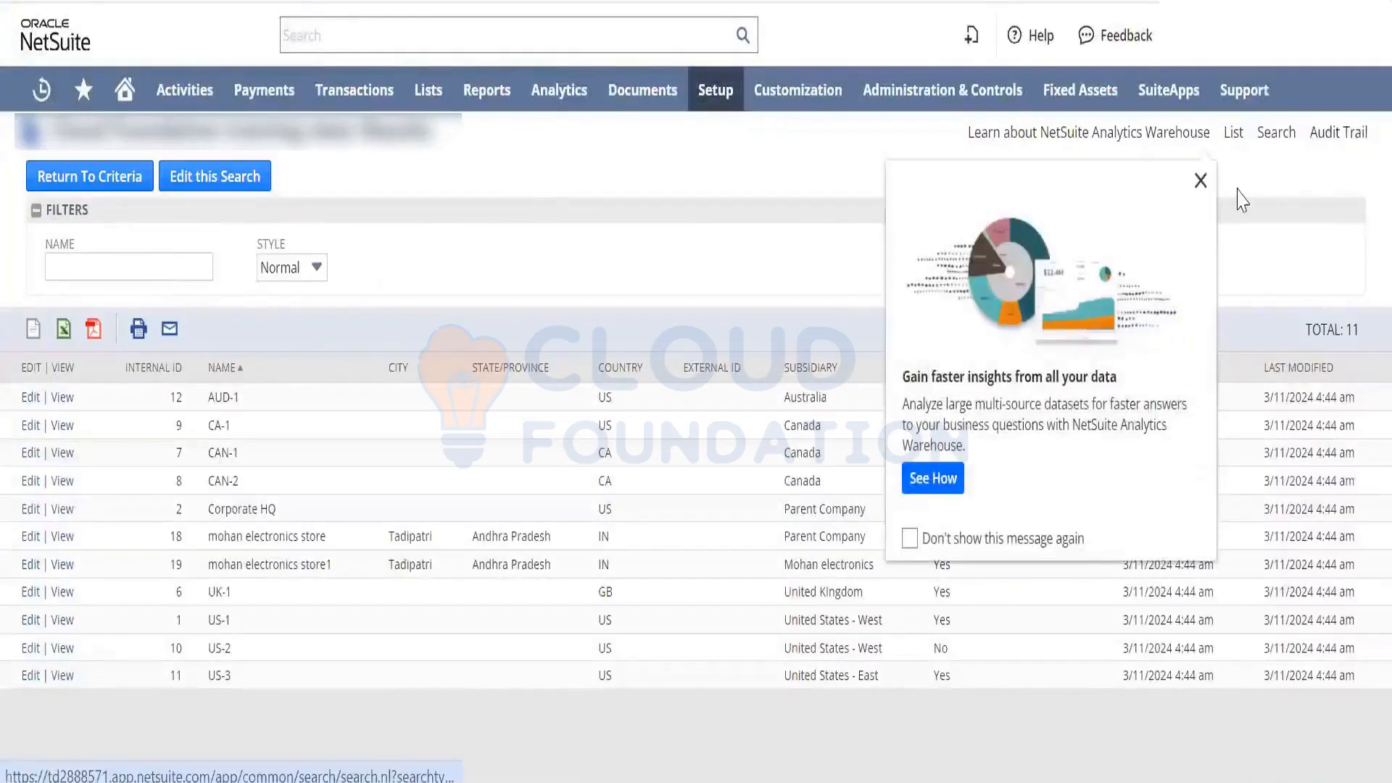
# - Dismiss the analytics notice and open the training view's results from the saved searches under Reports
pyautogui.click(1196, 185)
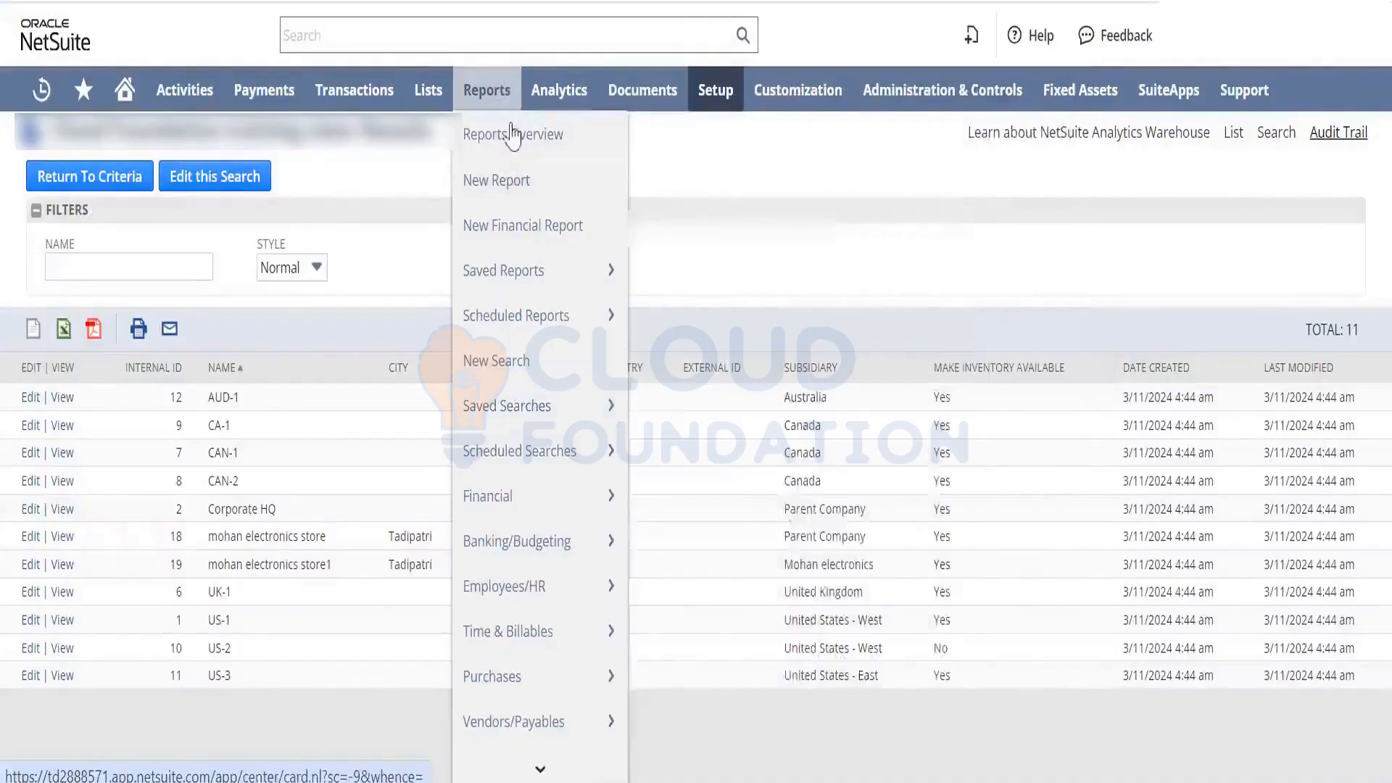
pyautogui.moveTo(482, 404)
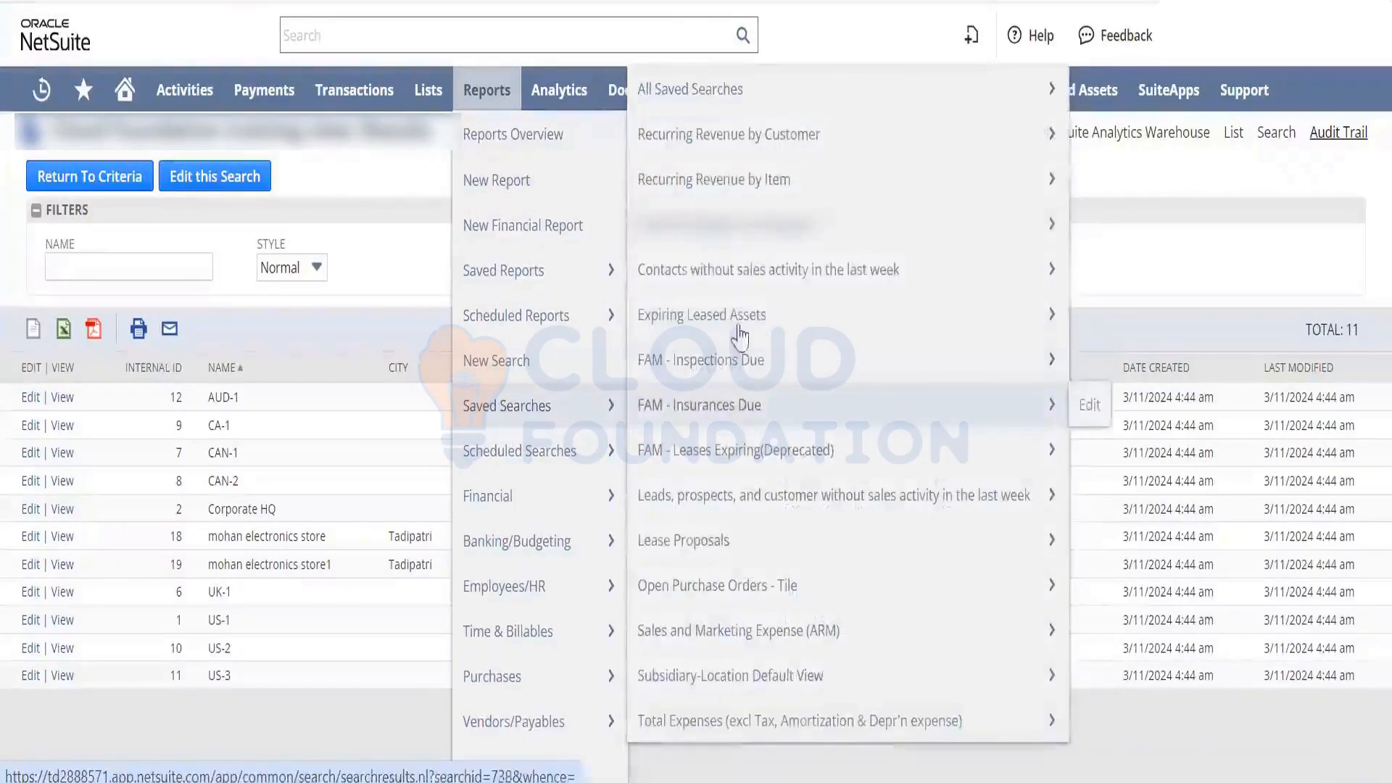
pyautogui.moveTo(790, 246)
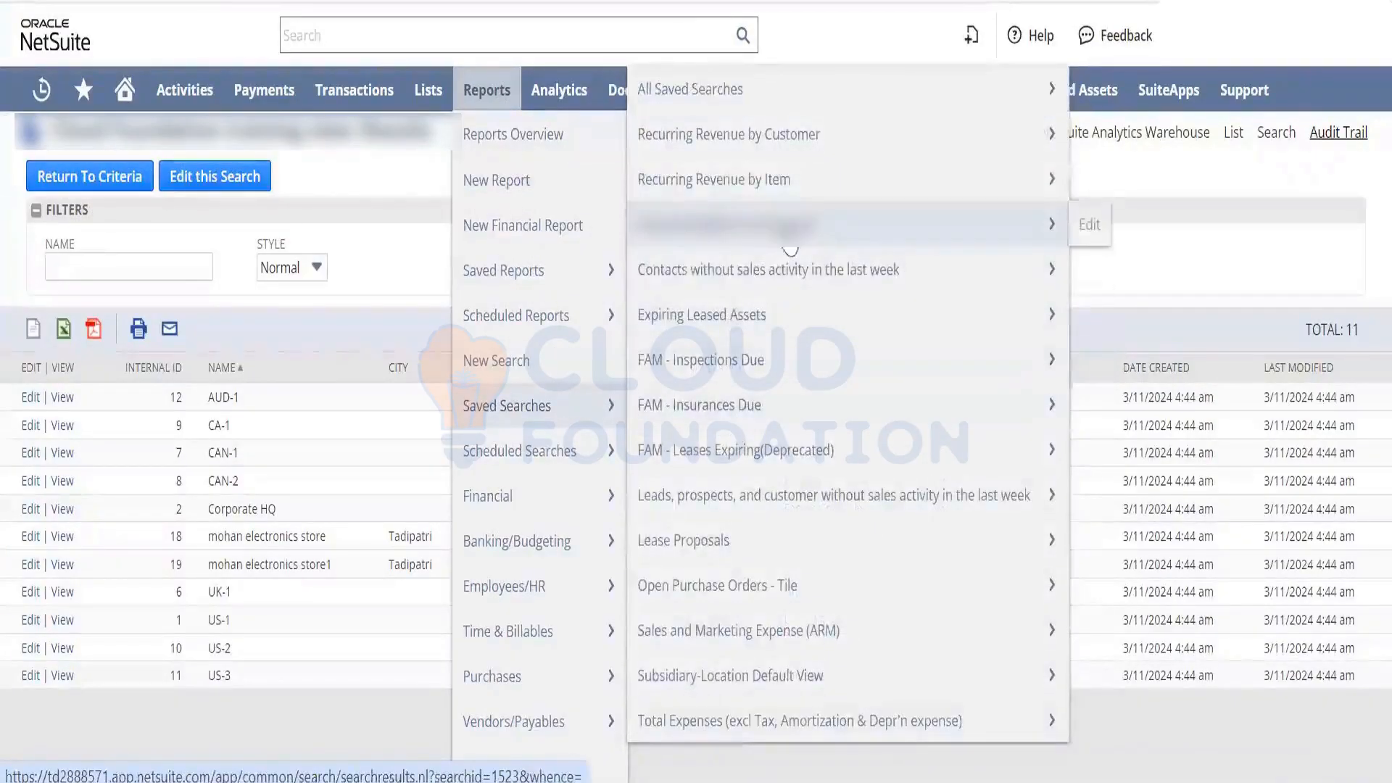
pyautogui.click(836, 235)
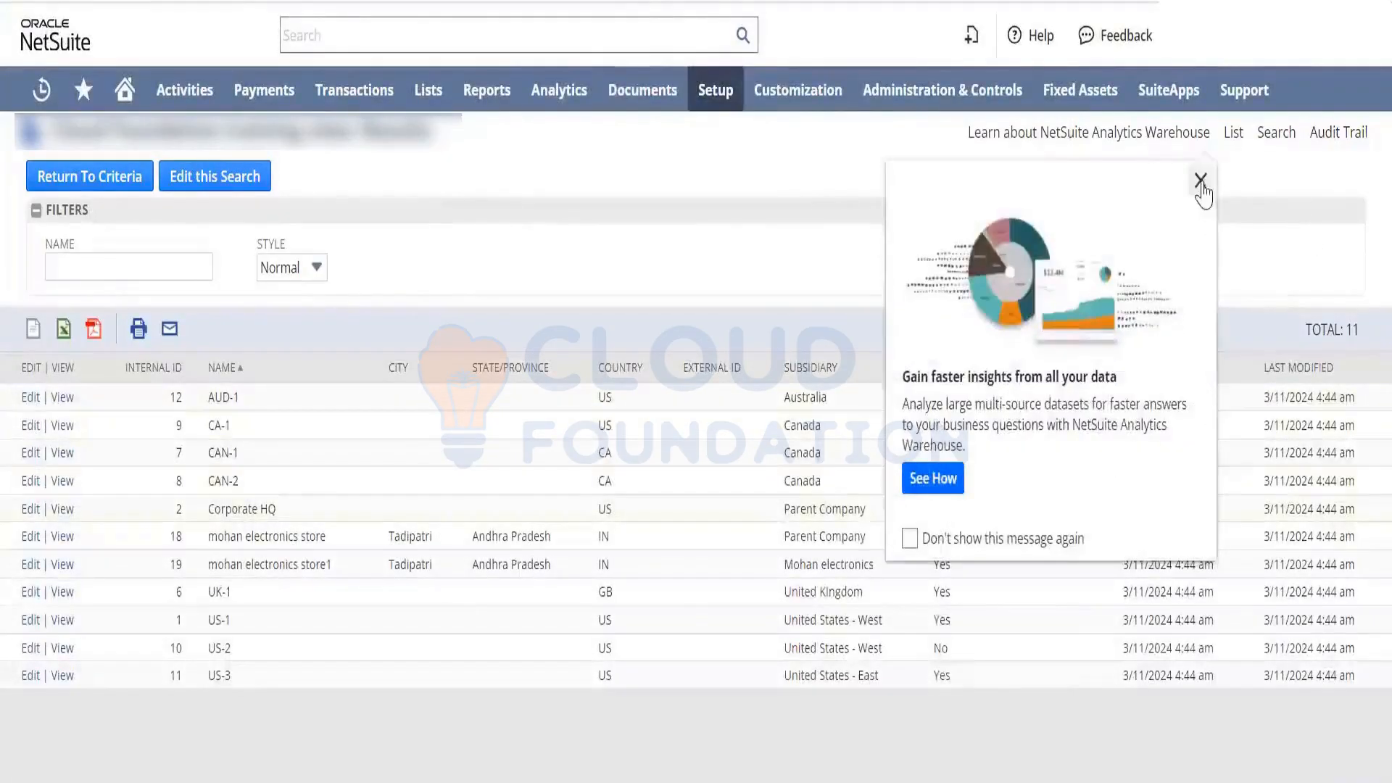
pyautogui.click(1201, 179)
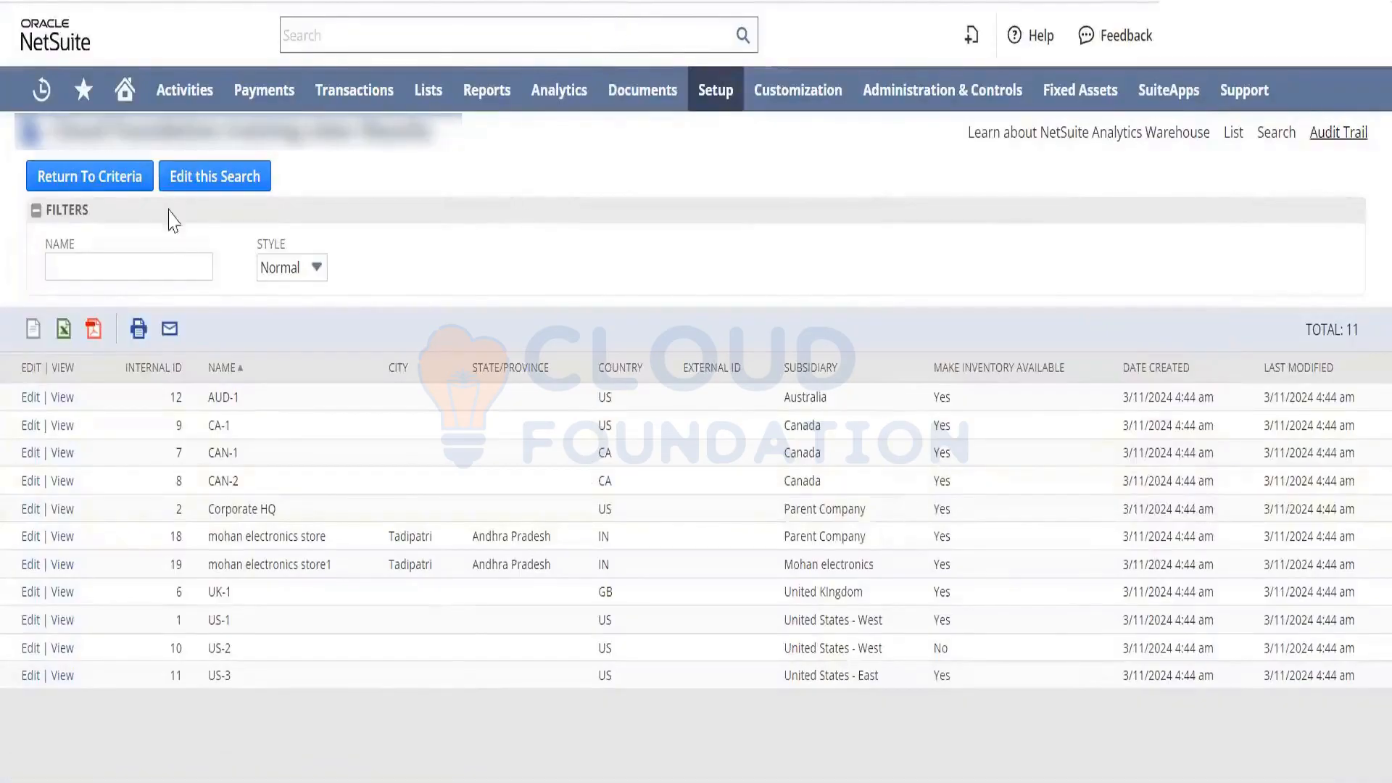
# - Return to the home dashboard, look through the standard content available for personalizing it and close the content chooser
pyautogui.click(130, 89)
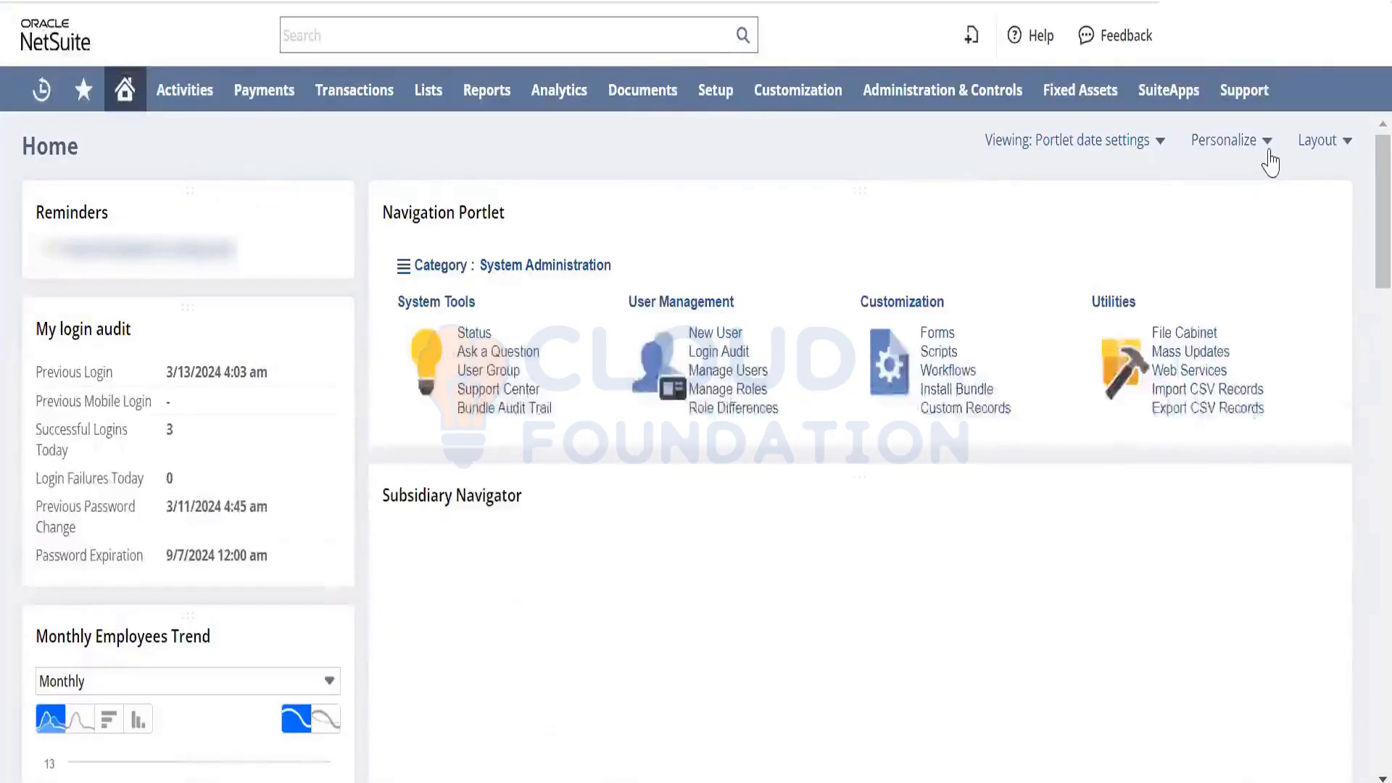
pyautogui.click(1270, 161)
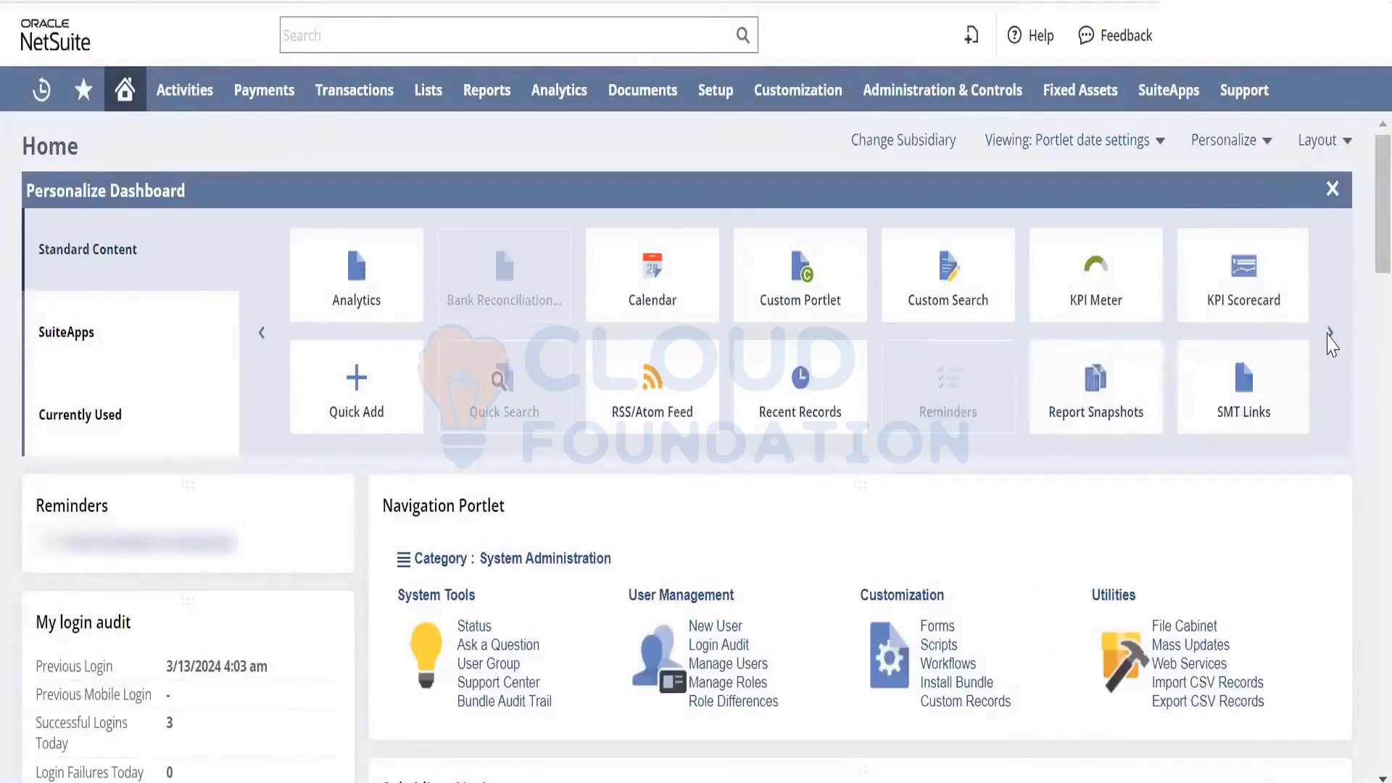
pyautogui.click(1329, 333)
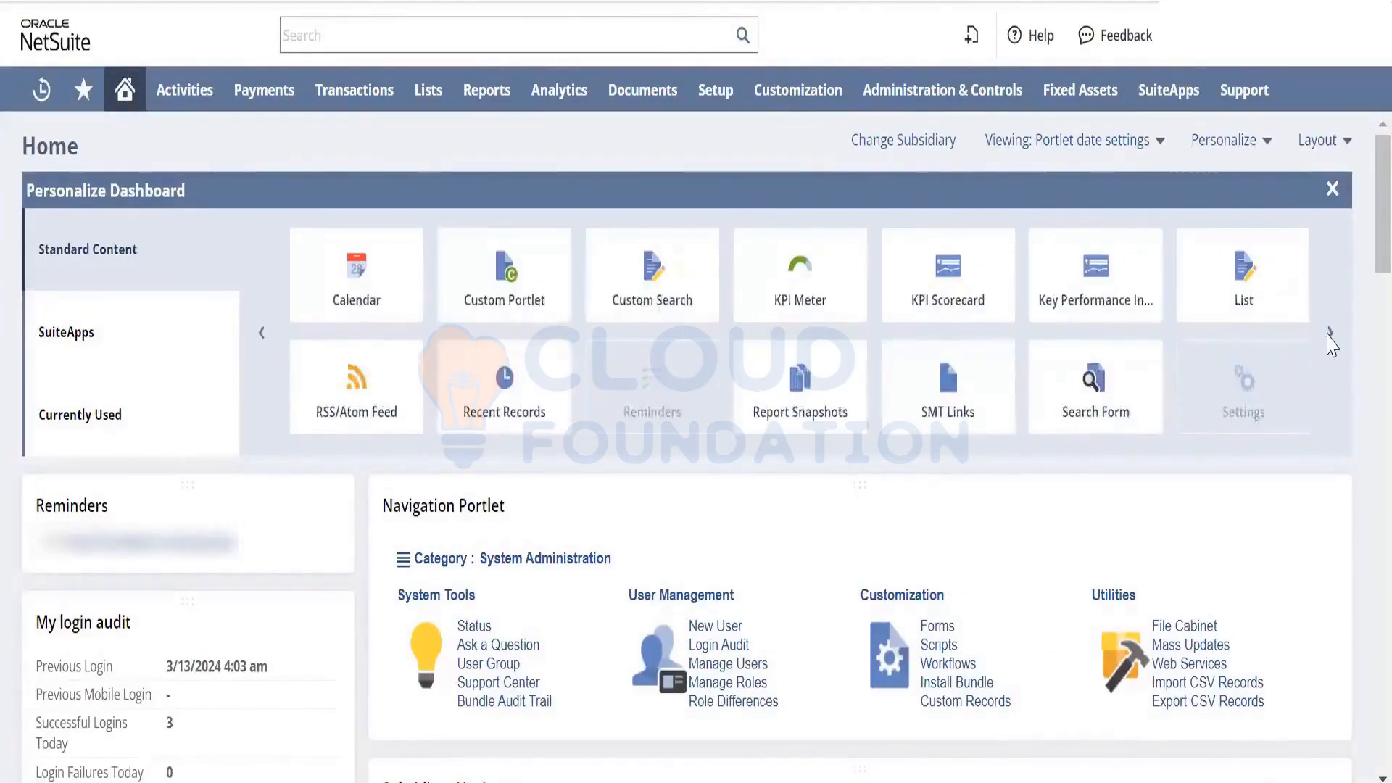
pyautogui.click(1333, 190)
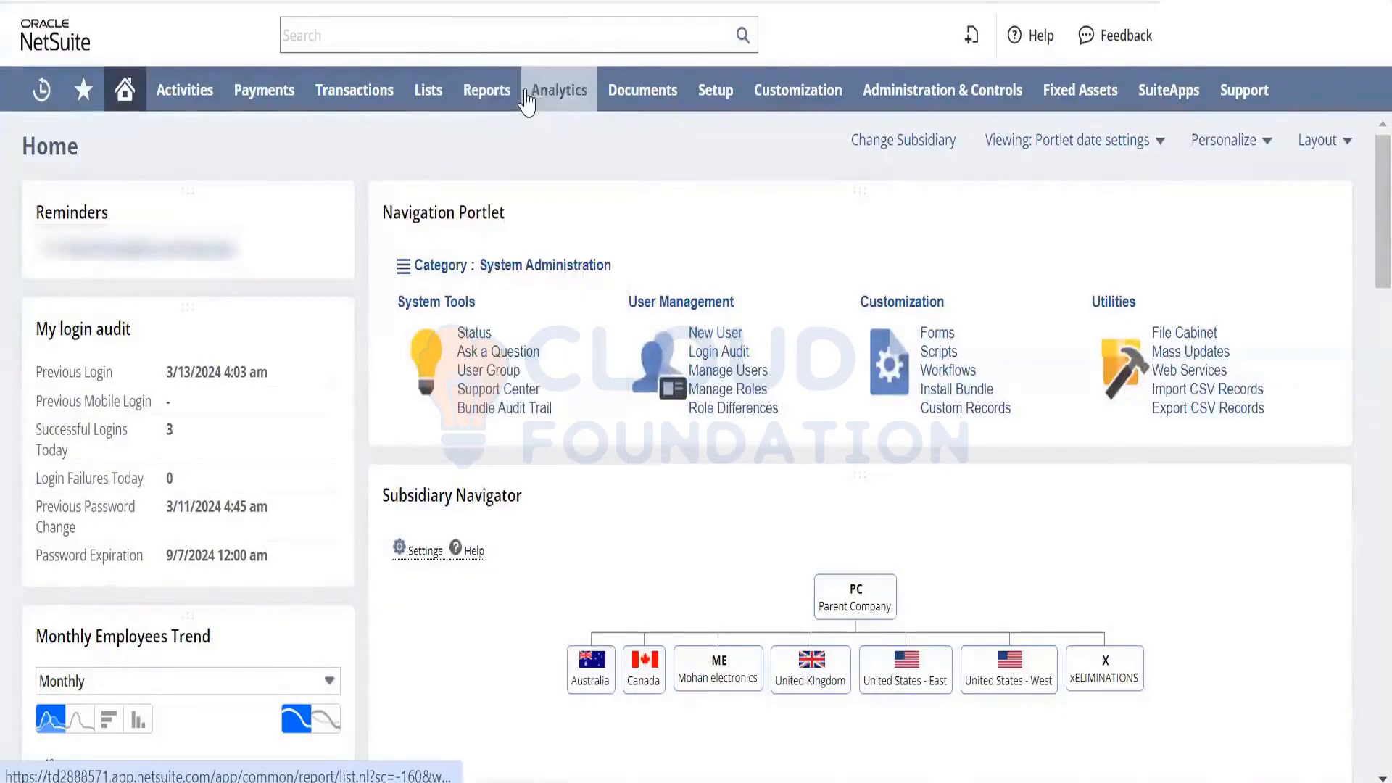
# - Reopen the training view's results from the saved searches, dismiss the analytics notice and open the search for editing
pyautogui.moveTo(487, 90)
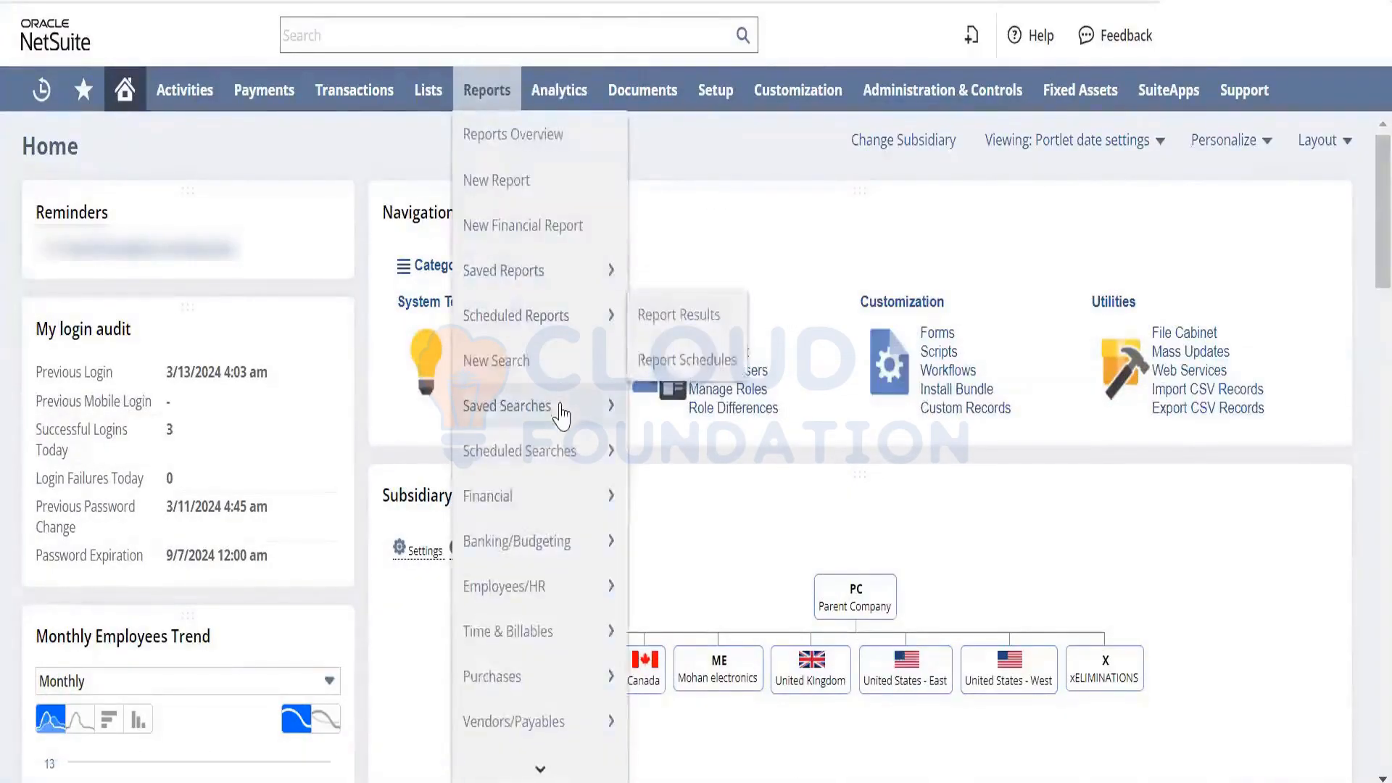
pyautogui.moveTo(562, 416)
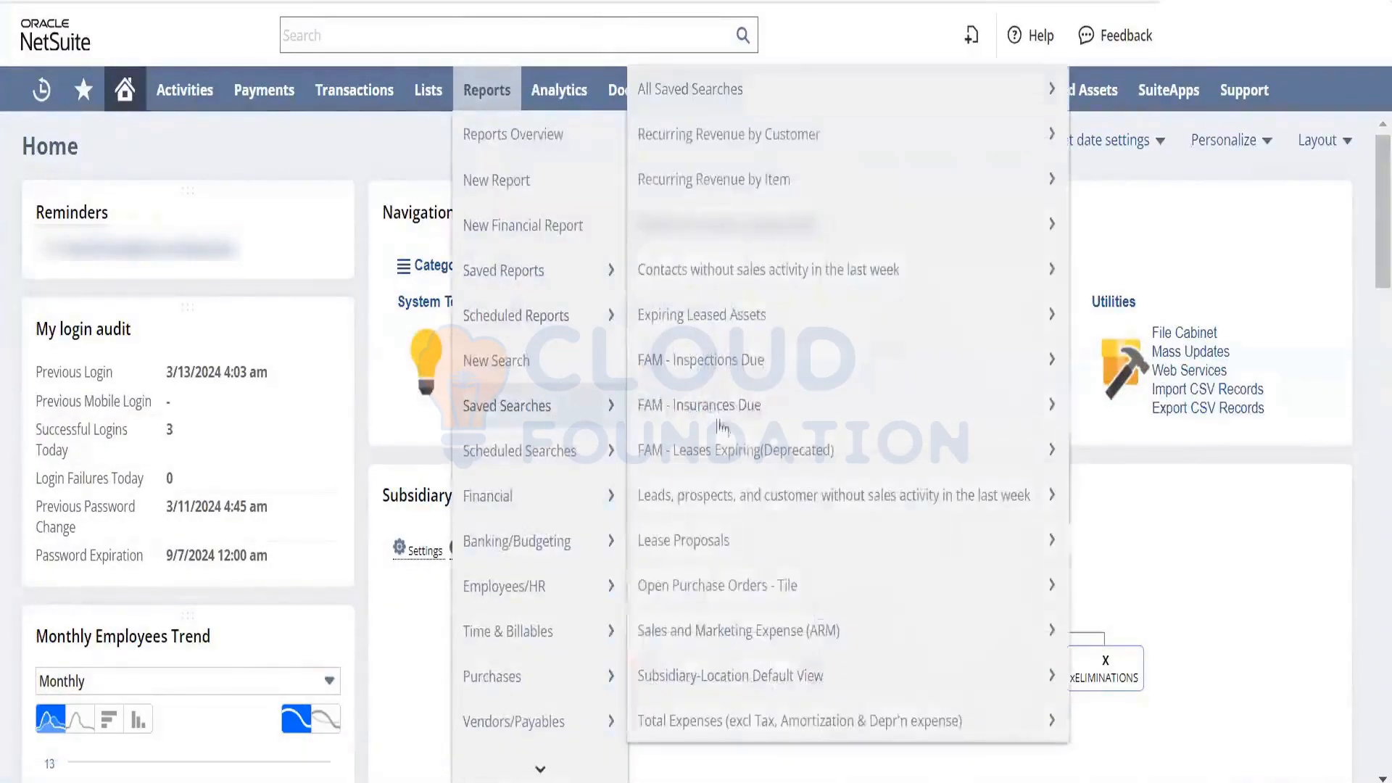
pyautogui.click(764, 210)
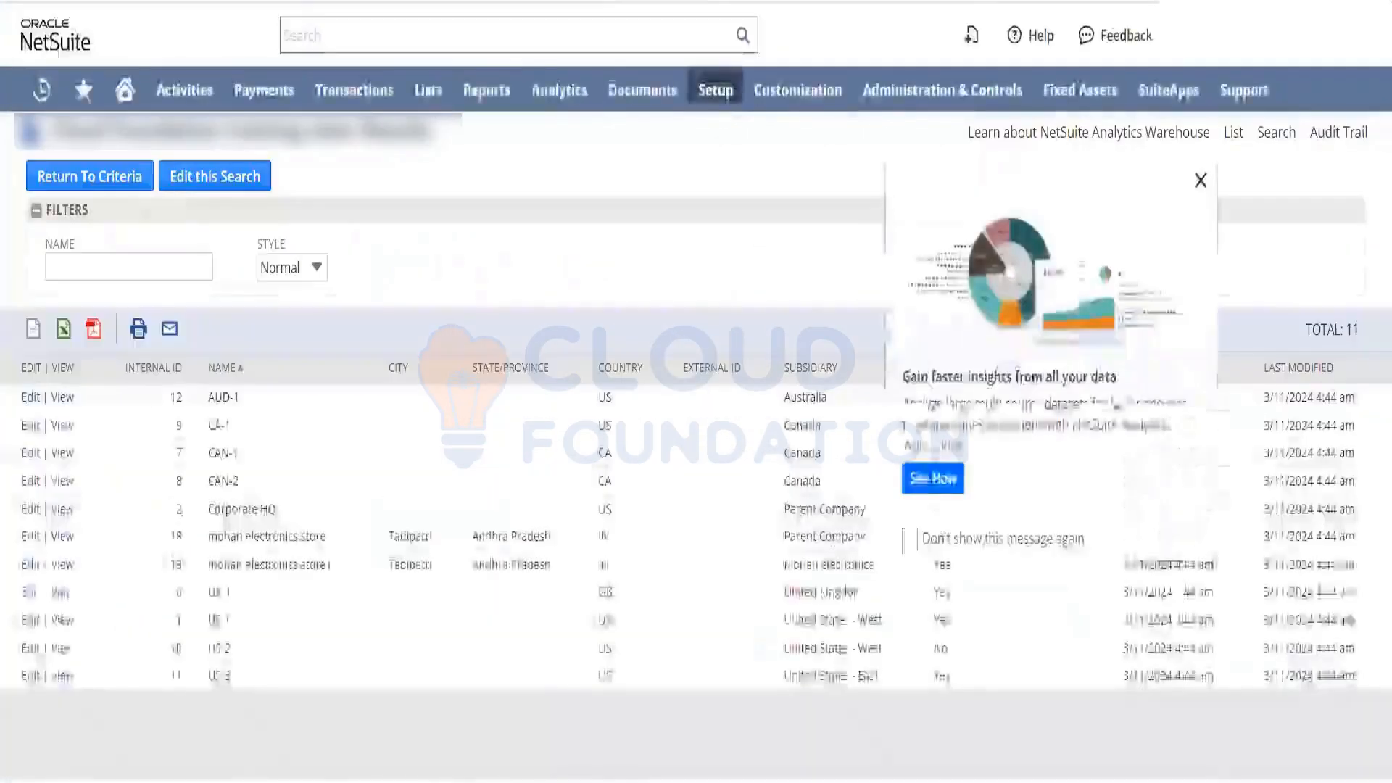
pyautogui.click(1202, 182)
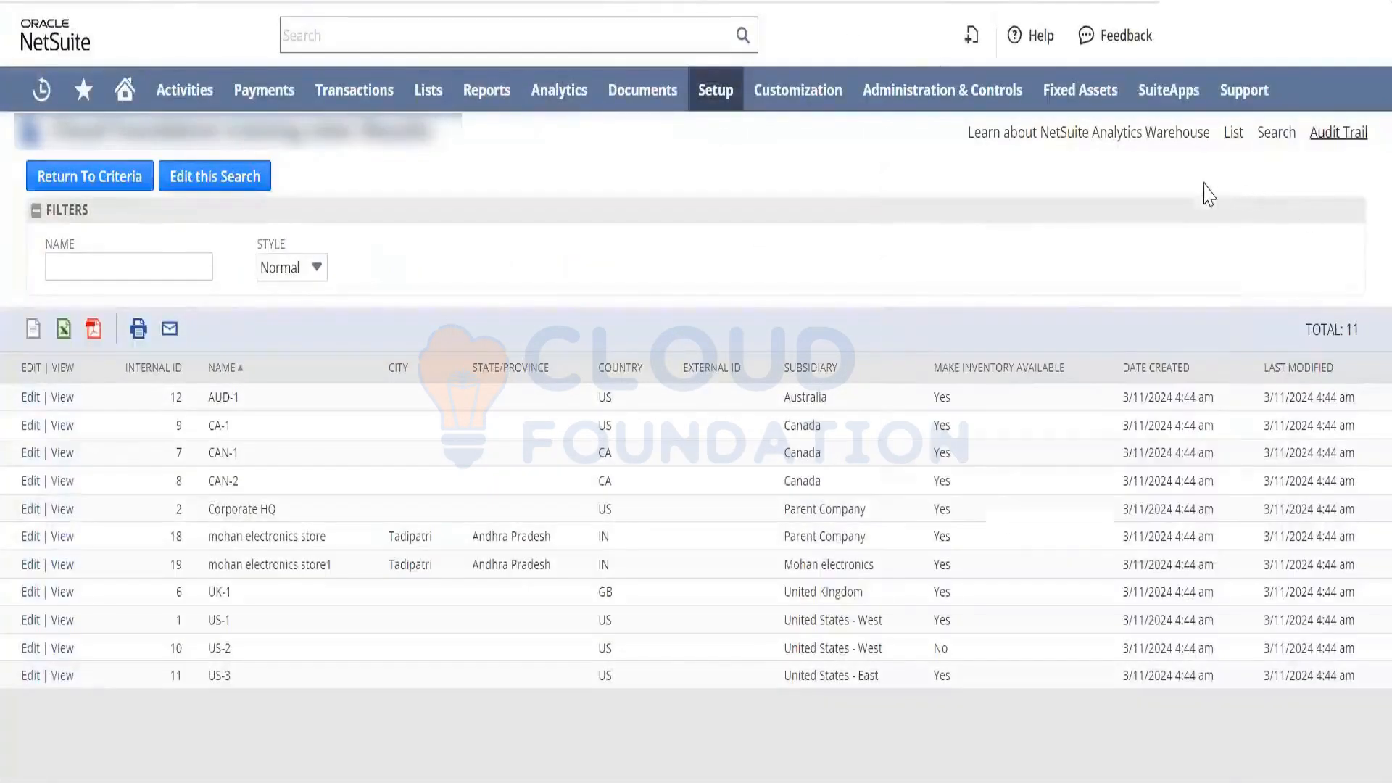
pyautogui.click(204, 181)
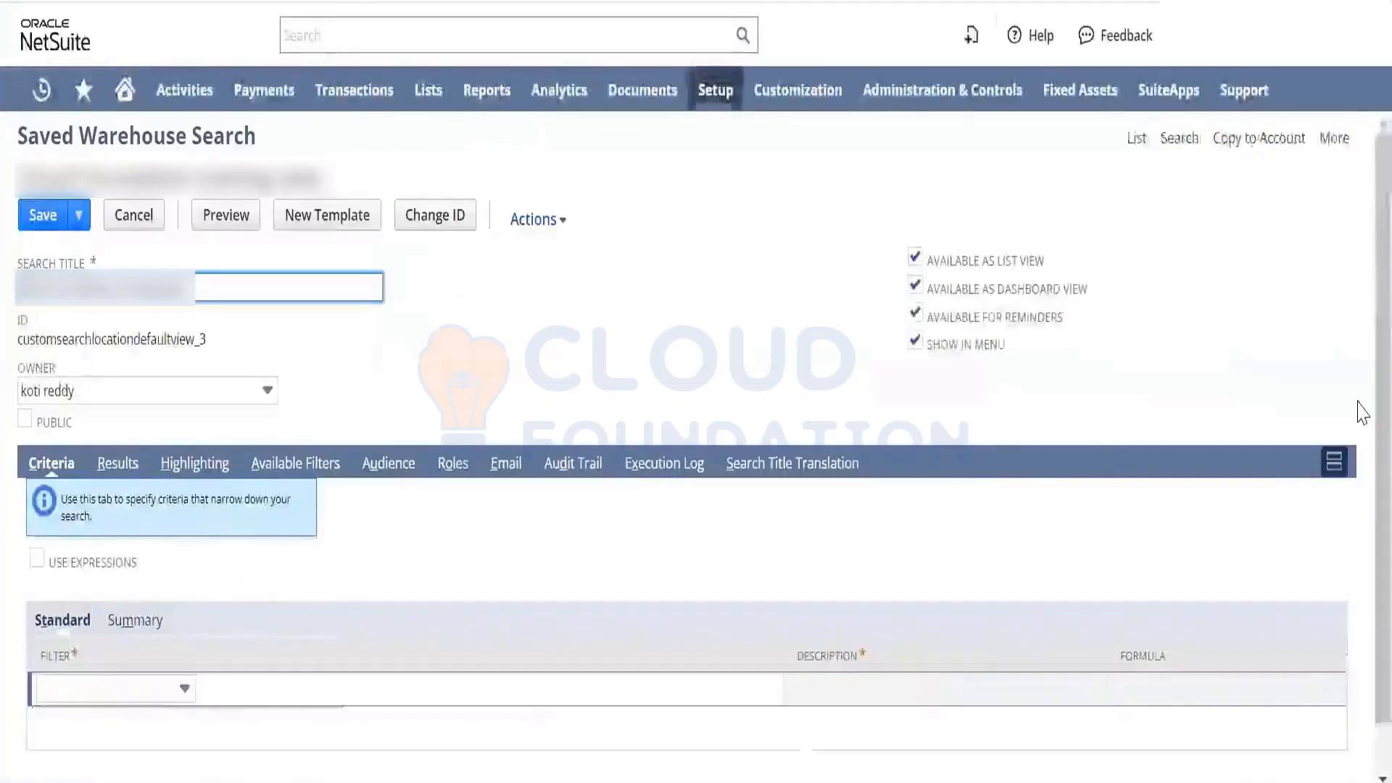
pyautogui.scroll(-1, 1358, 435)
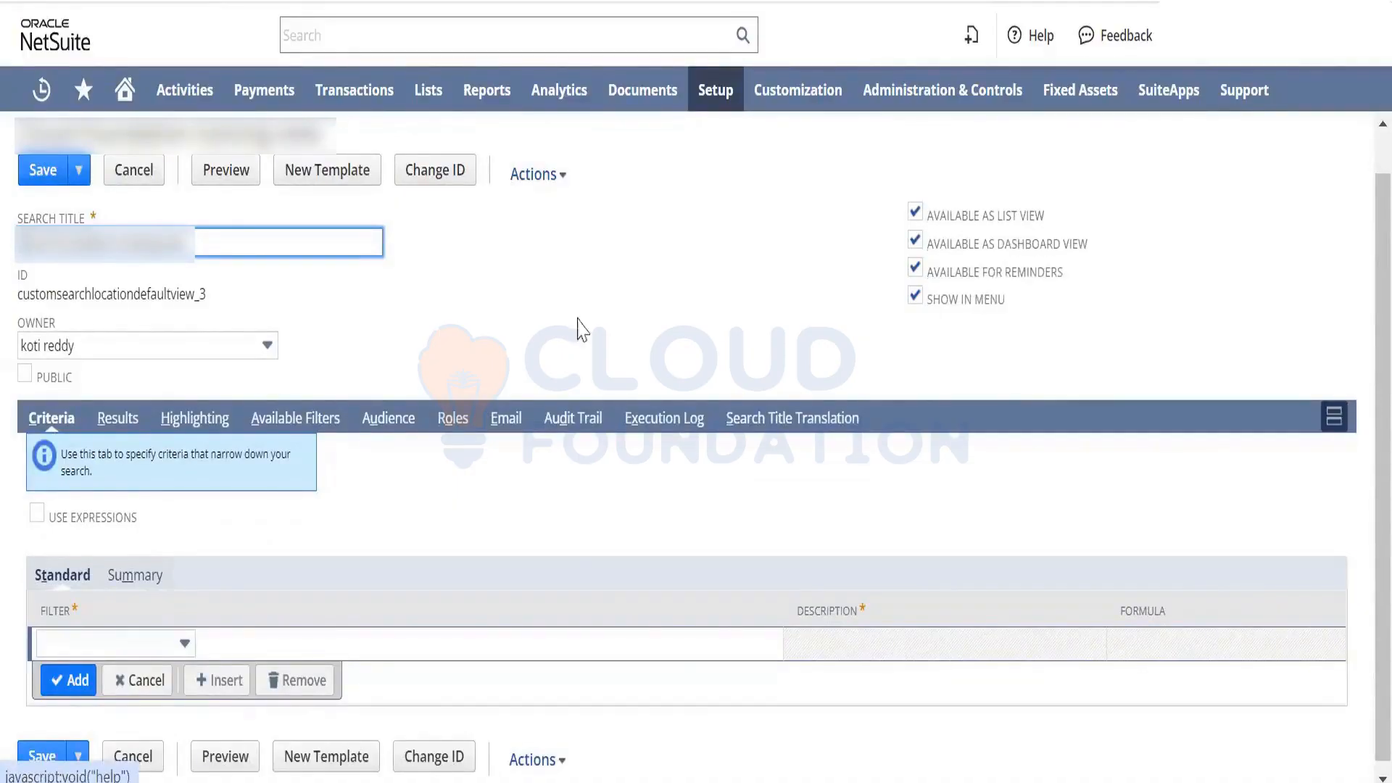
# - Open the full Saved Searches list in a new browser tab and show the Average Recurring — Enhanced Contact range
pyautogui.moveTo(438, 98)
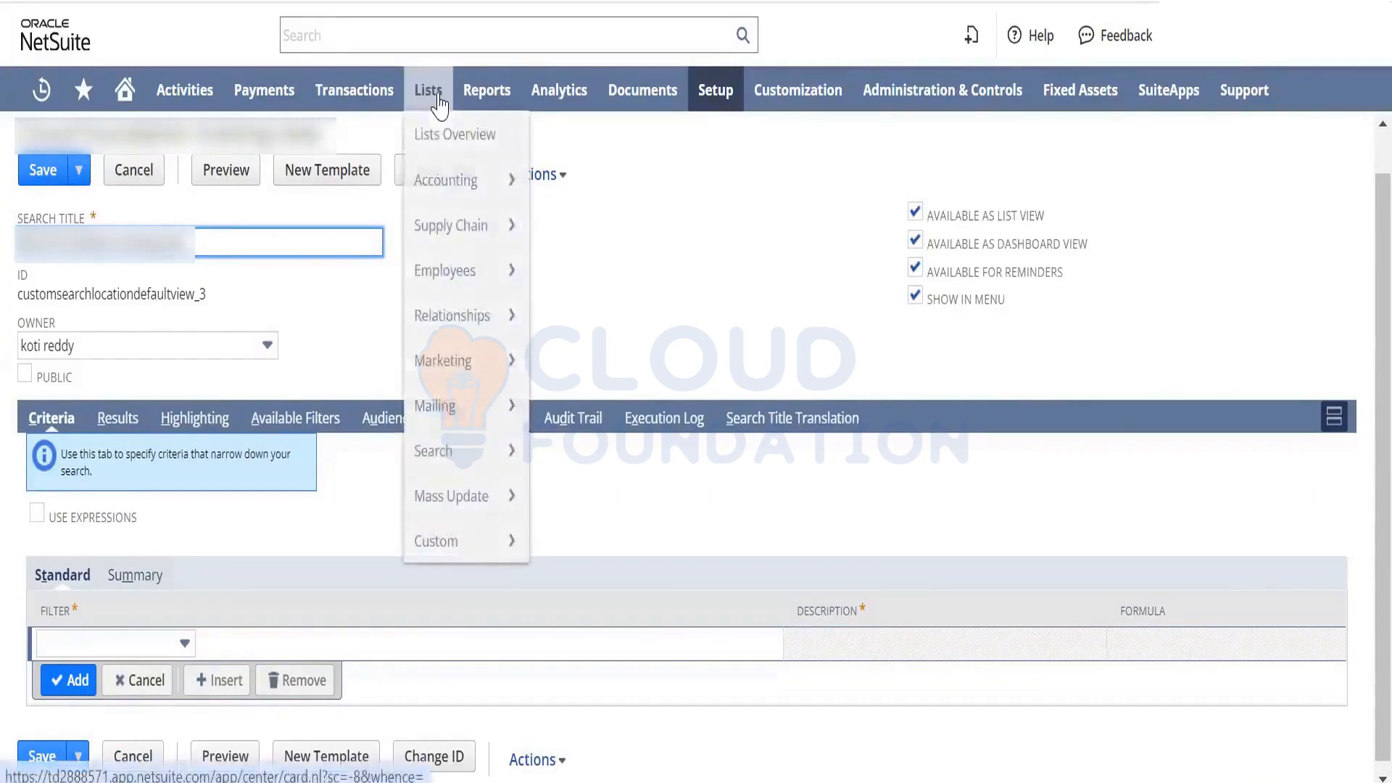
pyautogui.moveTo(511, 457)
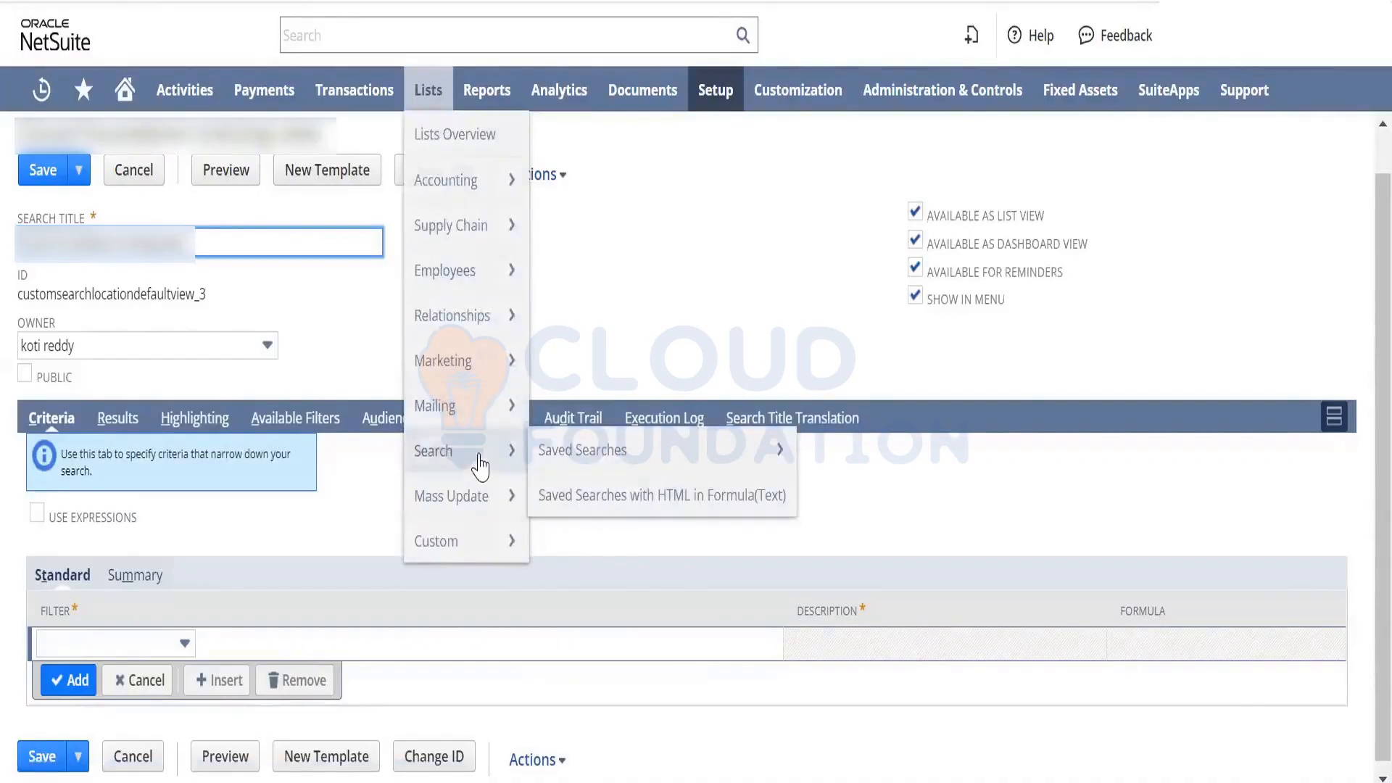
pyautogui.moveTo(604, 459)
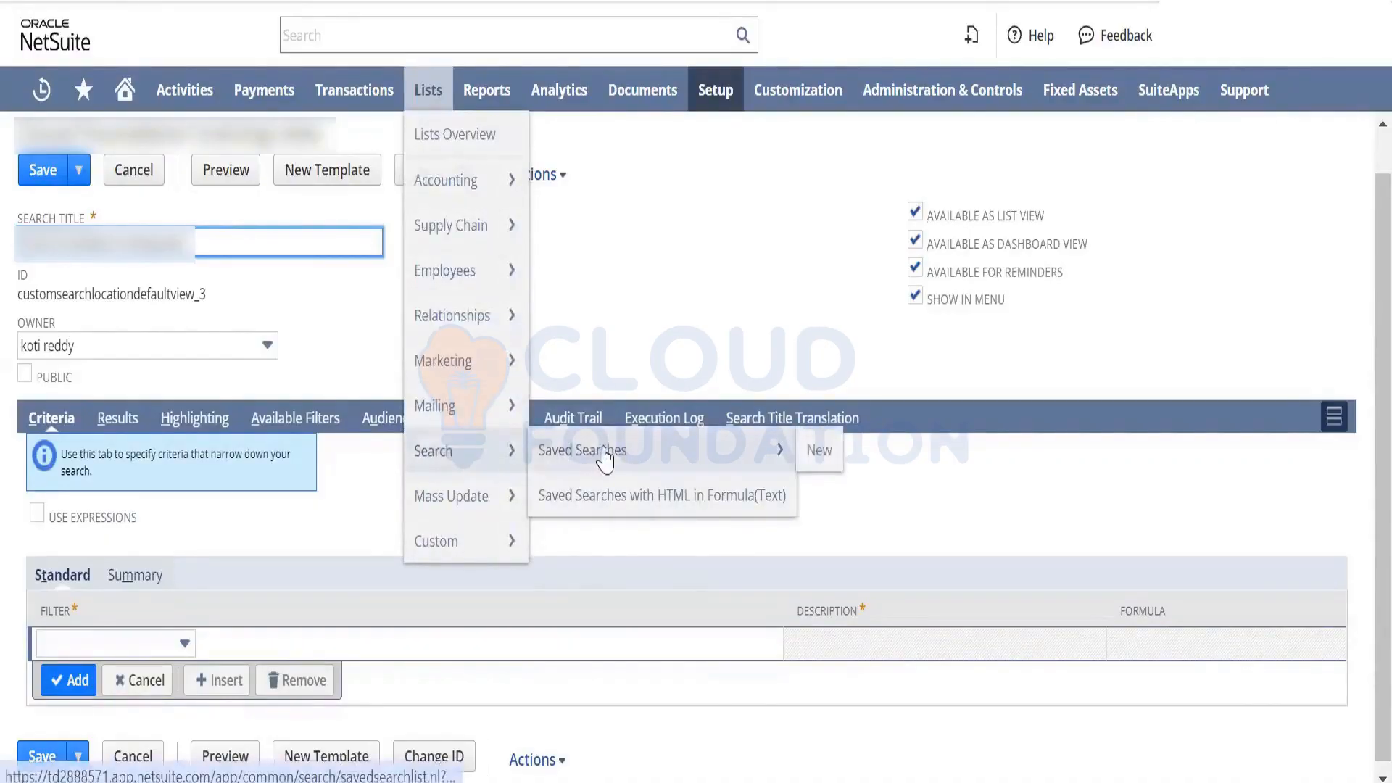
pyautogui.rightClick(694, 462)
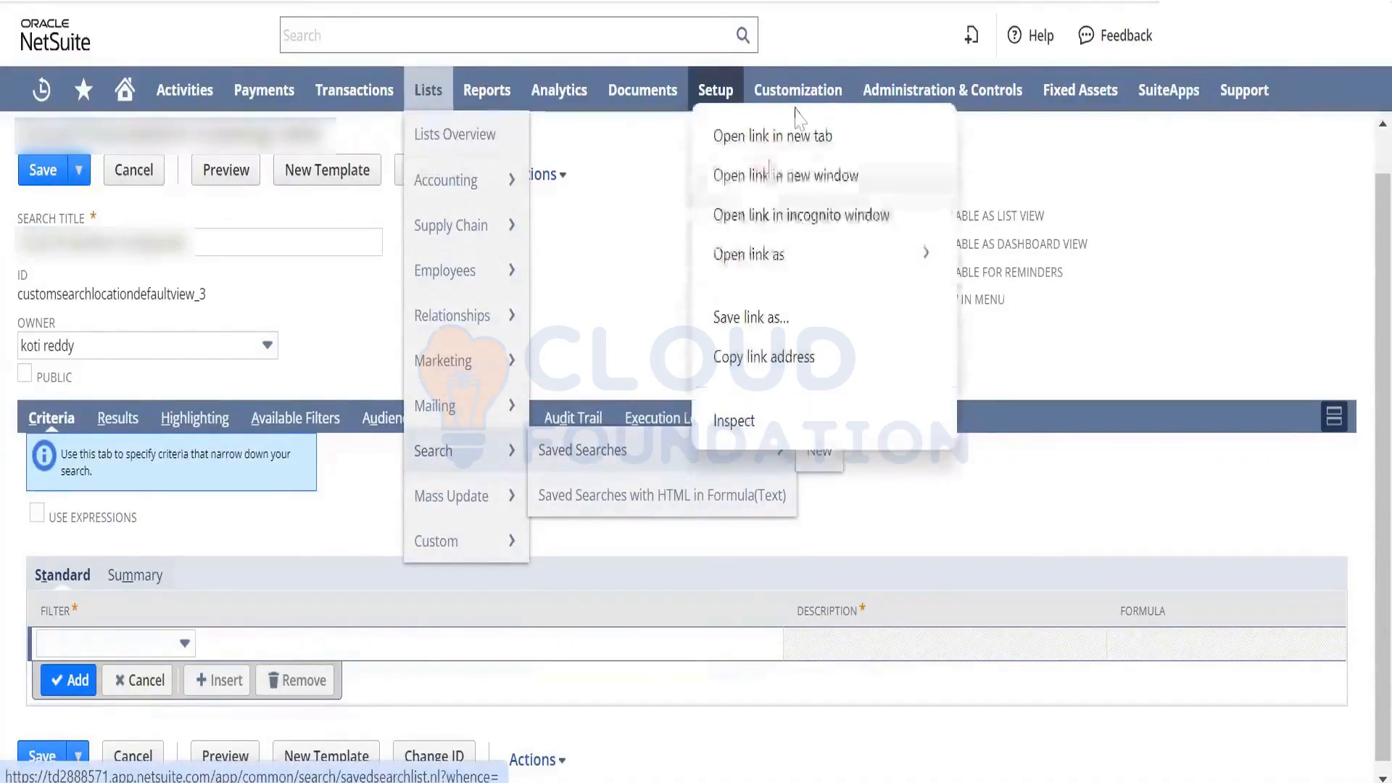
pyautogui.click(811, 136)
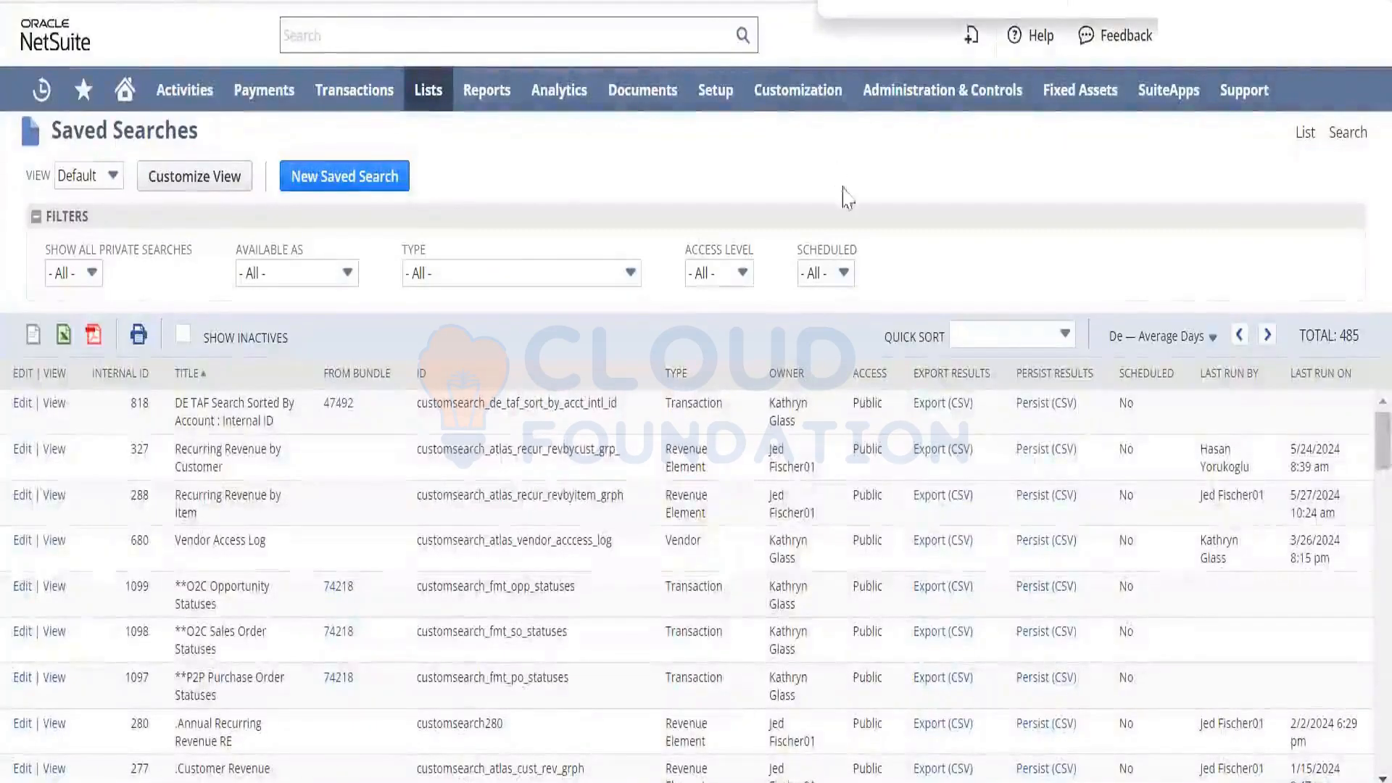
pyautogui.click(1176, 338)
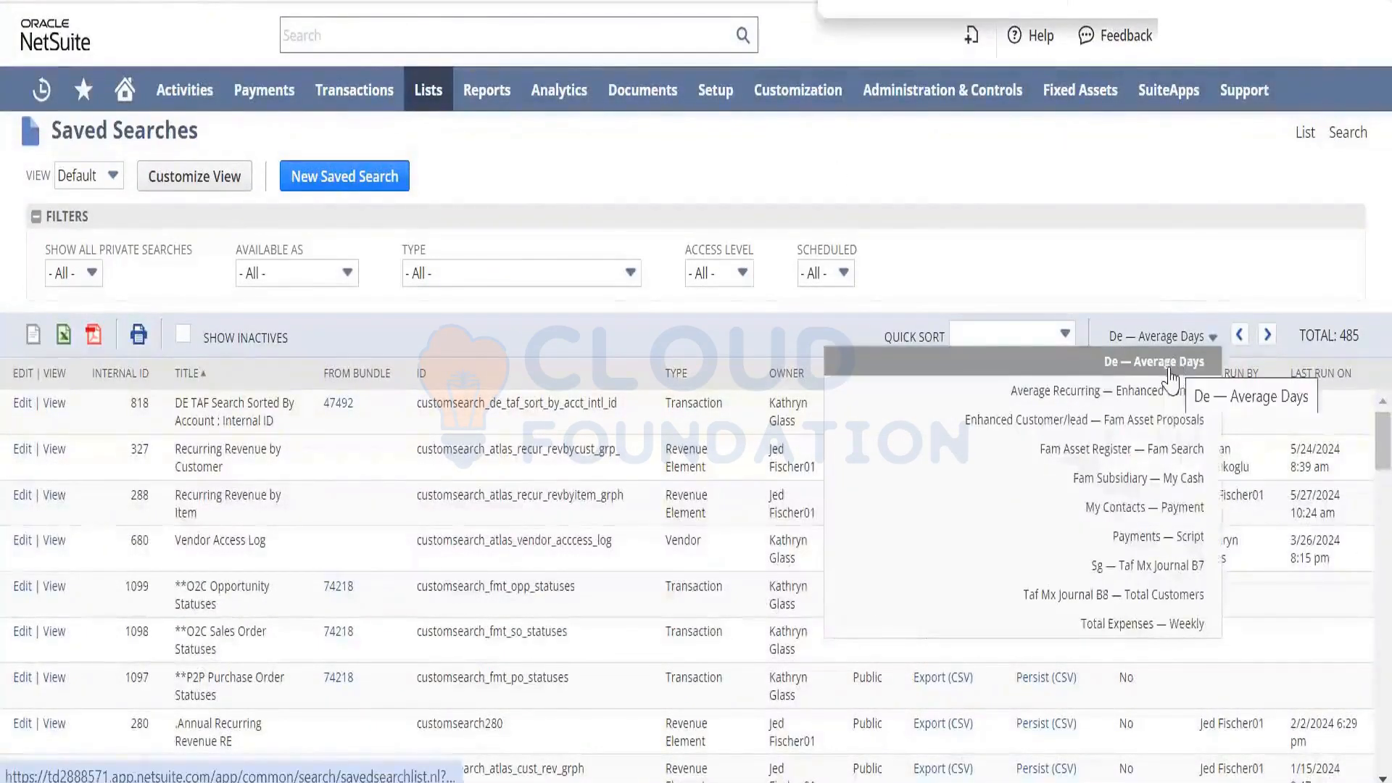
pyautogui.click(1171, 392)
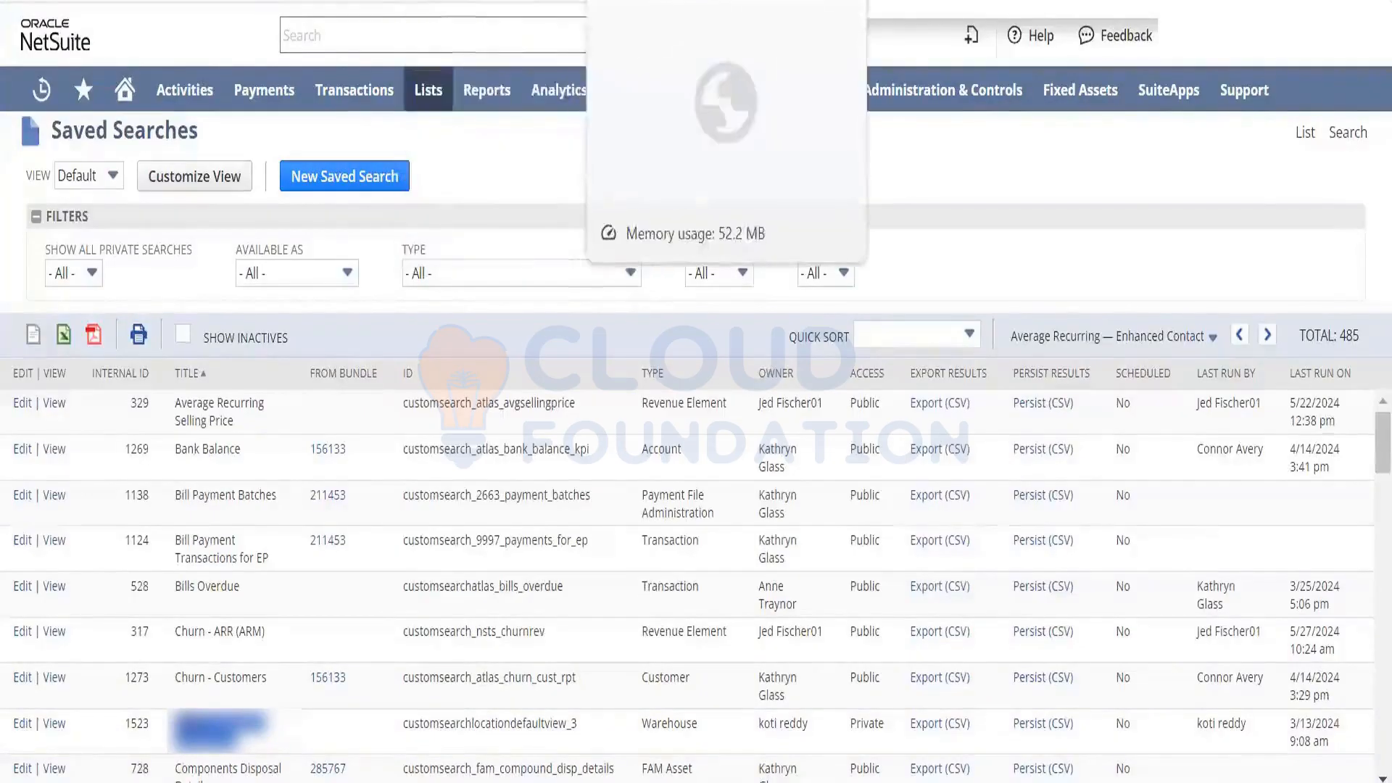
# - Return to the saved warehouse search being edited and mark it as Public
pyautogui.click(454, 0)
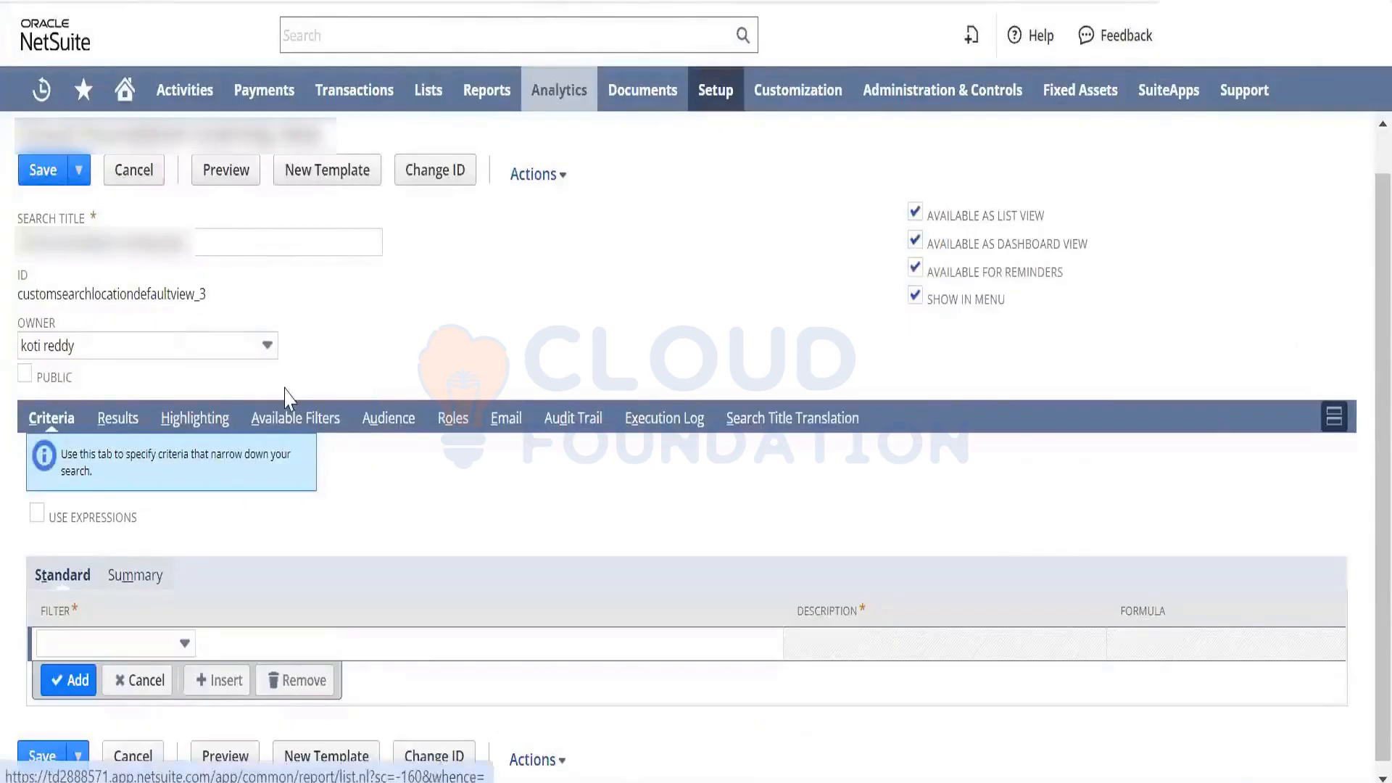
pyautogui.click(25, 375)
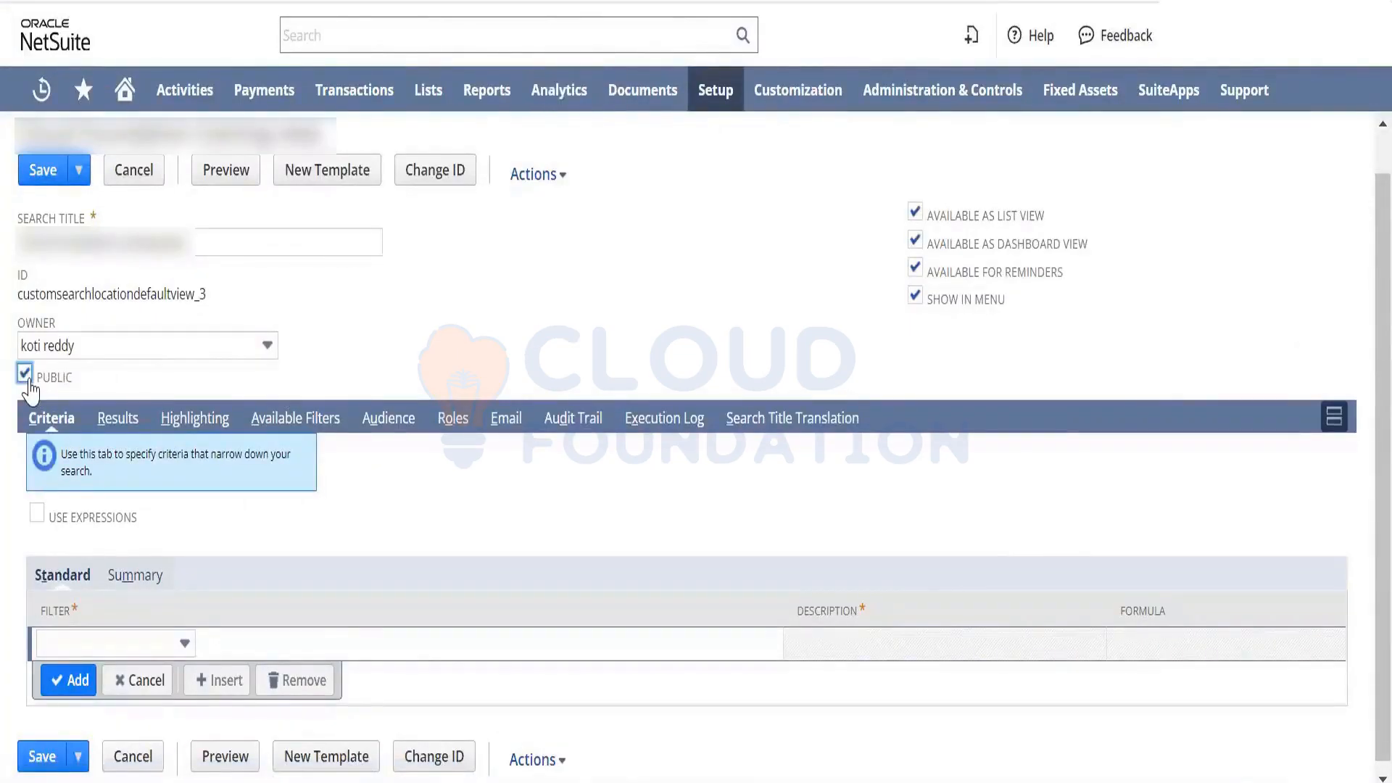
pyautogui.click(26, 377)
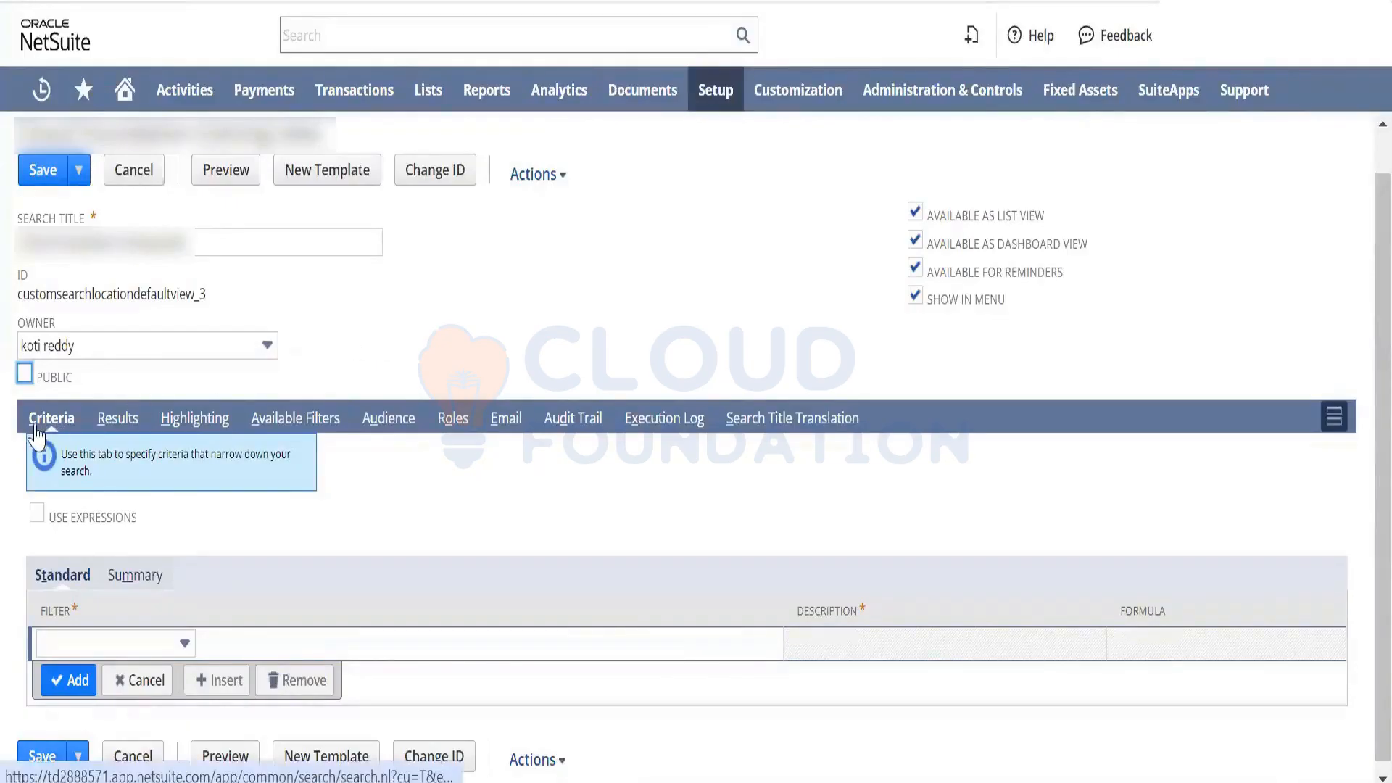
pyautogui.click(25, 374)
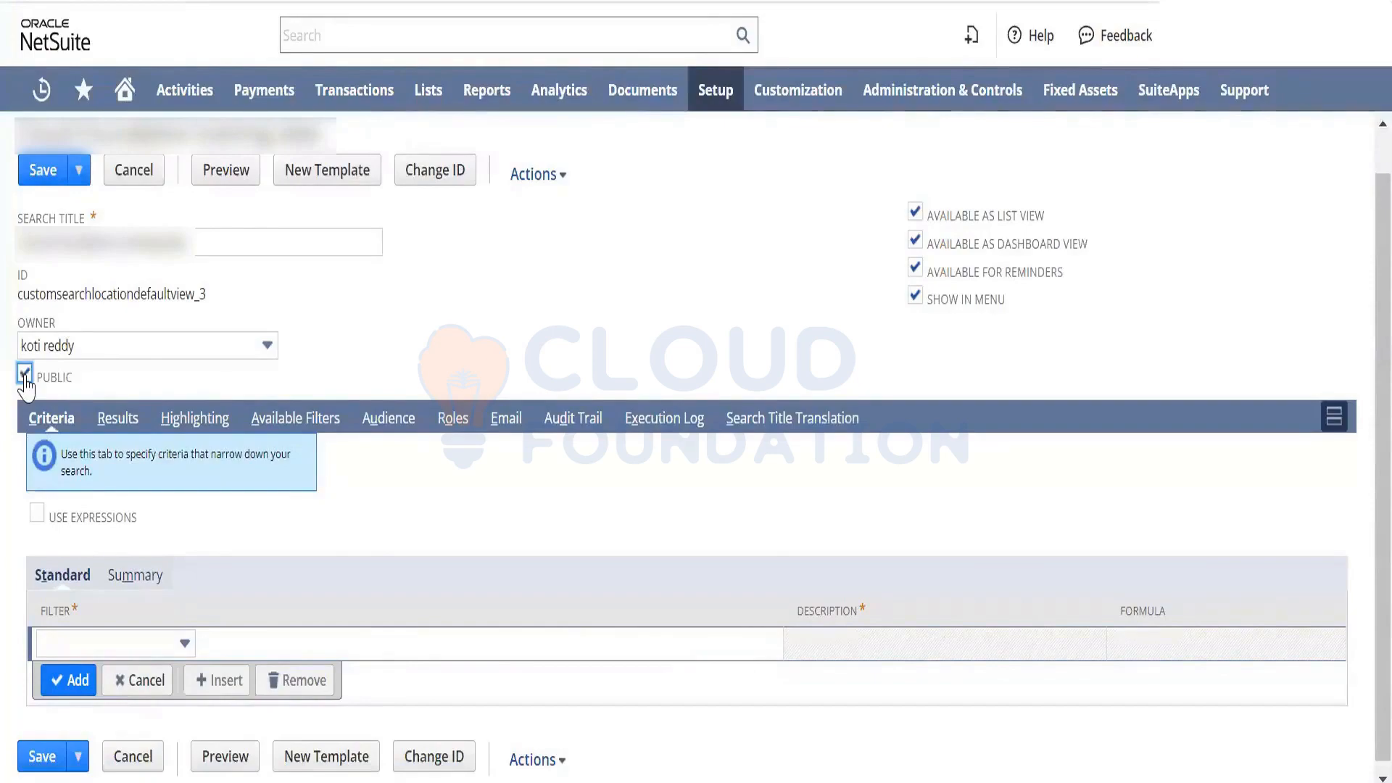